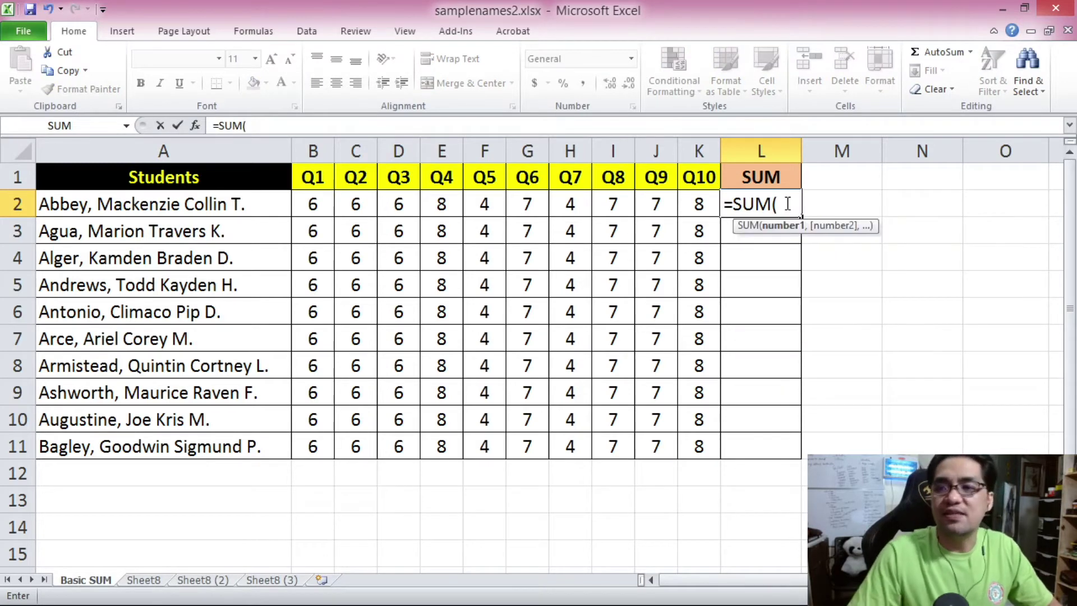
- Complete the SUM formula in L2 so that it totals Q1 to Q10 over the range B2:K2
drag(313, 205, 697, 197)
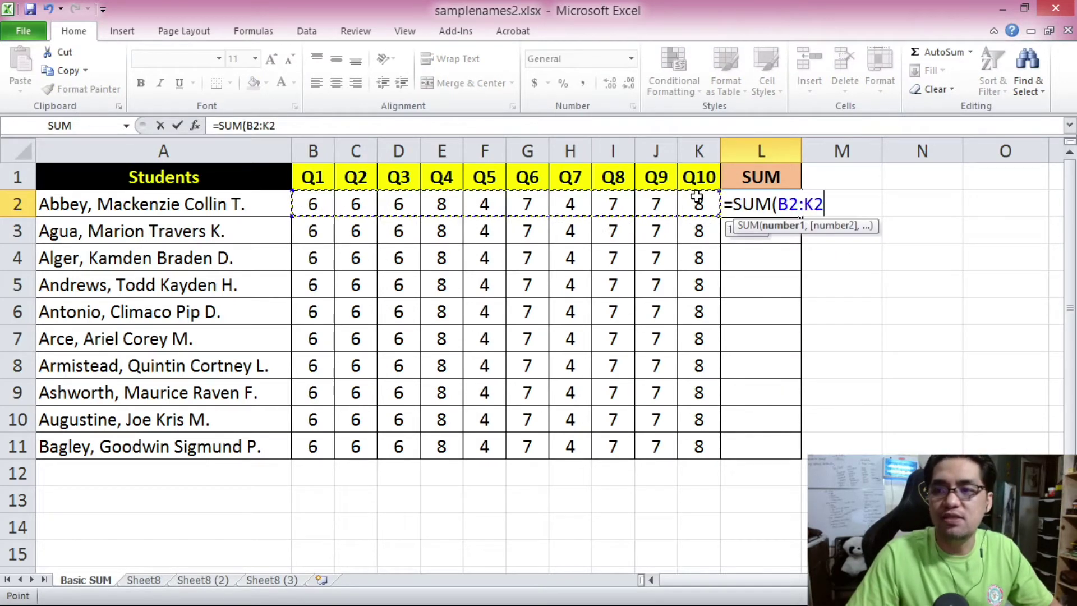
text())
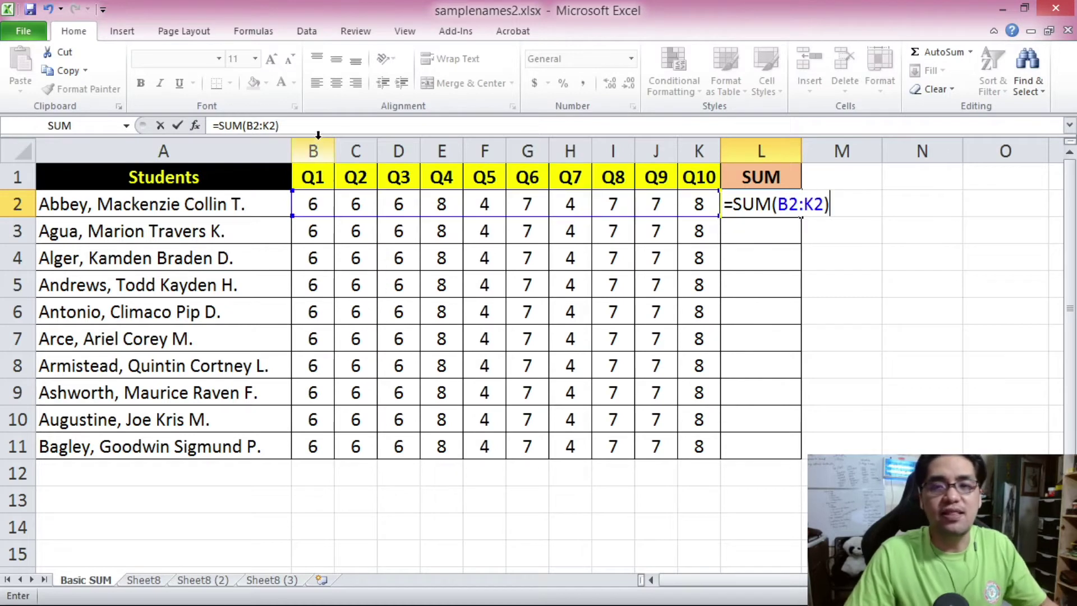
click(256, 123)
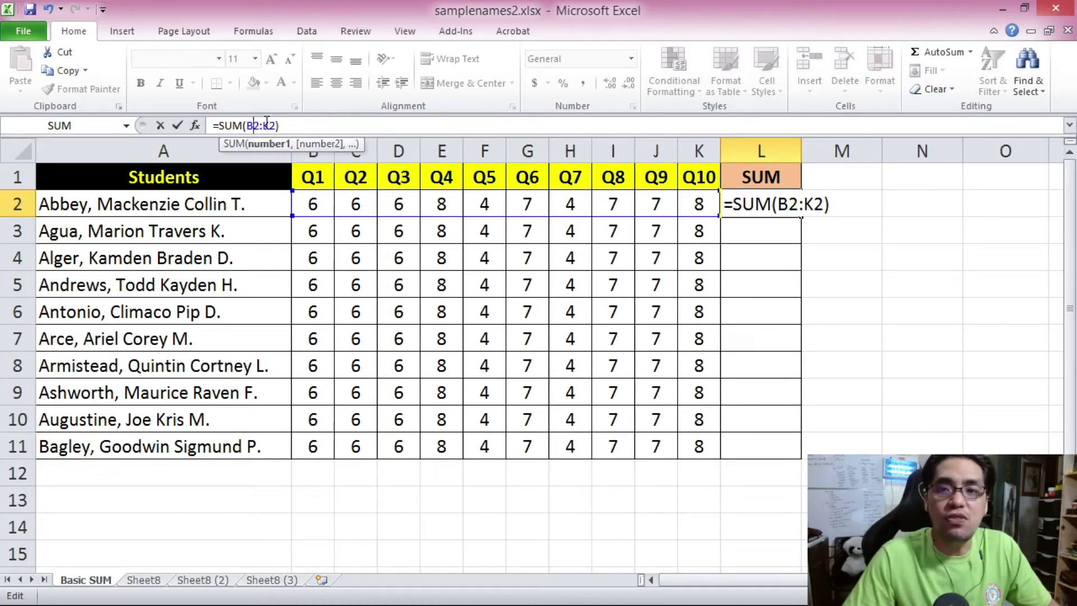
key(Return)
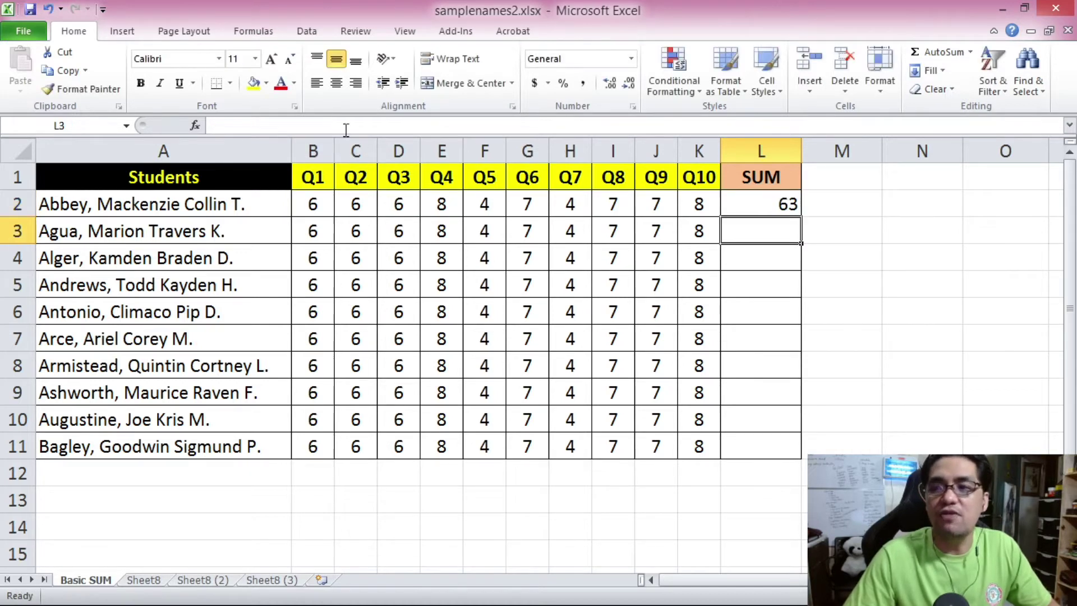
- Copy the SUM formula from L2 into L3 for the second student
click(753, 207)
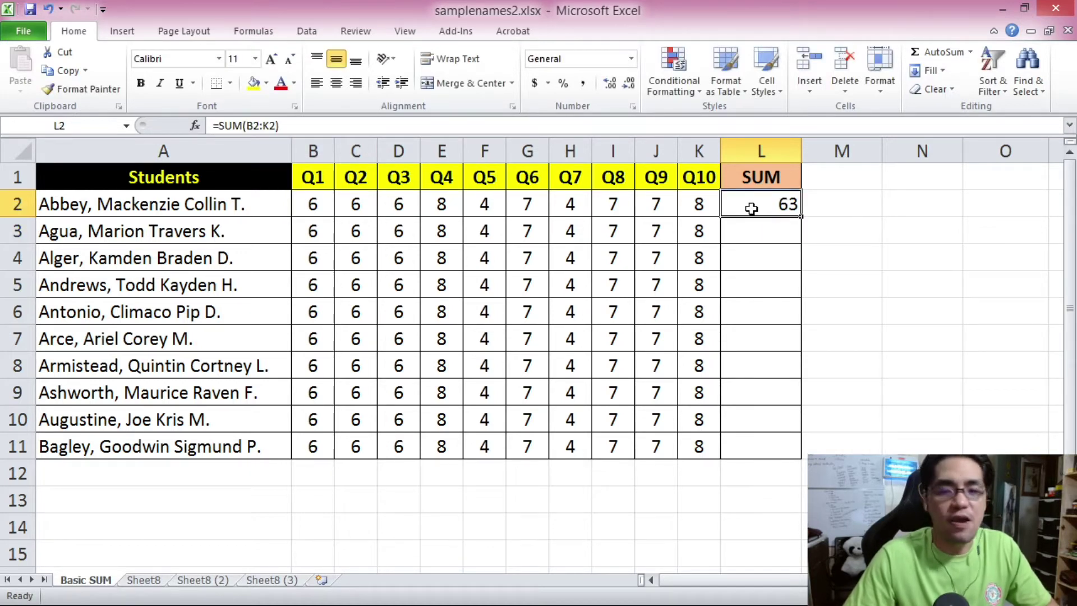
key(ctrl+c)
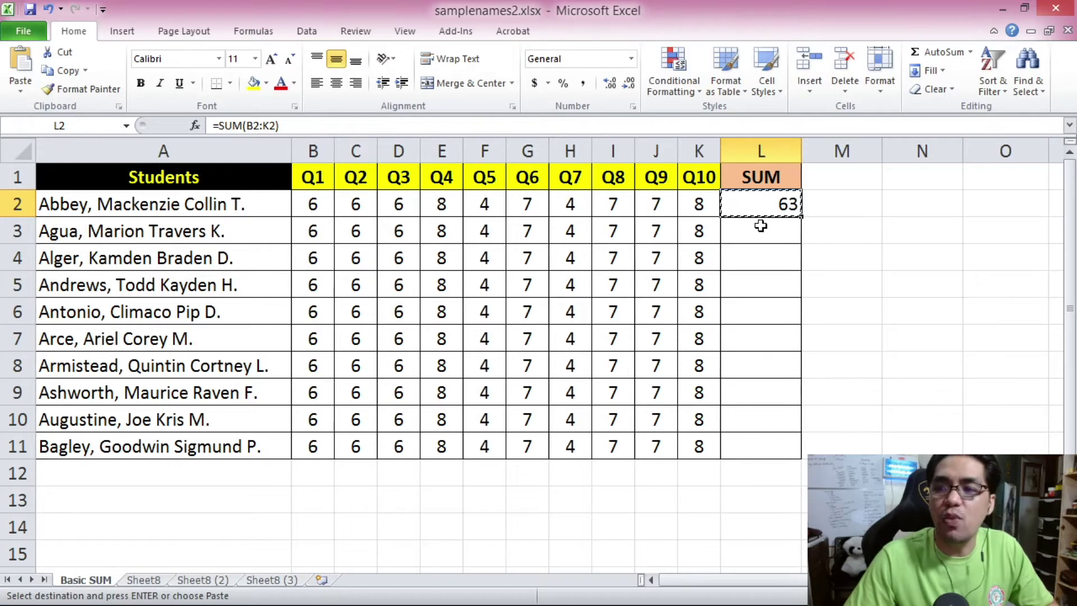
click(763, 227)
key(ctrl+v)
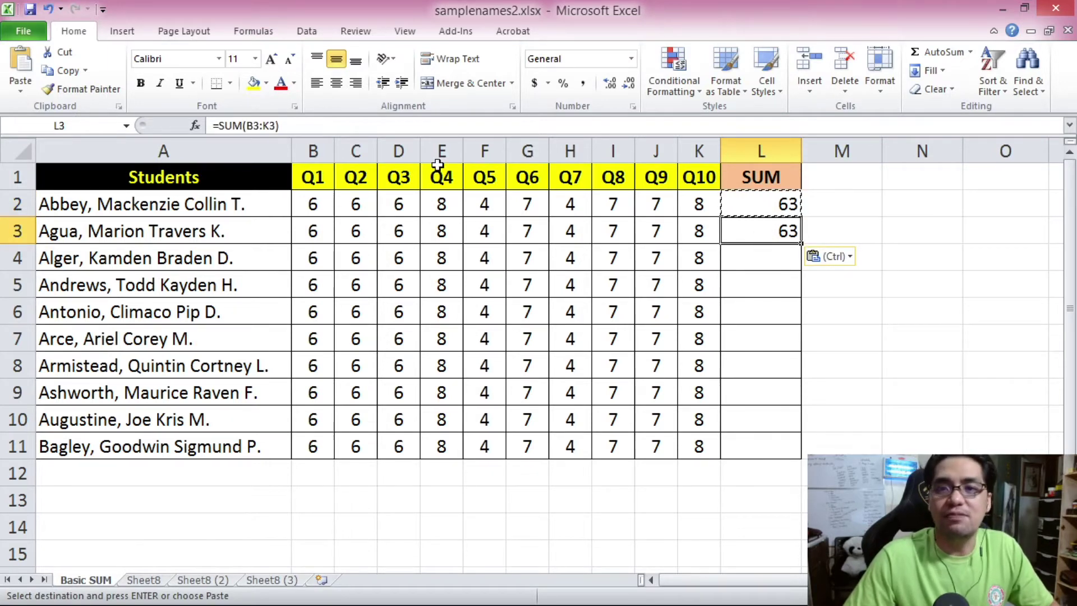
- Compare the range references used by the SUM formulas in L2 and L3
click(253, 128)
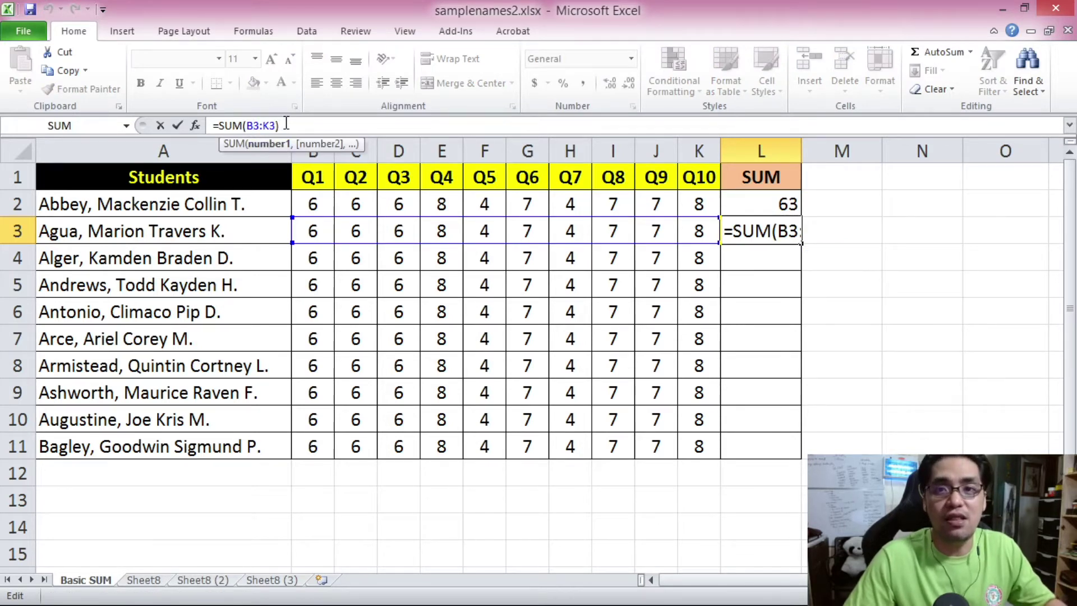
key(ctrl+Return)
click(766, 206)
click(768, 229)
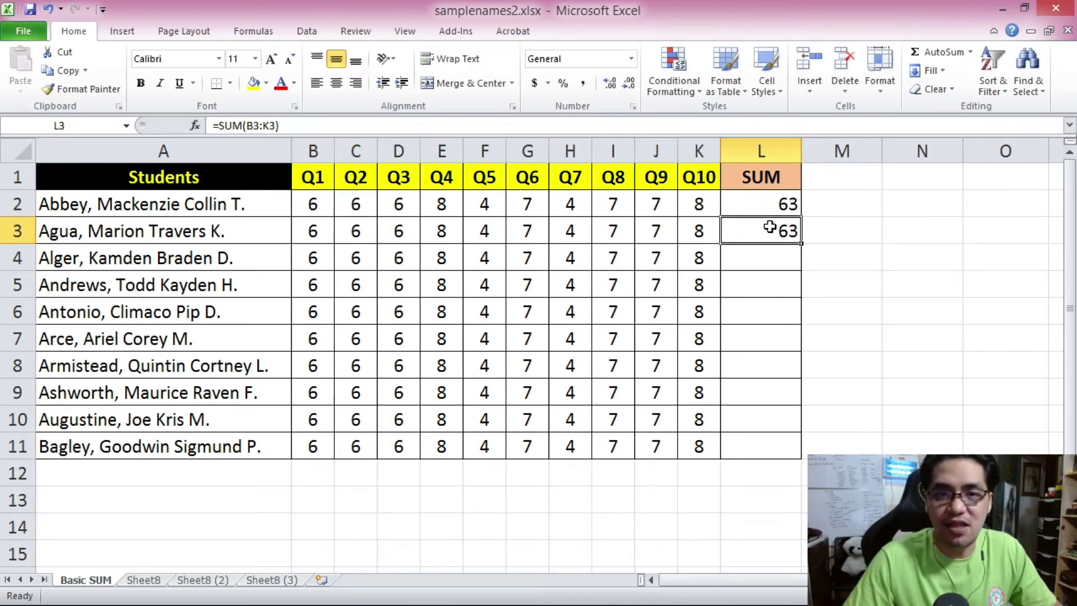
click(264, 126)
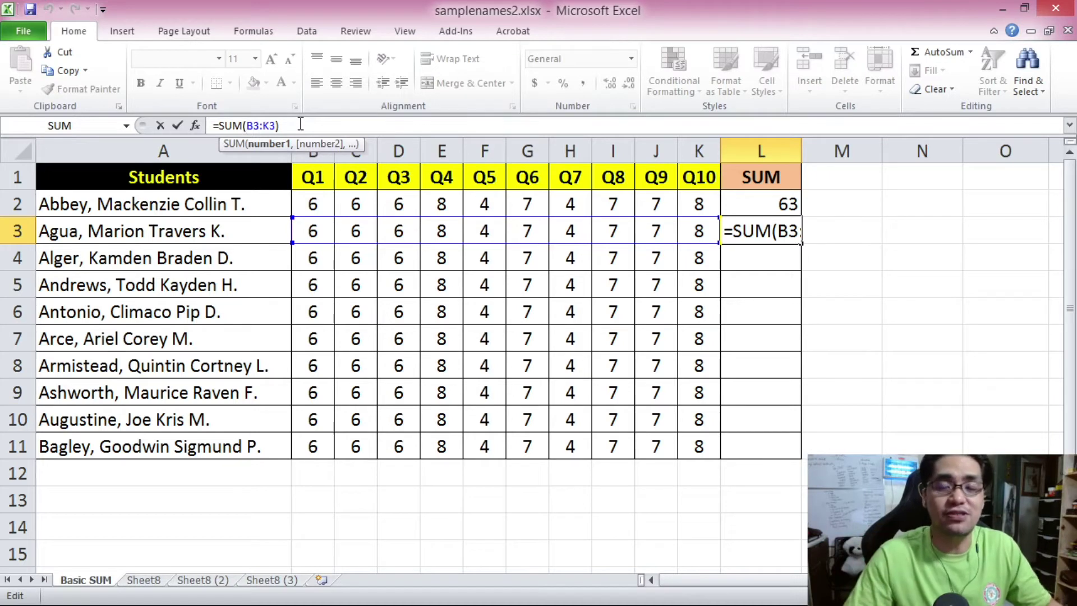
click(177, 125)
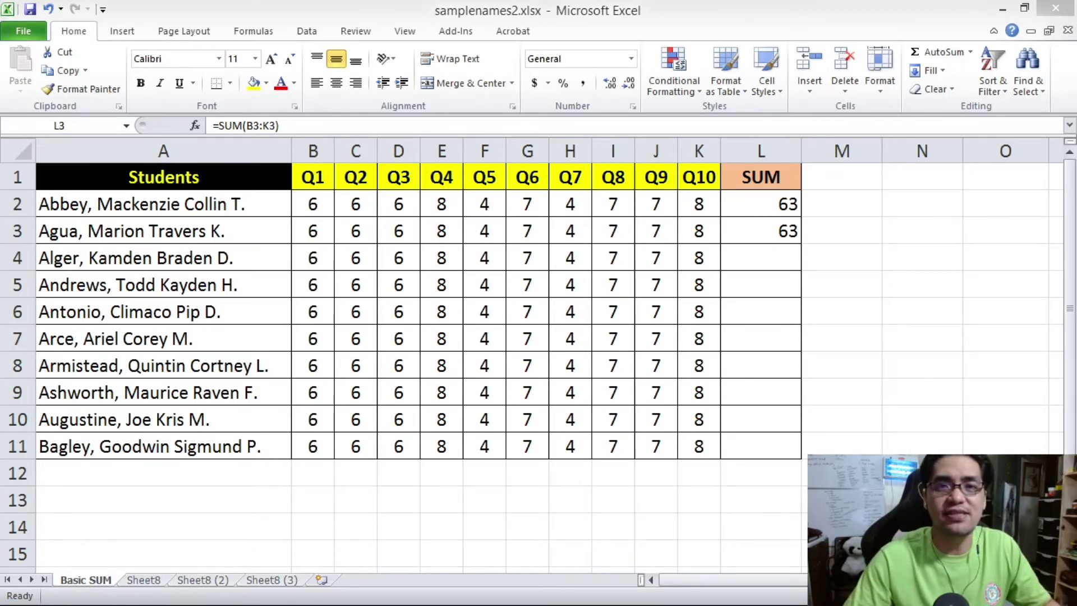
- Go to Sheet8 and examine the item totals in row 2 and the students' PT1 to PT5 scores in columns B to F
key(ctrl+Page_Down)
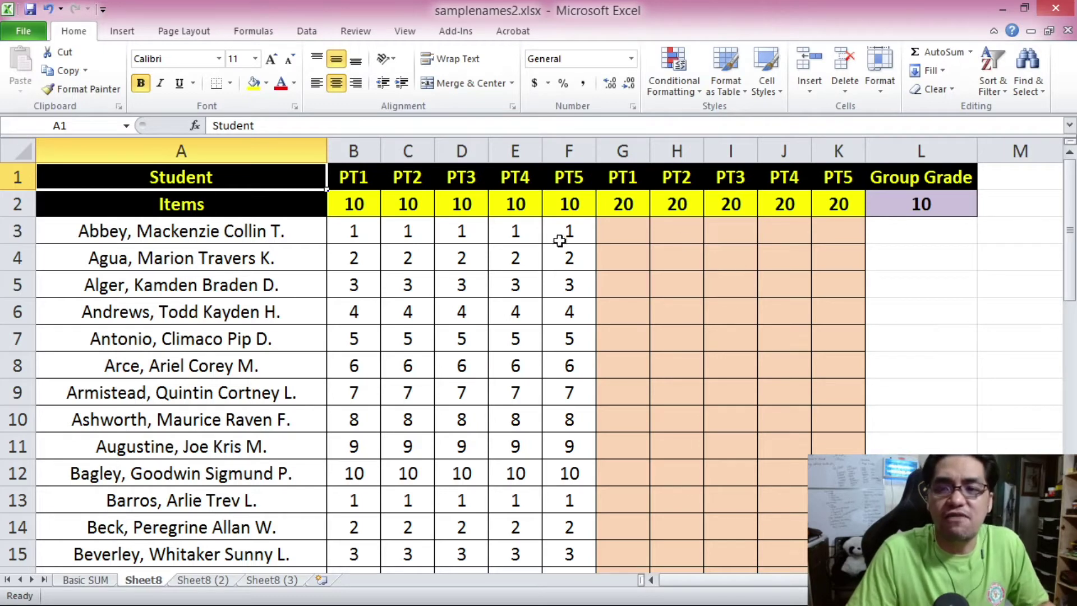
drag(342, 205, 558, 204)
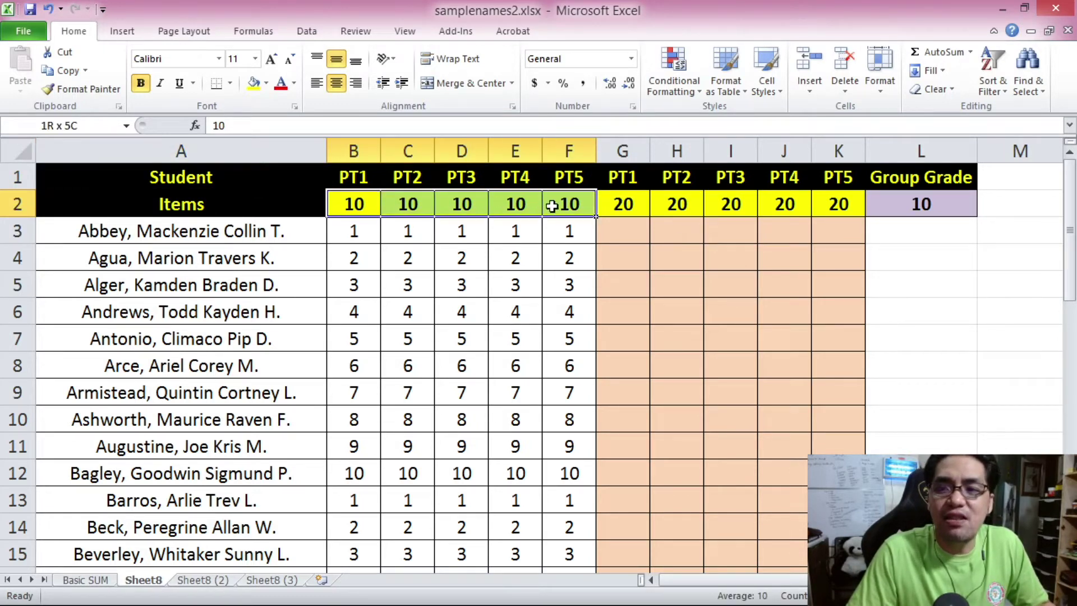
drag(356, 202, 568, 204)
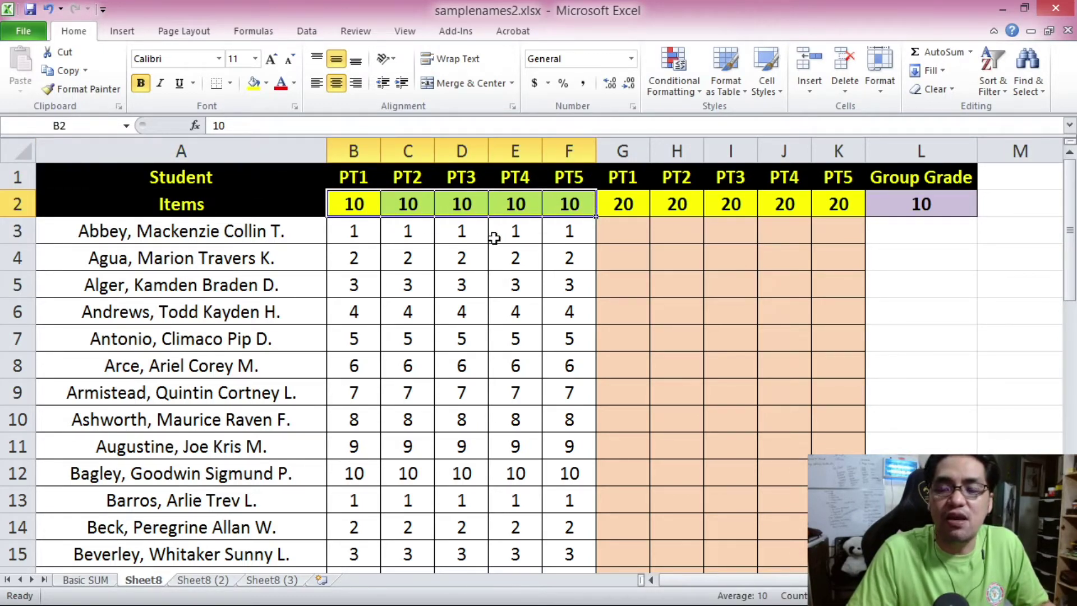
click(364, 240)
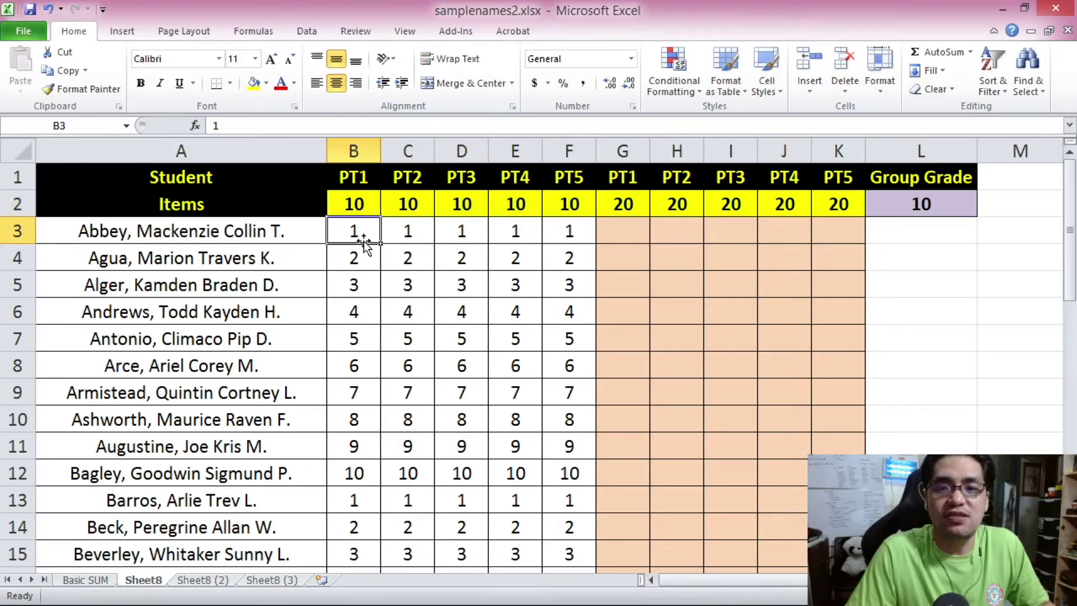
click(247, 234)
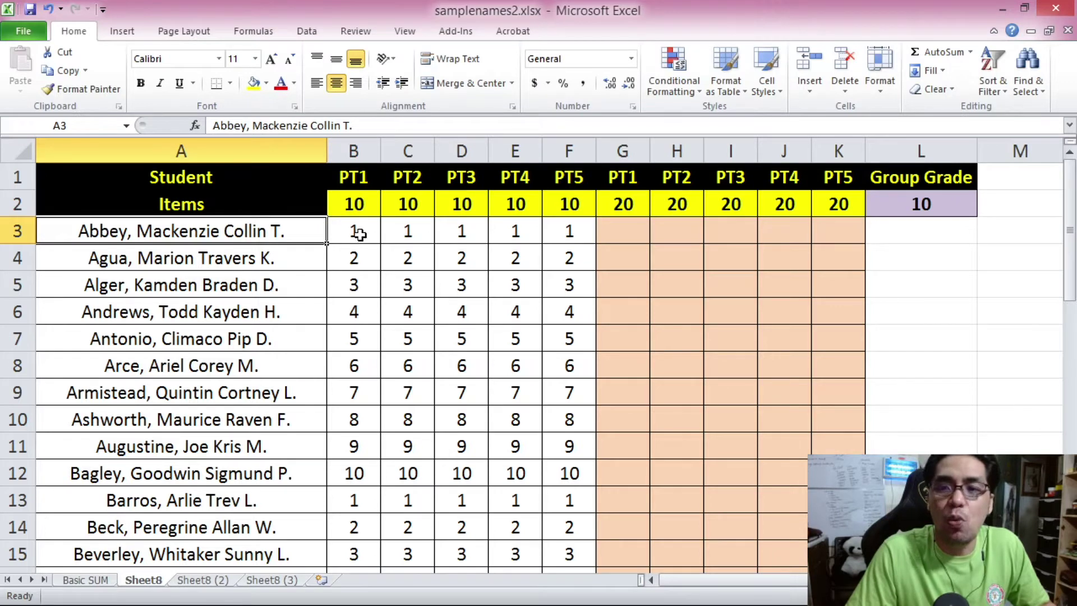
click(357, 235)
click(407, 233)
click(462, 232)
click(504, 232)
click(563, 232)
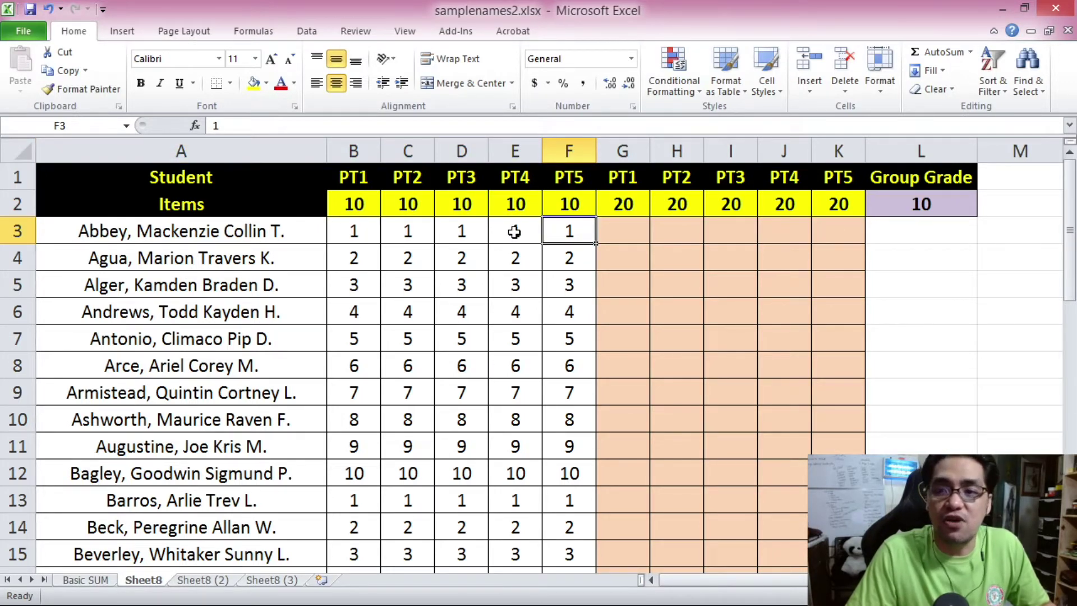
click(356, 235)
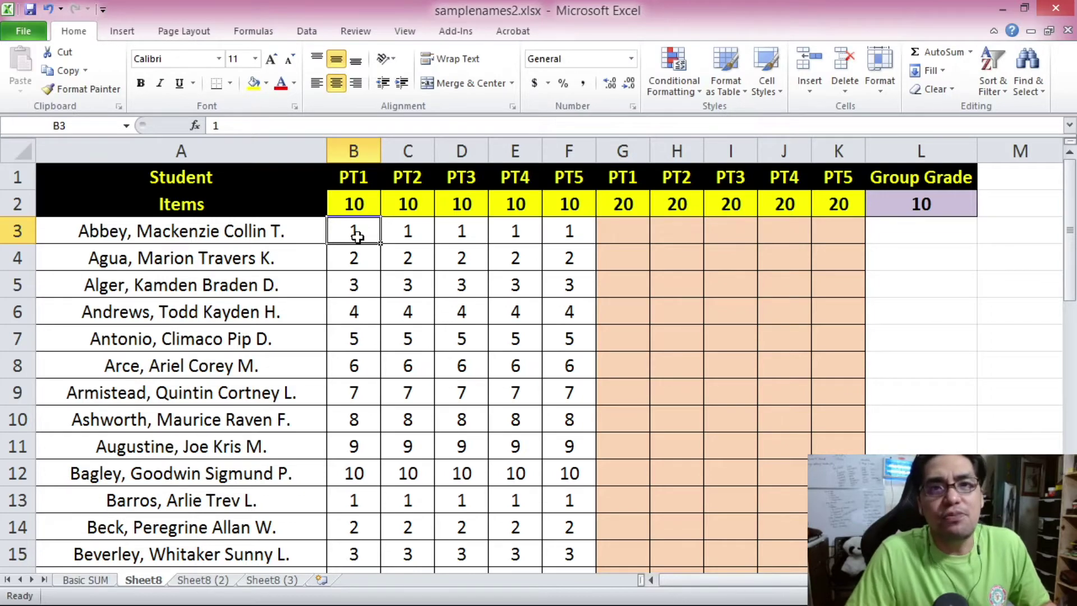
scroll(365, 235, down, 3)
scroll(544, 299, down, 2)
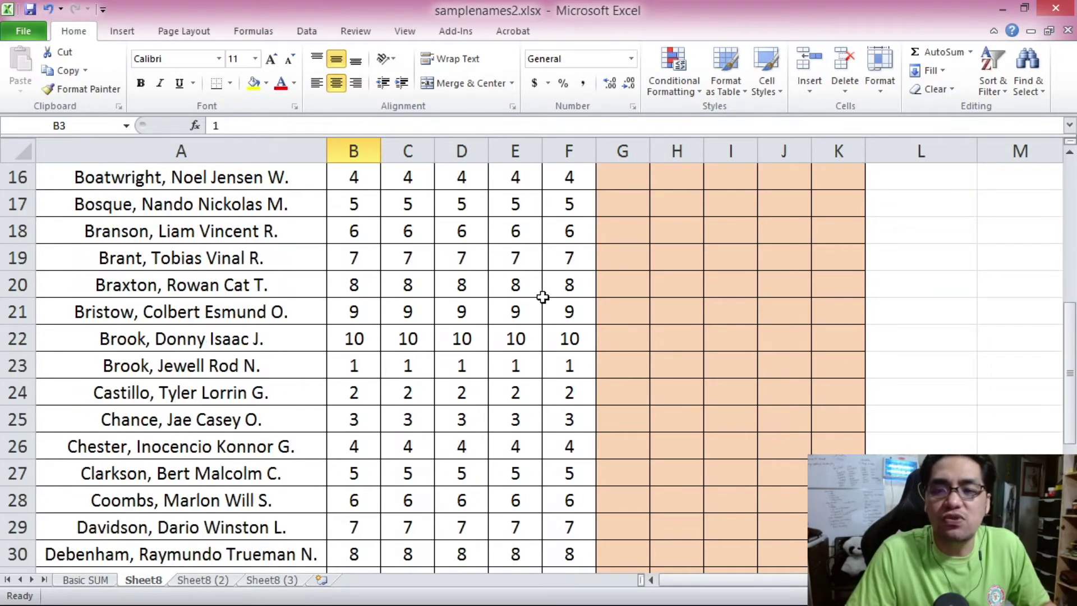
scroll(544, 298, up, 5)
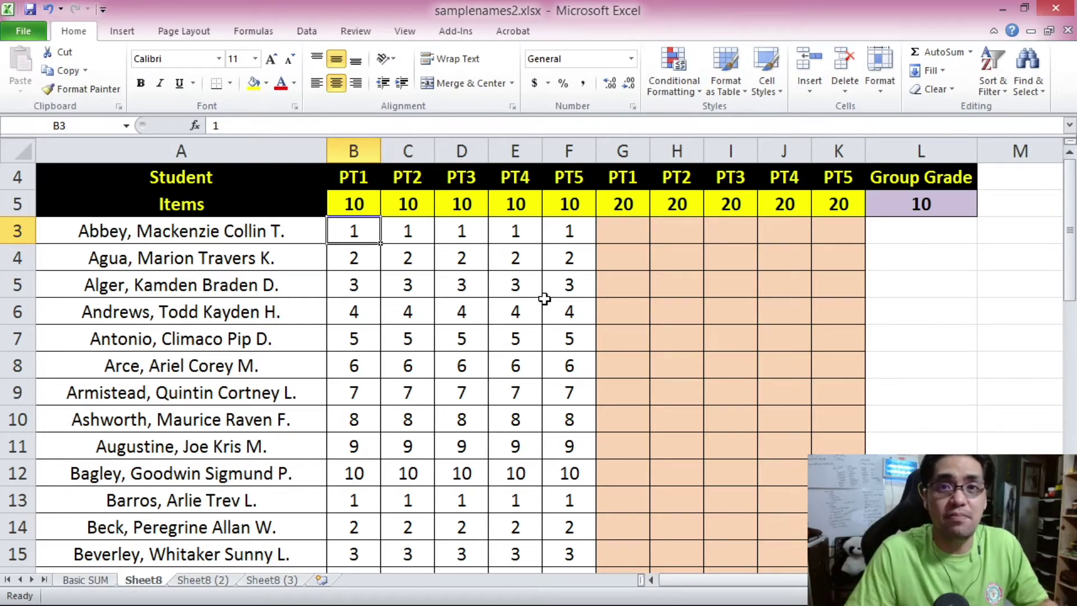
key(Up)
click(359, 235)
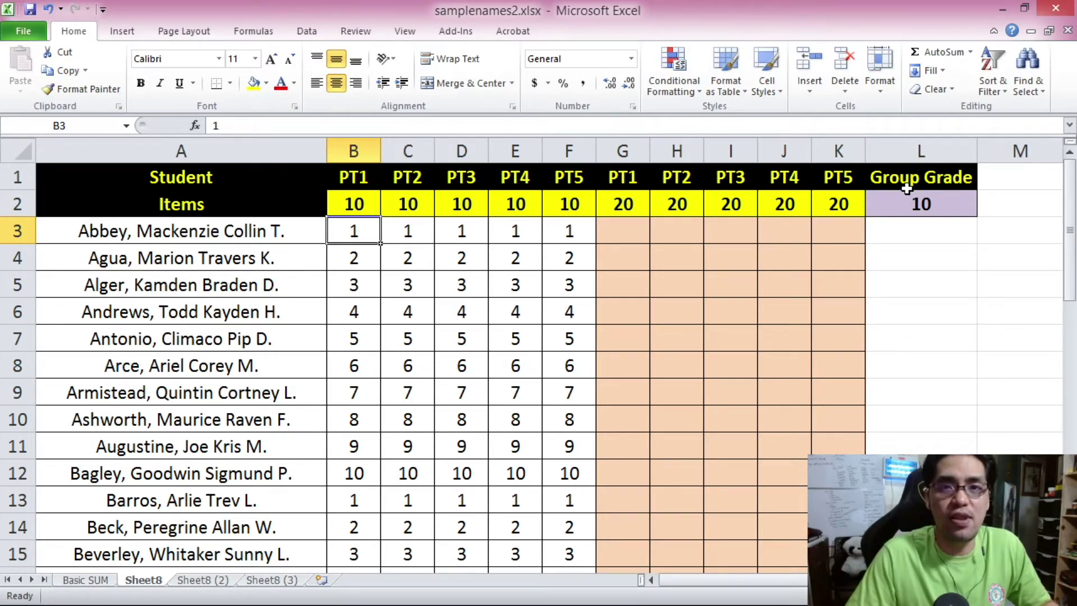
- Enter the formula =B3+L2 in G3 to add the Group Grade to the first student's PT1 score
click(632, 239)
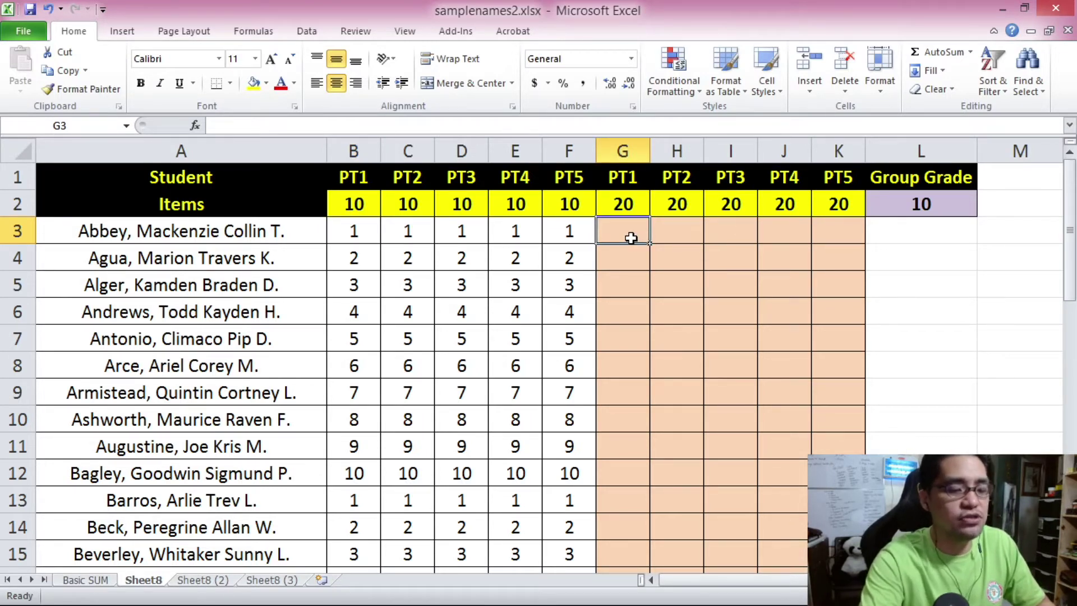
text(=)
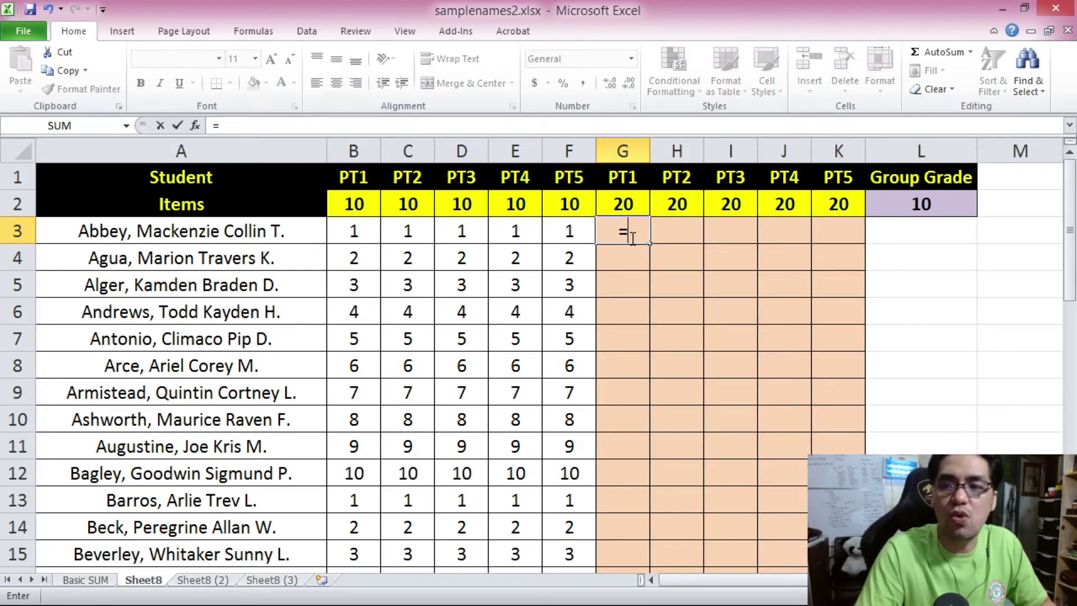
click(348, 227)
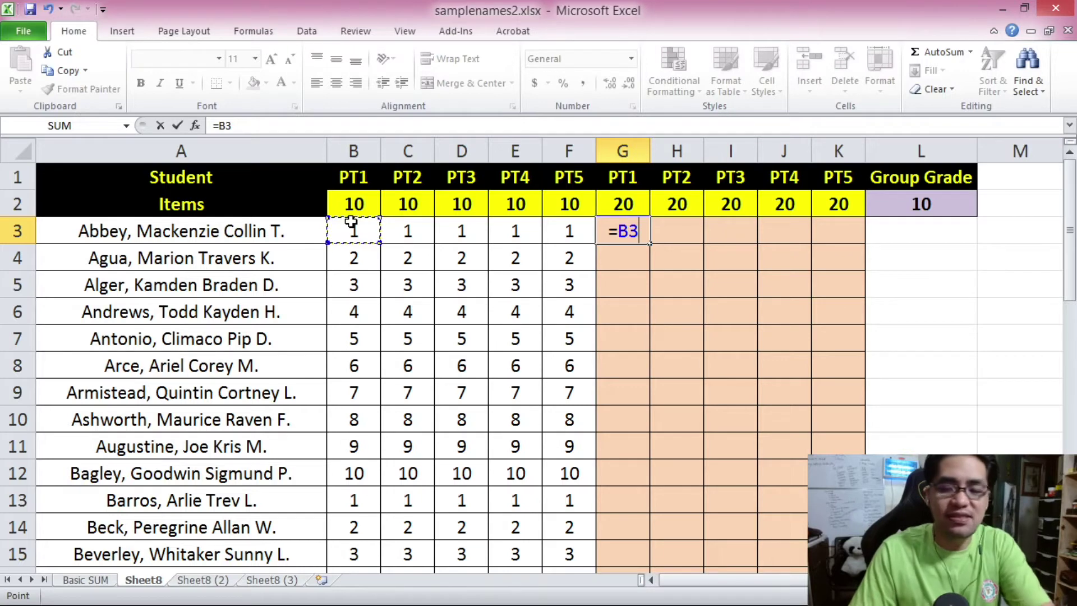
text(+)
click(935, 204)
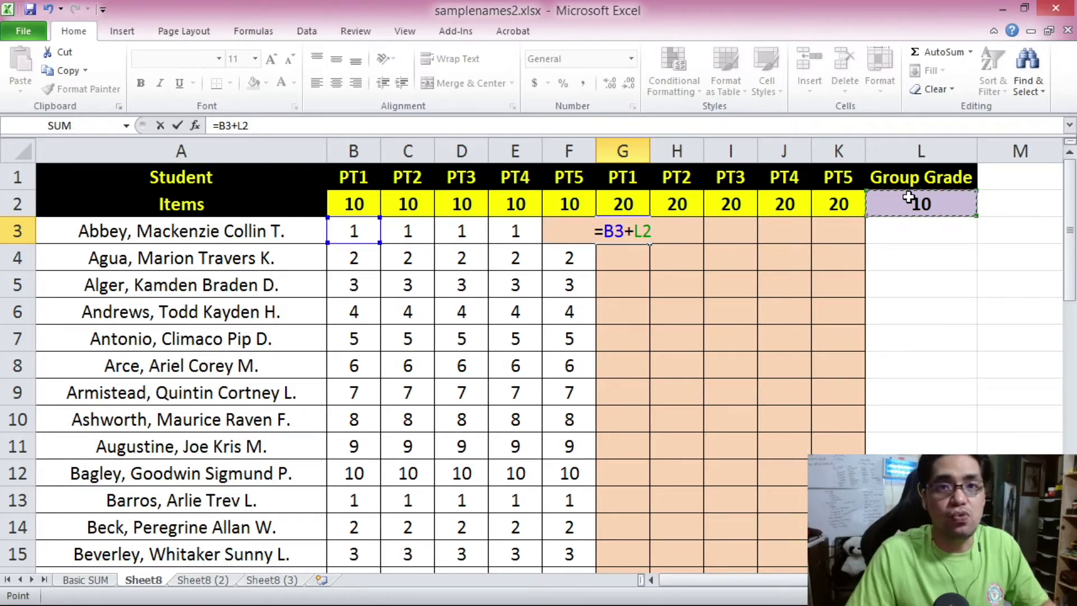
key(Return)
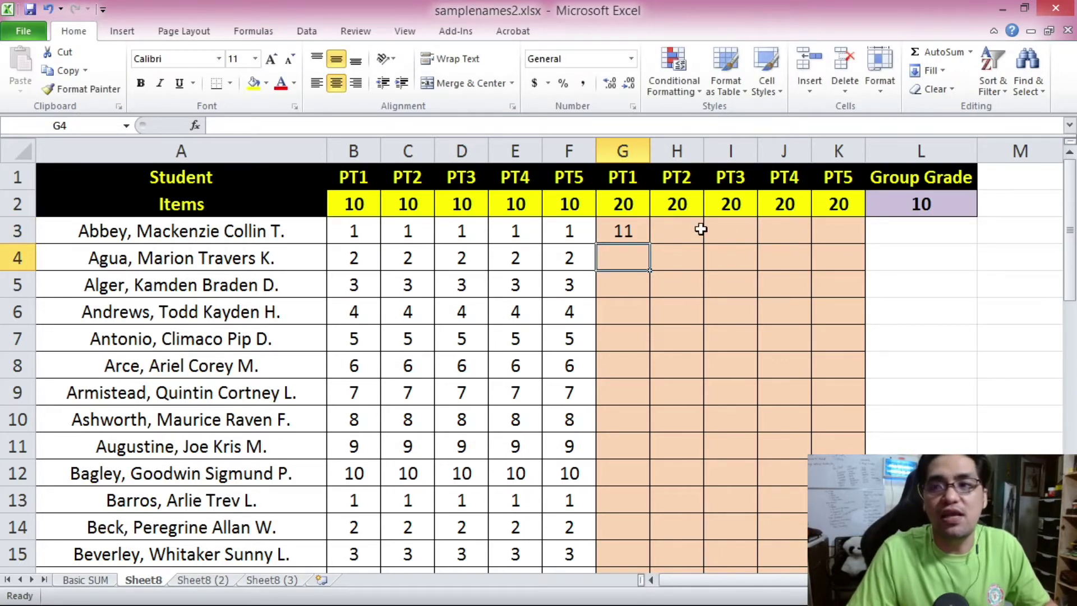
- Review the formula in G3 and its source cells B3 and L2
click(634, 233)
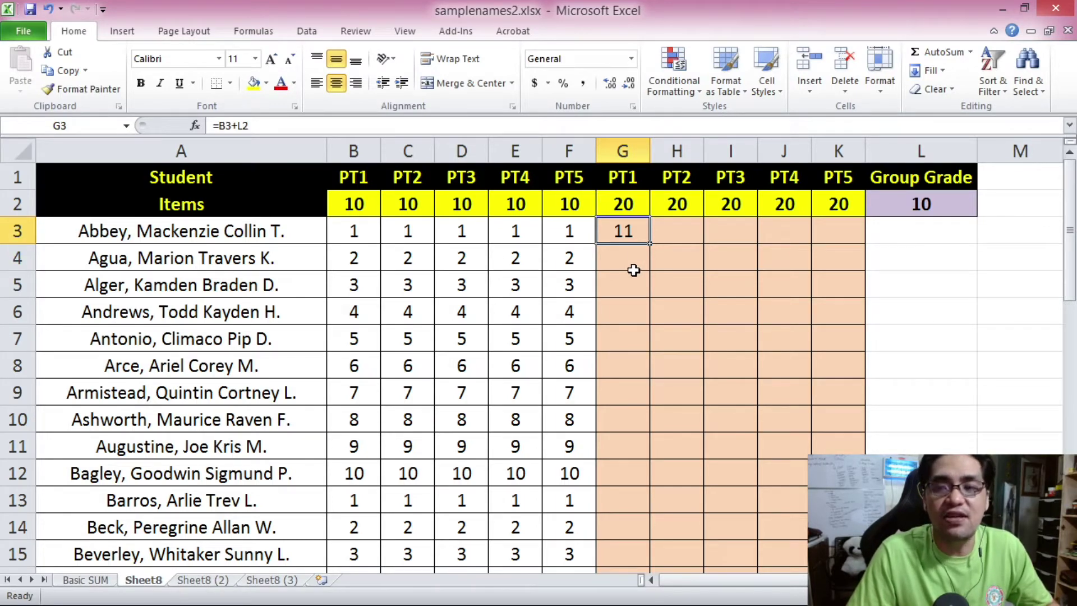
click(375, 234)
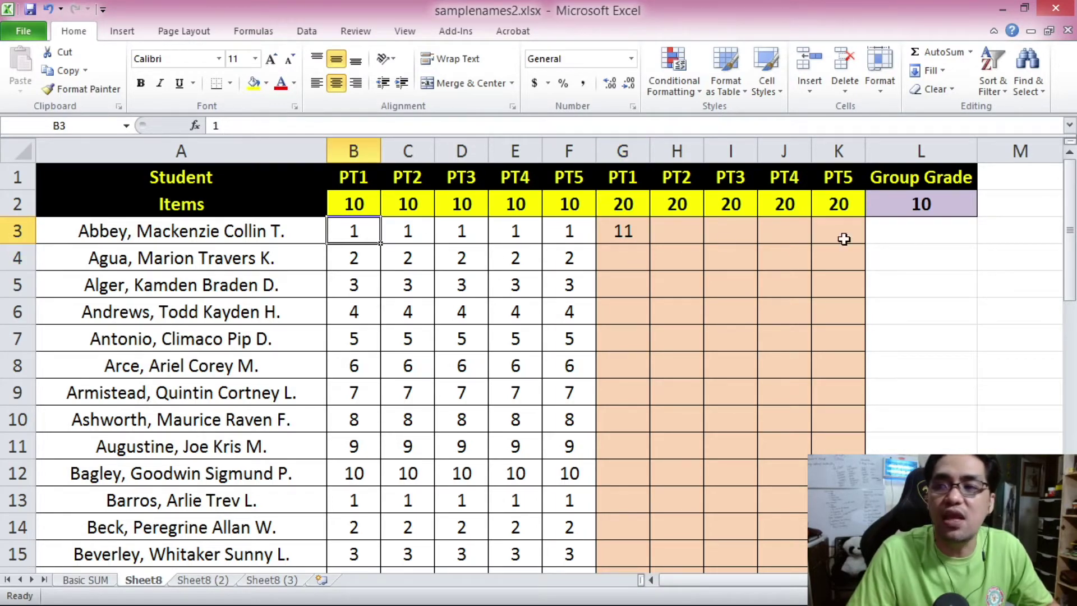
click(921, 204)
- Enter the formula =C3+L2 in H3 to add the Group Grade to the first student's PT2 score
click(692, 242)
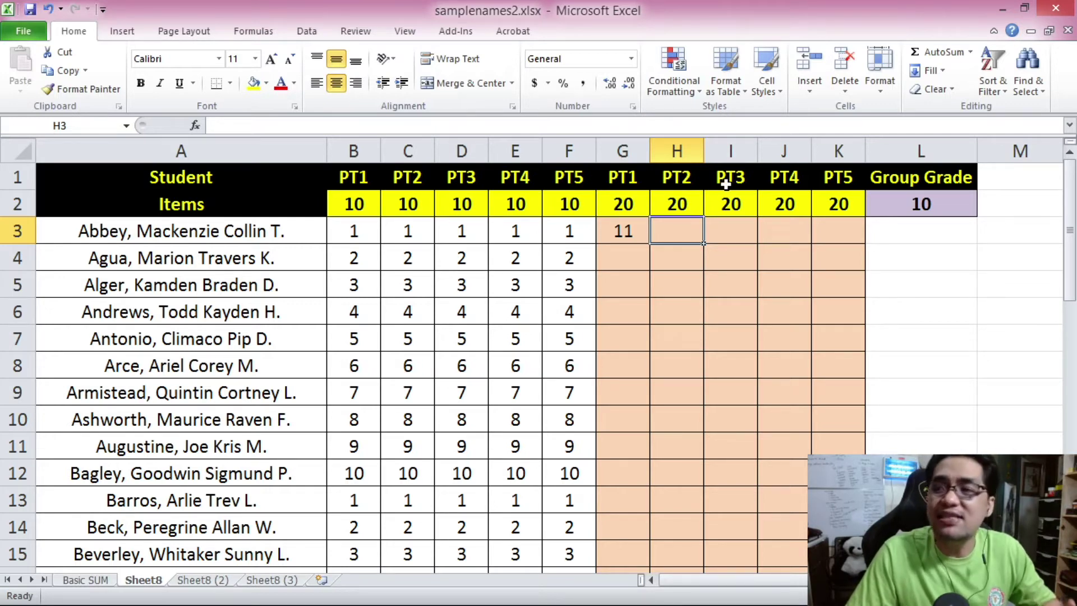
click(917, 192)
click(675, 232)
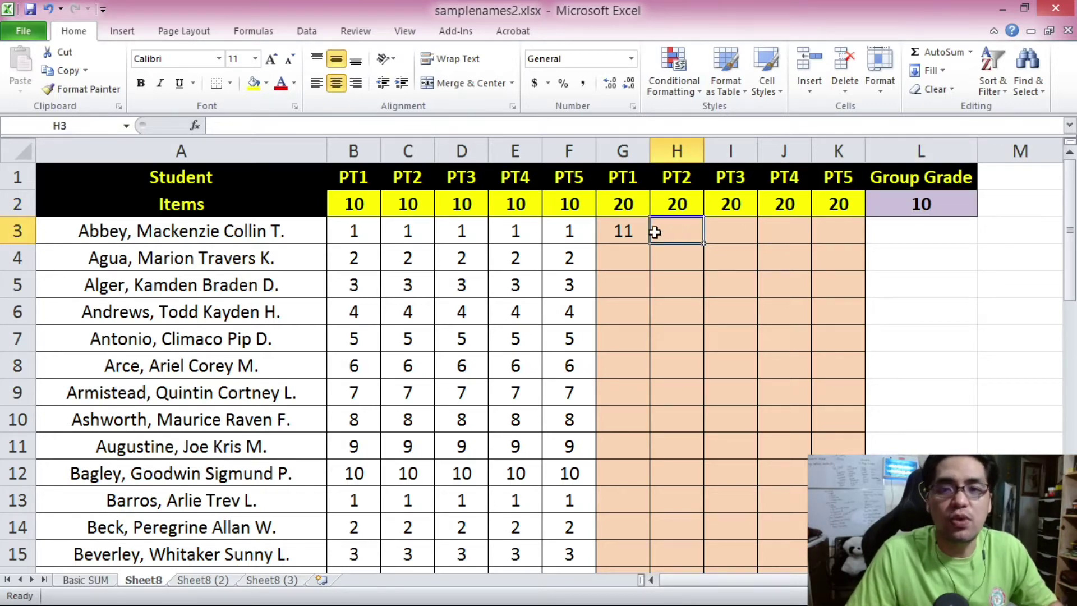
click(419, 229)
click(676, 232)
text(=)
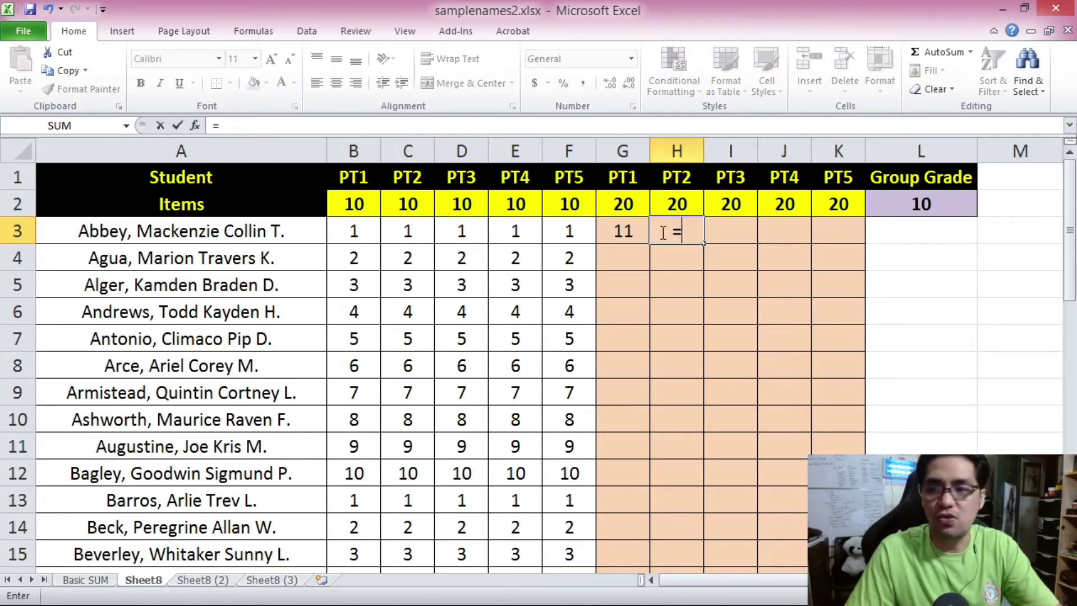
click(423, 231)
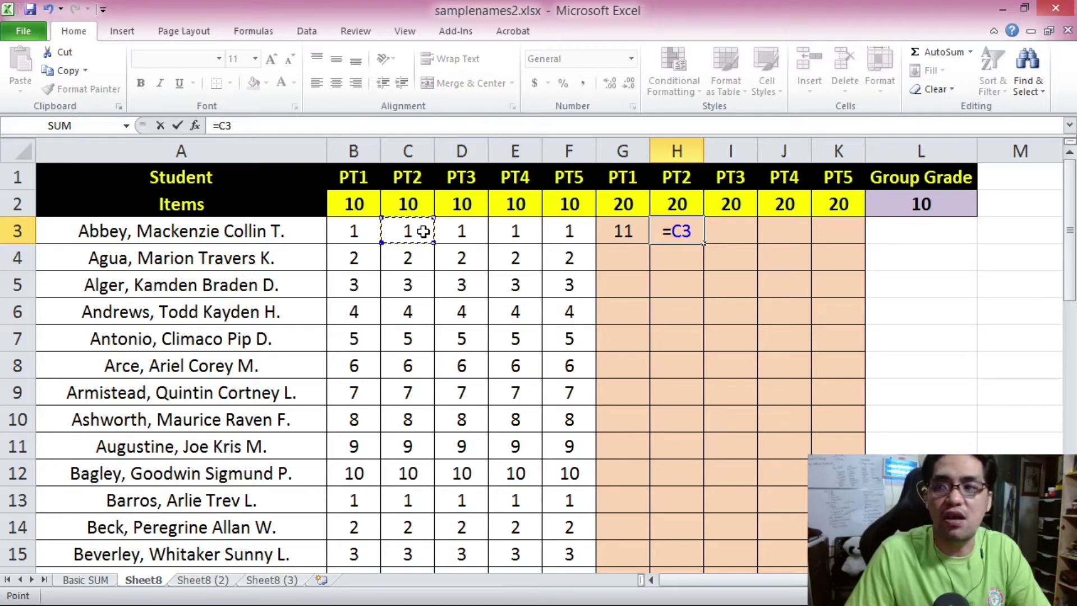
text(+)
click(892, 210)
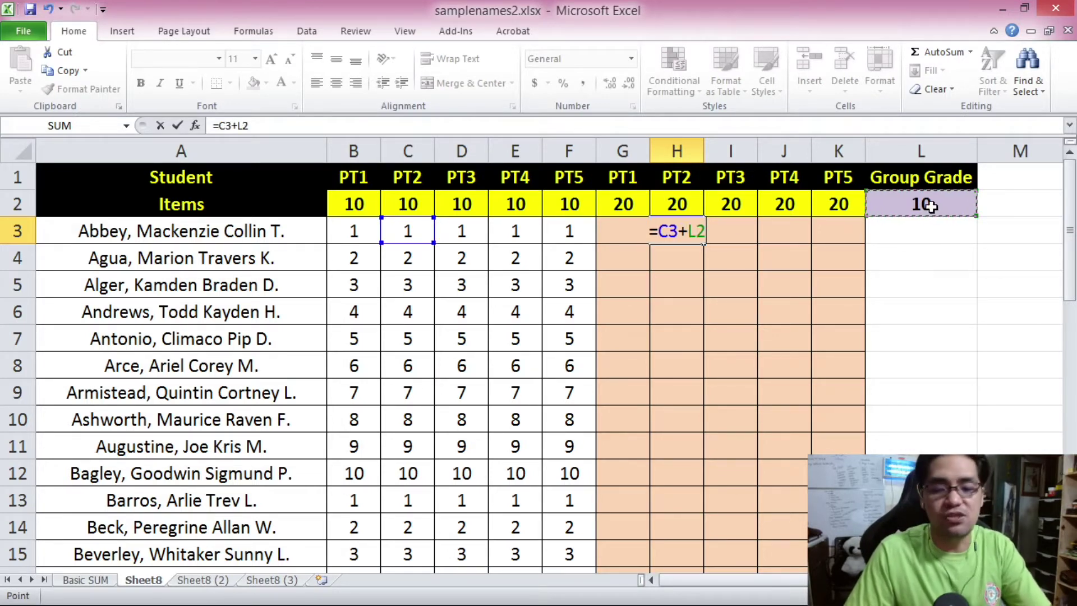
key(Return)
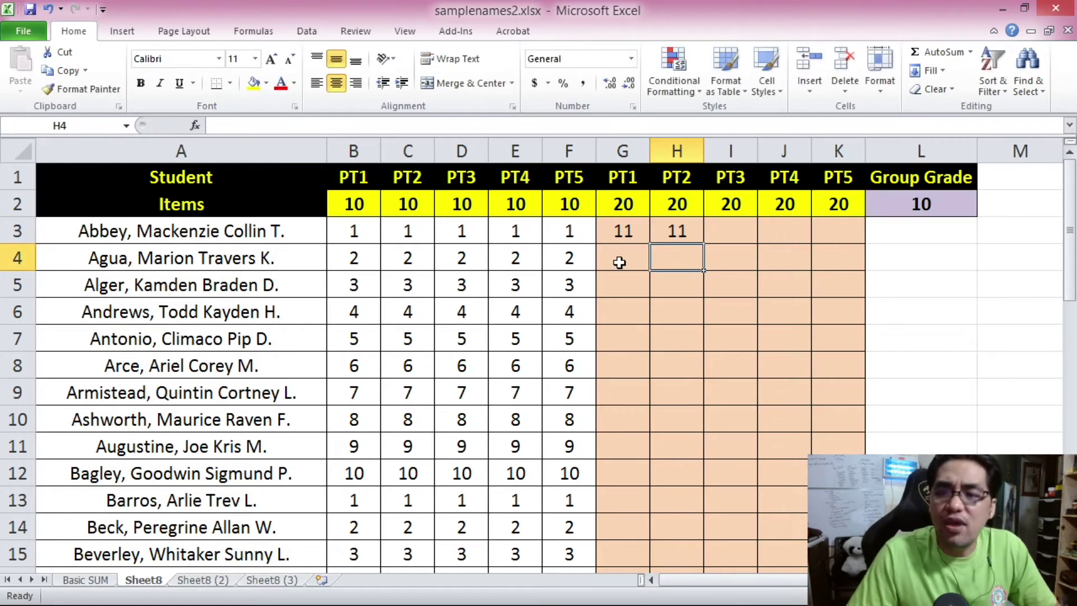
- Review the formula in G3 against the first student's PT3 score in D3 and the Group Grade in L2
click(627, 236)
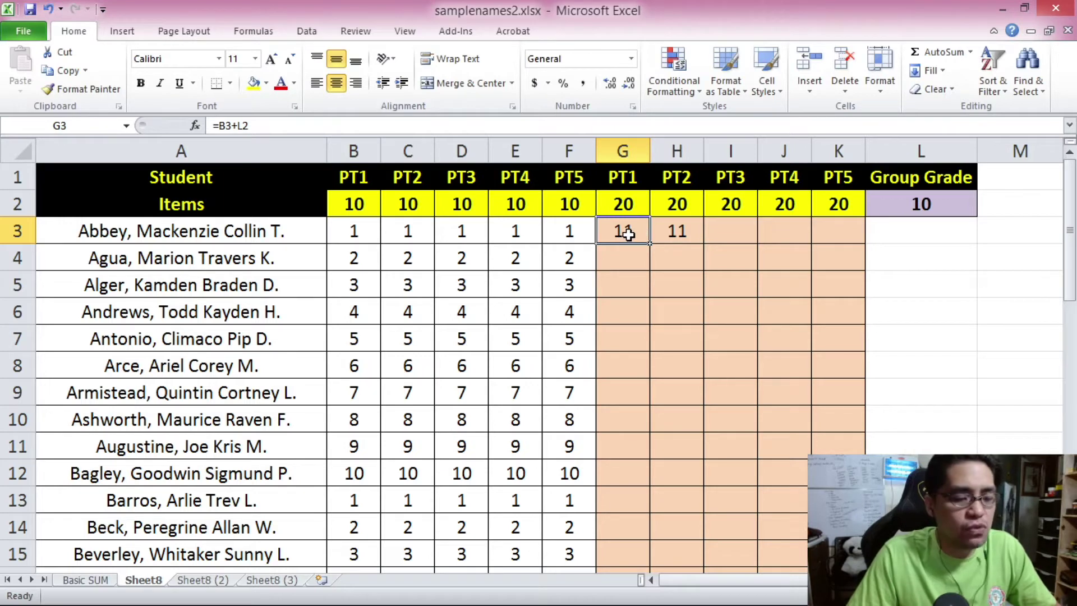
click(727, 236)
click(471, 230)
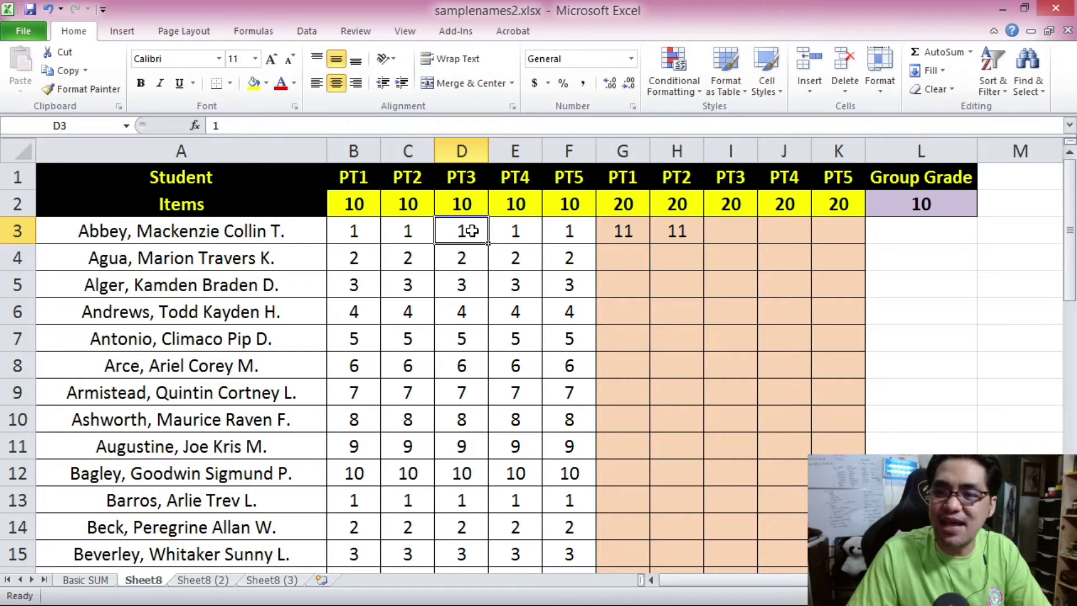
click(914, 202)
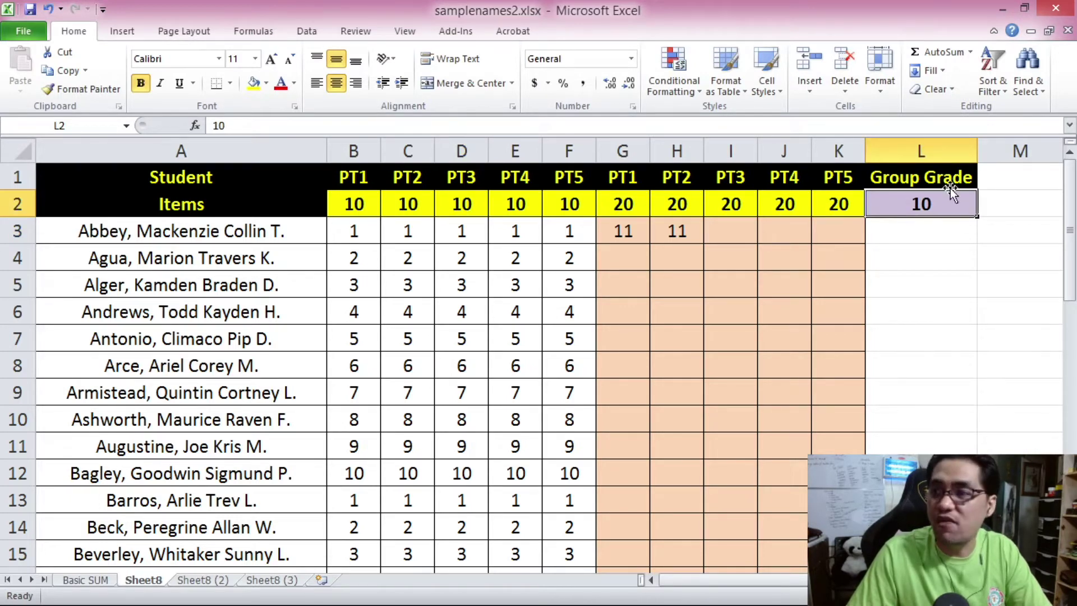
click(626, 232)
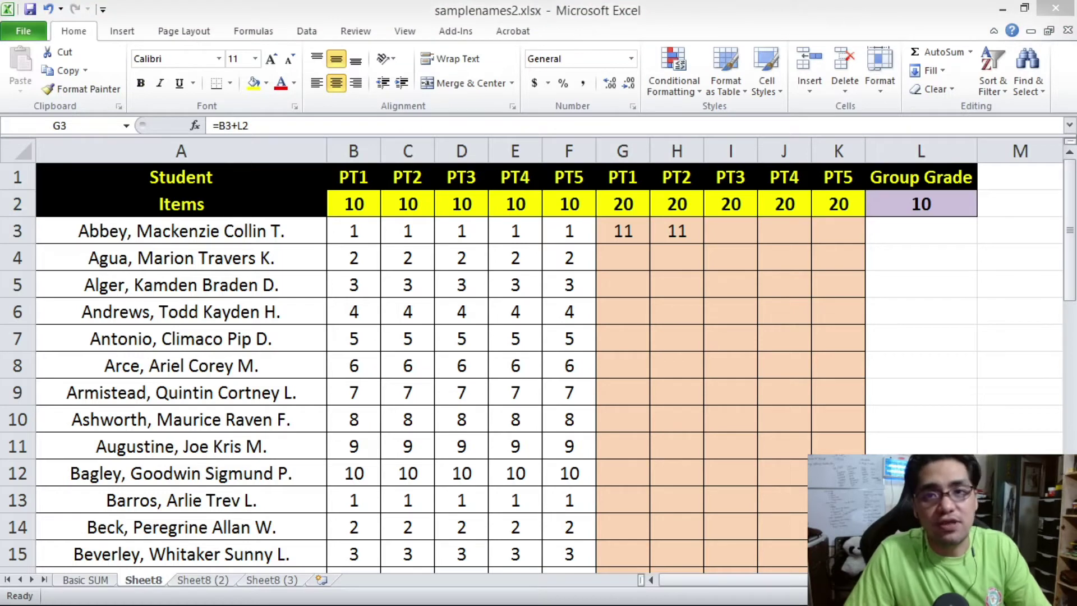
click(625, 234)
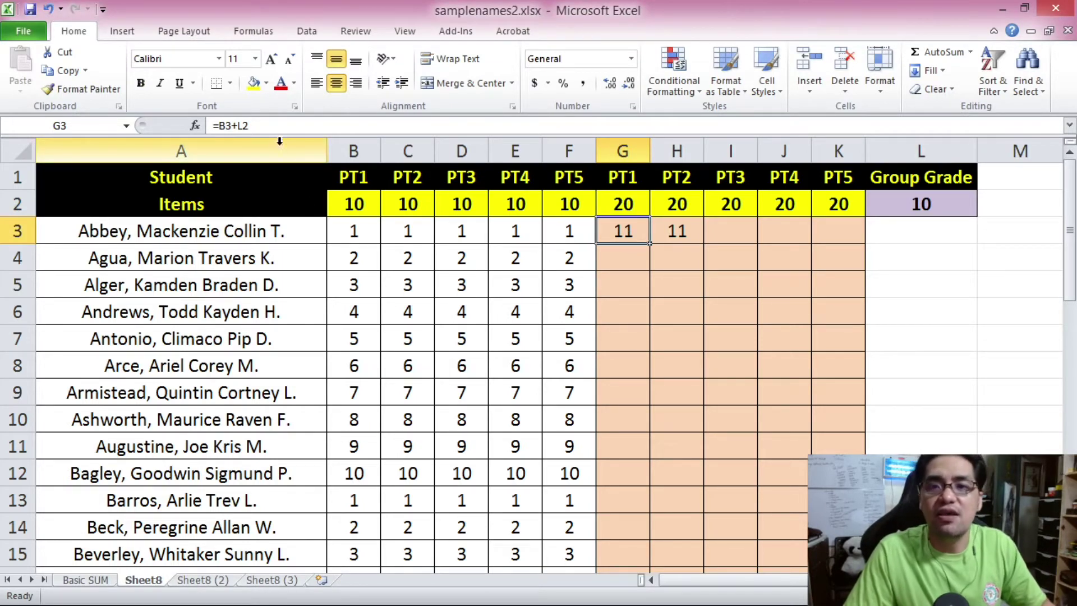
- Clear the first student's PT2 formula from H3
click(680, 240)
key(Delete)
key(Left)
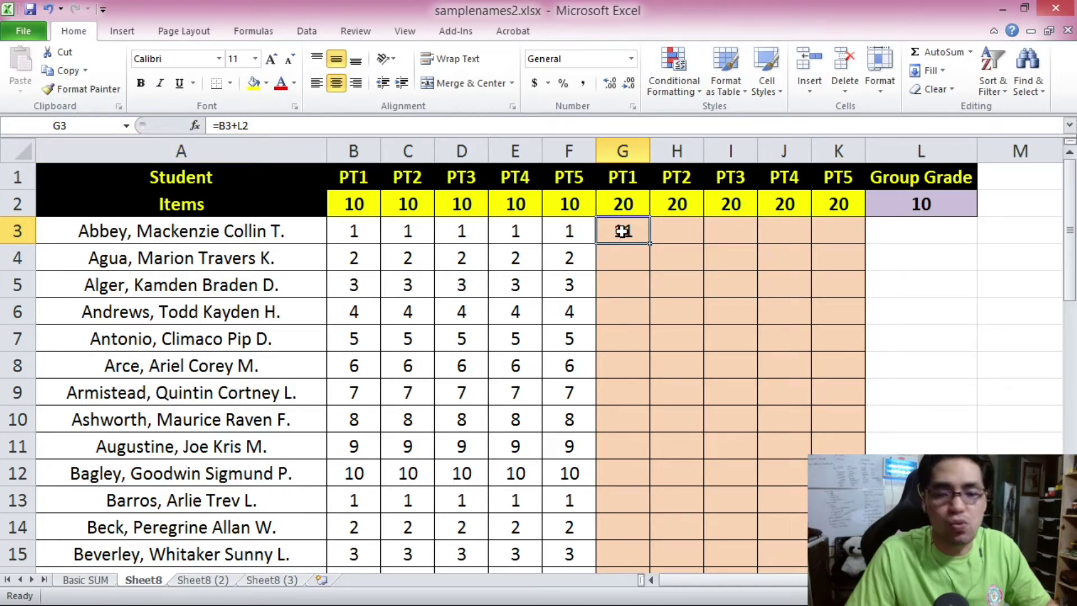
- Copy the PT1 formula from G3 down to the second student's cell G4
key(ctrl+c)
click(624, 258)
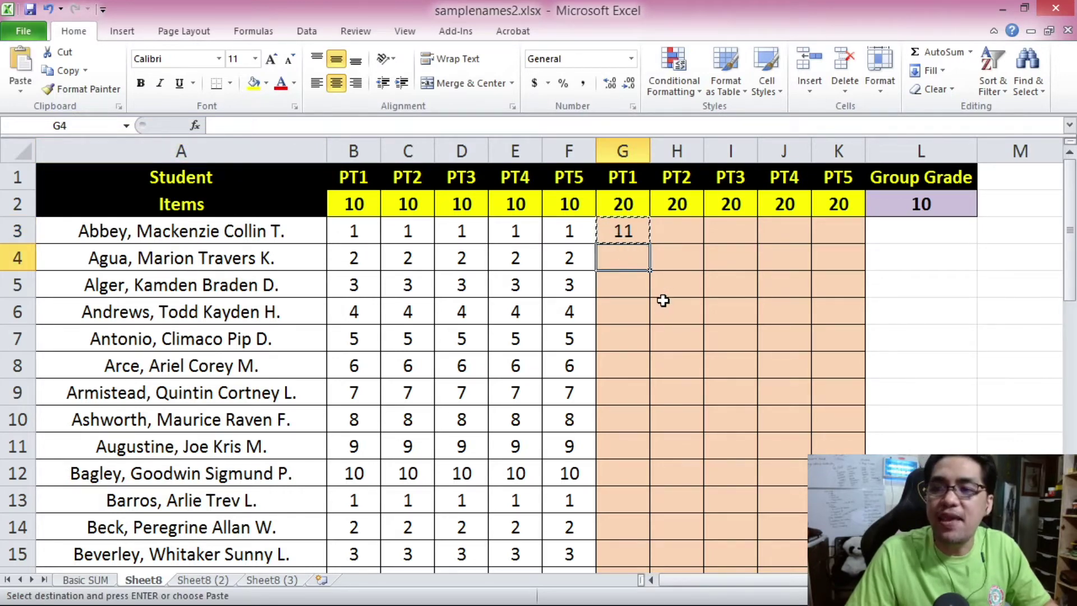
key(ctrl+v)
key(Escape)
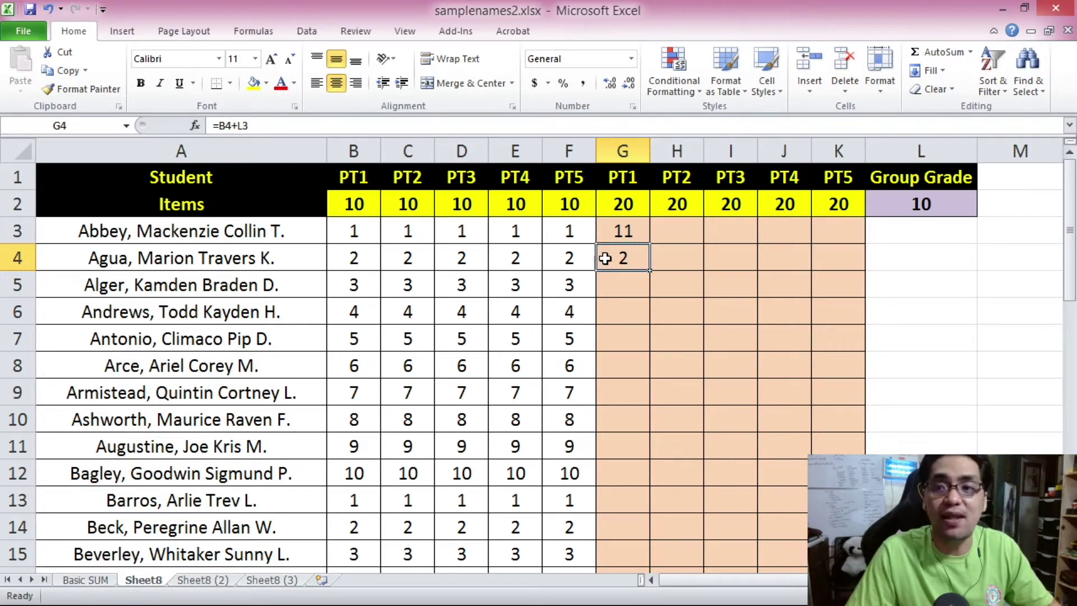
- Inspect the cell references in G4's copied formula against the PT1 score in B4 and the Group Grade in L2
click(374, 253)
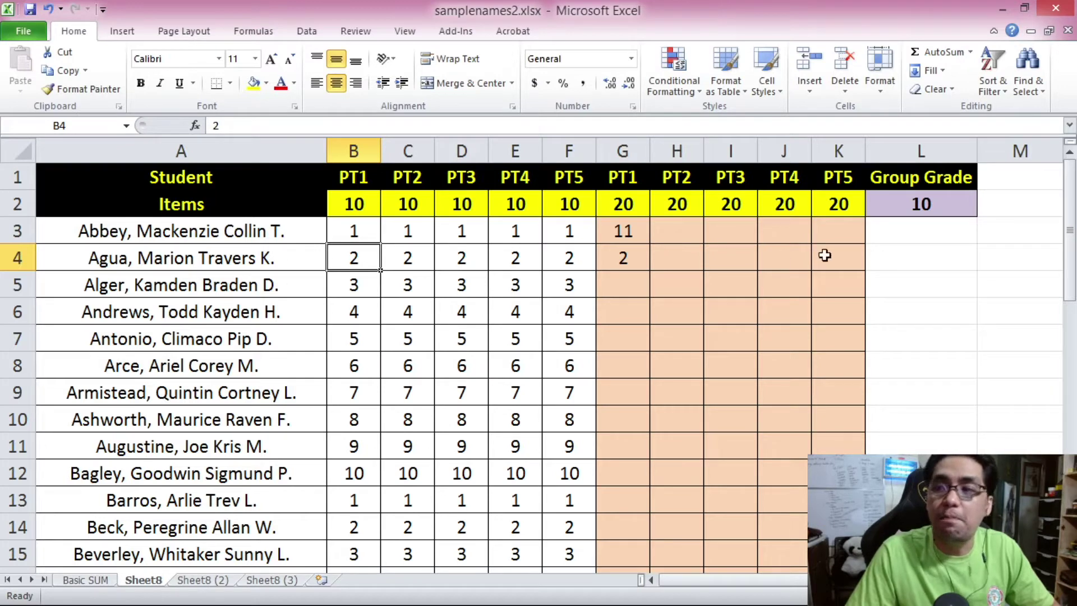
click(898, 213)
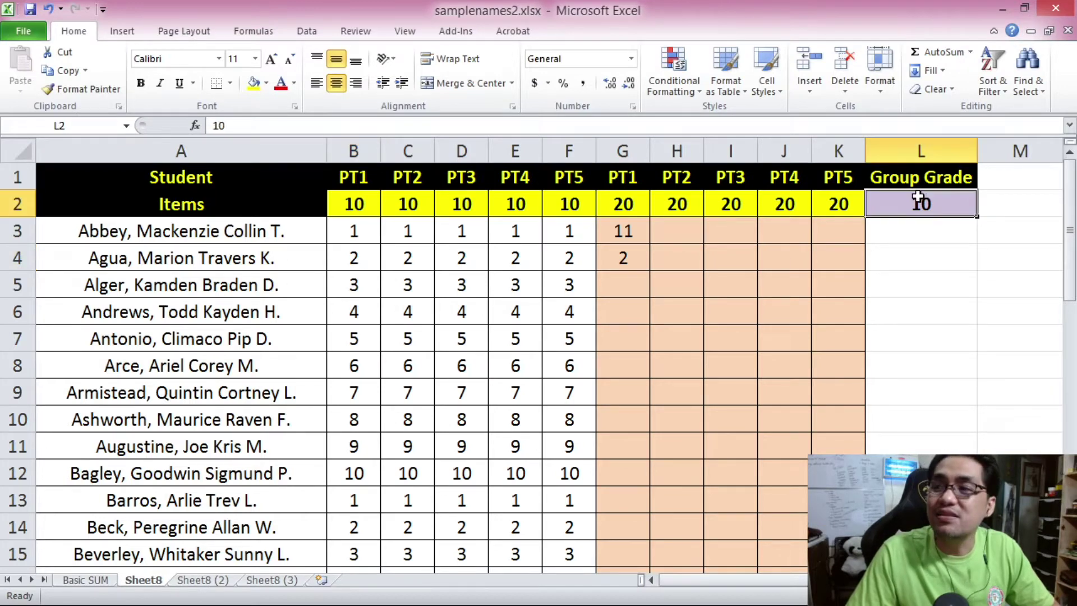
click(623, 262)
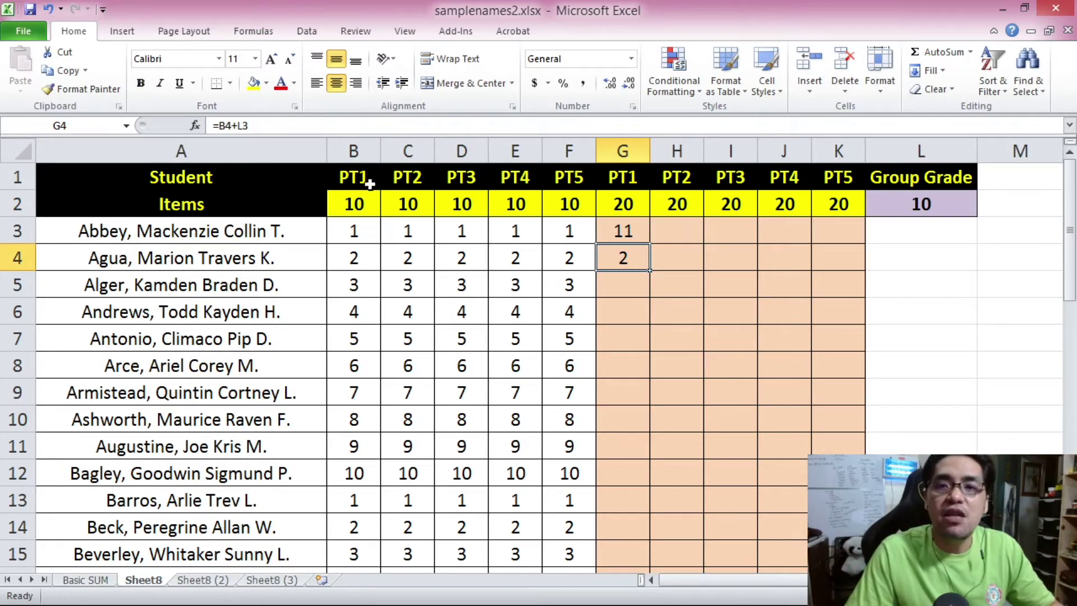
click(223, 125)
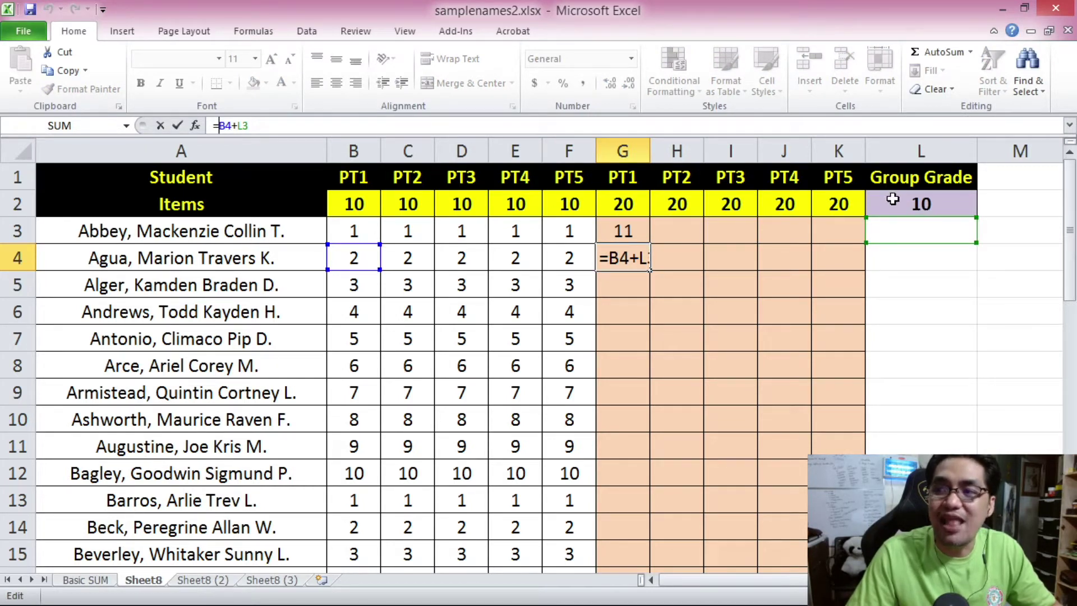
key(ctrl+Return)
- Compare the formulas in G3 and G4, checking the row shift from B3 to B4 and from L2 to L3
click(633, 230)
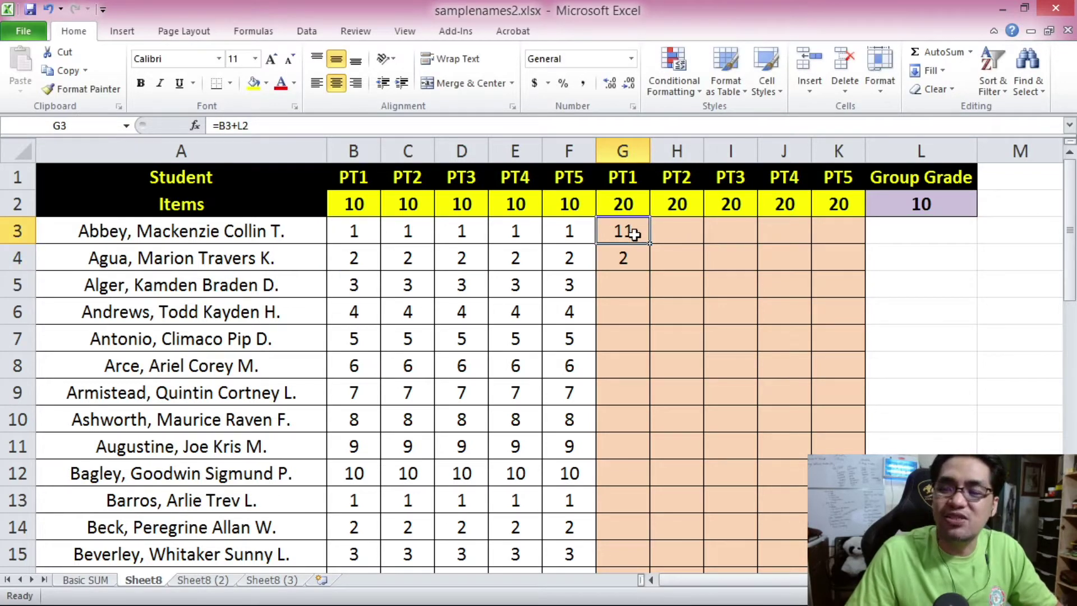
click(633, 254)
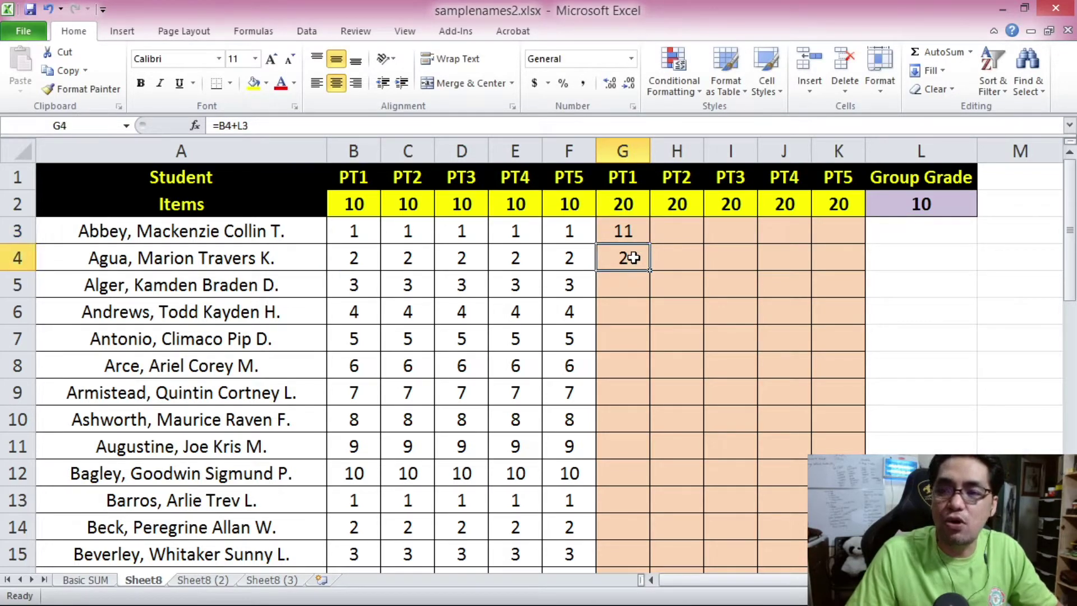
click(370, 255)
click(365, 224)
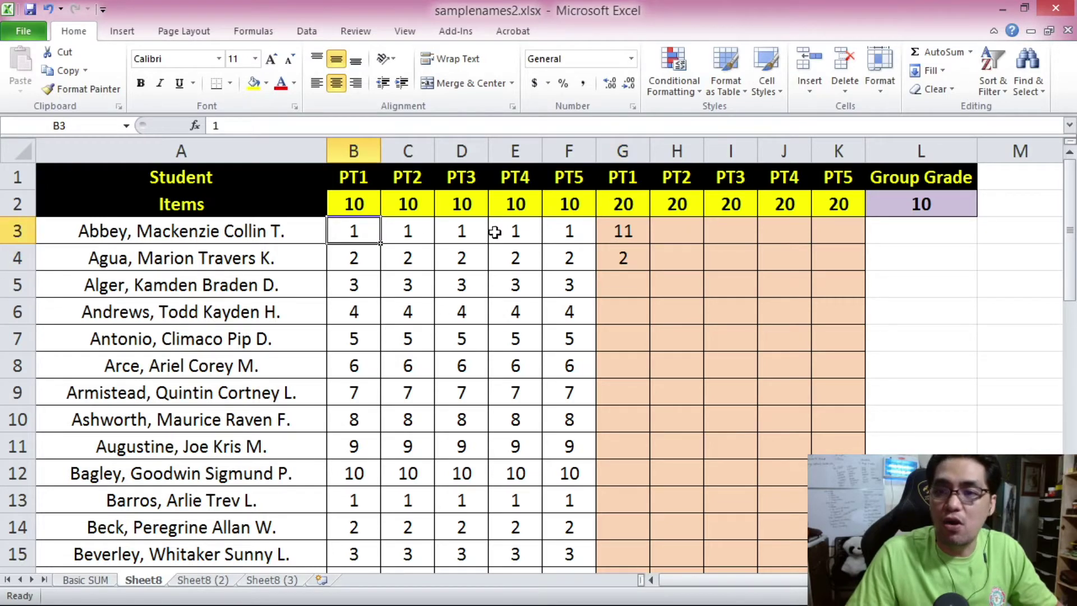
click(628, 223)
click(352, 231)
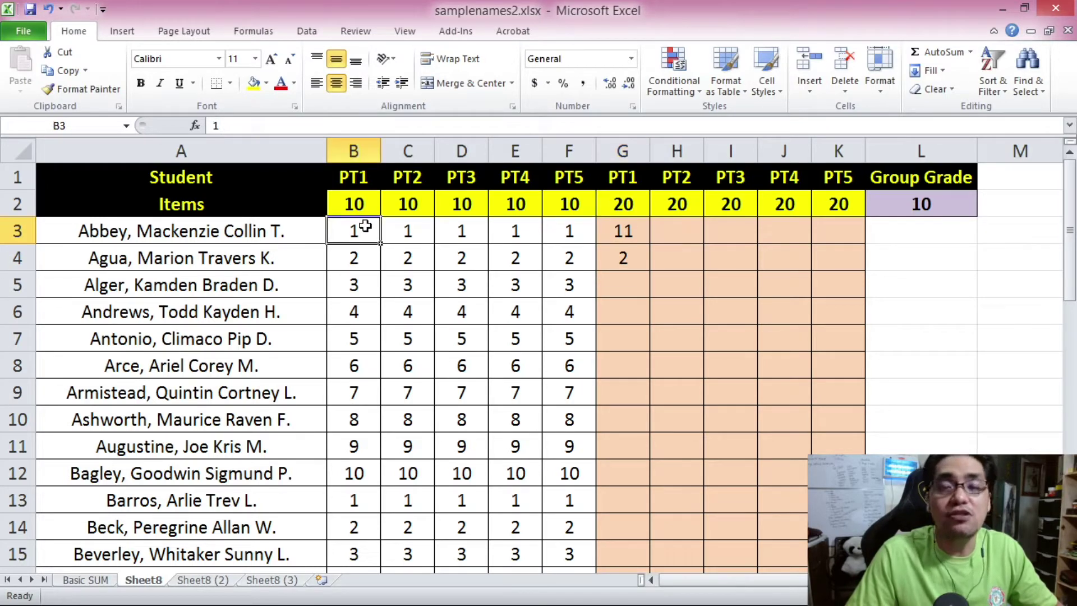
click(359, 253)
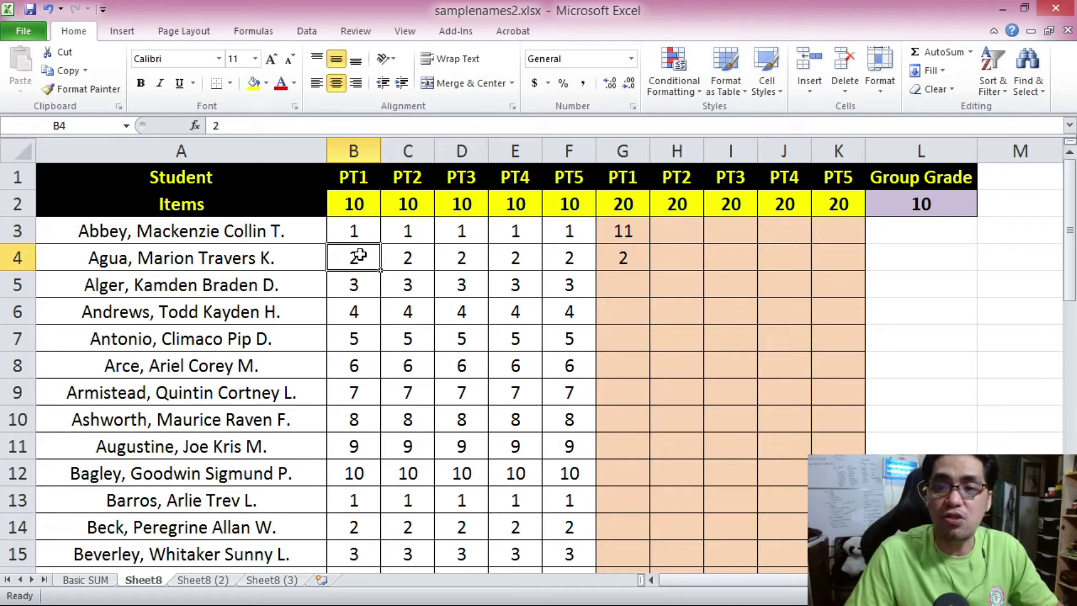
click(941, 210)
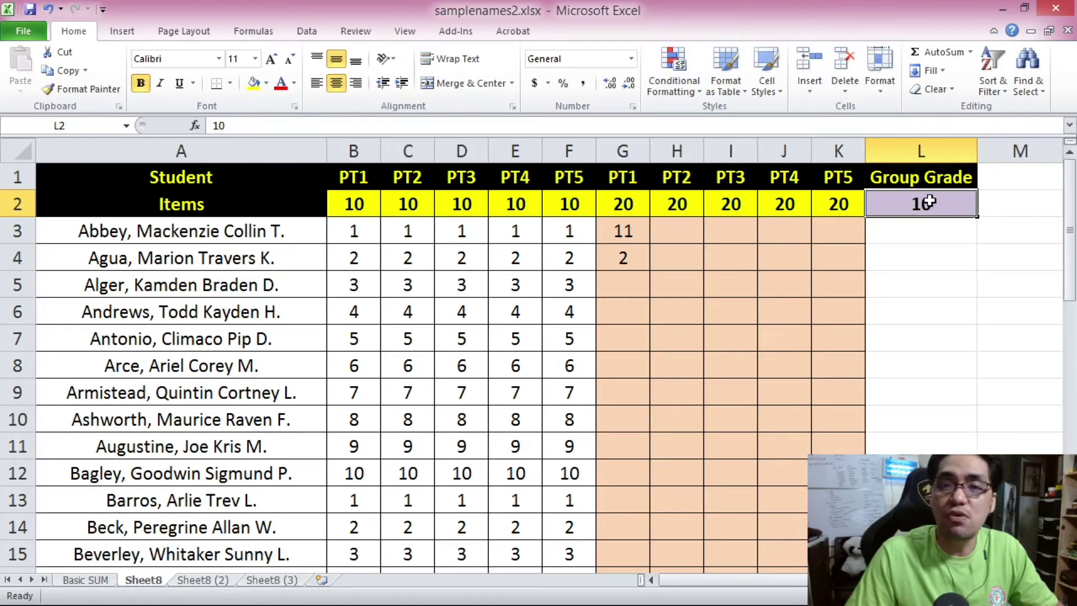
click(915, 229)
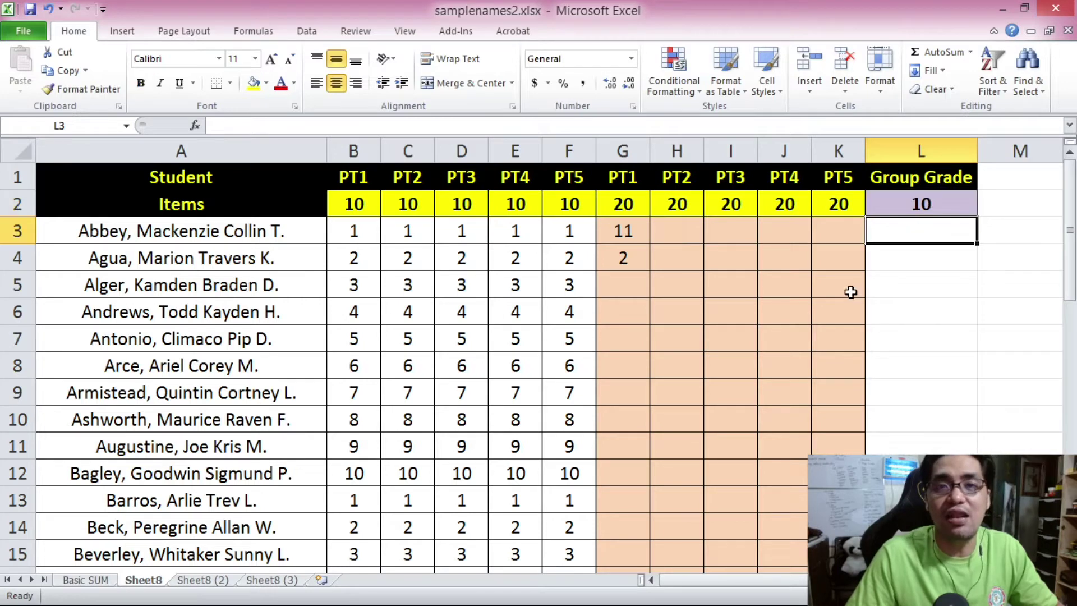
- Copy the PT1 formula from G3 across to the first student's PT2 cell H3
click(620, 232)
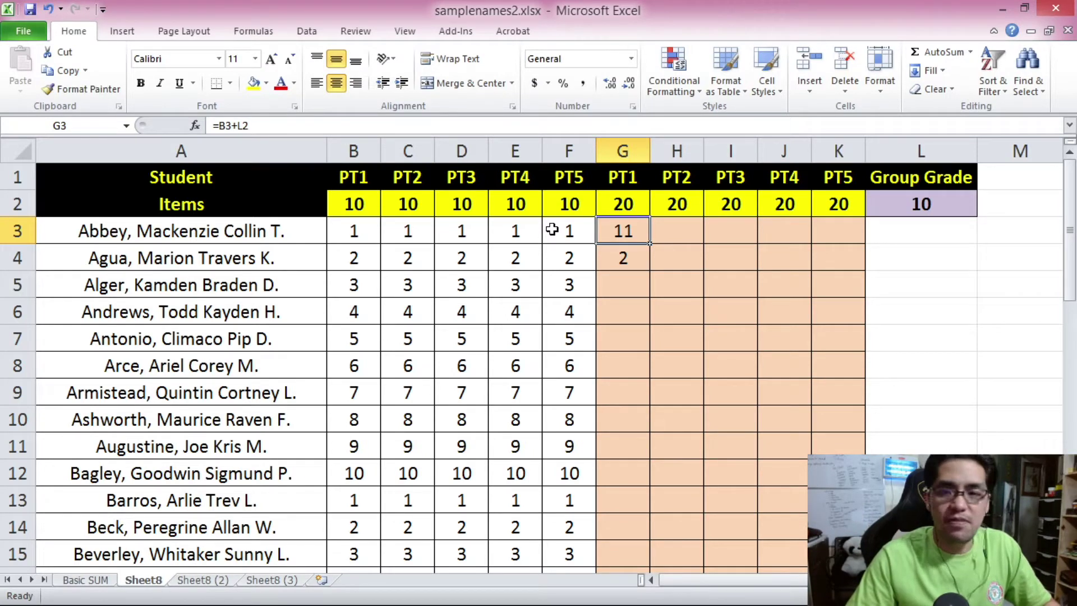
key(ctrl+c)
click(668, 233)
key(ctrl+v)
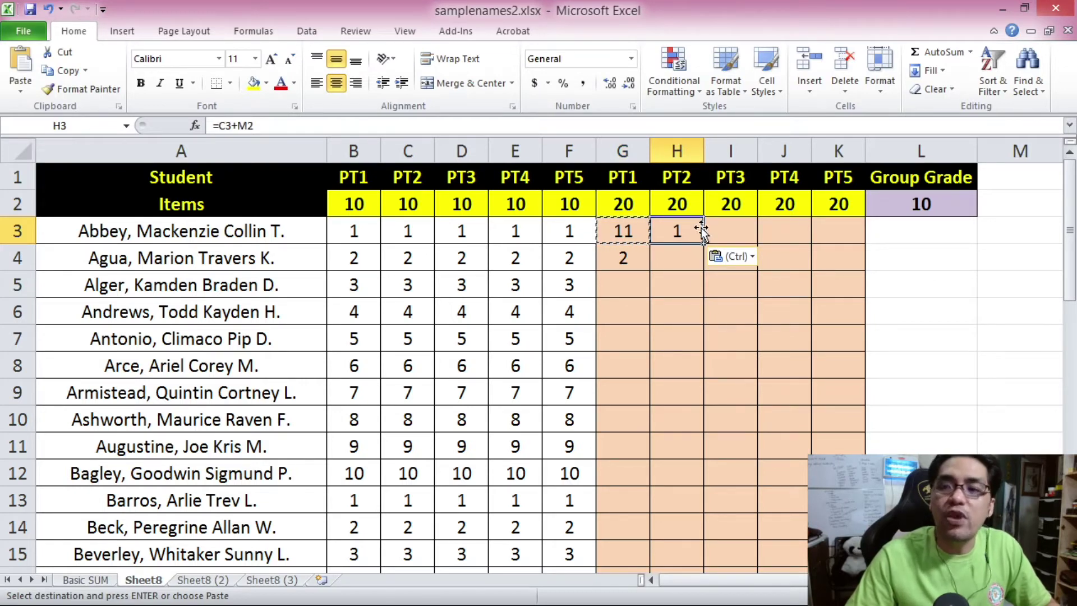
key(Escape)
- Compare H3's copied formula with G3, checking the source cells B3 and C3 and the reference meant for the Group Grade in L2
click(412, 236)
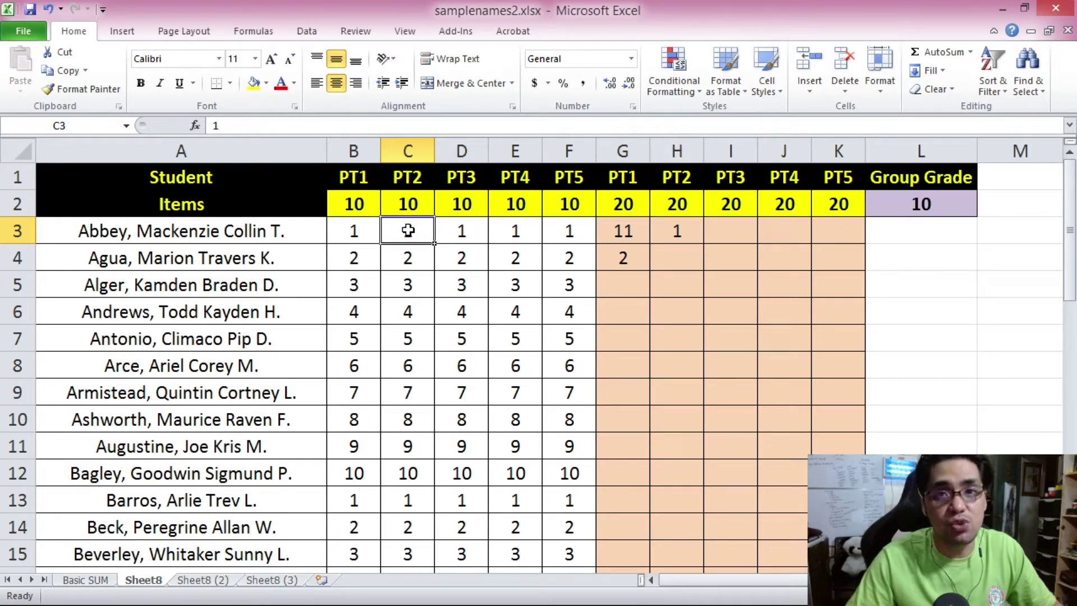
click(934, 204)
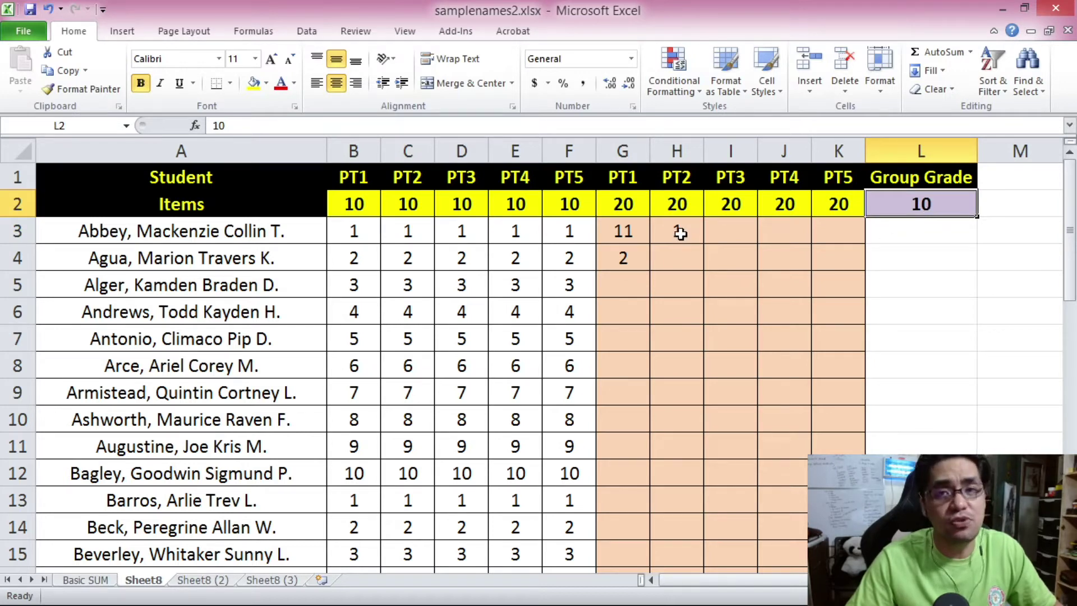
click(680, 231)
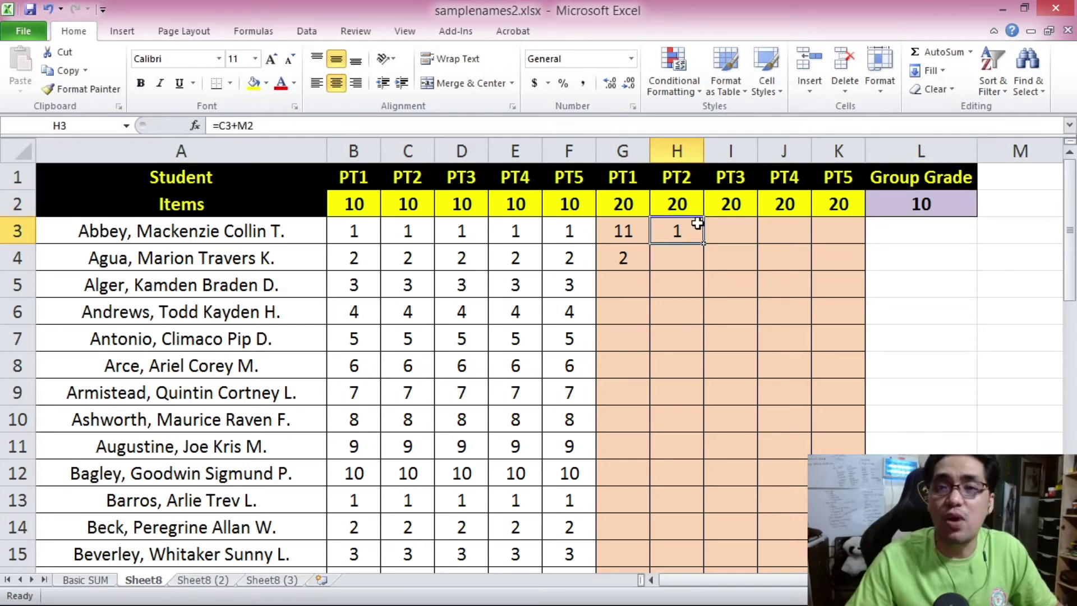
click(632, 230)
click(689, 238)
click(366, 231)
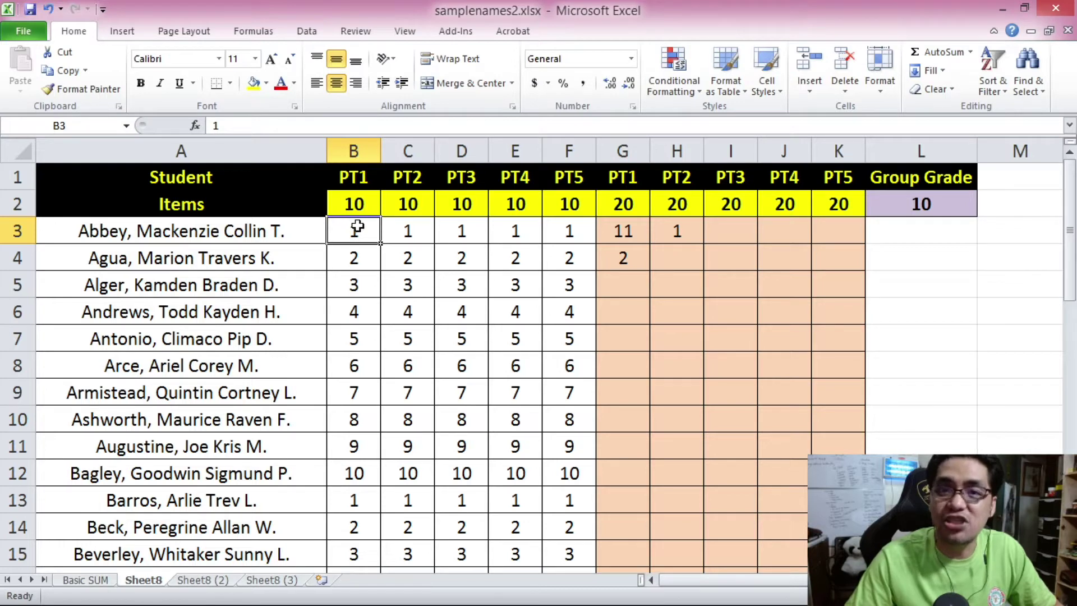
click(420, 227)
click(698, 234)
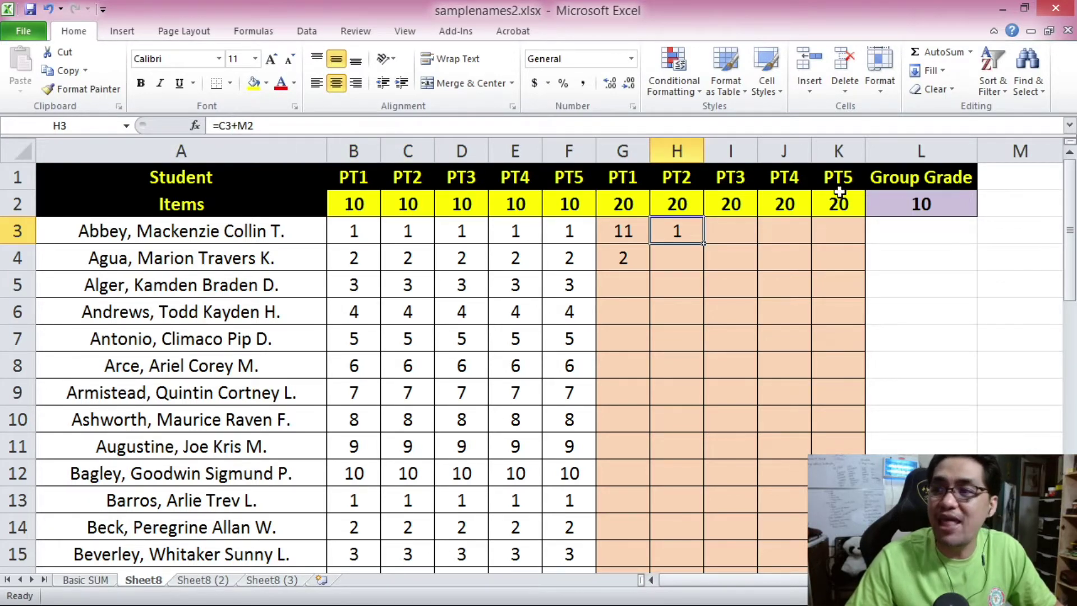
click(915, 204)
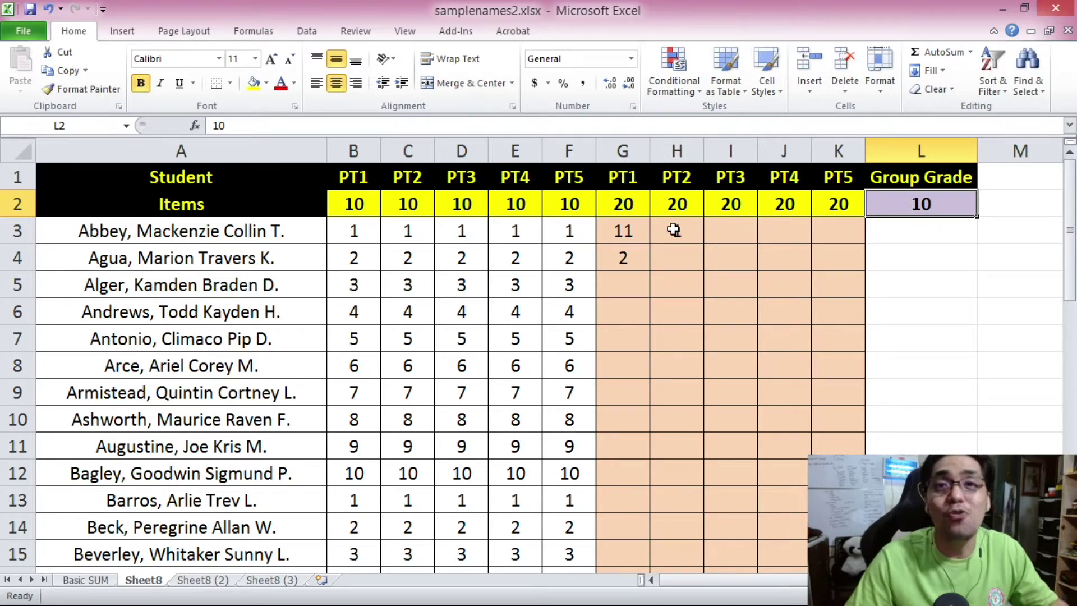
click(673, 230)
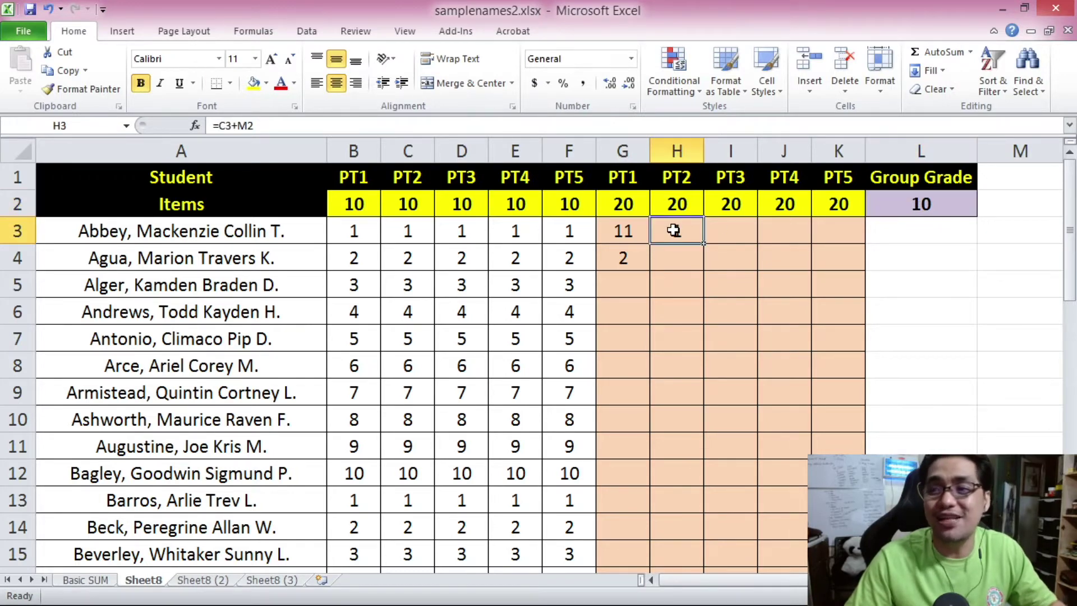
click(240, 125)
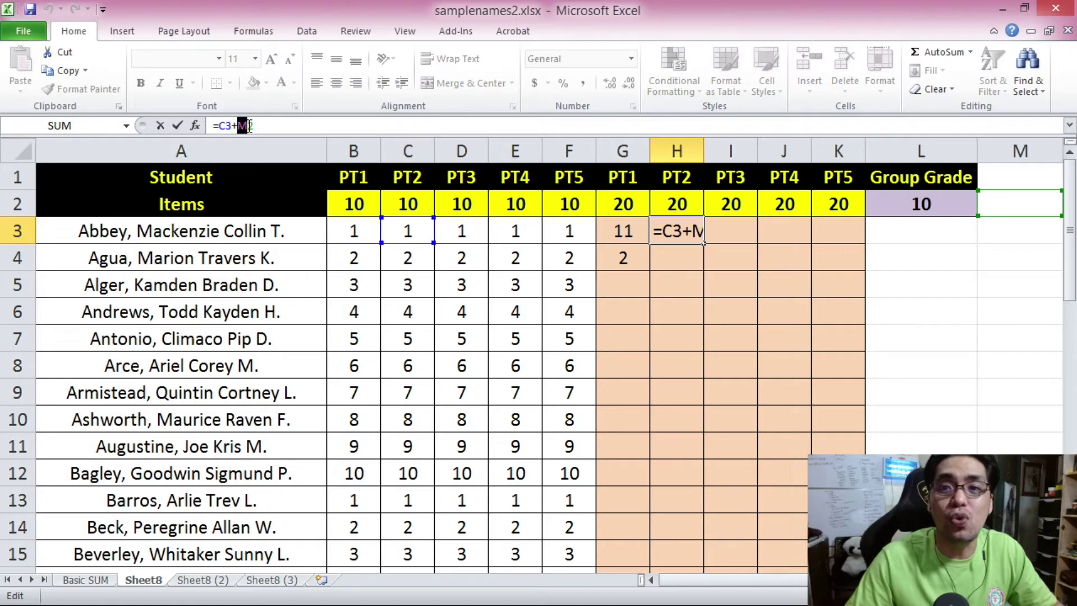
key(ctrl+Return)
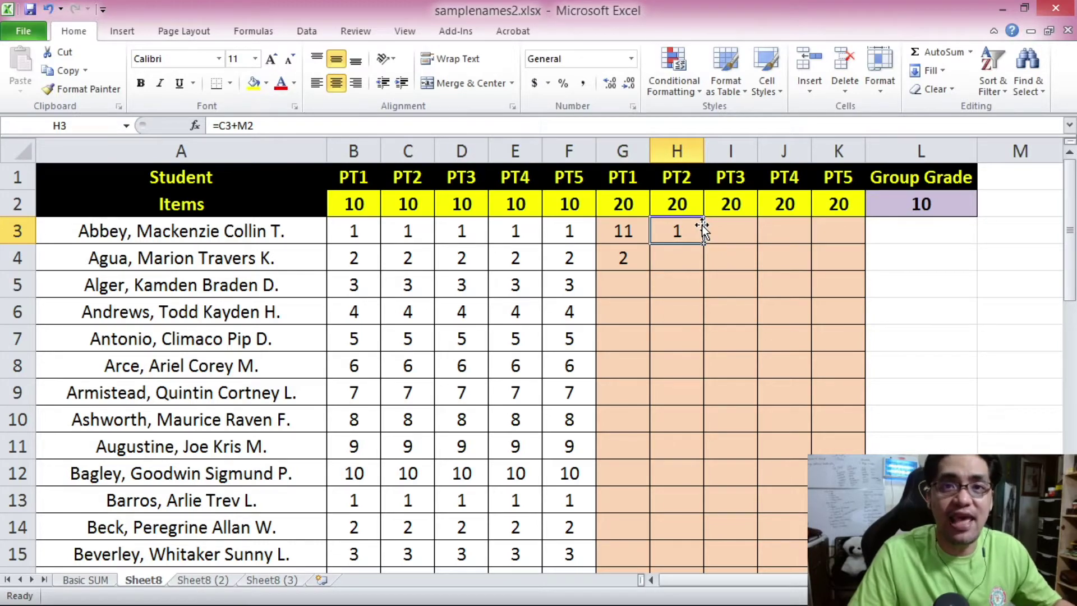
- Inspect the B3 and L2 references in G3's formula
click(627, 228)
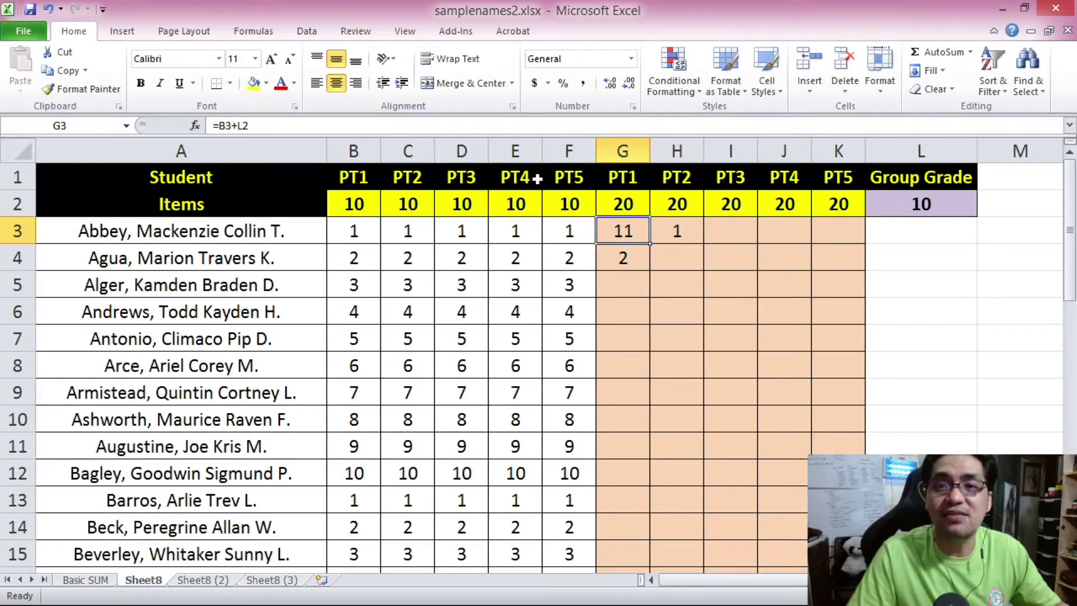
click(220, 125)
double_click(223, 125)
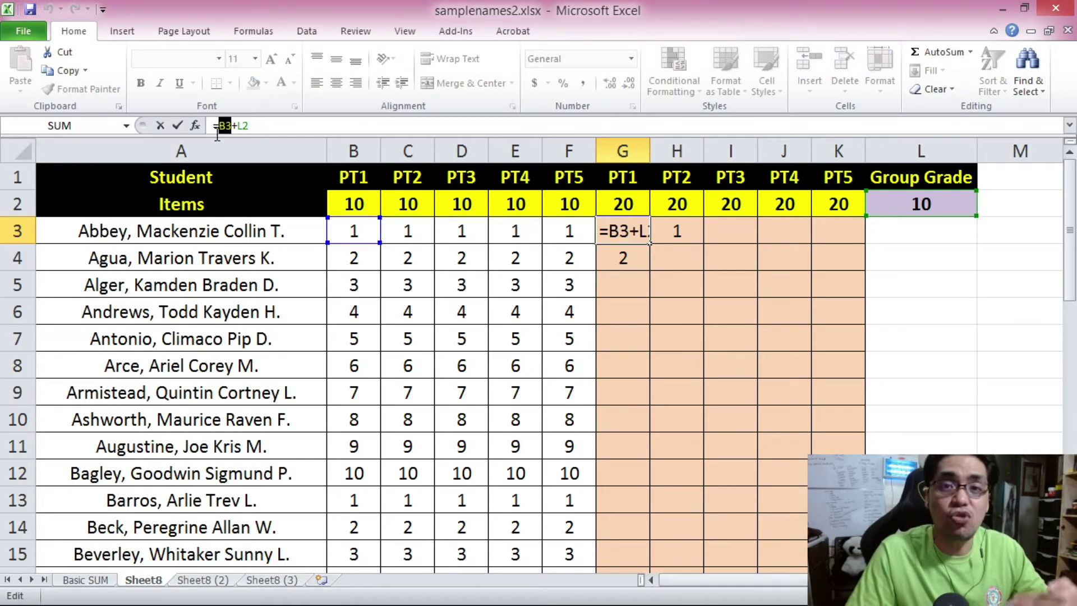
double_click(243, 126)
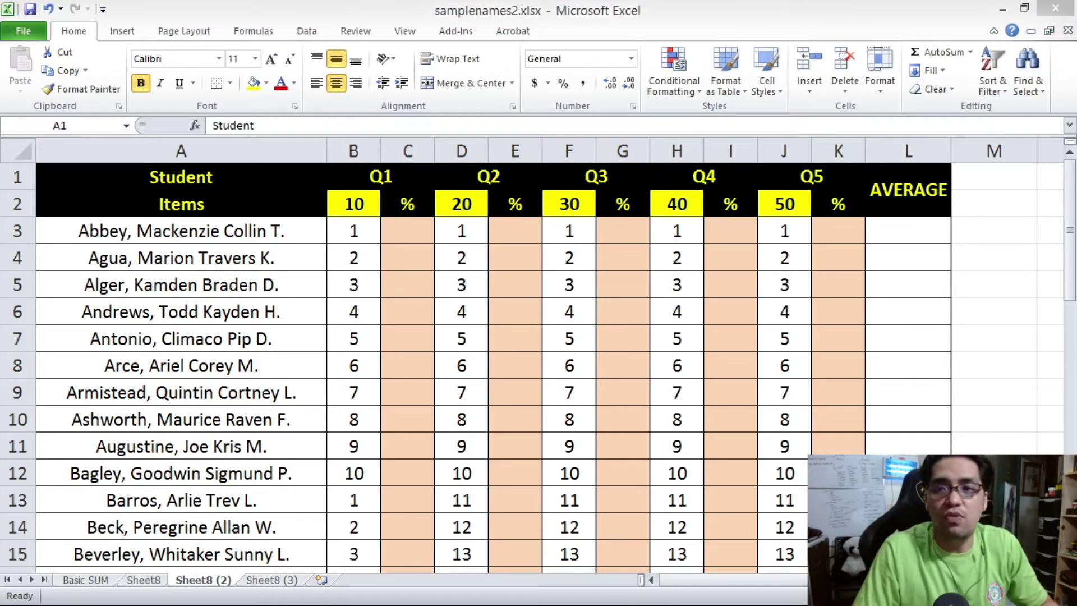
- Review the Q1 to Q5 quiz headings, the first student's Q1 score in B3, and the Q1 item total in B2
click(410, 228)
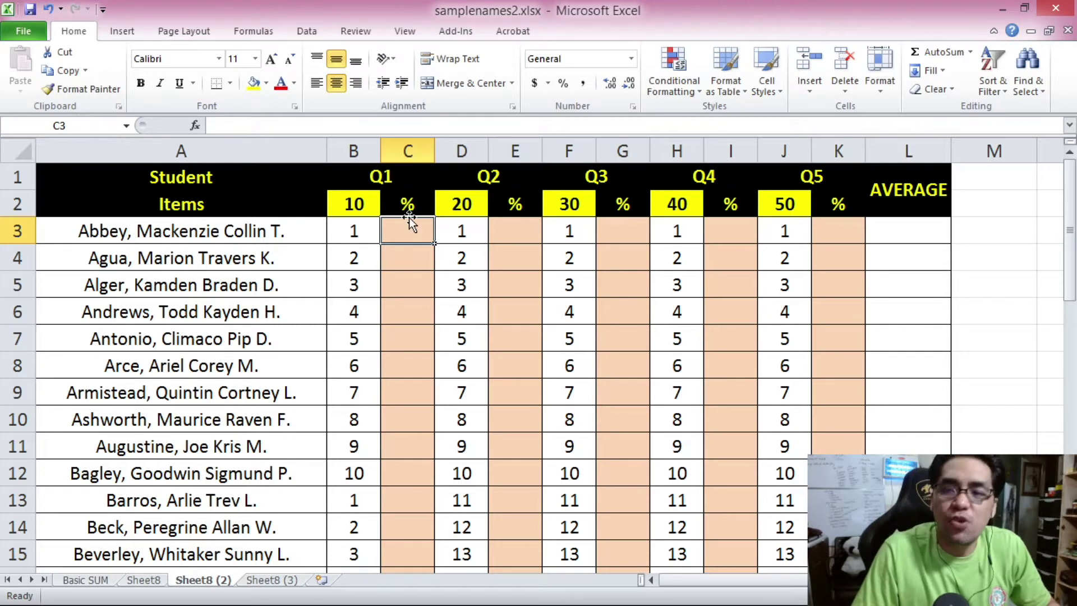
click(391, 176)
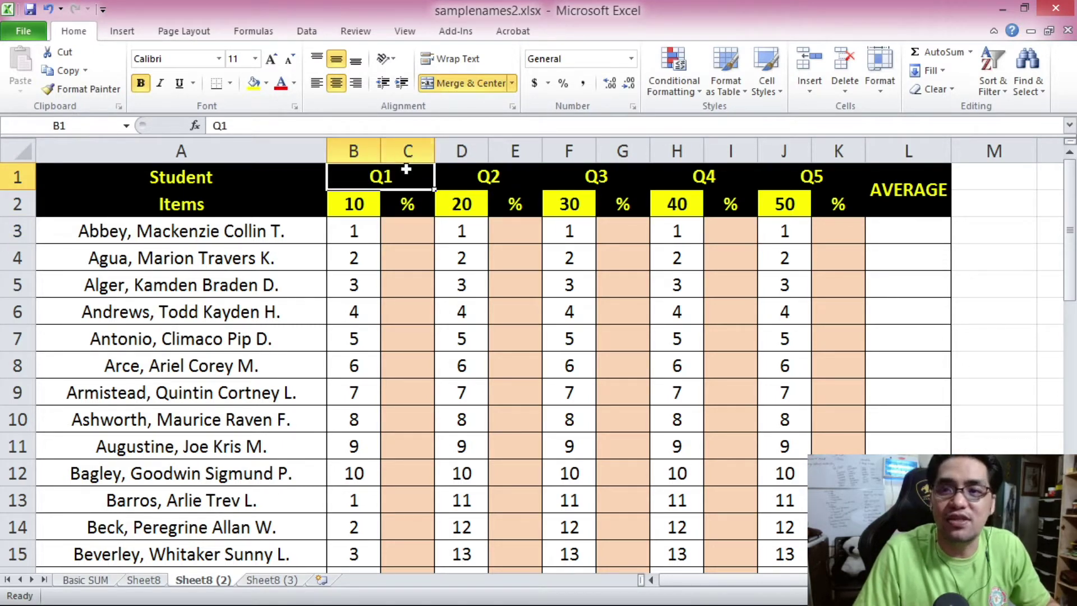
click(516, 176)
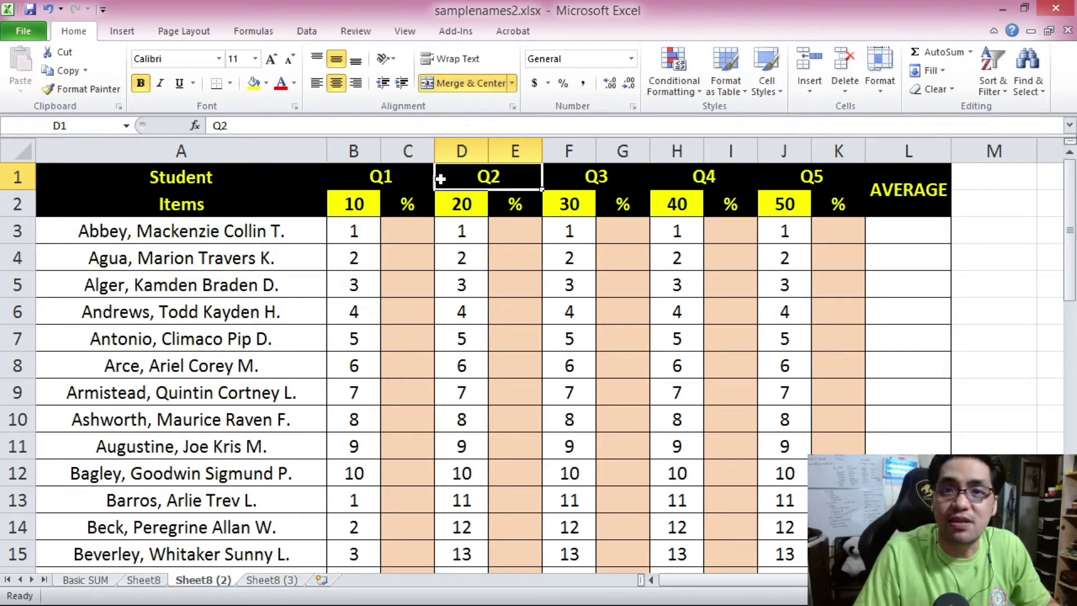
click(585, 175)
click(700, 180)
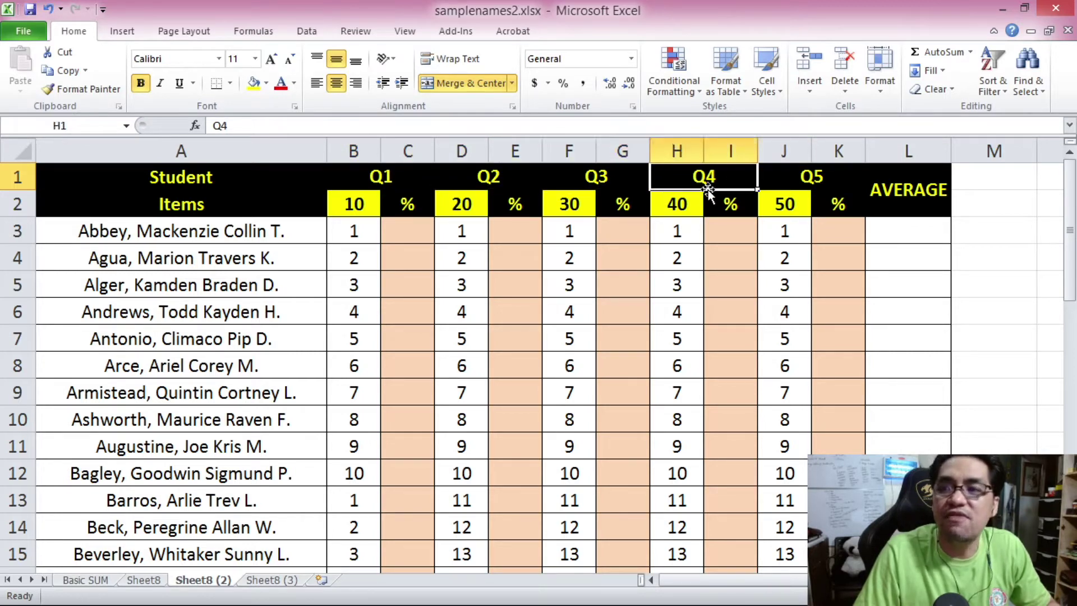
click(812, 183)
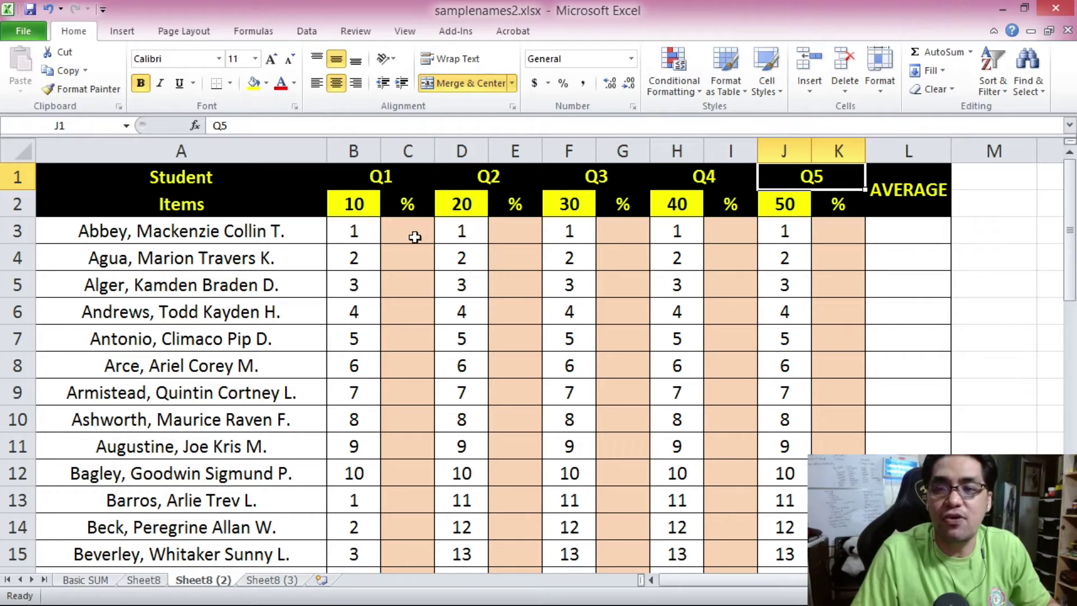
click(365, 236)
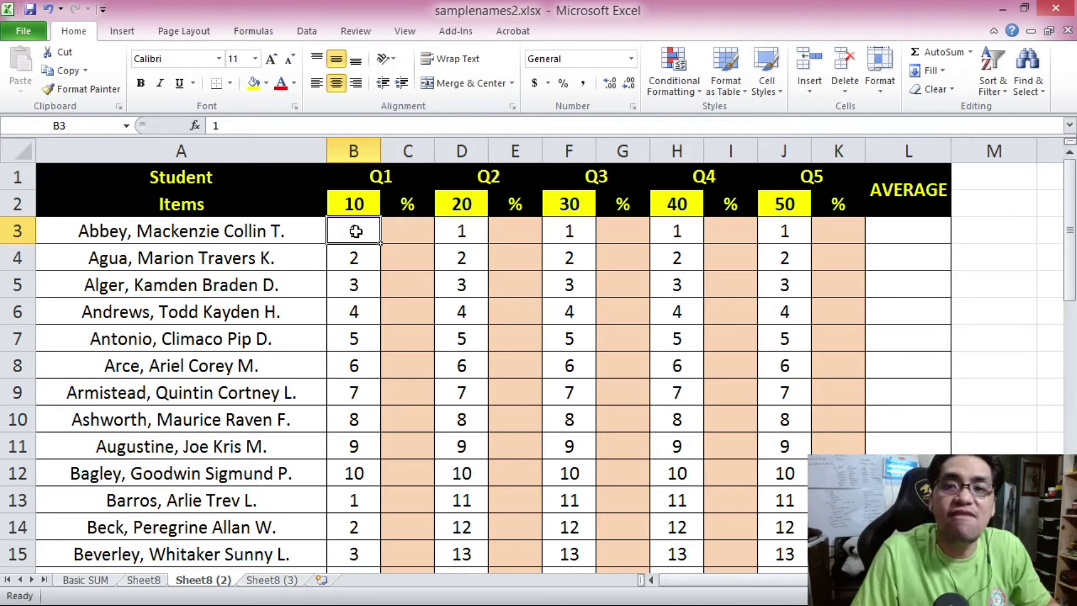
click(357, 203)
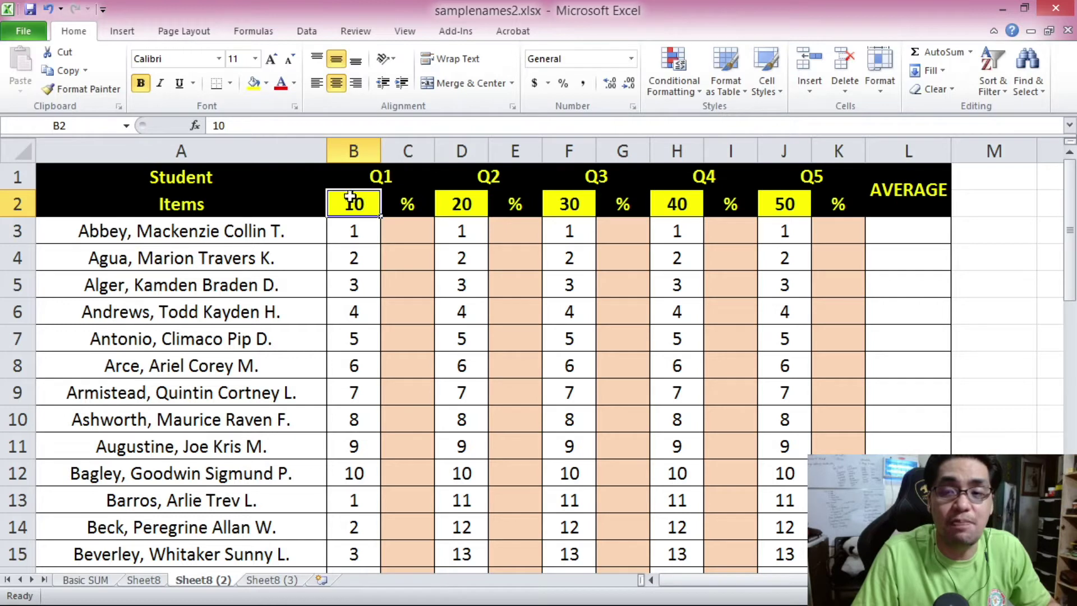
click(355, 233)
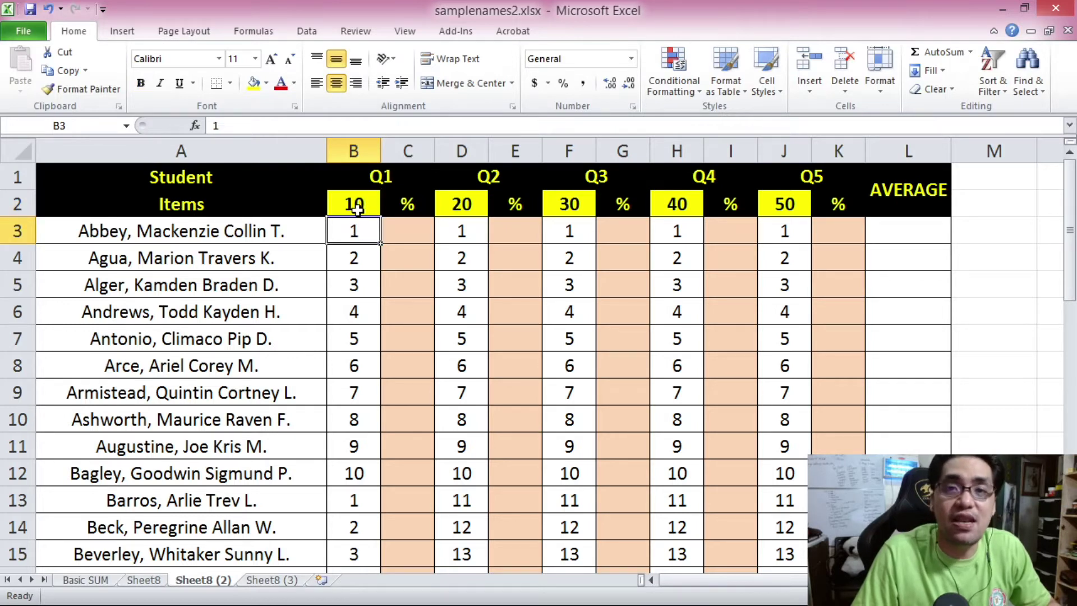
click(357, 208)
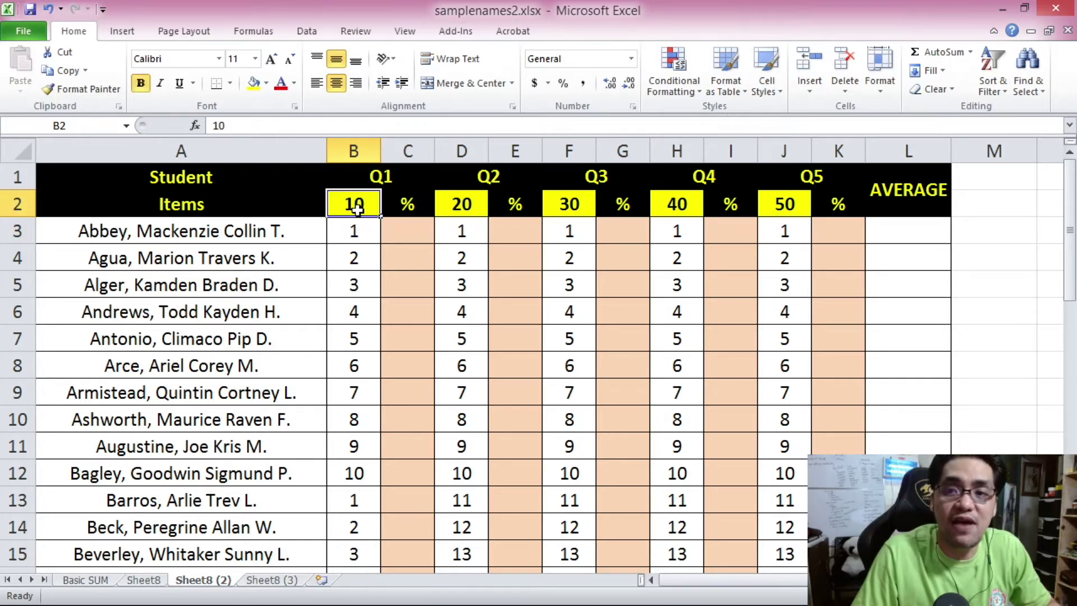
- Enter the formula =((B3/B2)*100) in C3 for the first student's Q1 percentage
click(411, 230)
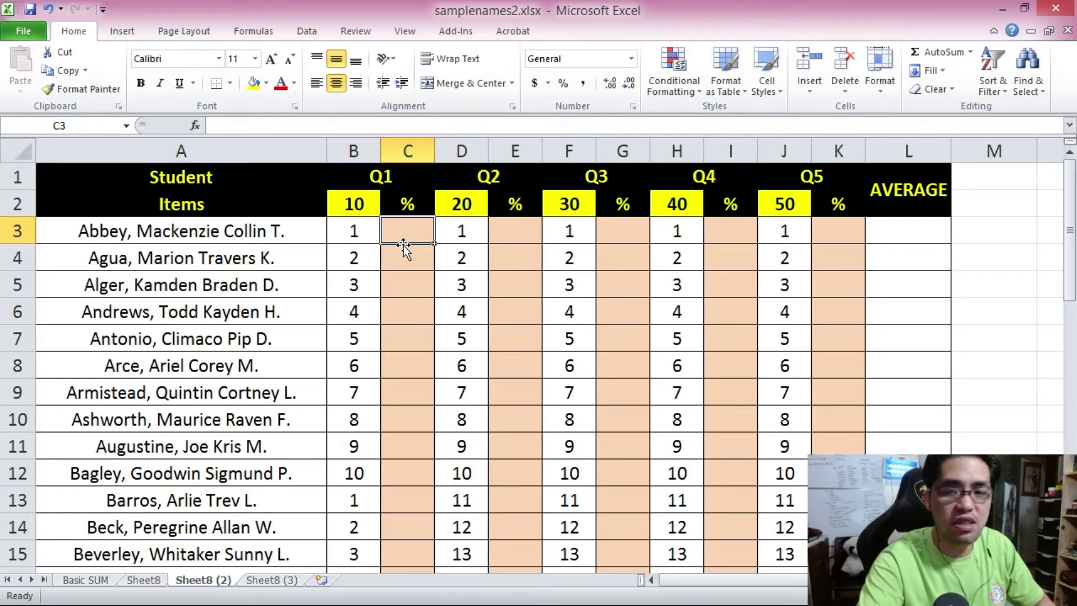
text(=(()
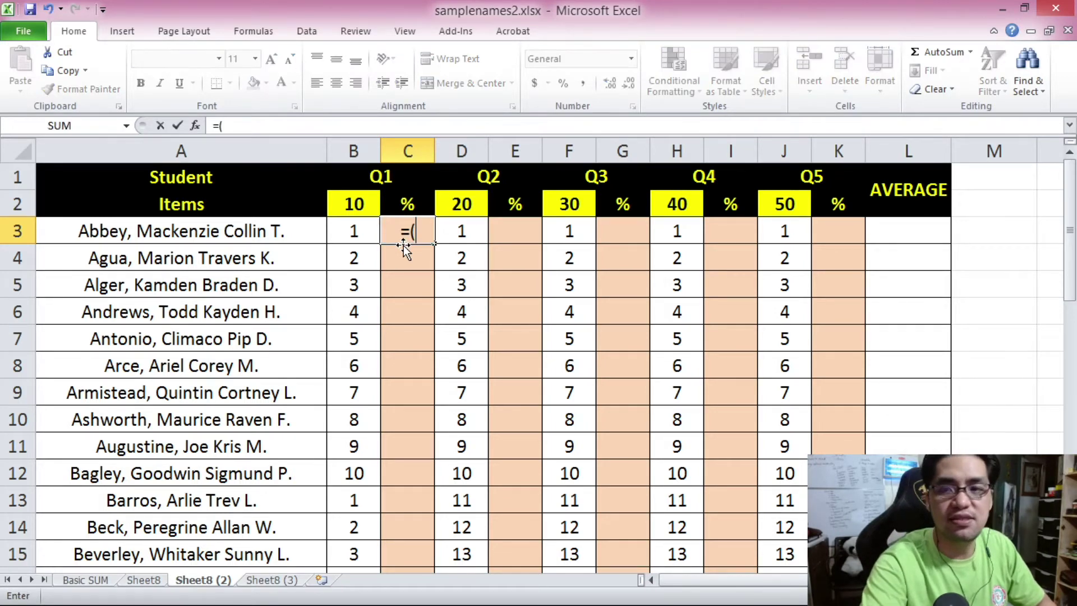
click(352, 230)
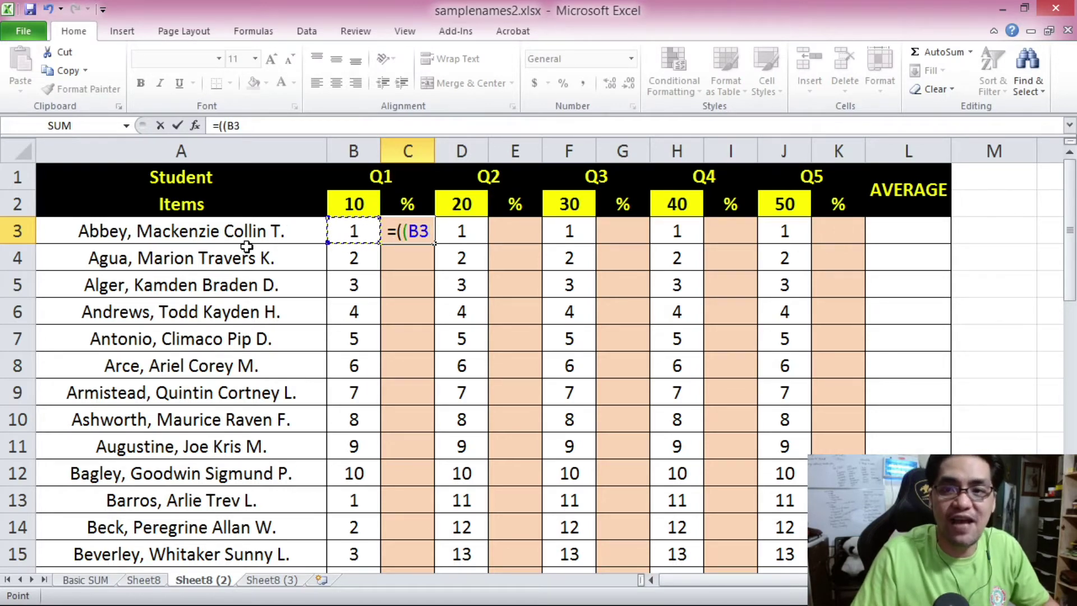
text(/)
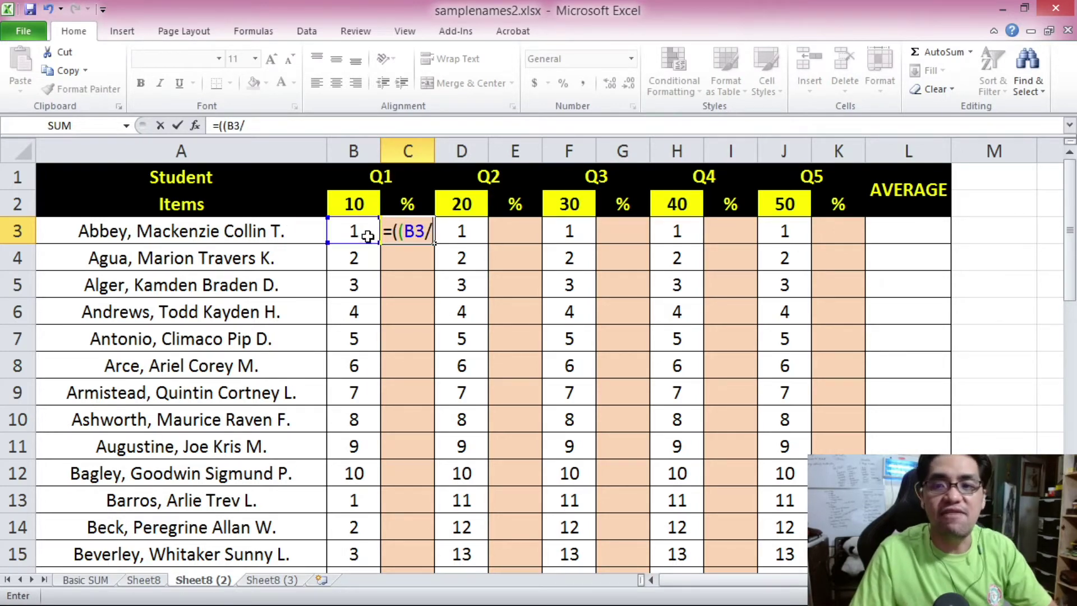
click(358, 202)
text())
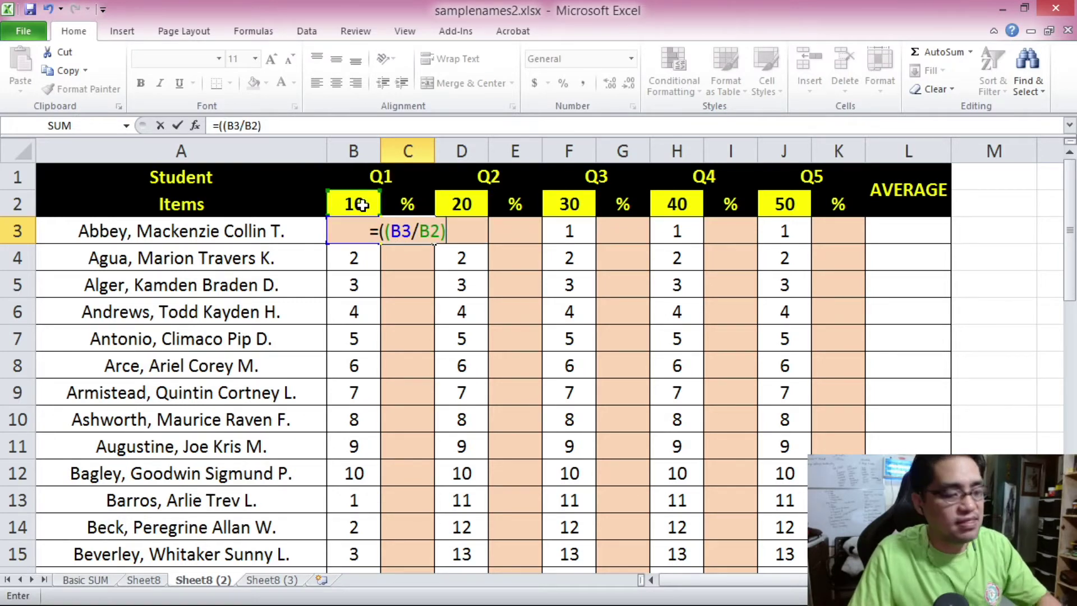
text(*100)
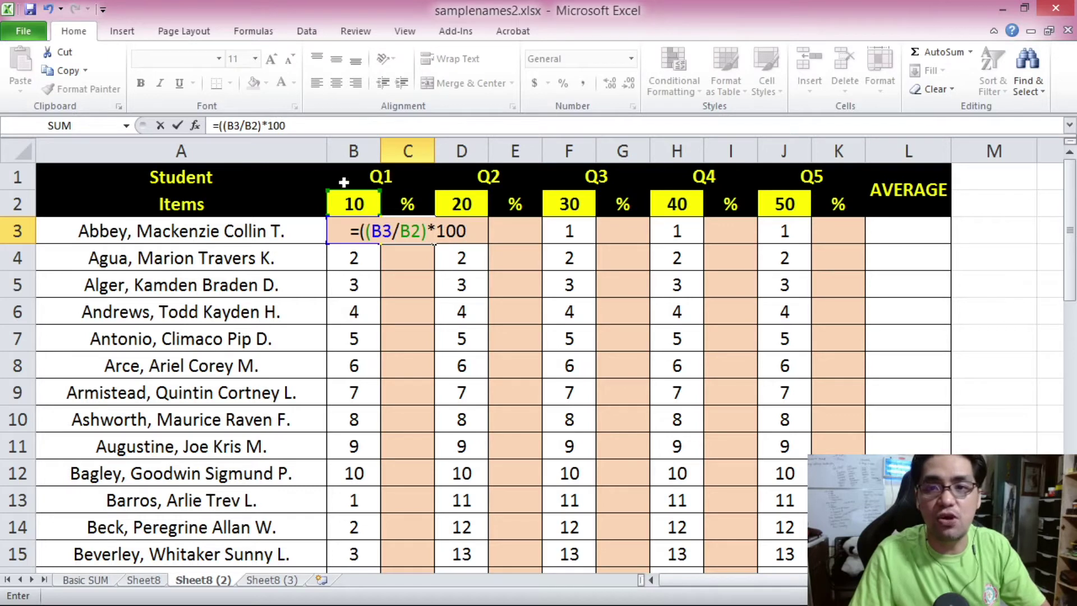
click(298, 126)
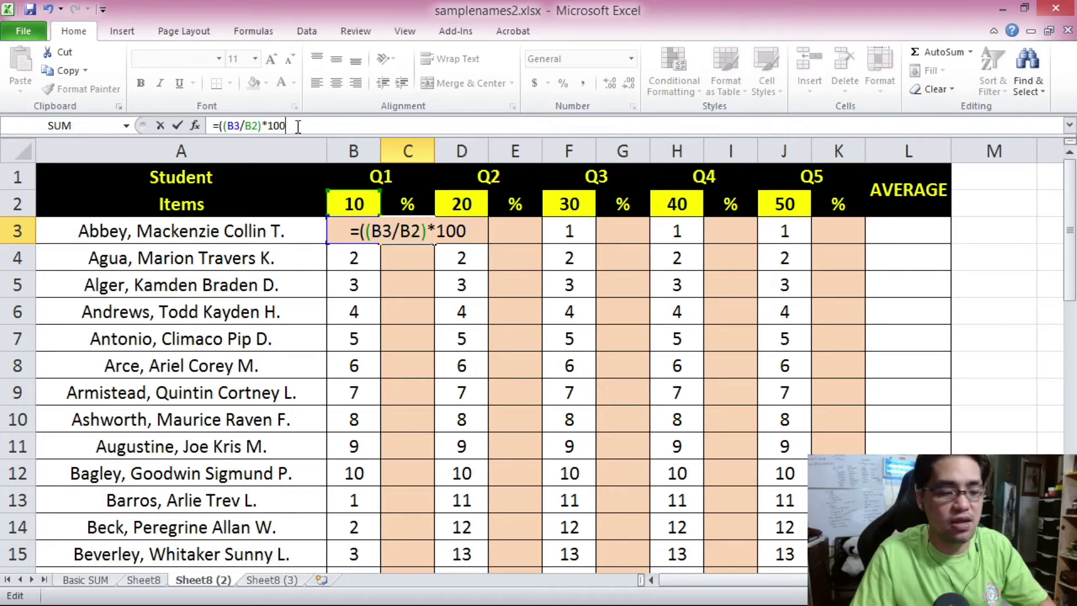
text())
key(Return)
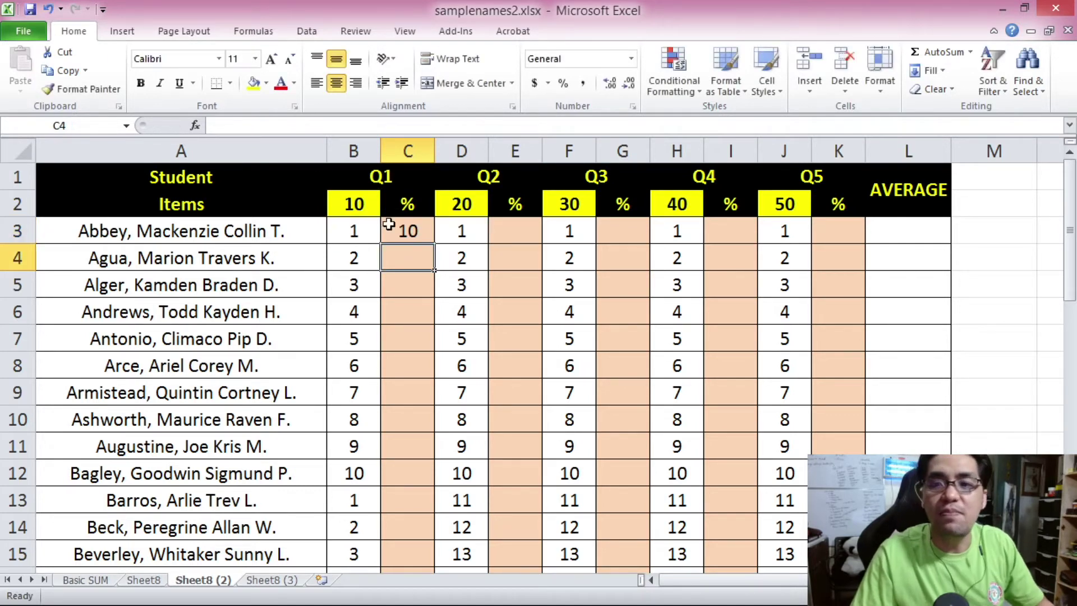
- Copy the Q1 percentage formula from C3 down to the second student's cell C4
click(411, 231)
click(361, 232)
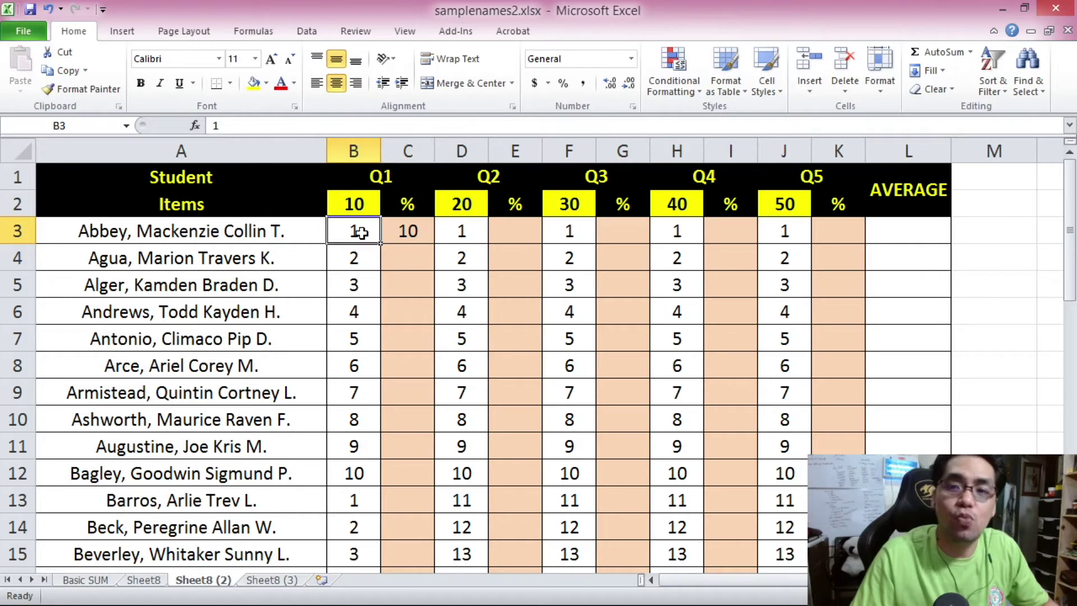
click(355, 202)
click(403, 227)
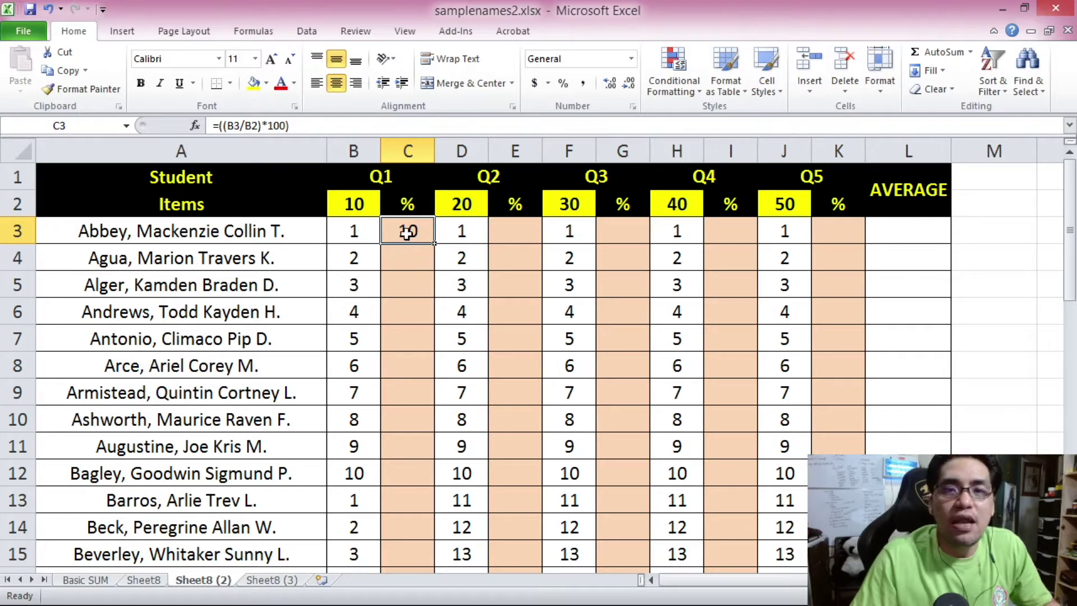
key(ctrl+c)
click(421, 262)
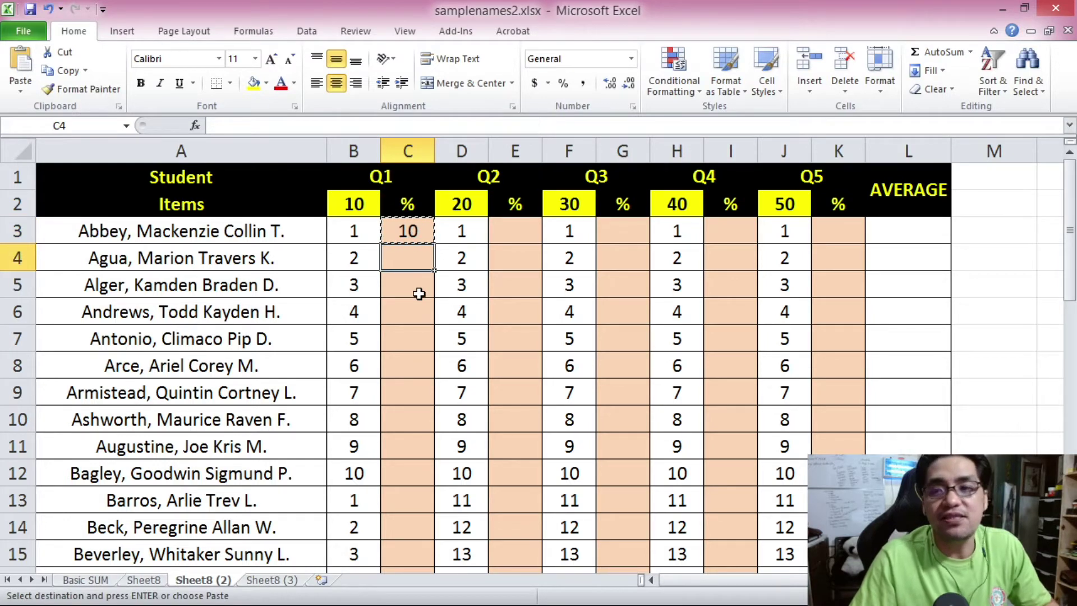
key(ctrl+v)
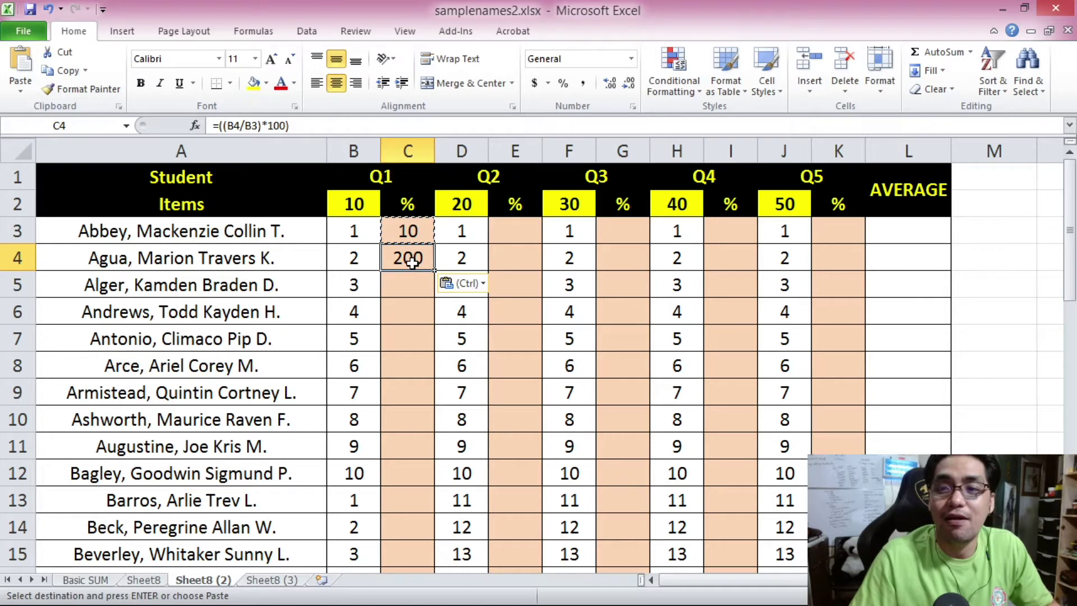
key(Escape)
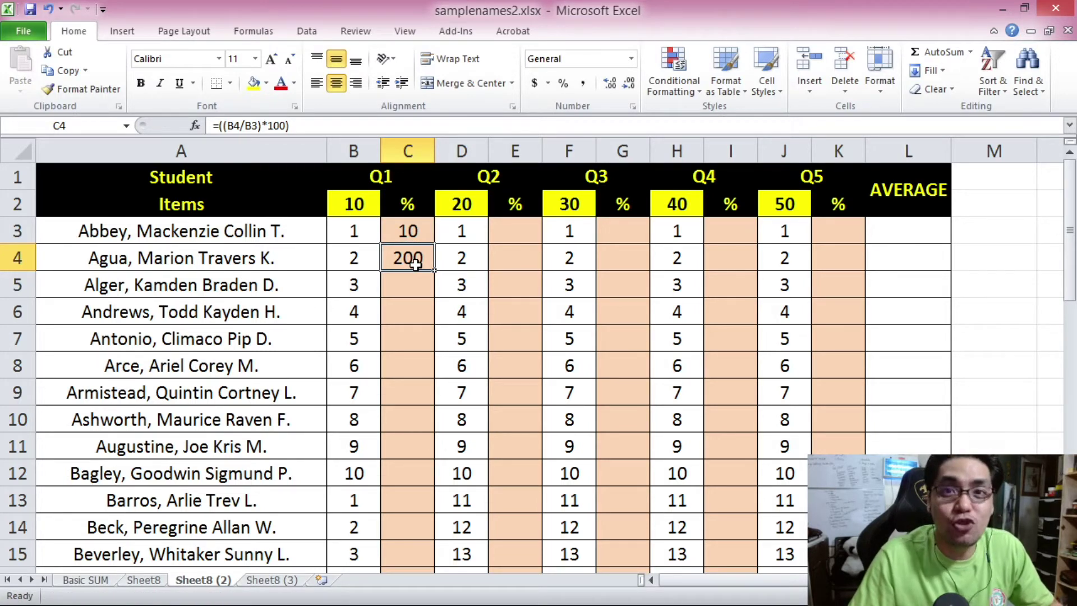
- Check the score in B4 and item total in B2 against C4's formula, and inspect the references in C3's formula
click(354, 266)
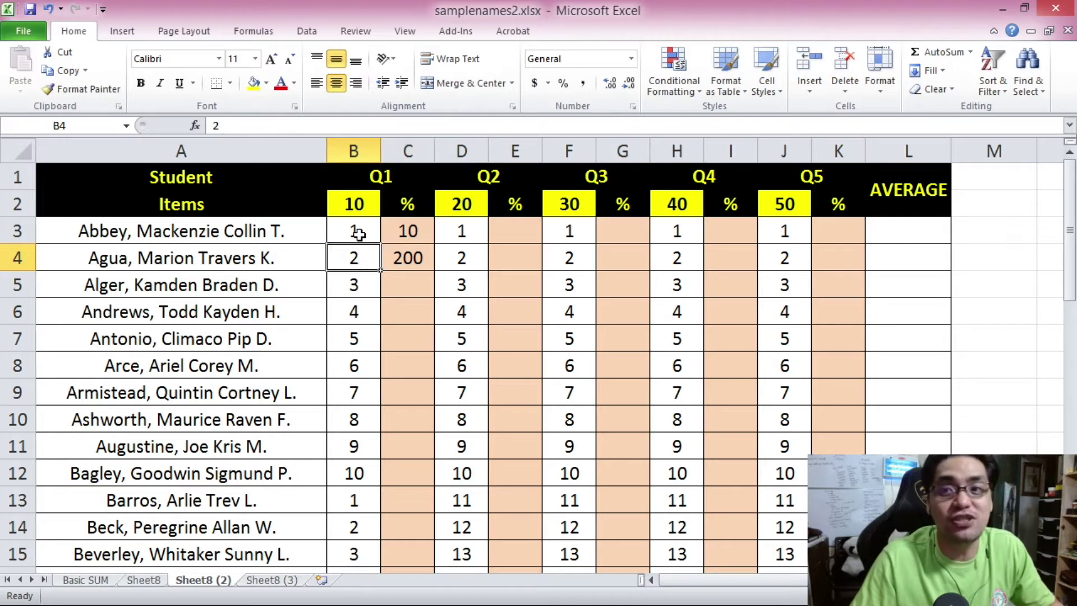
click(356, 207)
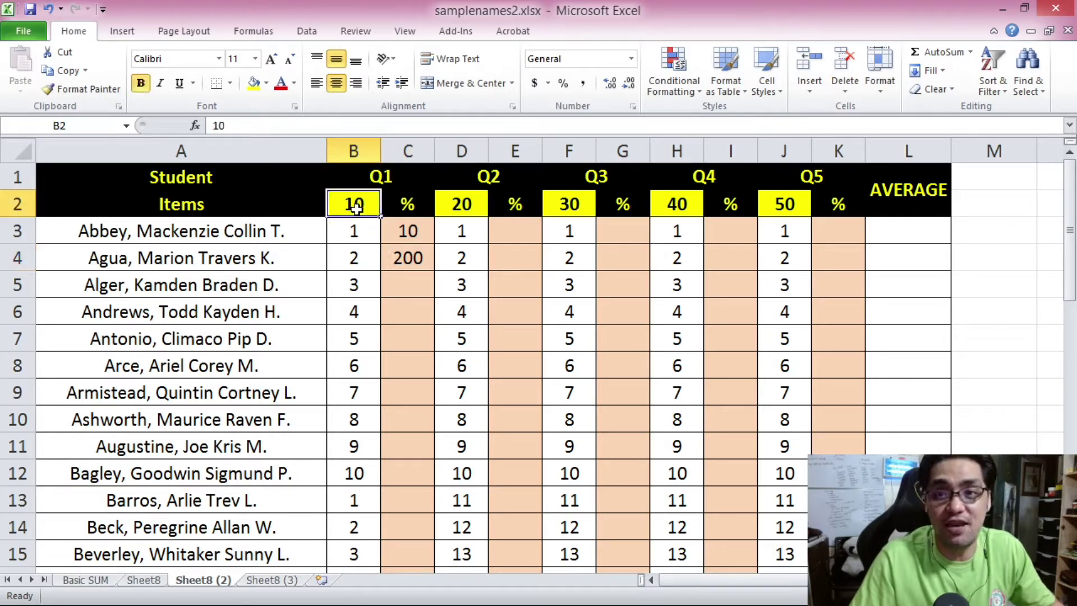
click(413, 260)
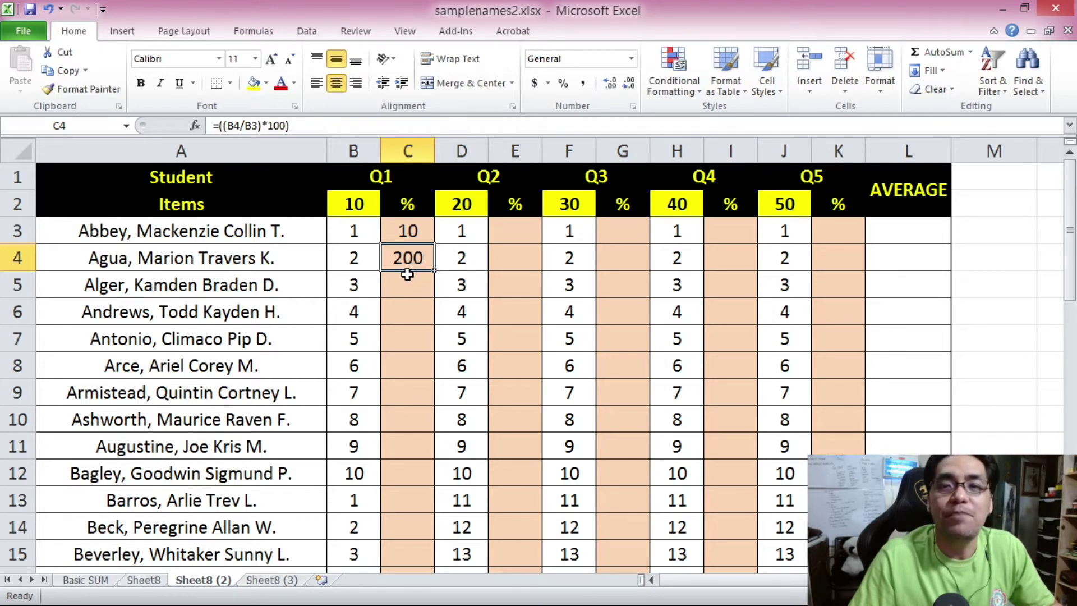
click(409, 237)
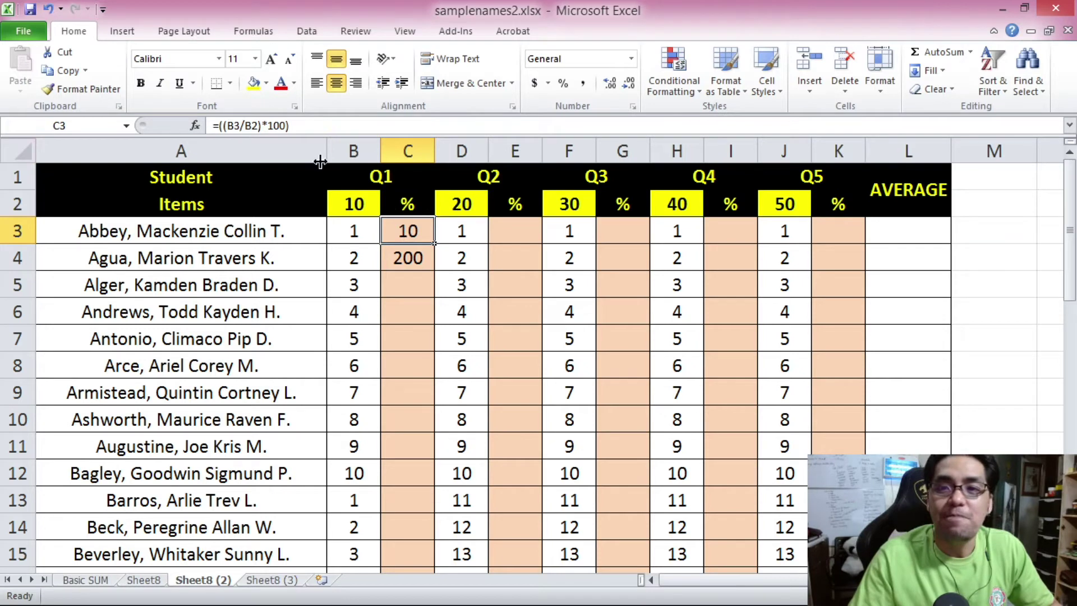
double_click(238, 125)
double_click(259, 125)
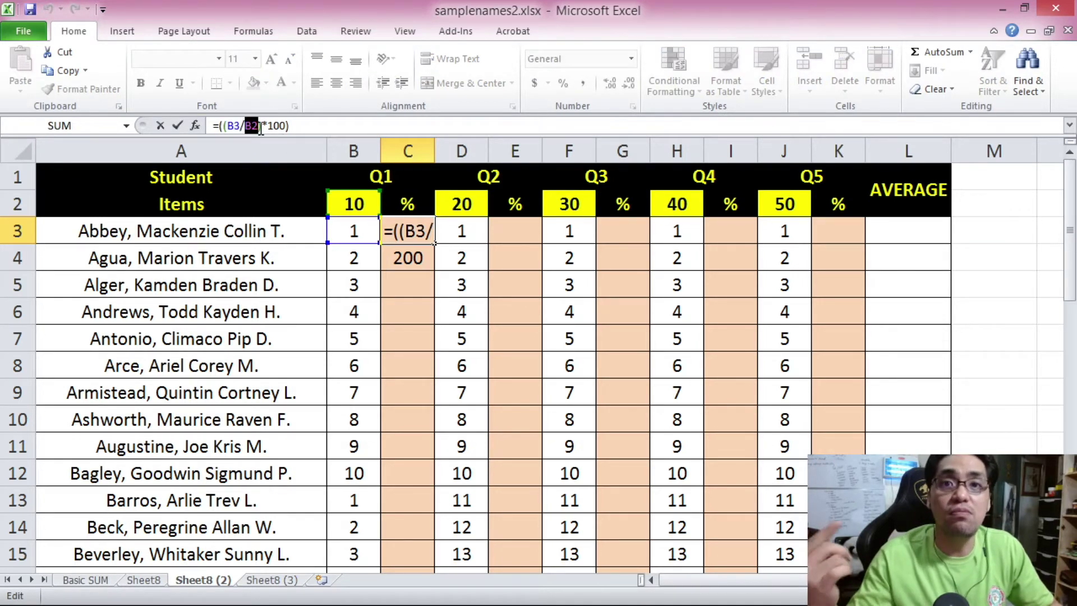
key(ctrl+Return)
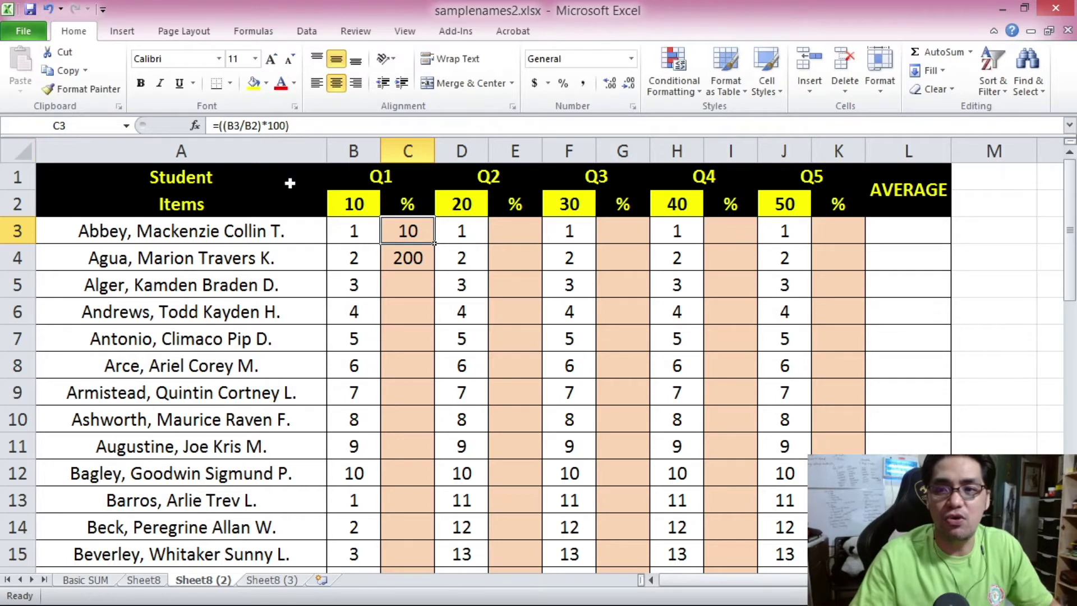
- Compare the formulas in C3 and C4, checking how the division references shift from B3/B2 to B4/B3
click(406, 258)
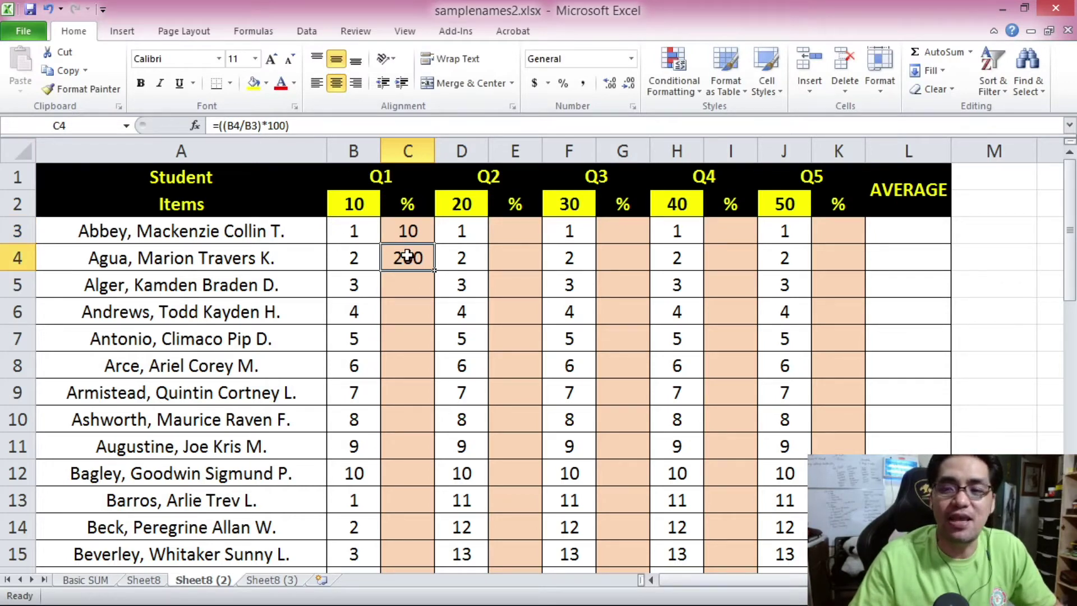
click(403, 234)
drag(224, 126, 261, 126)
key(Return)
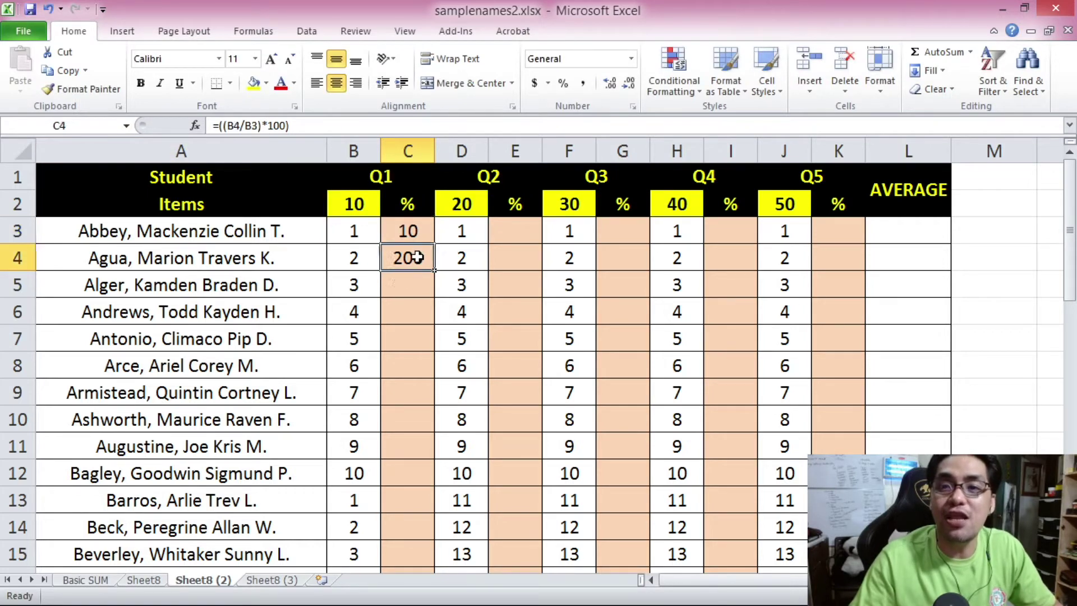
click(223, 126)
drag(223, 126, 259, 126)
click(294, 127)
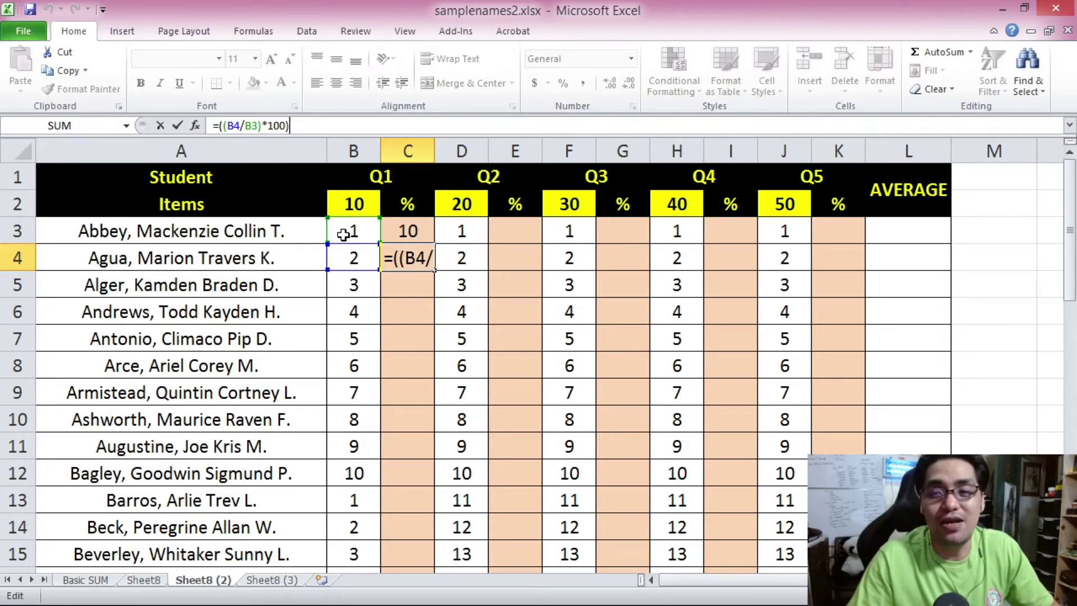
key(ctrl+Return)
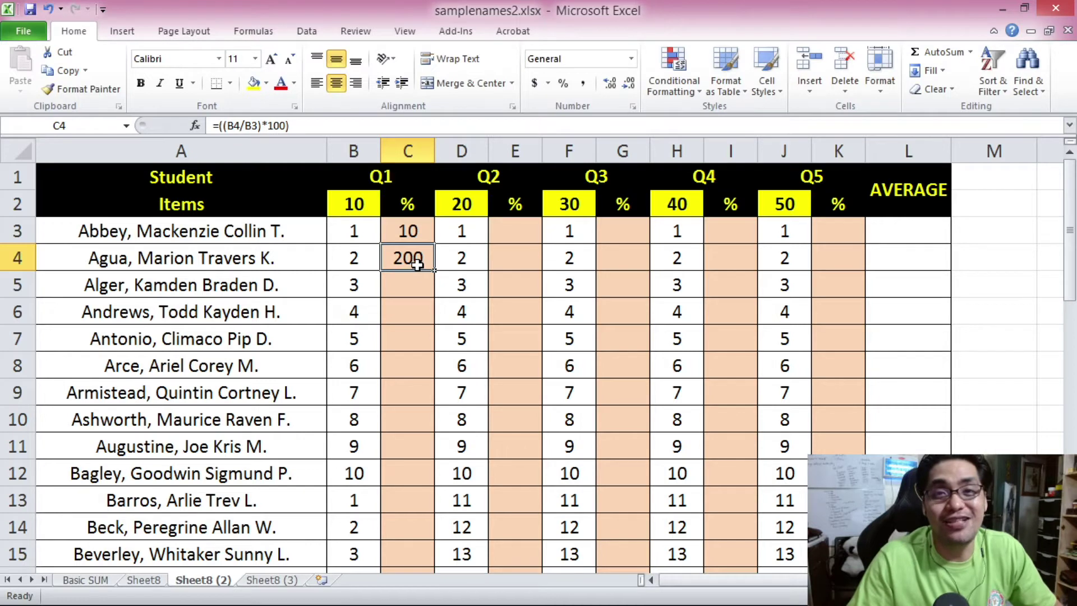
- Copy the percentage formula from C3 across to the first student's Q2 cell E3 and open the copied formula for inspection
key(Up)
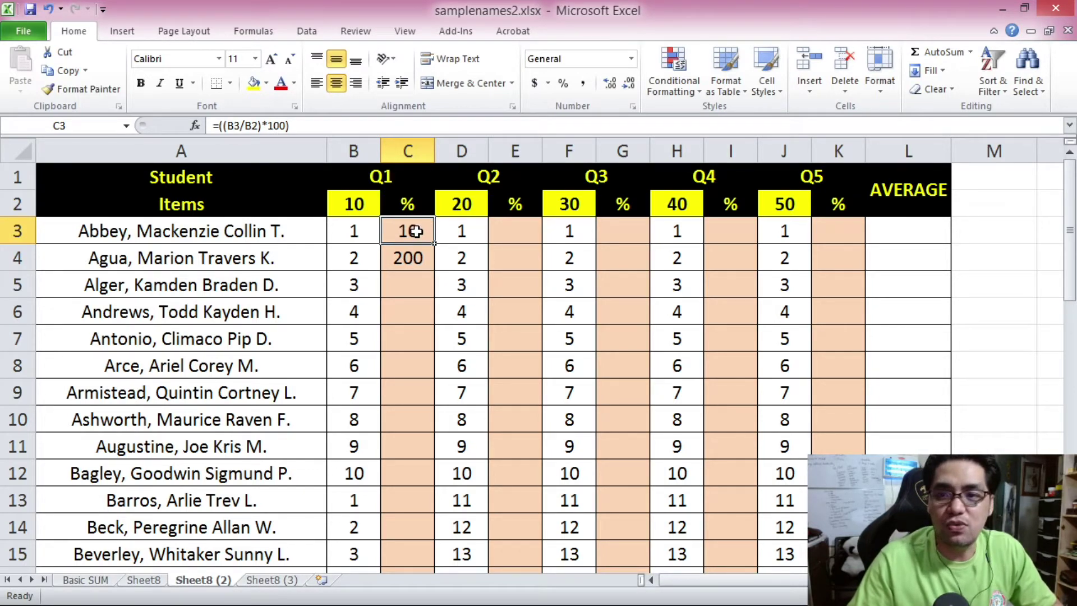
key(ctrl+c)
click(511, 234)
key(ctrl+v)
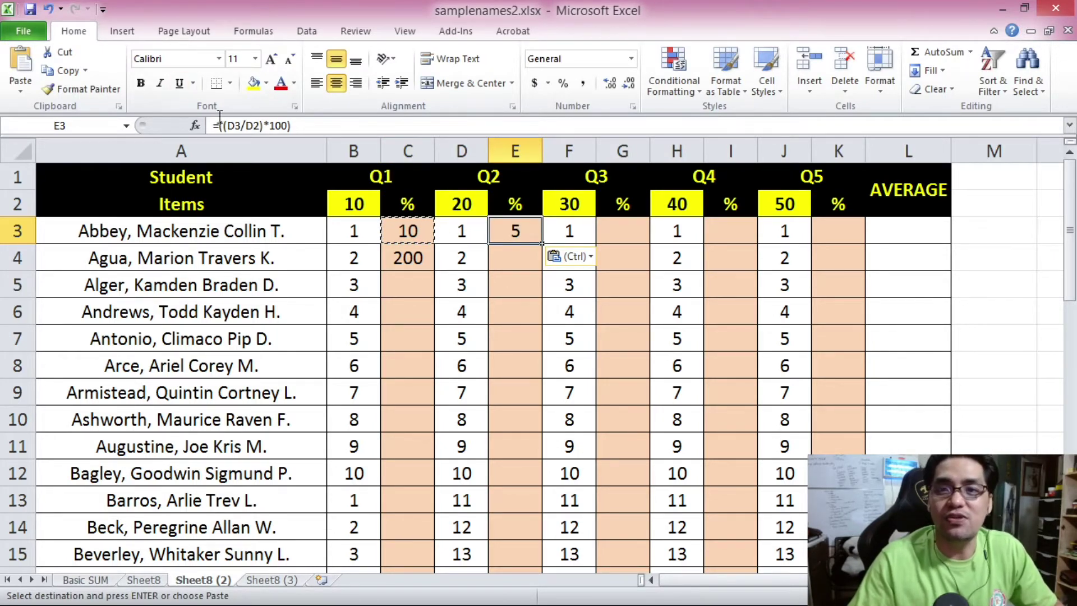
click(234, 125)
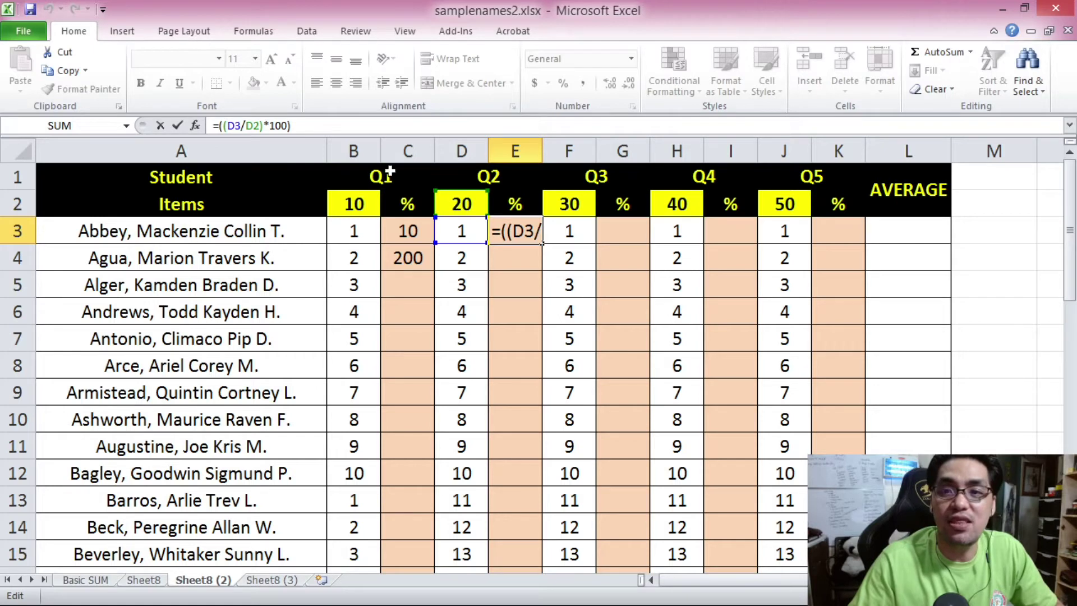
- Copy the Q2 percentage formula from E3 down to the second student's cell E4
key(ctrl+Return)
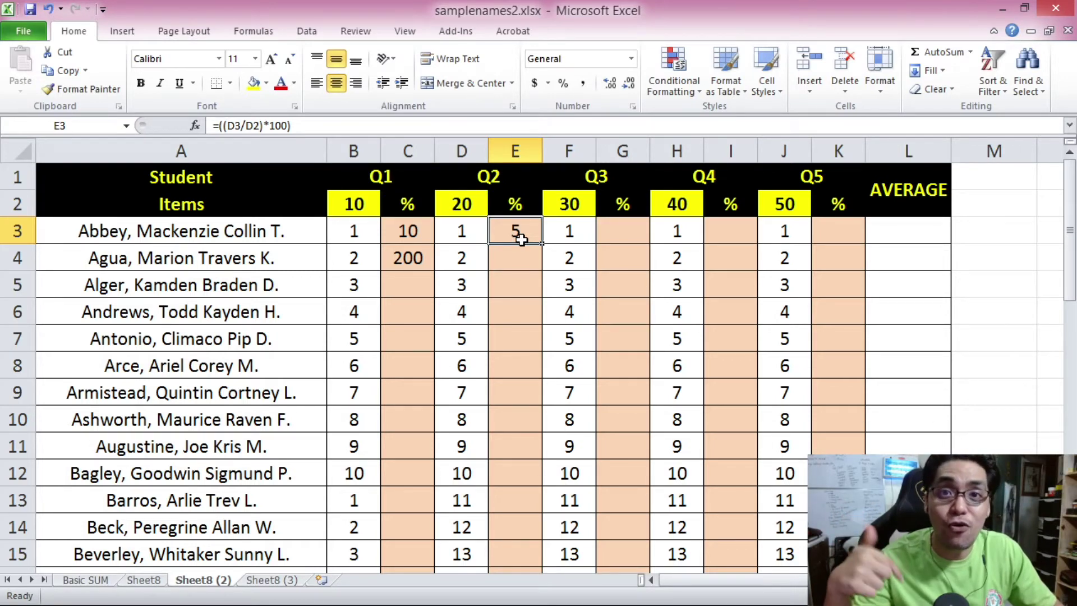
key(ctrl+c)
click(524, 258)
key(ctrl+v)
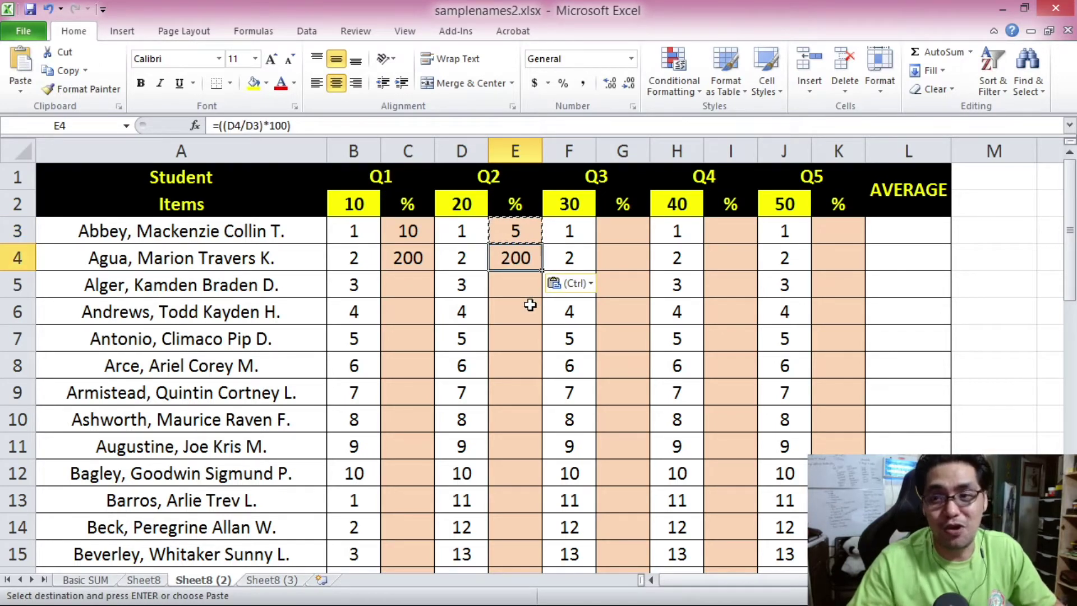
key(Escape)
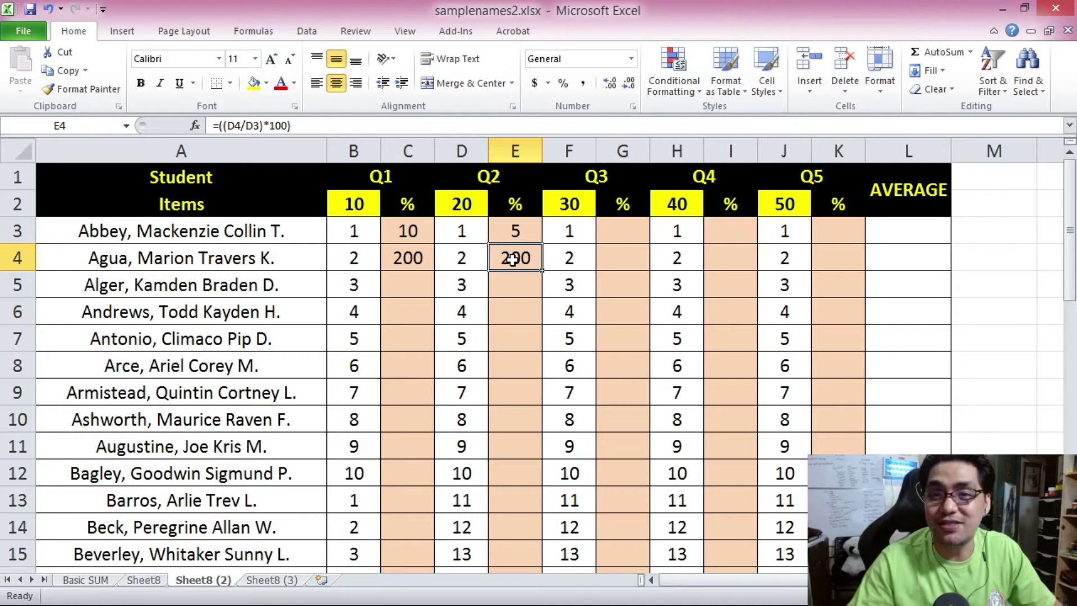
- Compare the formulas in C3, E3 and E4, and inspect which cells E4's division refers to
click(410, 235)
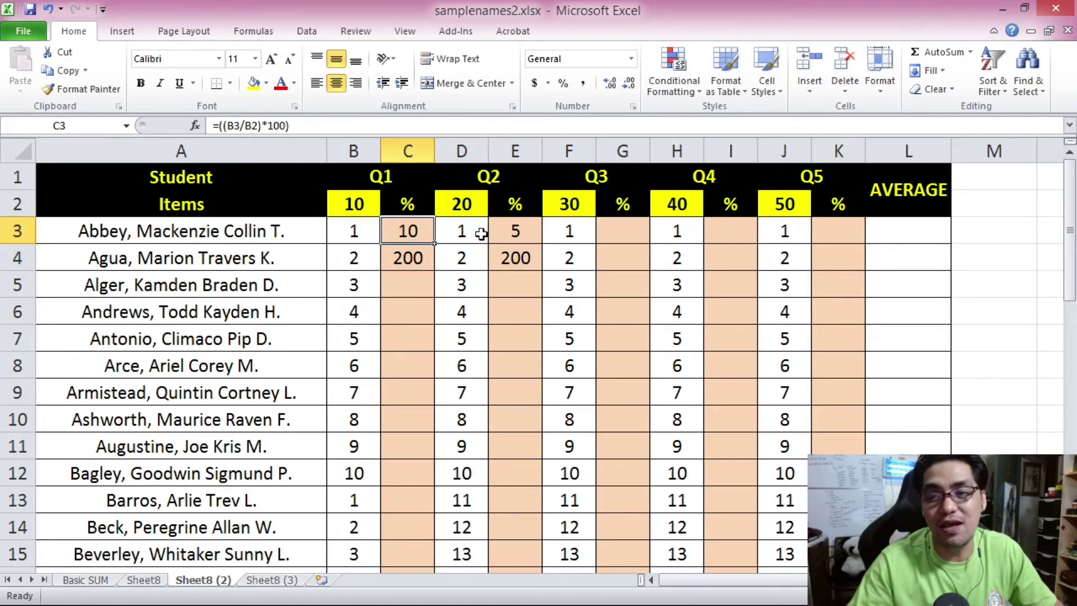
click(504, 238)
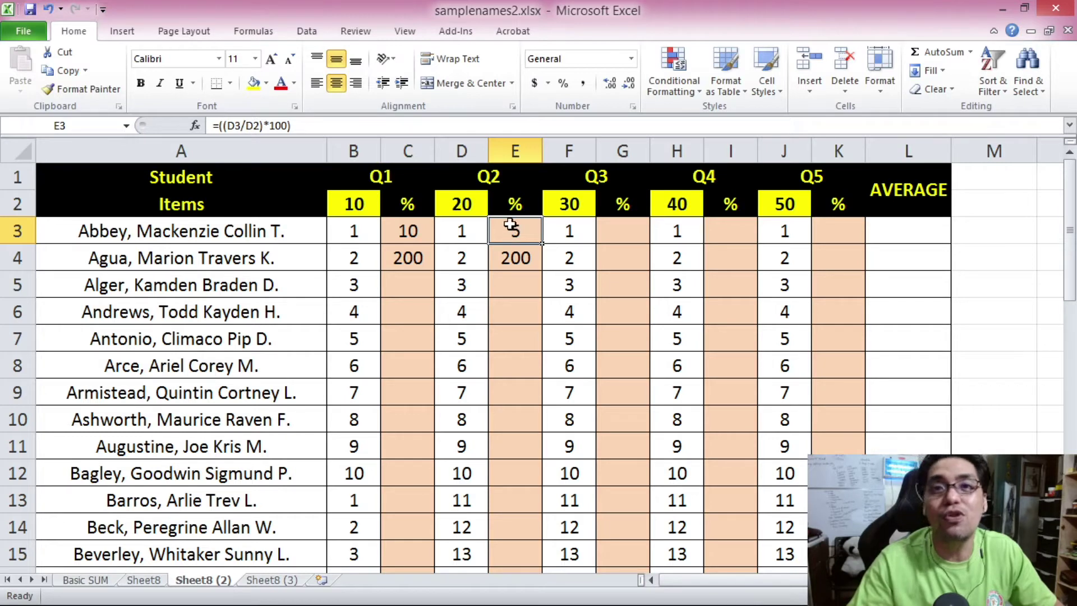
click(515, 259)
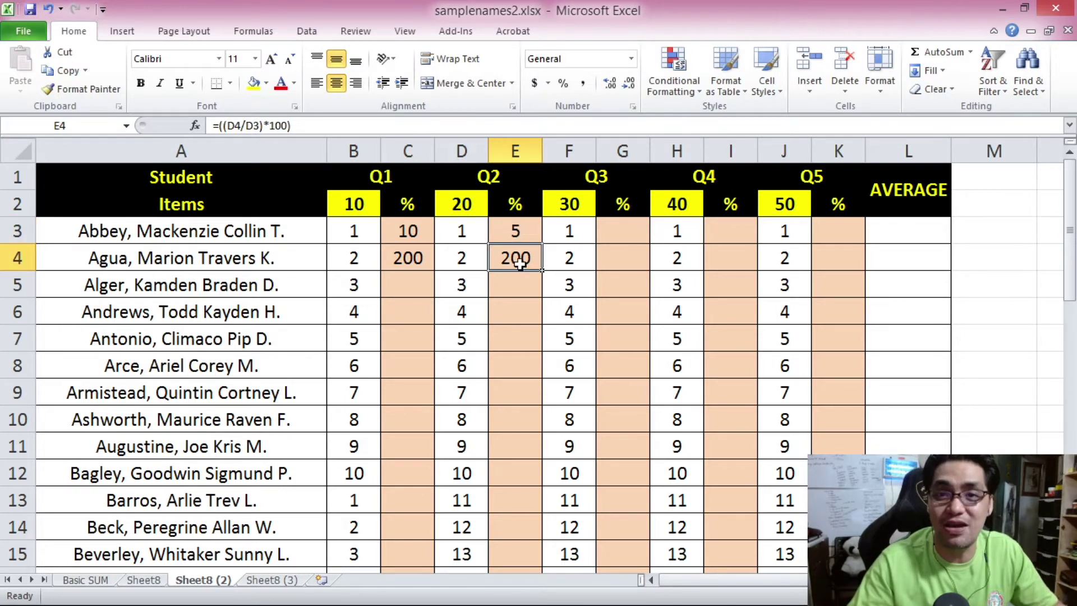
click(245, 126)
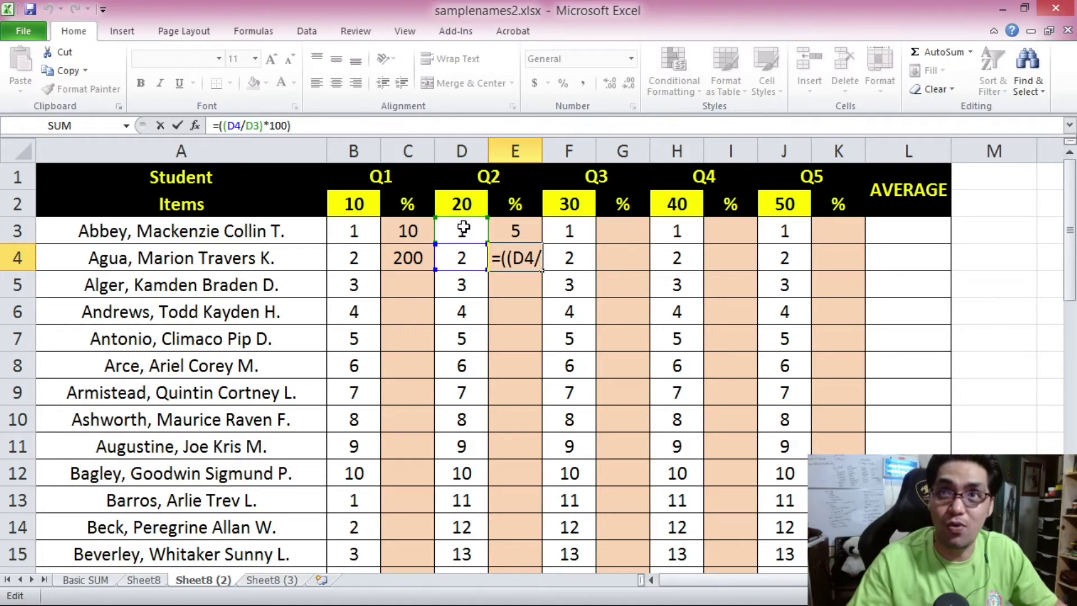
key(Escape)
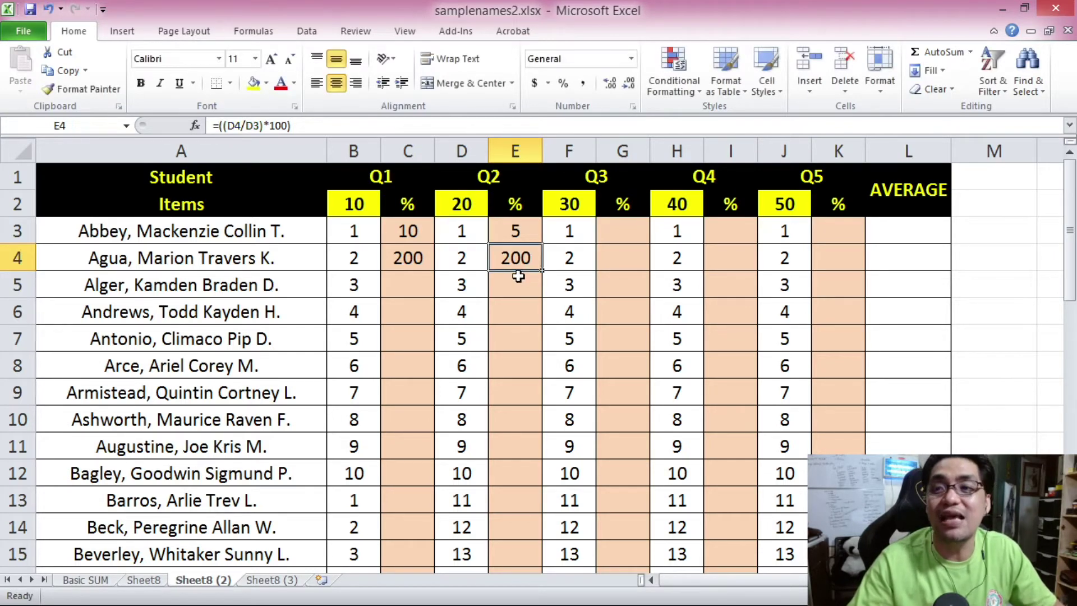
- Copy the percentage formula from E3 across to the first student's Q3, Q4 and Q5 cells G3, I3 and K3
click(504, 236)
key(ctrl+c)
click(623, 231)
key(ctrl+v)
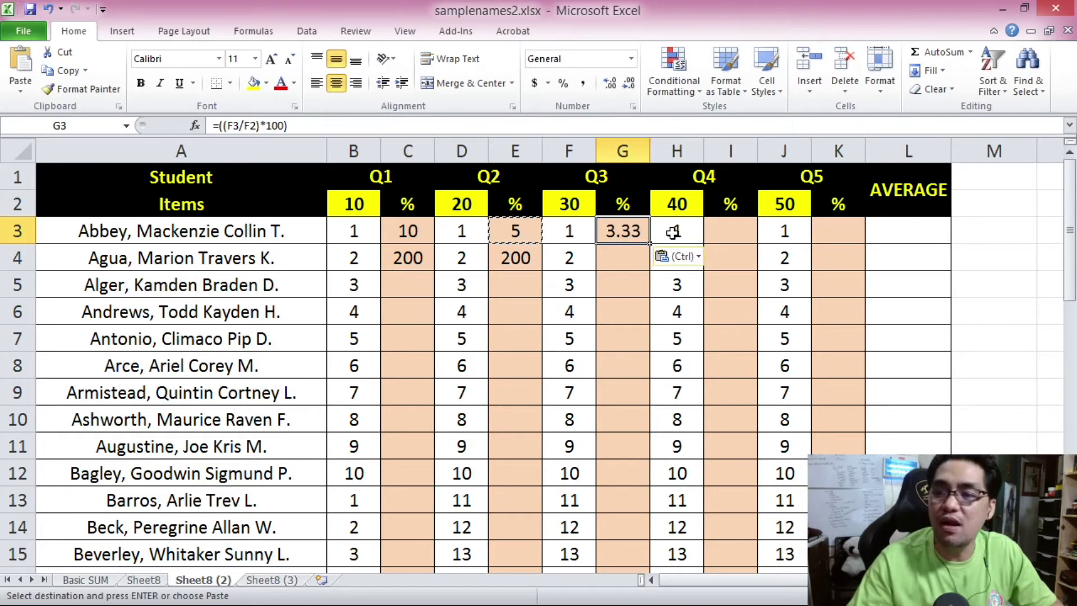
click(727, 231)
key(ctrl+v)
click(831, 231)
key(ctrl+v)
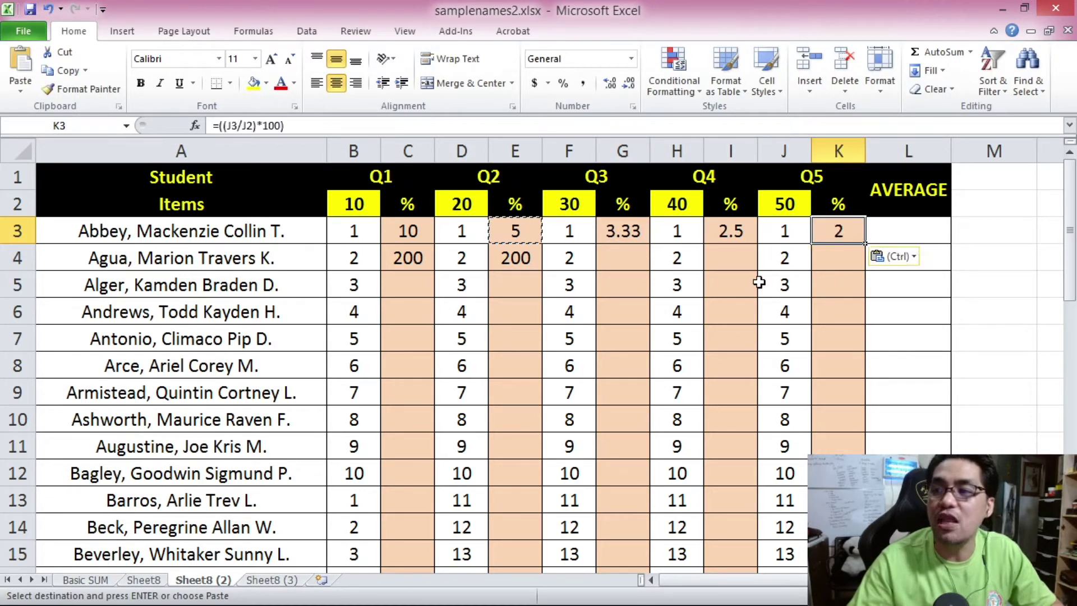
- Copy the percentage formula from G3 to the second student's Q3, Q4 and Q5 cells G4, I4 and K4
click(628, 228)
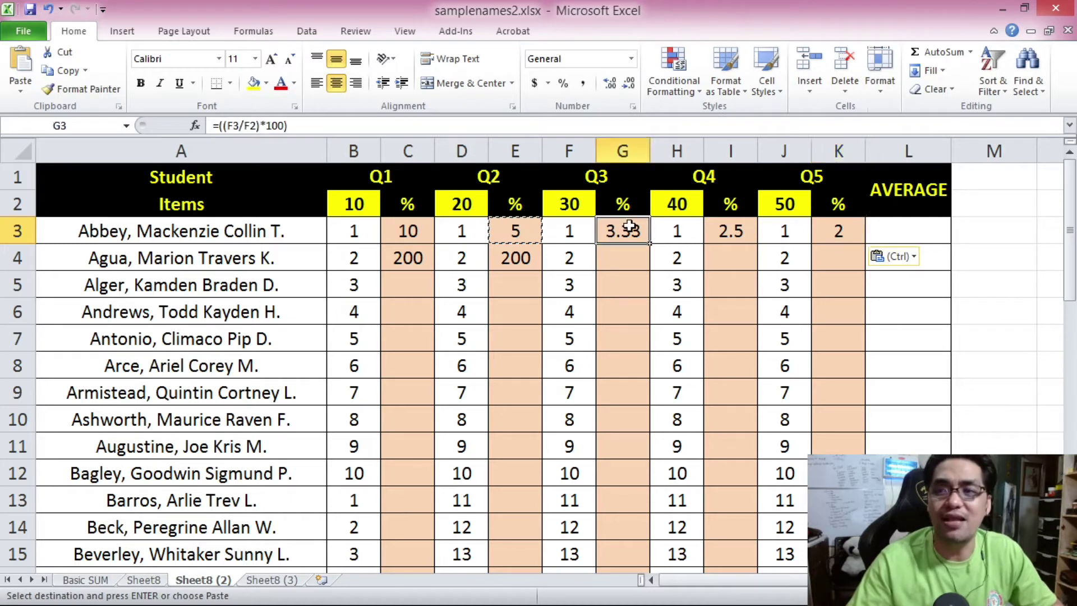
key(ctrl+c)
click(640, 258)
key(ctrl+v)
click(712, 253)
key(ctrl+v)
click(825, 259)
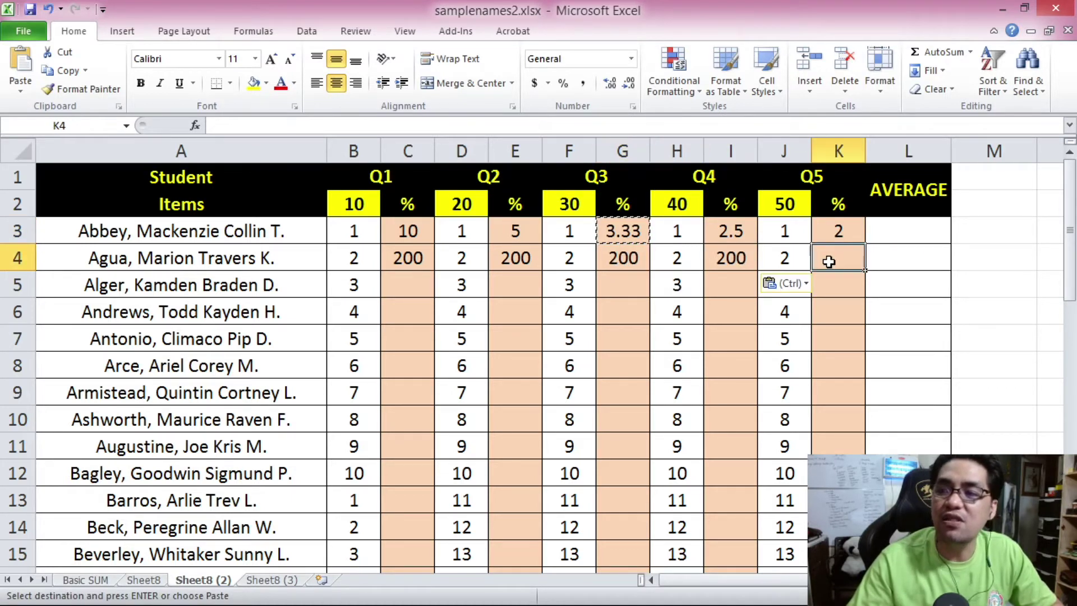
key(ctrl+v)
- Paste the copied percentage formula into the third student's cells C5, E5, G5, I5 and K5
click(429, 286)
key(ctrl+v)
click(508, 285)
key(ctrl+v)
click(616, 285)
key(ctrl+v)
click(721, 284)
key(ctrl+v)
click(836, 285)
key(Return)
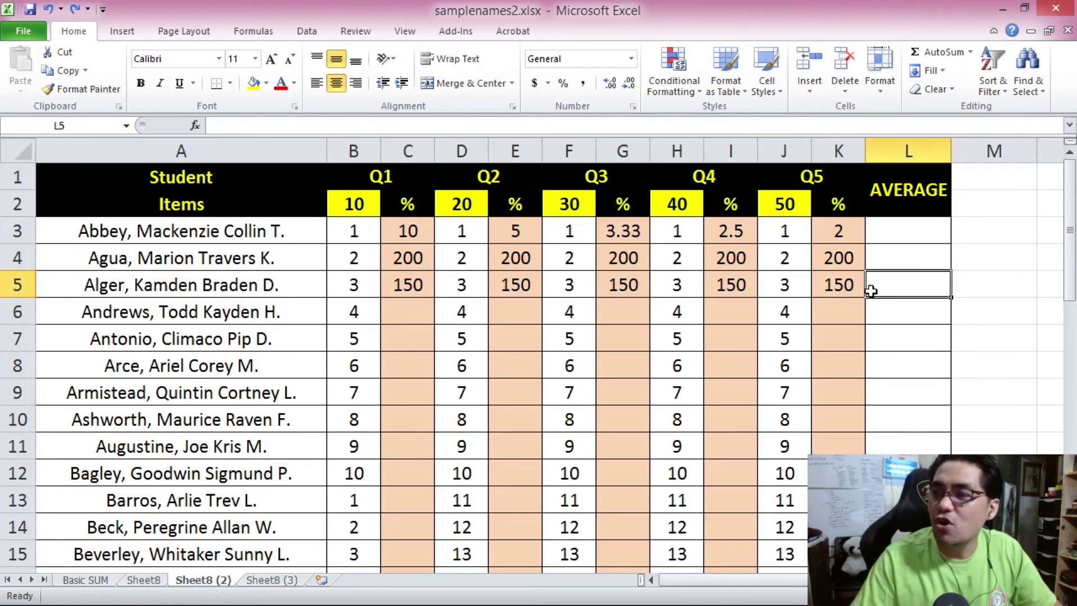
- Clear the percentage formulas in rows 3 to 5 for Q2 through Q5, and in C4:C5 for Q1
click(823, 227)
drag(823, 228, 842, 289)
key(Delete)
drag(730, 228, 732, 284)
key(Delete)
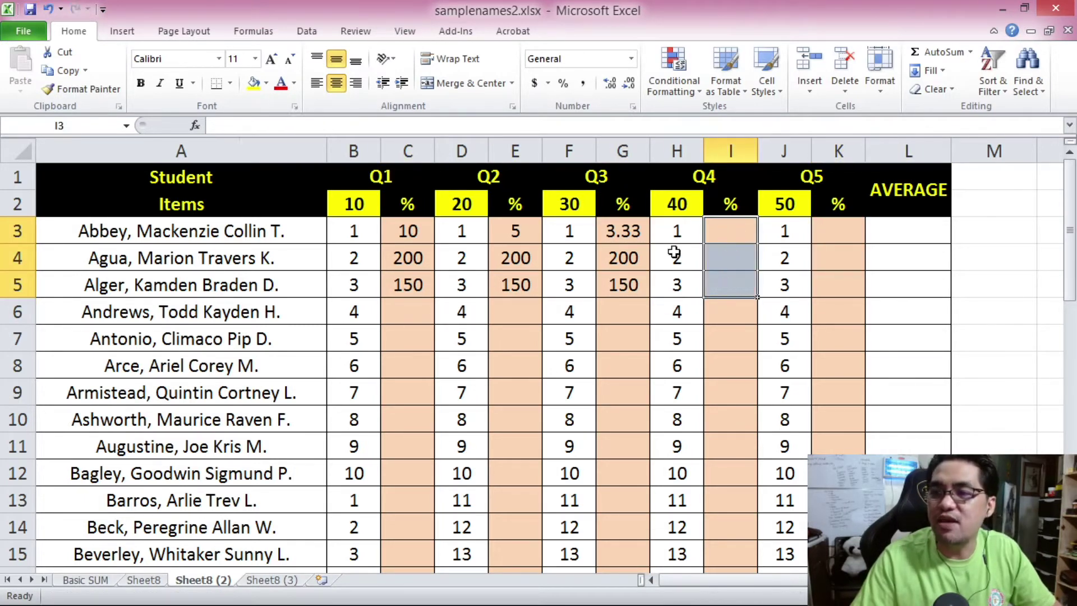
drag(611, 230, 615, 298)
key(Delete)
drag(513, 230, 516, 285)
key(Delete)
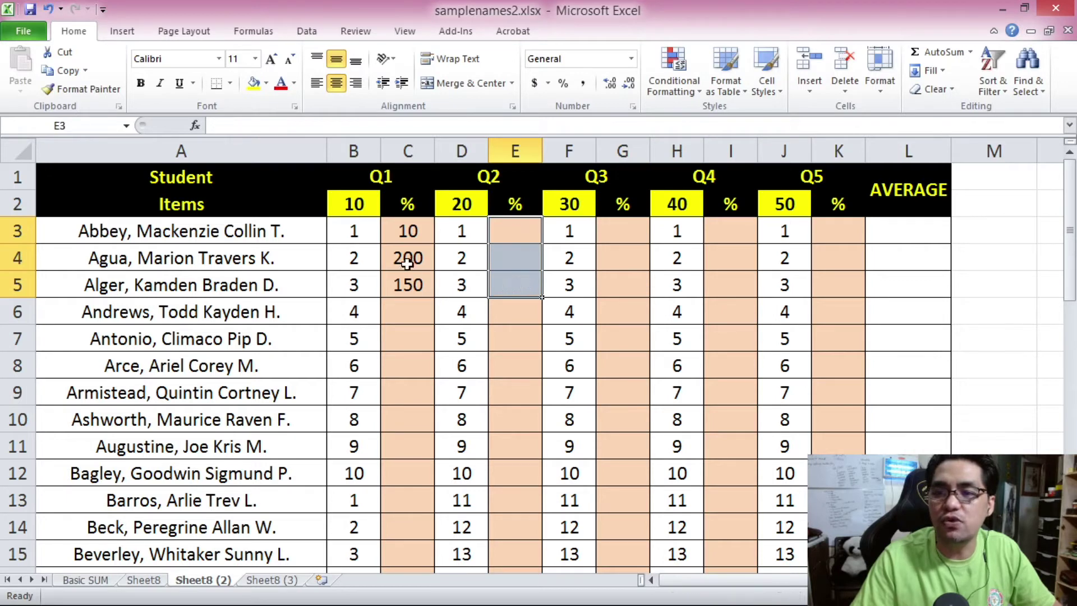
drag(408, 258, 414, 302)
key(Delete)
click(418, 255)
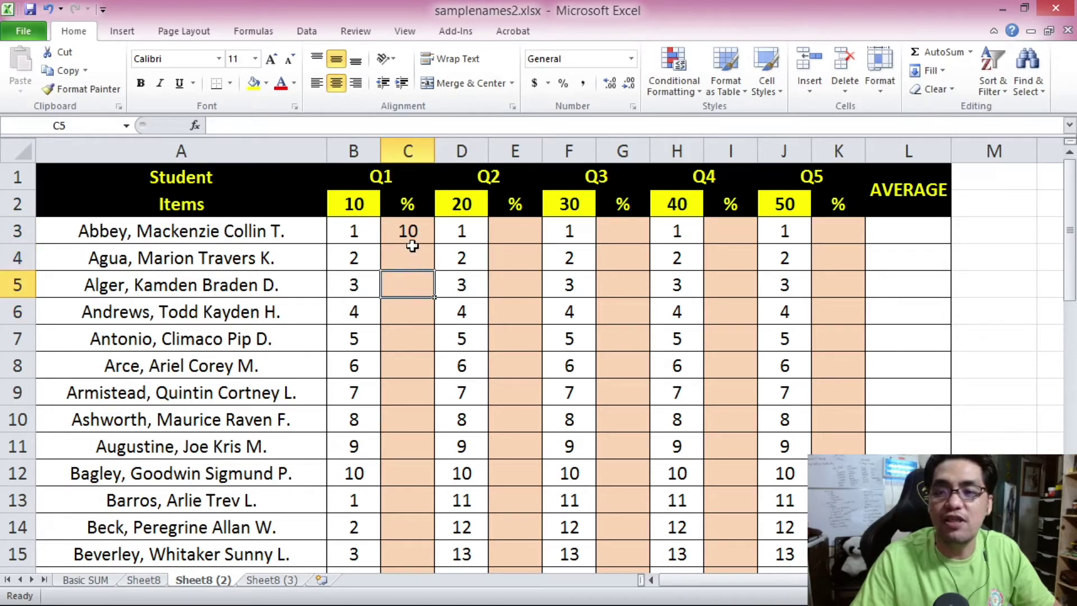
- Examine the percentage formula in C3, focusing on its B3 score reference and B2 item-total reference
click(409, 238)
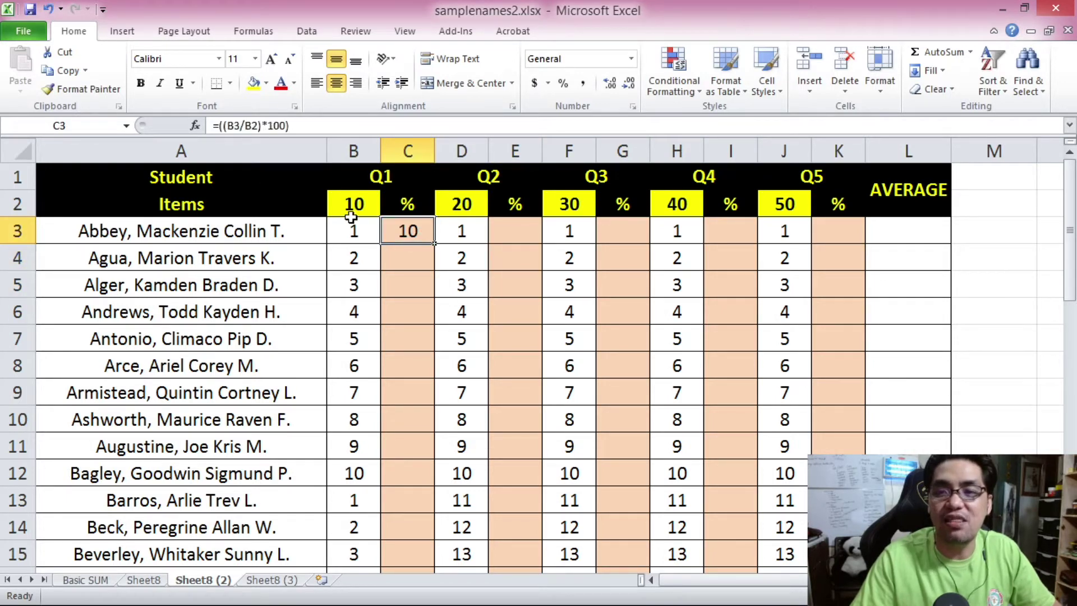
drag(305, 126, 213, 127)
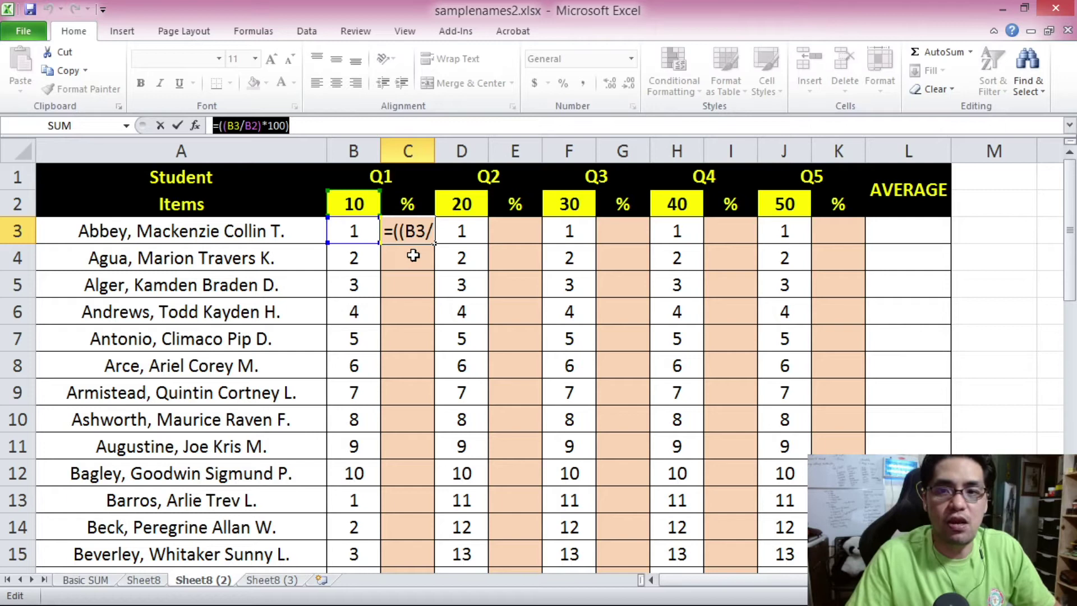
drag(227, 125, 241, 124)
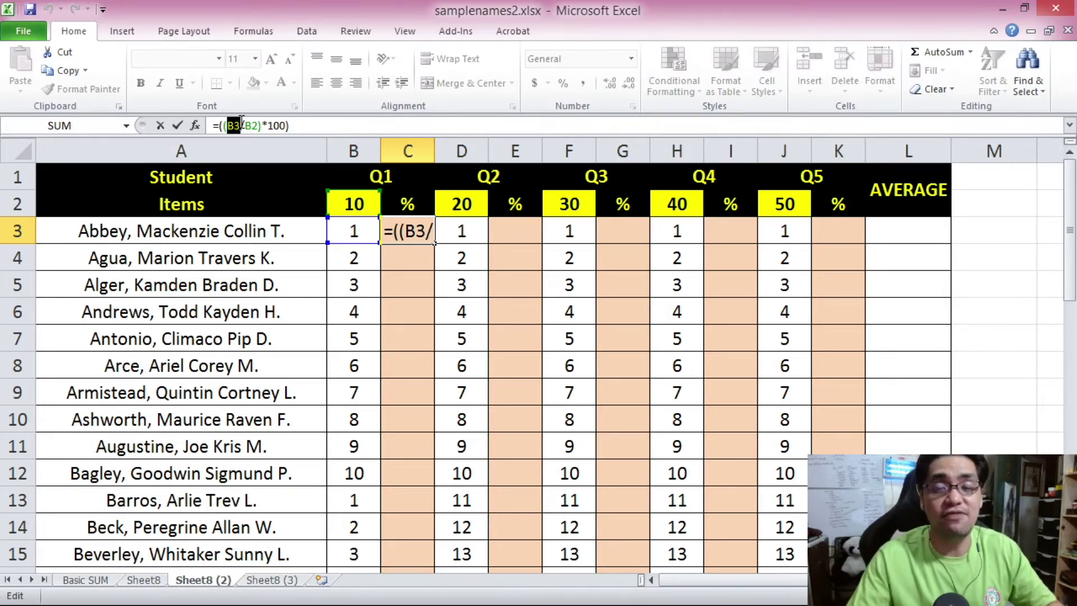
drag(246, 123, 260, 124)
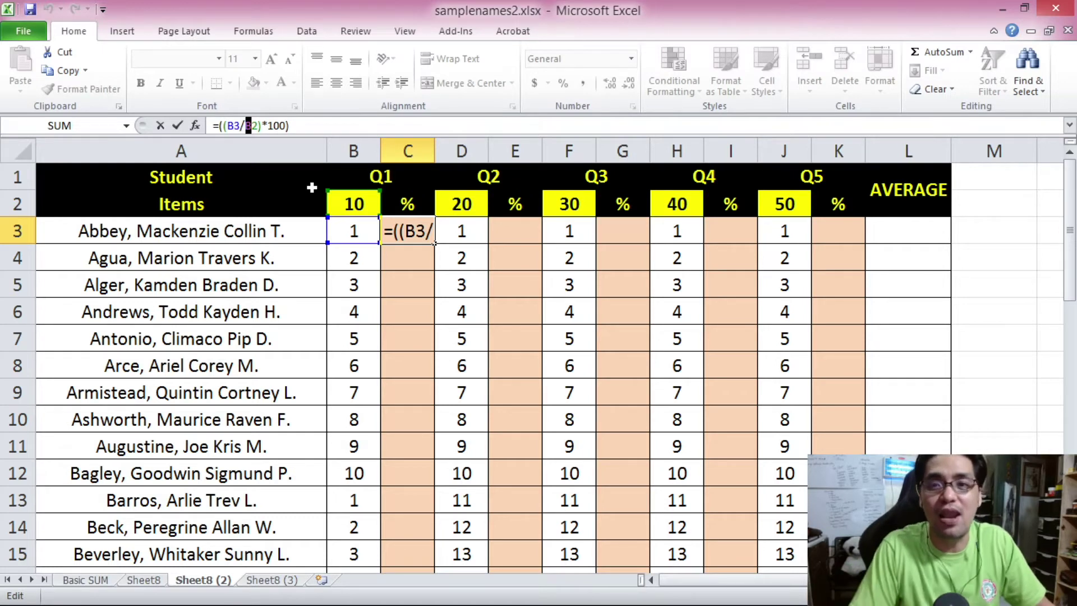
click(258, 134)
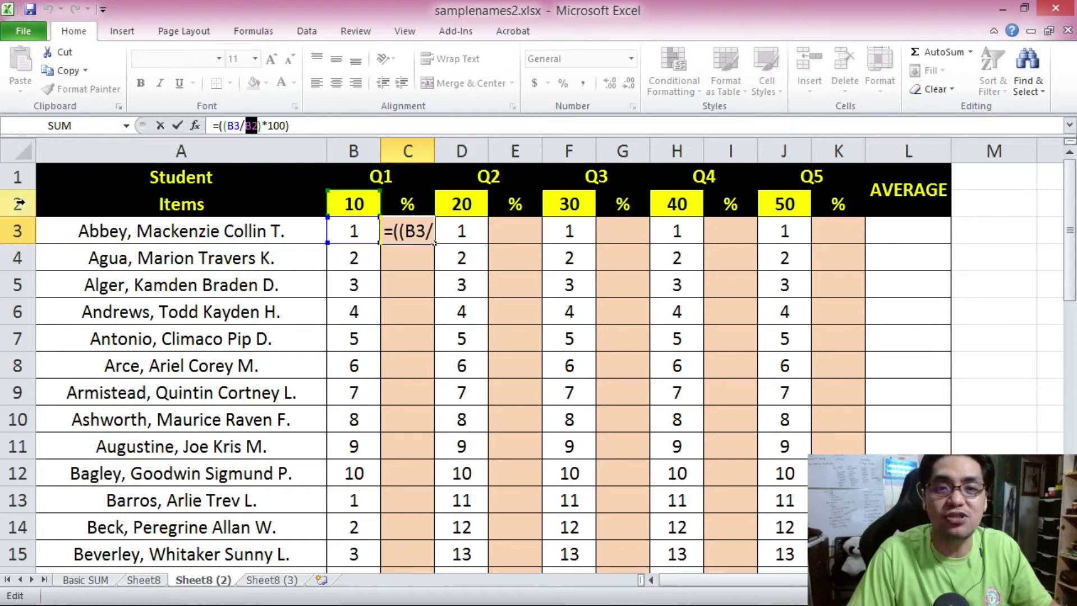
drag(18, 204, 18, 180)
key(Escape)
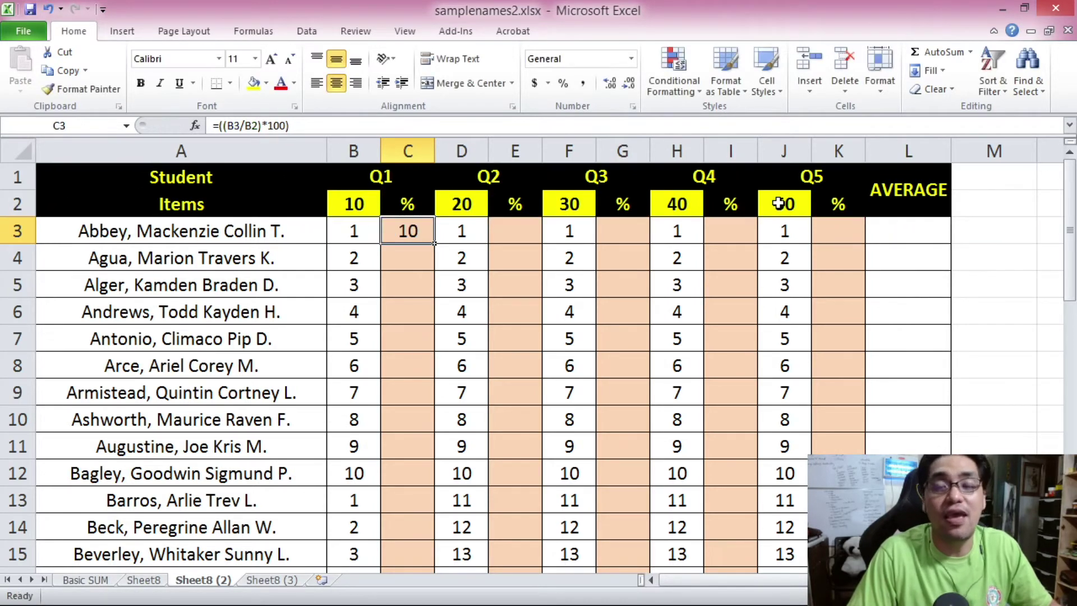
- Check the item totals in B2, D2, F2, H2 and J2 against the B2 reference in C3's formula
click(353, 205)
click(476, 206)
click(556, 202)
click(653, 201)
click(790, 203)
click(355, 205)
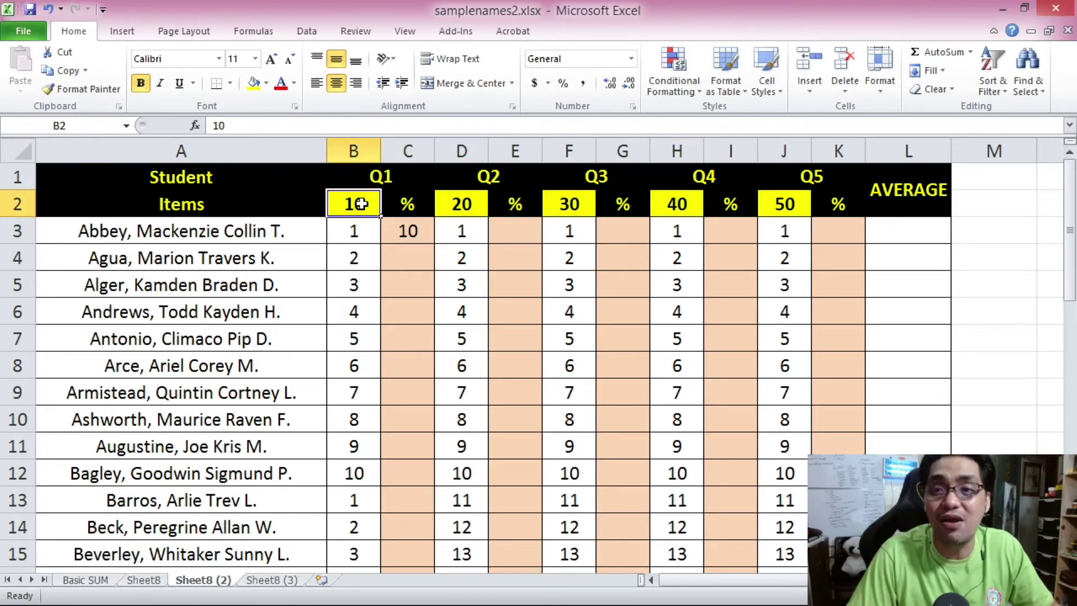
click(405, 229)
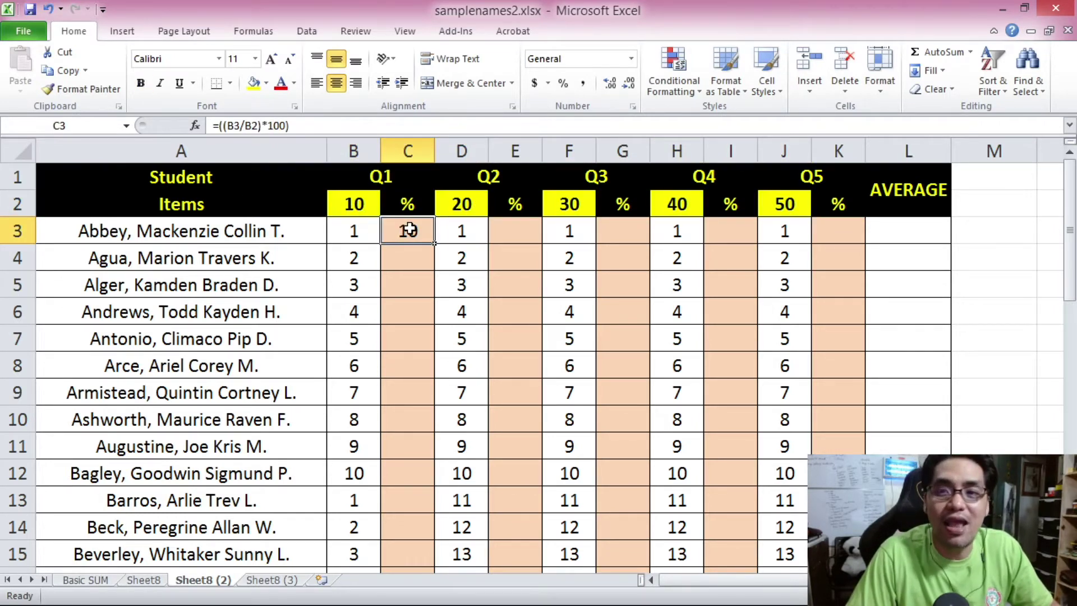
double_click(253, 126)
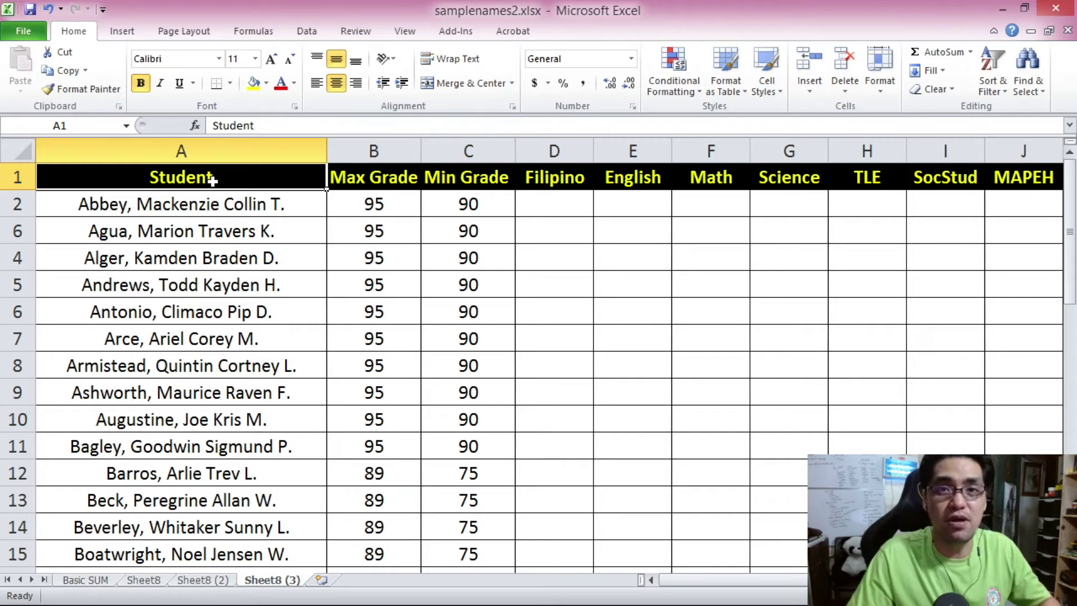
- On Sheet8 (3), review the first student's subject cells D2:K2 and the Max Grade and Min Grade cells B2 and C2
click(528, 208)
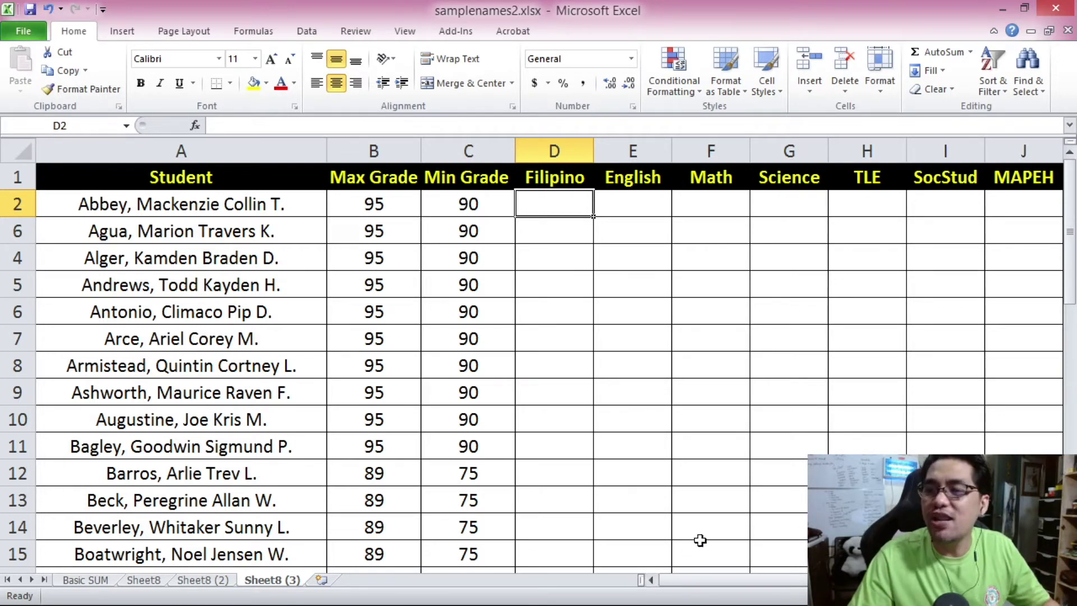
scroll(792, 561, right, 1)
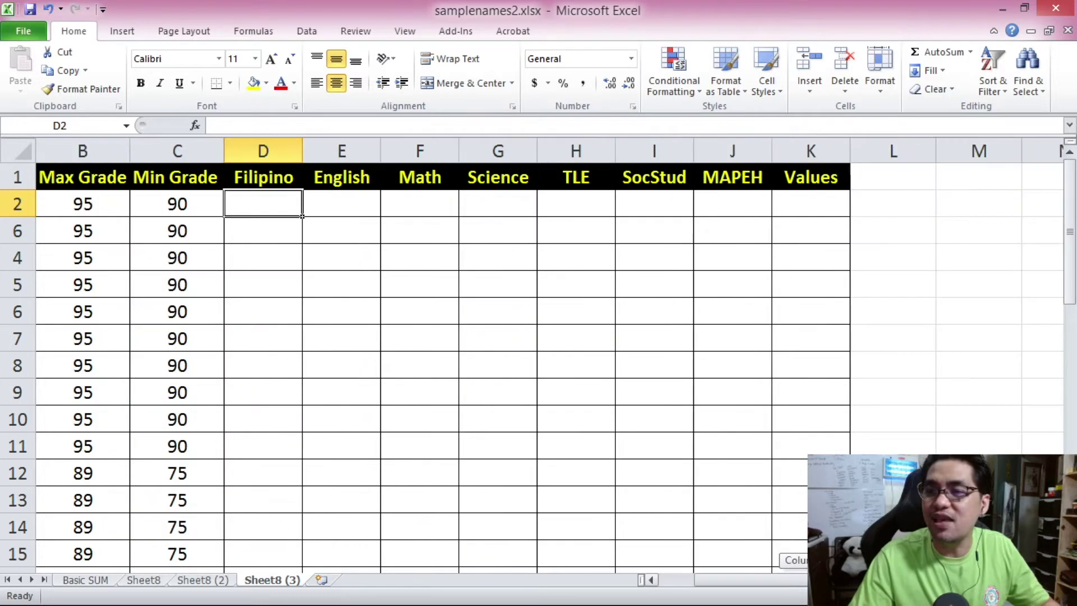
drag(251, 197, 808, 208)
scroll(393, 337, left, 2)
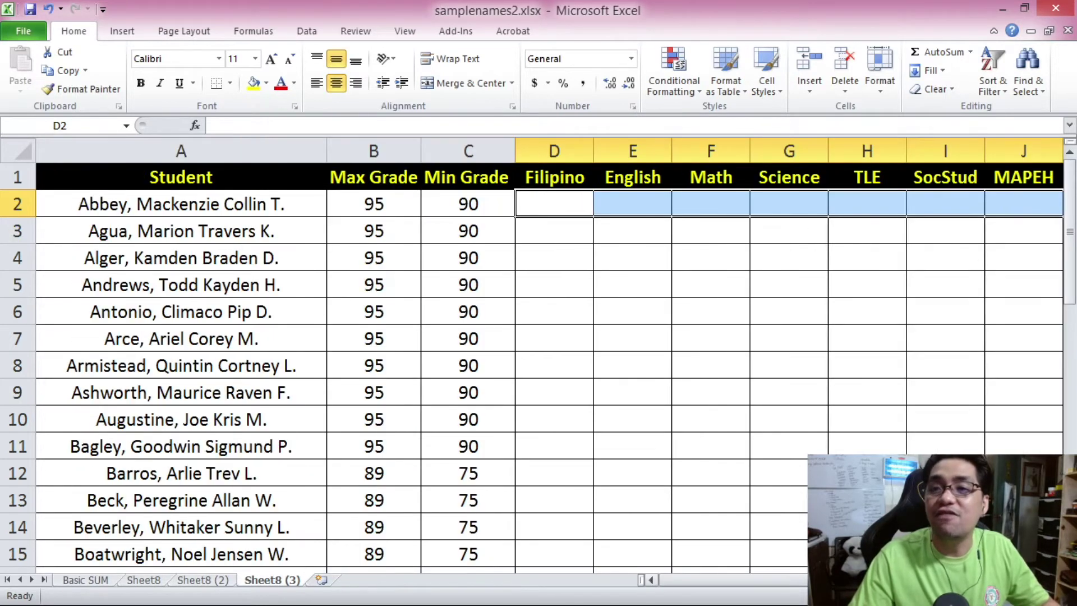
click(255, 212)
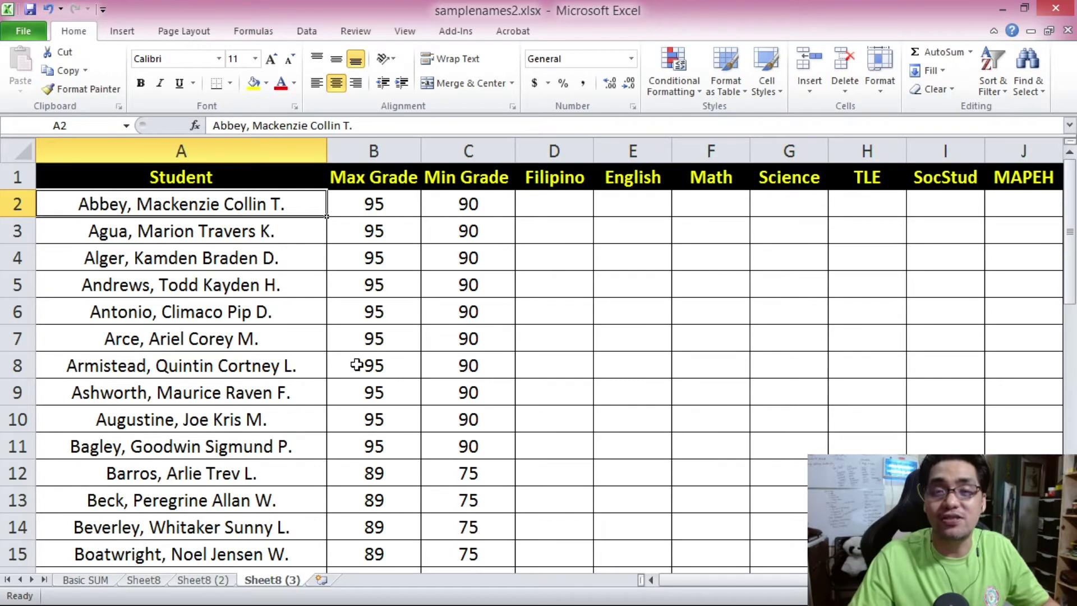
click(397, 209)
click(433, 201)
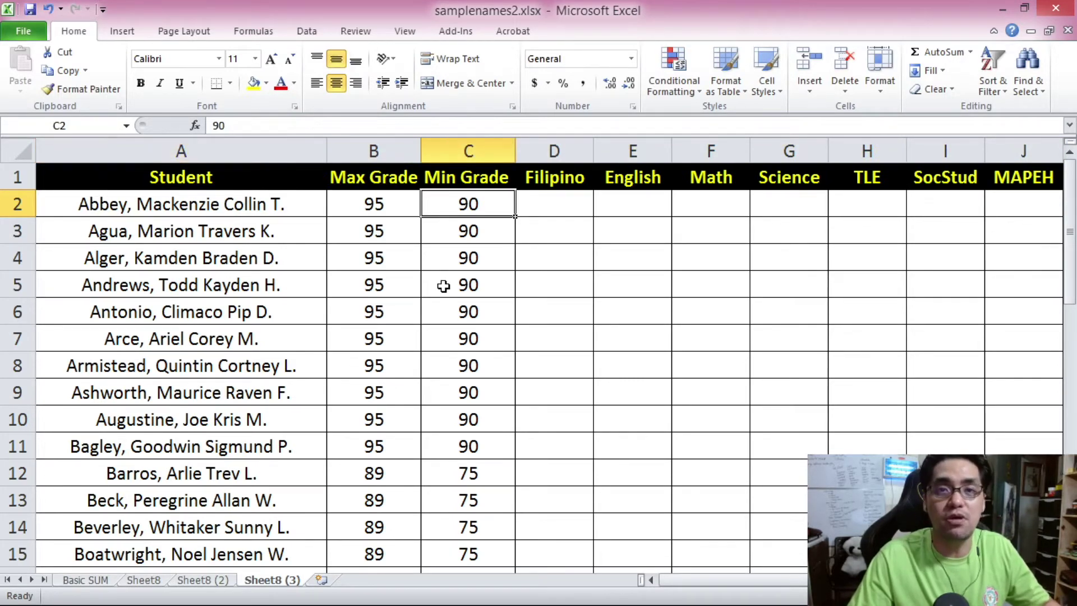
- Enter the random grade formula =(RAND()*(B2-C2)+C2) in the first student's Filipino cell D2
click(525, 214)
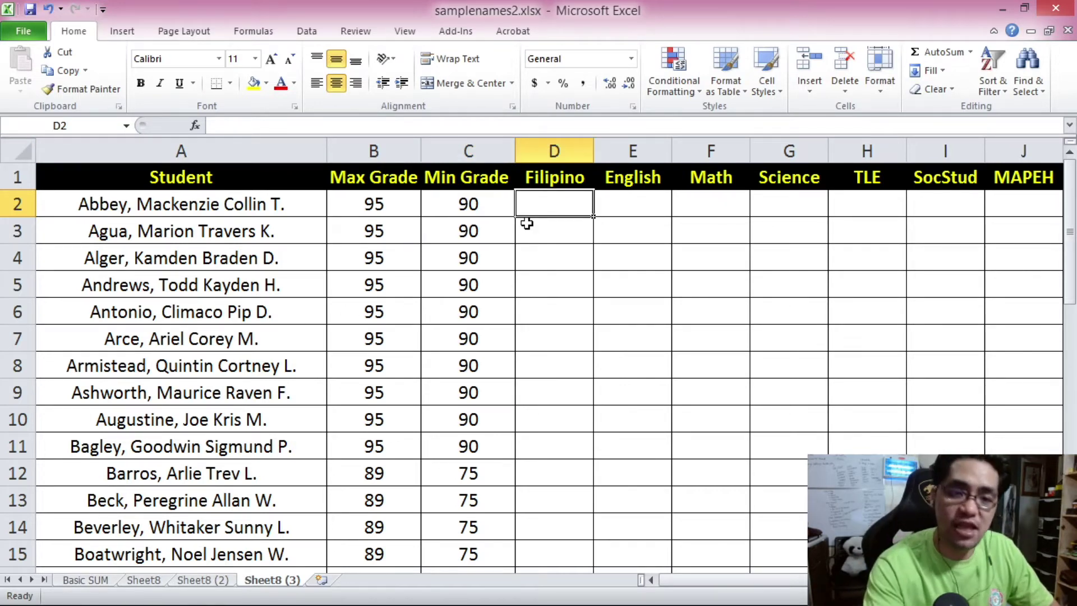
text(=()
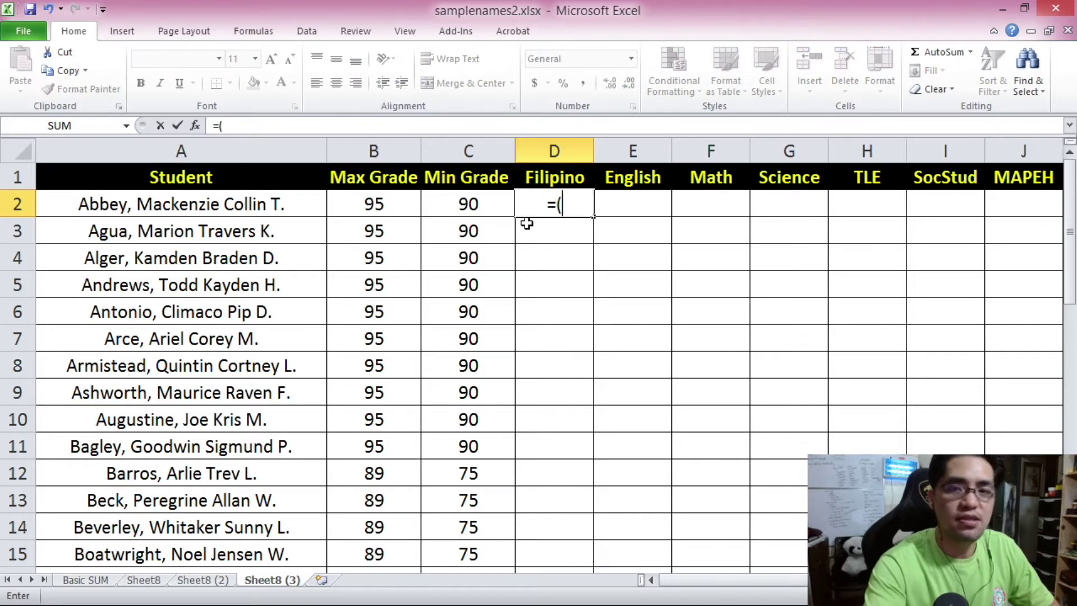
text(RAND)
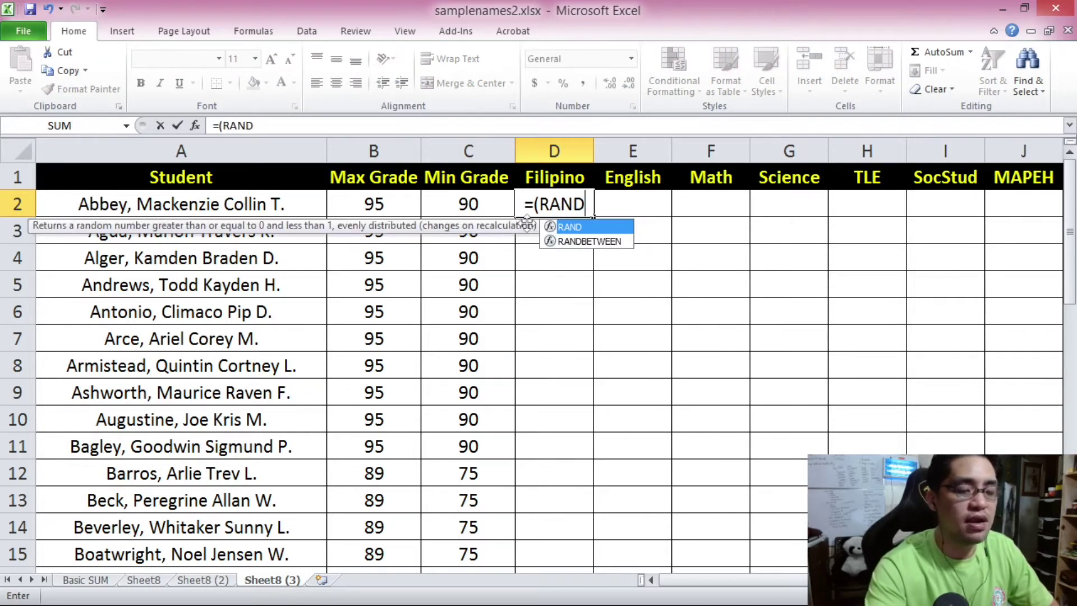
text(())
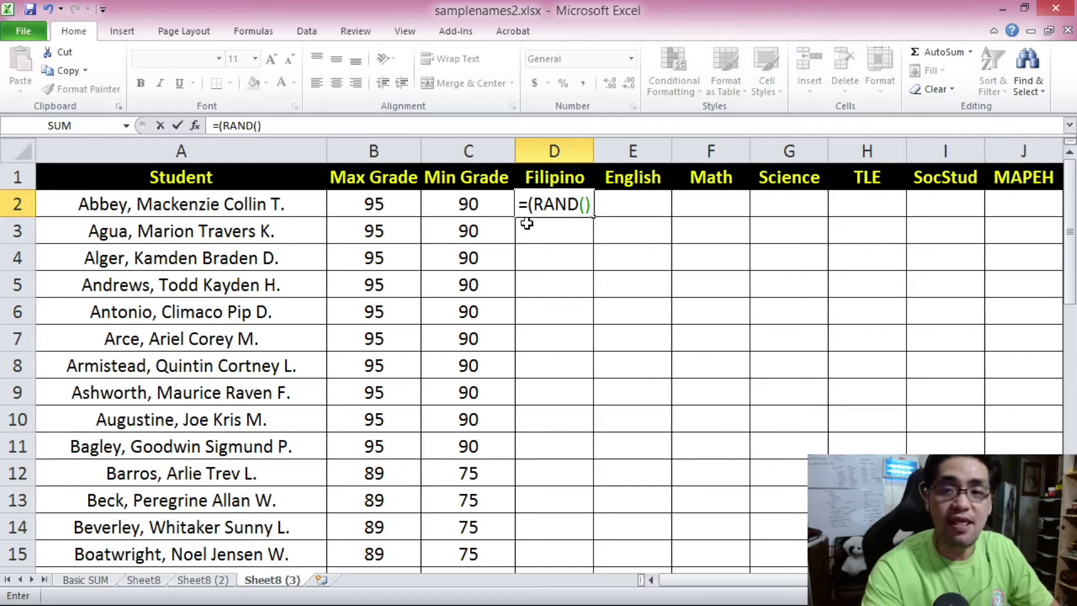
text(*)
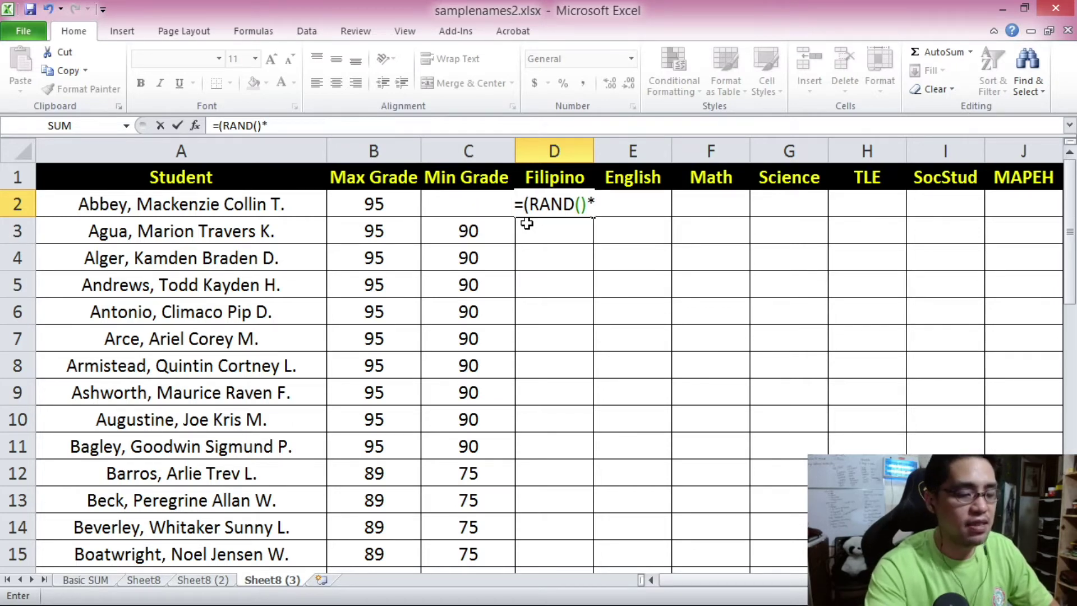
text(()
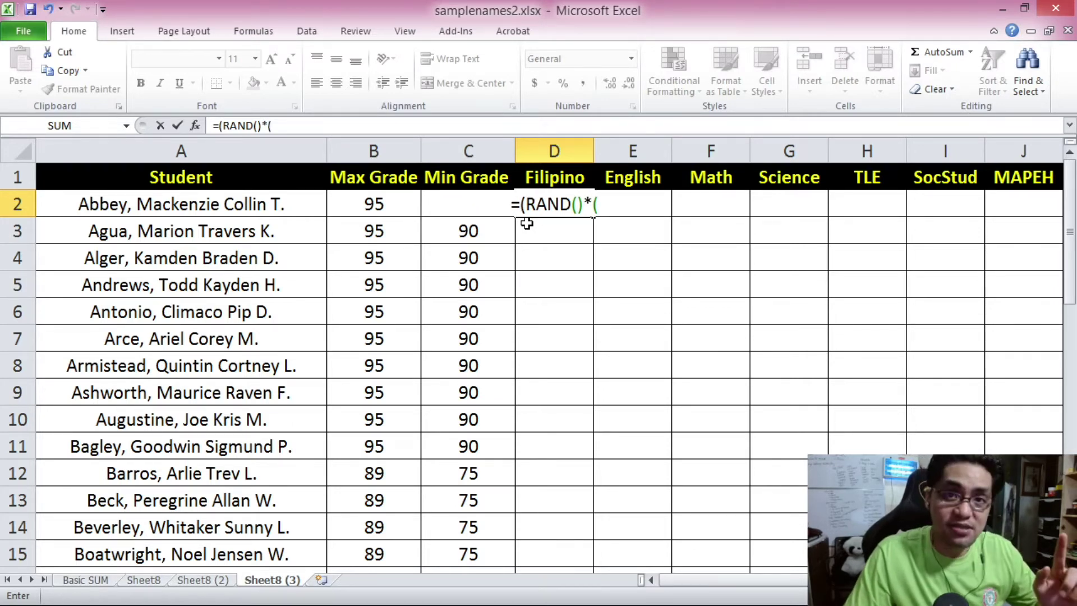
click(375, 208)
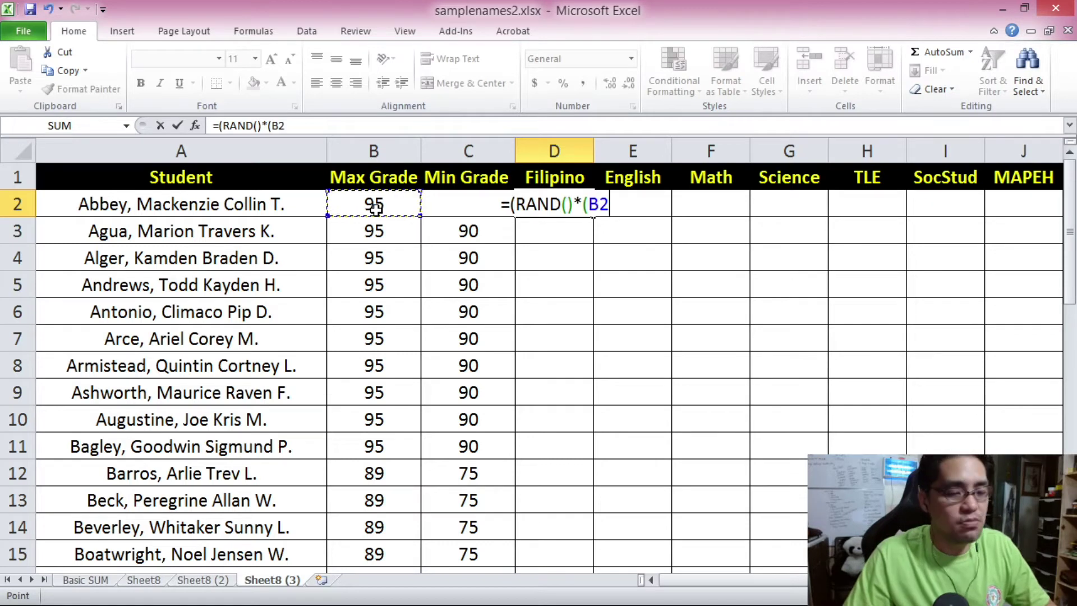
text(-)
click(431, 213)
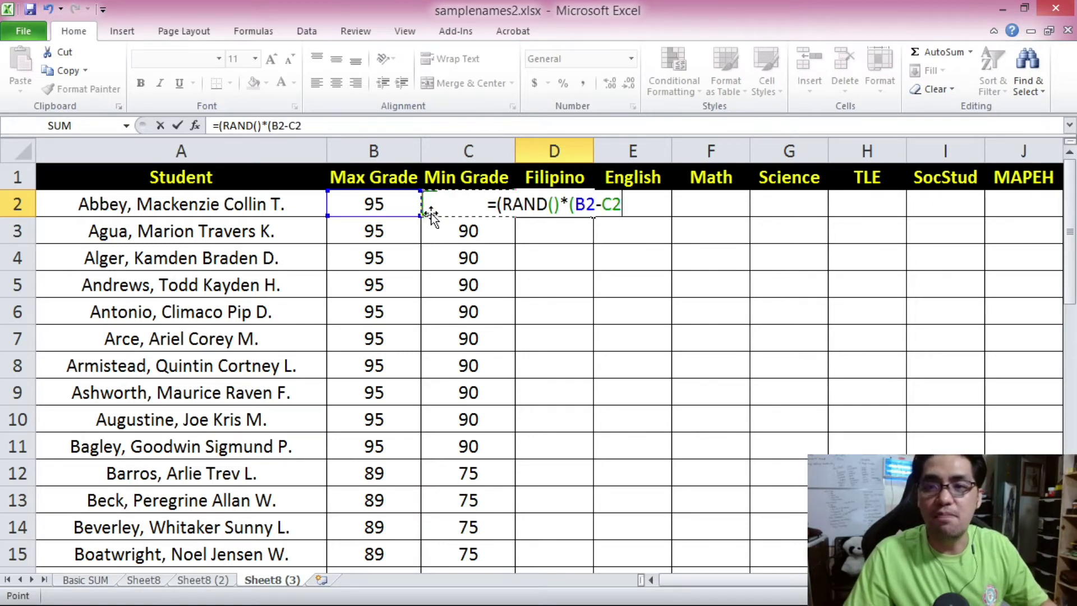
text())
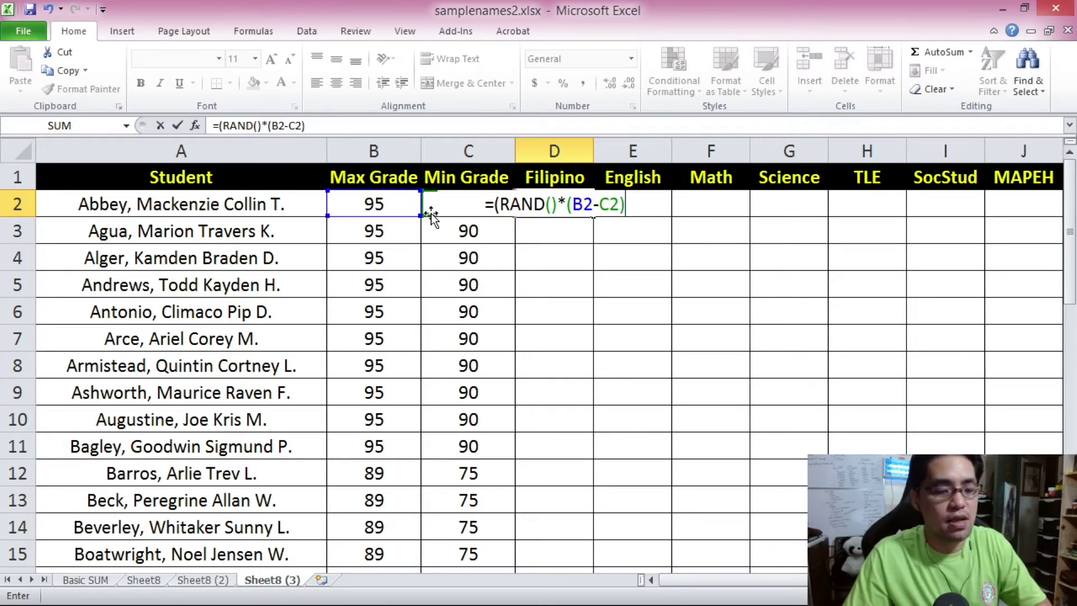
text(+)
click(434, 205)
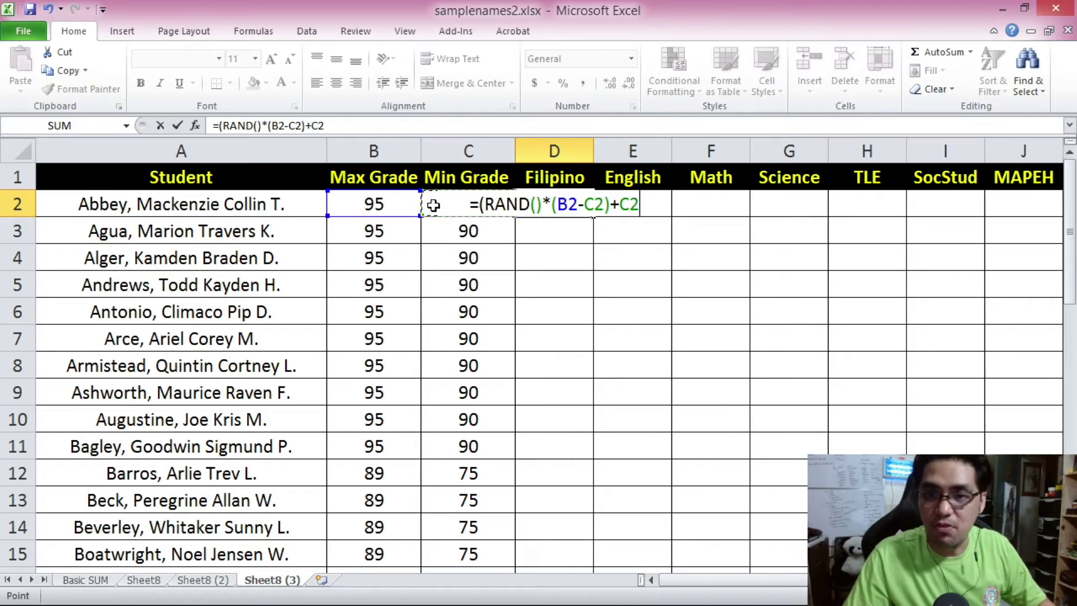
text())
key(Return)
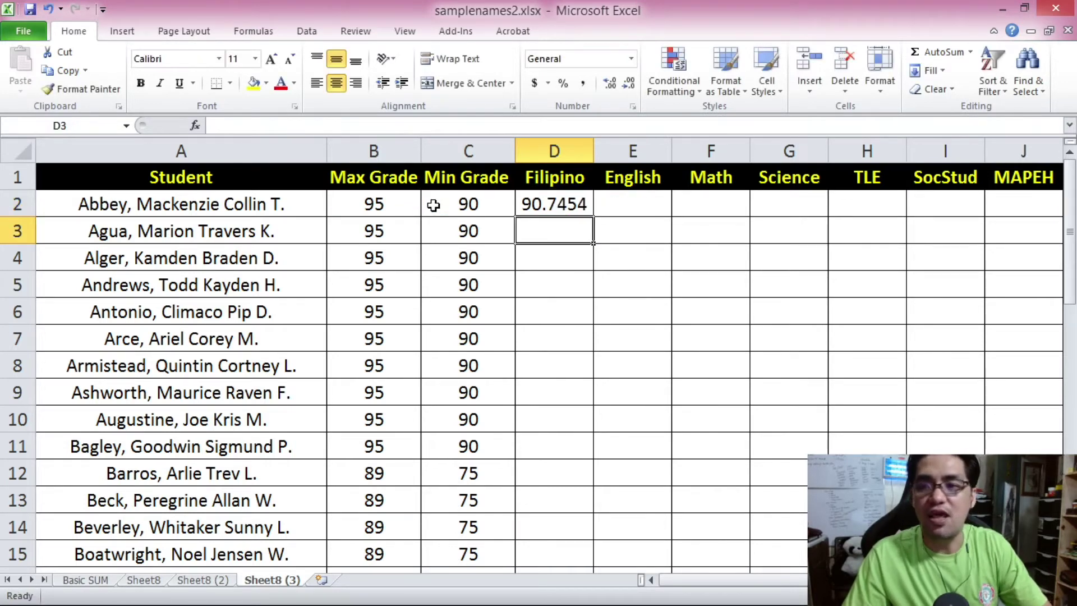
- Copy the Filipino formula from D2 into E2 through J2, covering English to MAPEH for the first student
click(527, 205)
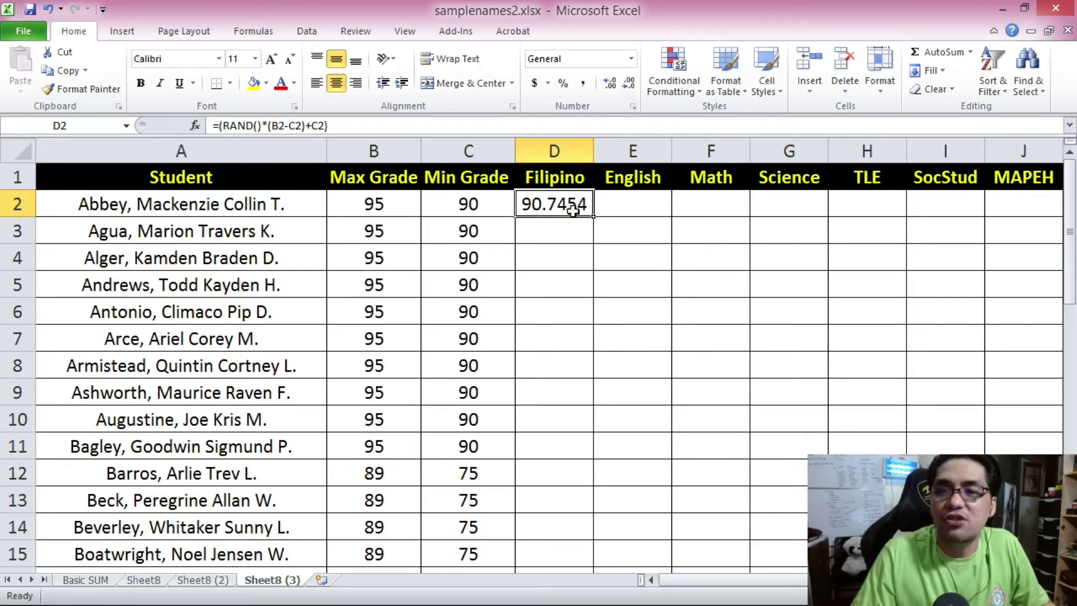
key(ctrl+c)
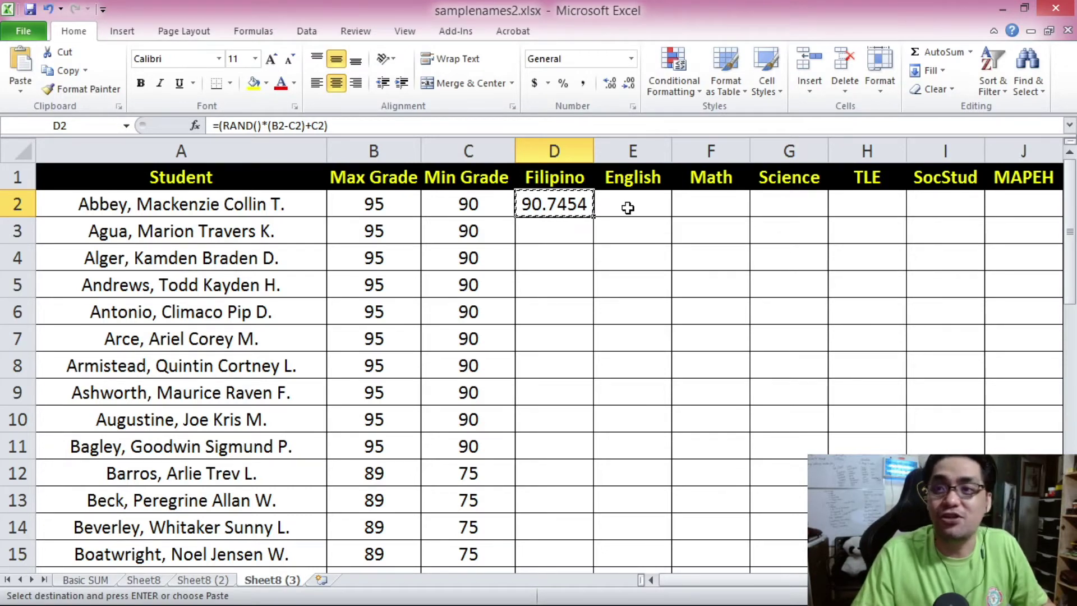
click(628, 208)
key(ctrl+v)
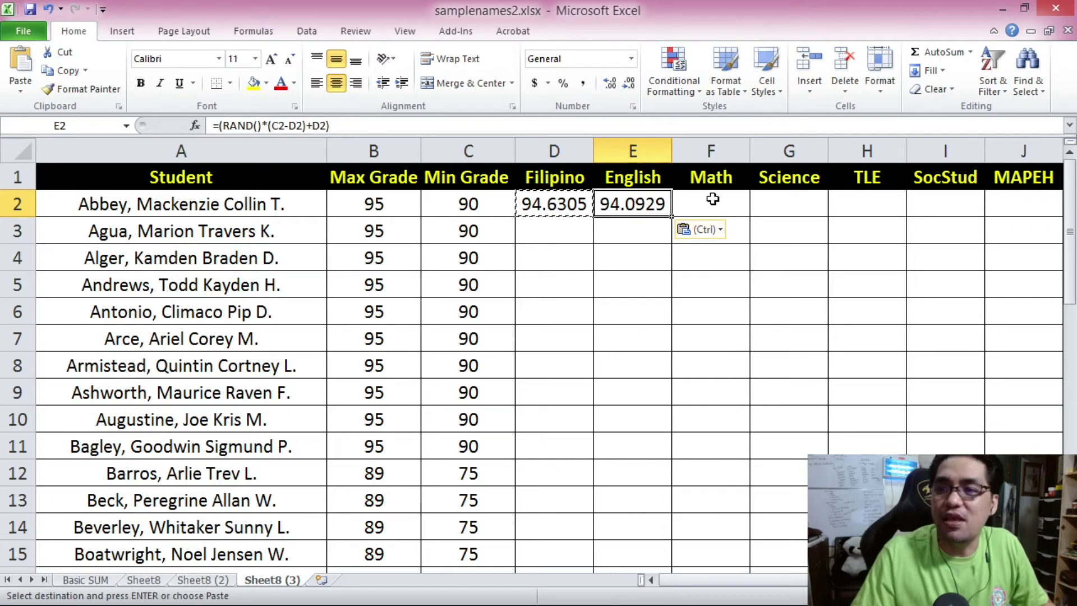
click(712, 200)
key(ctrl+v)
click(806, 203)
key(ctrl+v)
click(886, 205)
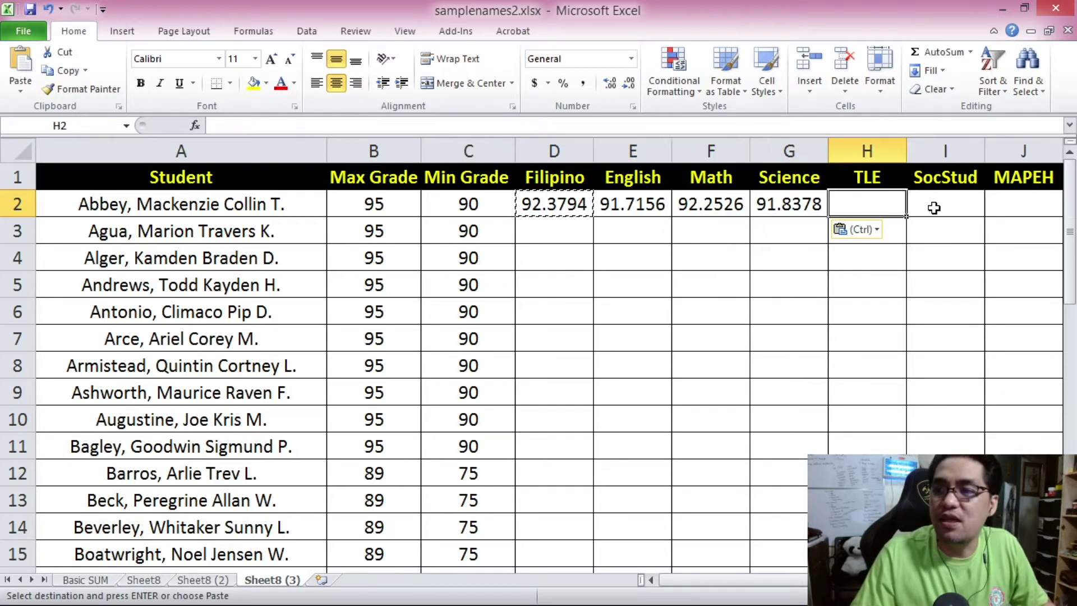
key(ctrl+v)
click(953, 207)
key(ctrl+v)
click(1020, 206)
key(ctrl+v)
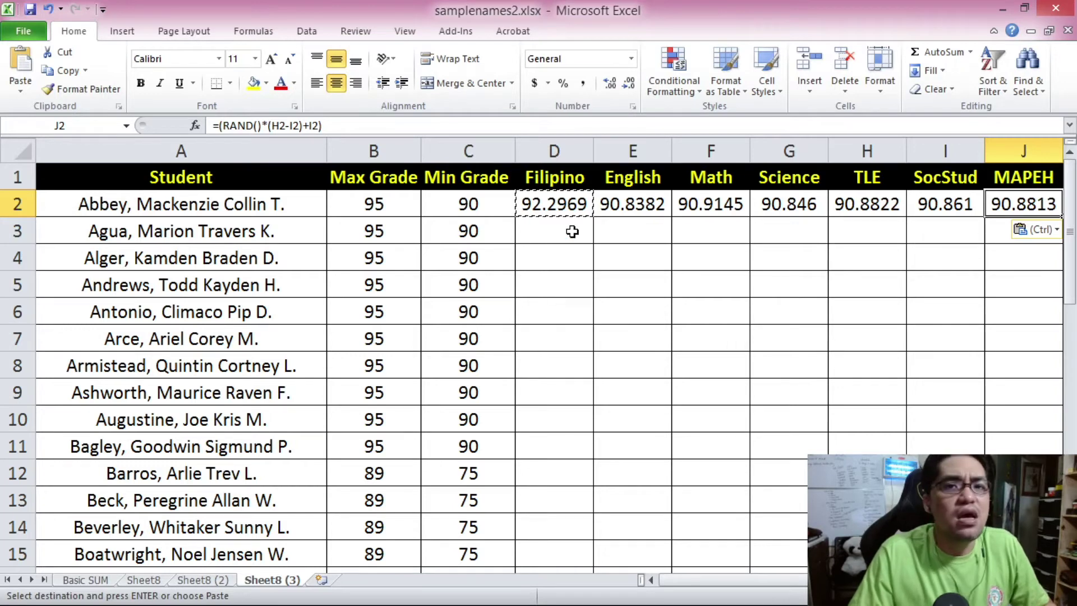
- Review the row 2 formulas in D2 through J2, checking which cells each subject's formula references
click(549, 215)
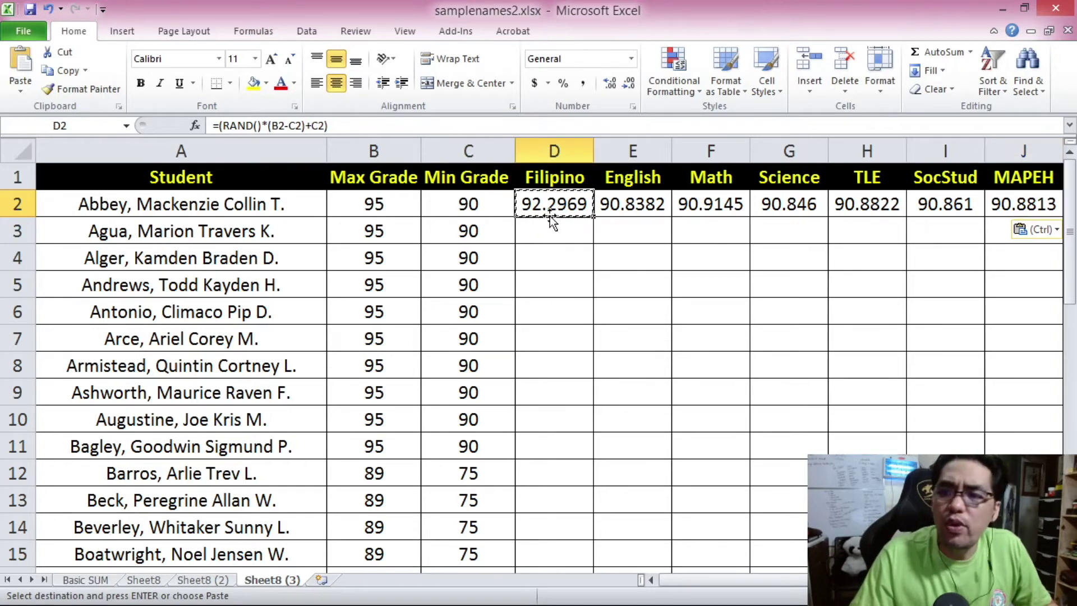
key(Escape)
click(617, 207)
click(698, 209)
click(769, 205)
click(846, 204)
click(944, 205)
click(1010, 204)
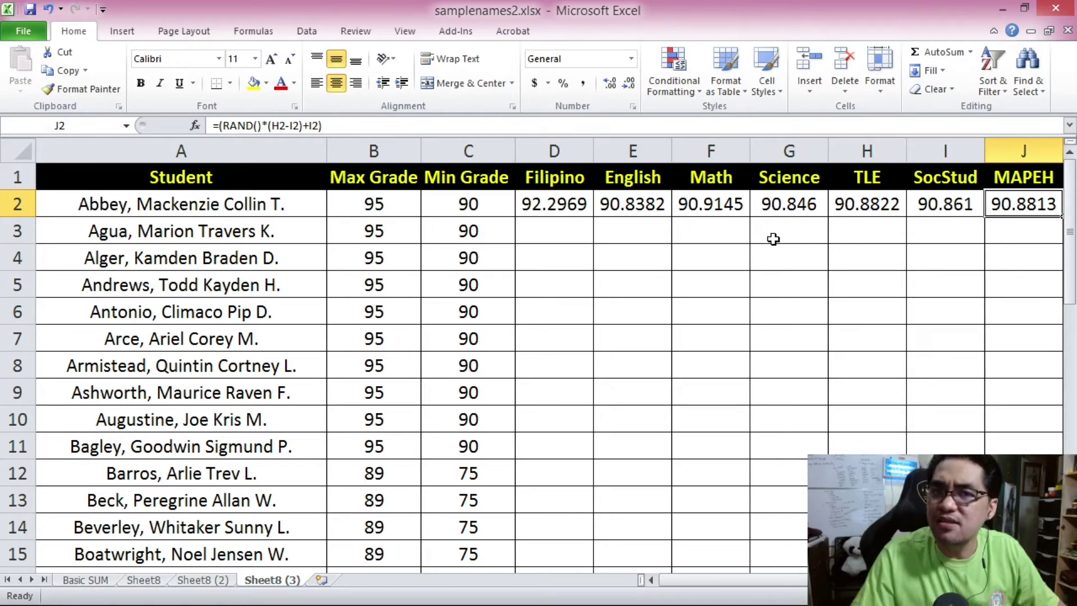
click(644, 208)
click(722, 207)
click(778, 206)
click(840, 205)
click(933, 205)
click(1017, 204)
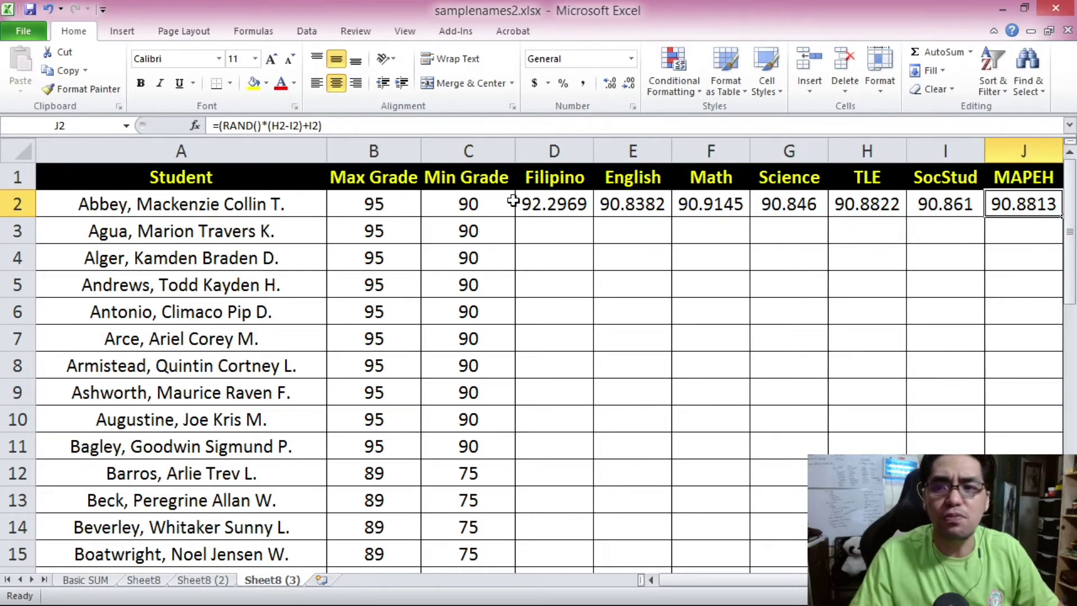
- Compare the Max Grade and Min Grade cells B2 and C2 with the Filipino, English, Math and Science grades in row 2
click(385, 204)
click(478, 207)
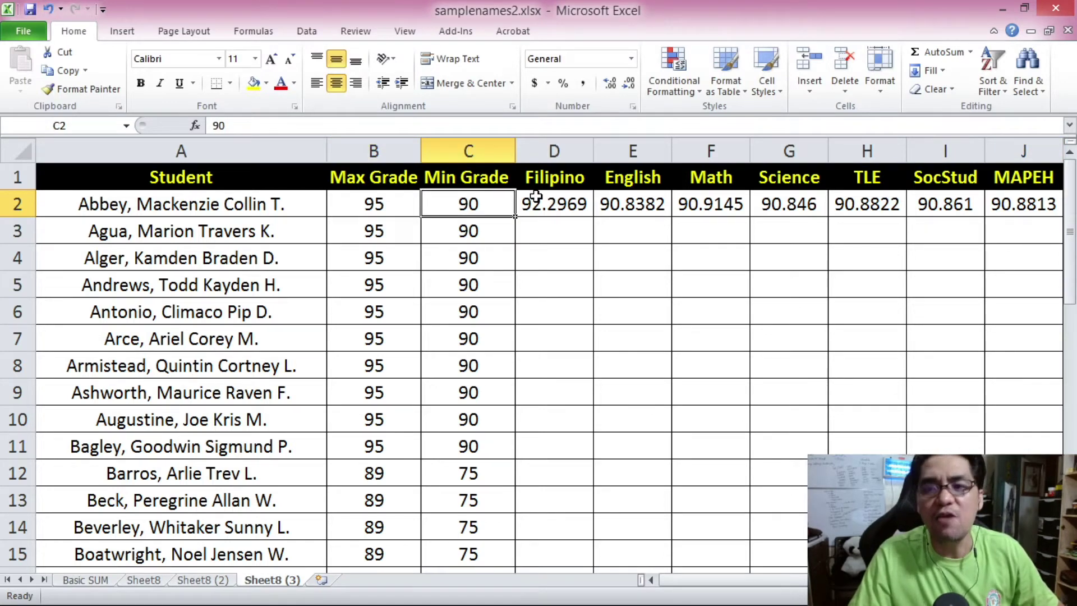
click(559, 203)
click(623, 206)
click(688, 207)
click(774, 208)
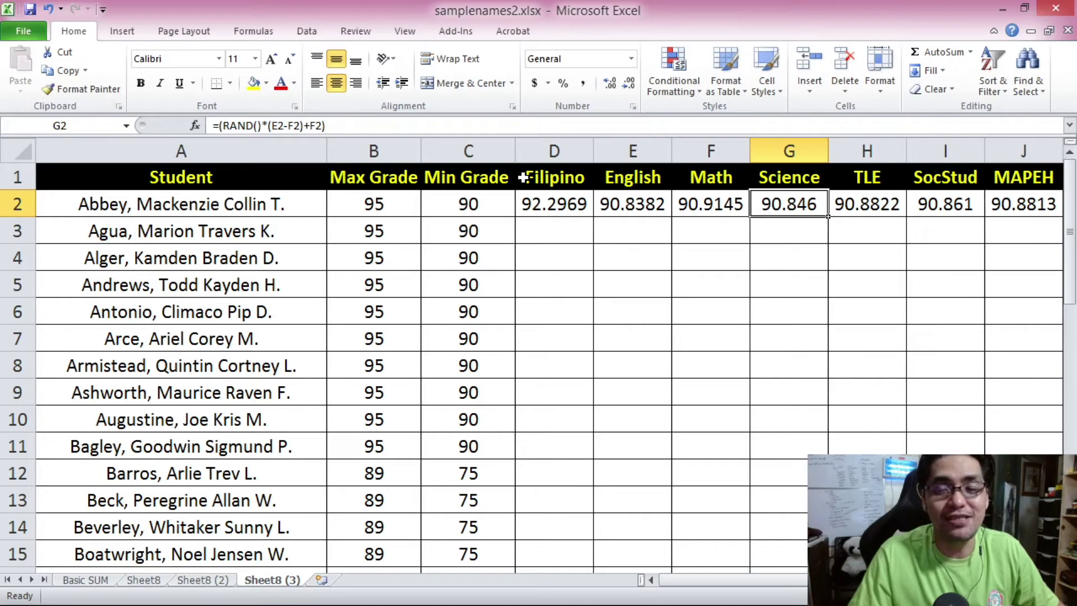
- Examine the Filipino formula in D2 and its B2 and C2 references to Max Grade and Min Grade
click(527, 203)
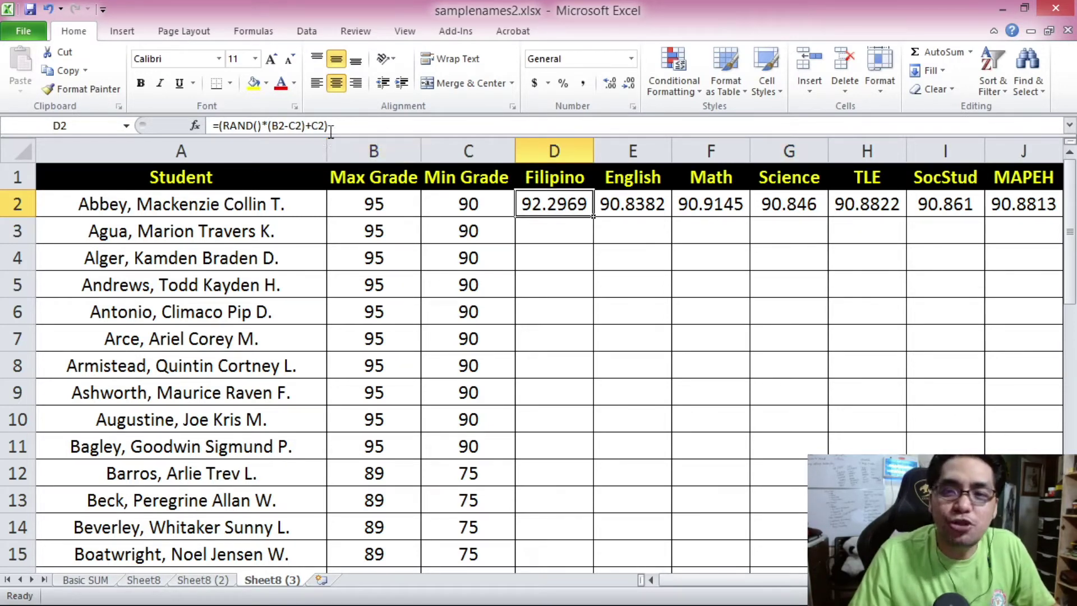
click(543, 152)
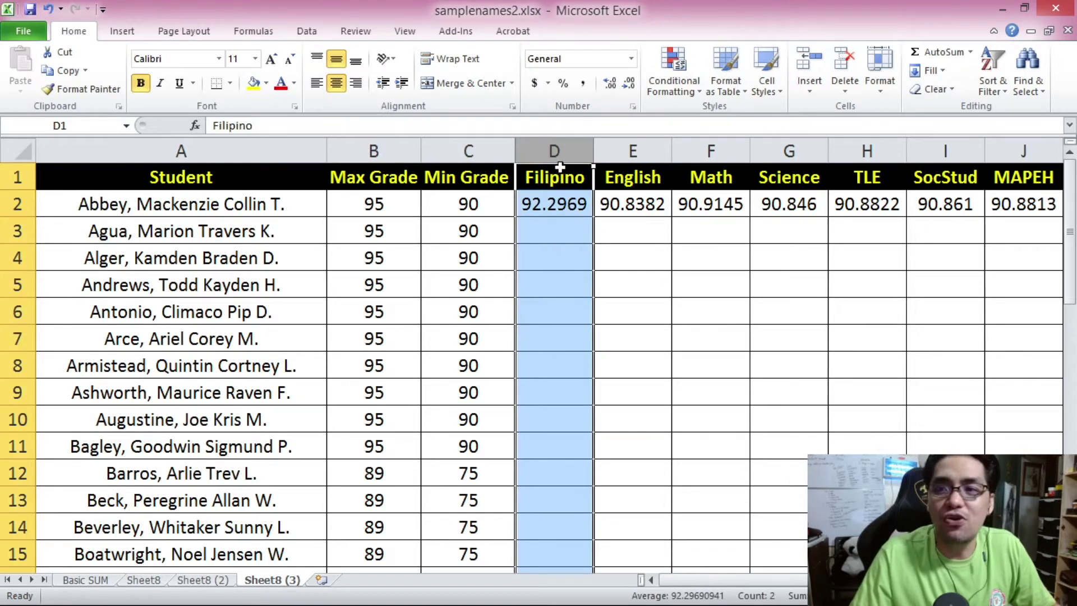
click(555, 197)
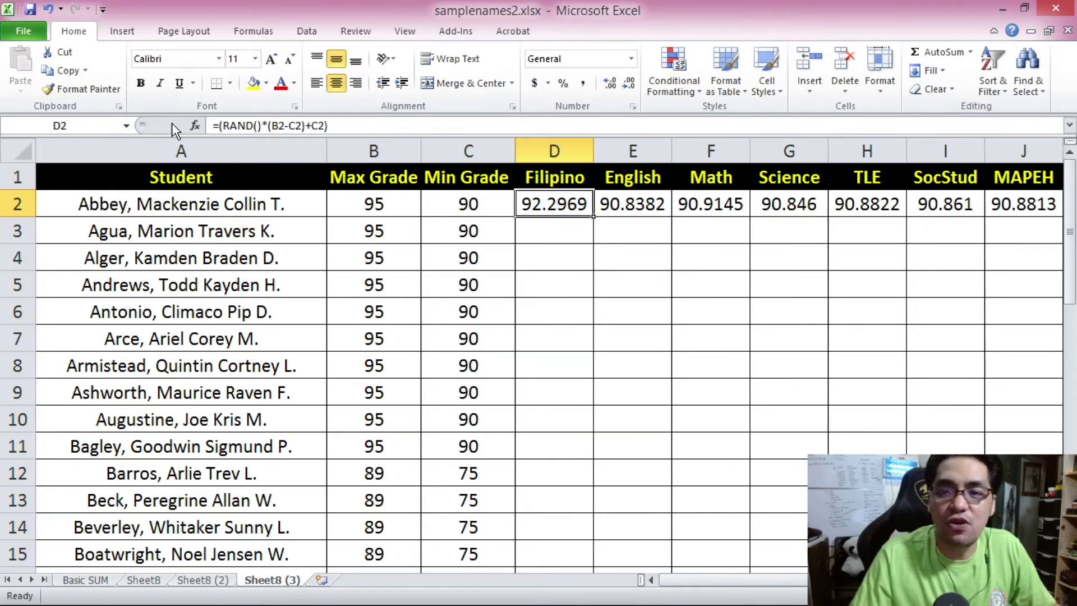
click(280, 126)
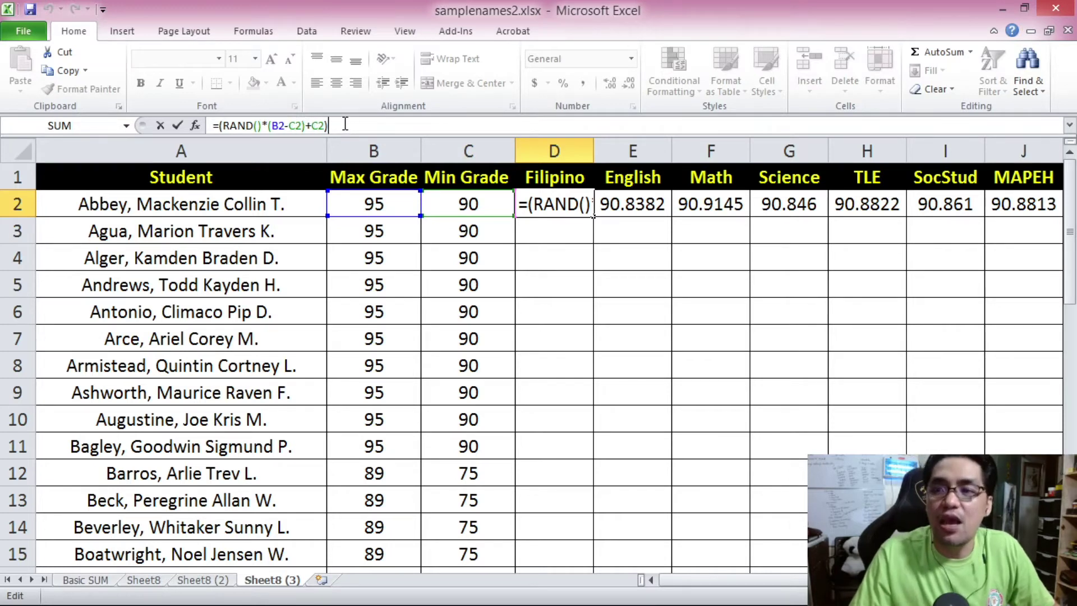
key(Return)
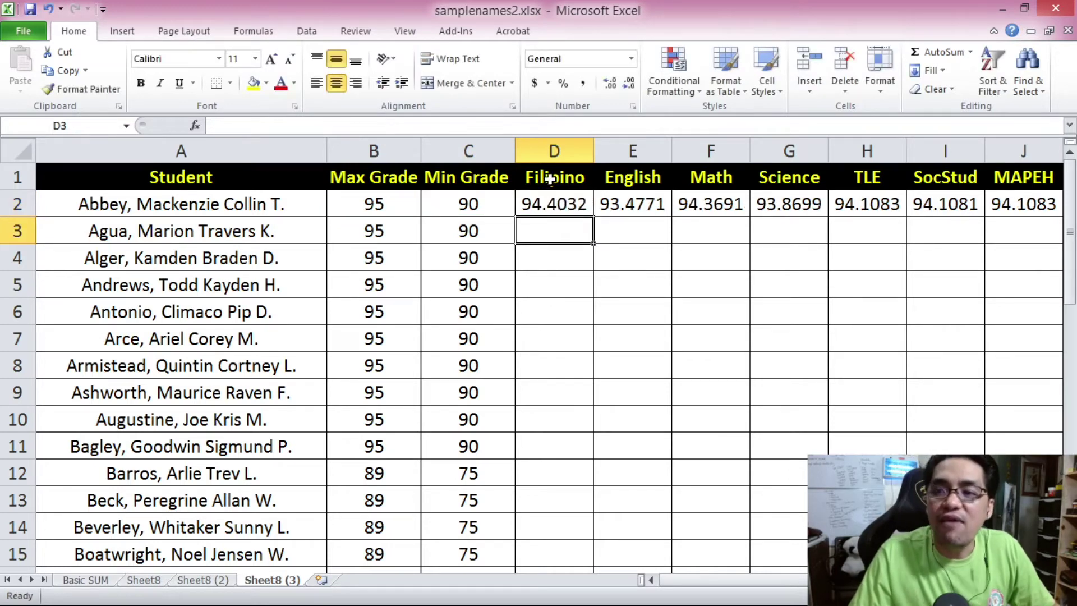
- Examine the English formula in E2, focusing on its C2 and D2 references
click(625, 205)
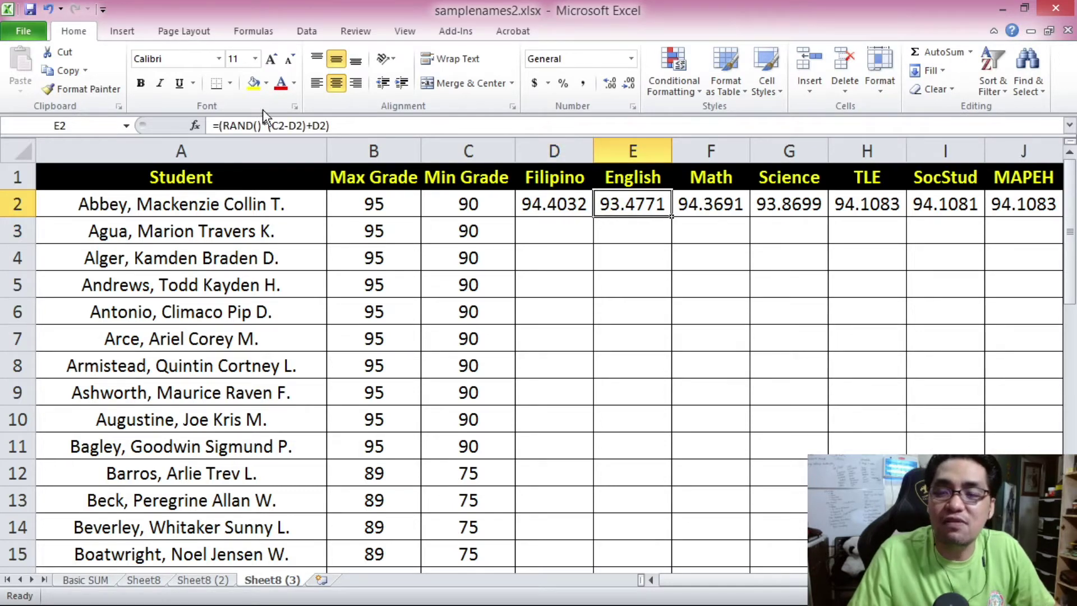
drag(330, 125, 220, 116)
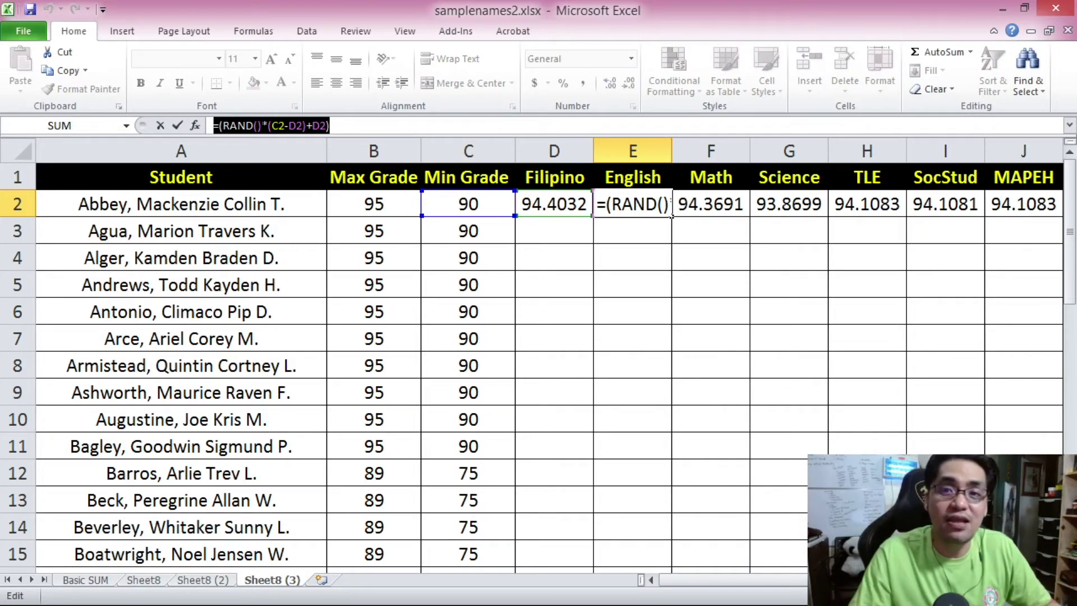
click(274, 125)
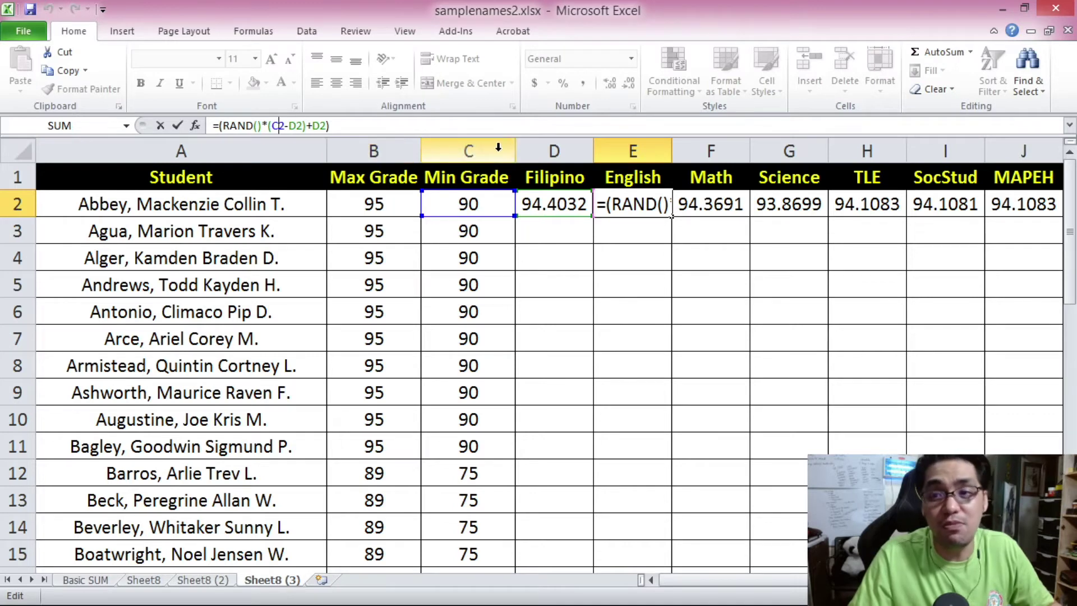
drag(272, 126, 304, 126)
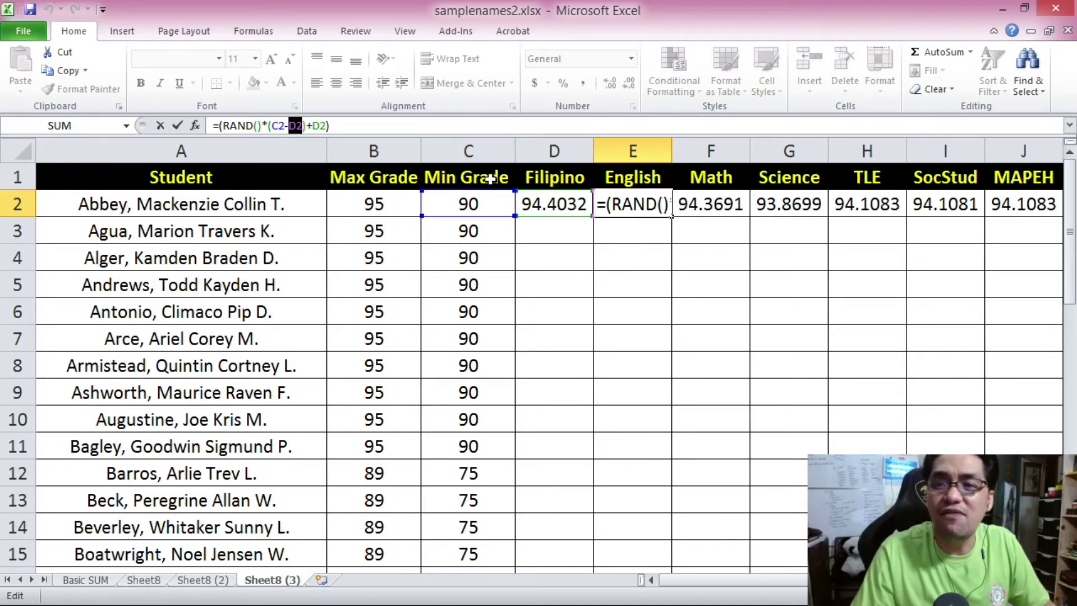
click(279, 127)
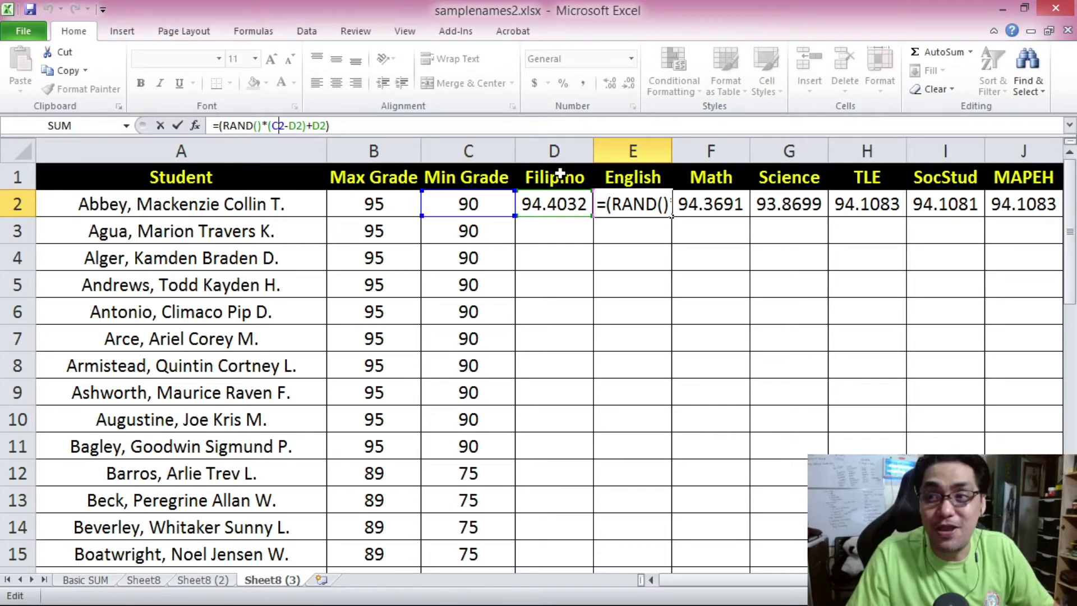
click(608, 214)
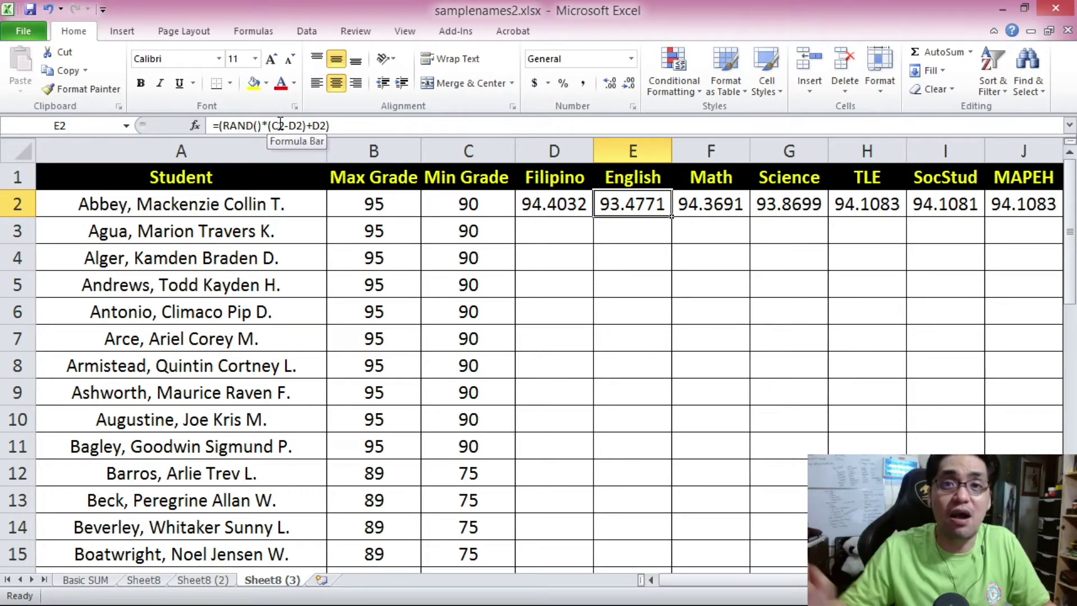
- Copy the Filipino formula from D2 down to the second student's cell D3
key(Left)
key(ctrl+c)
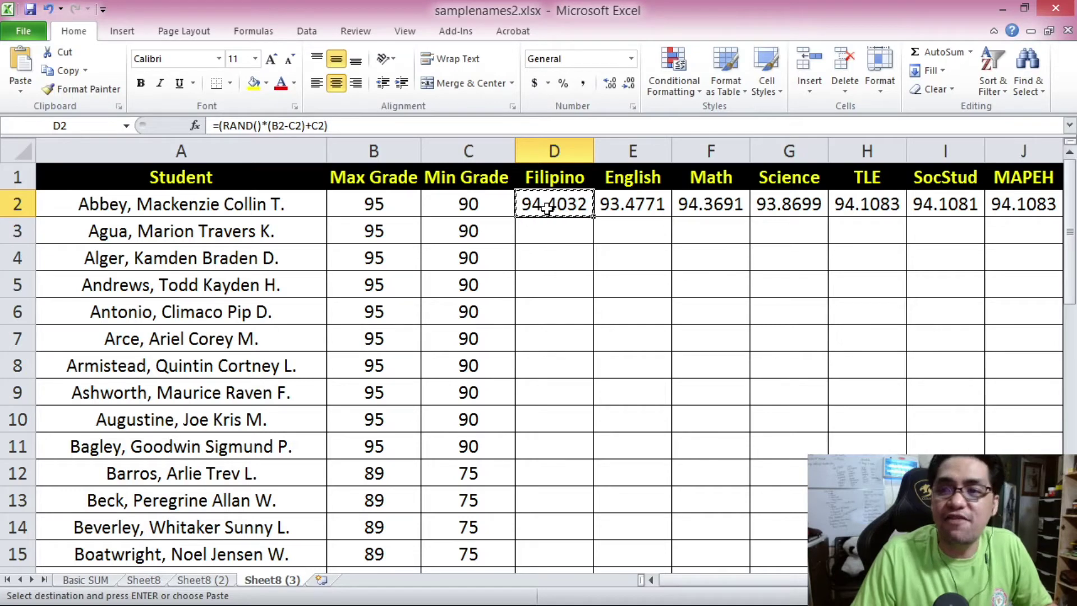
click(557, 232)
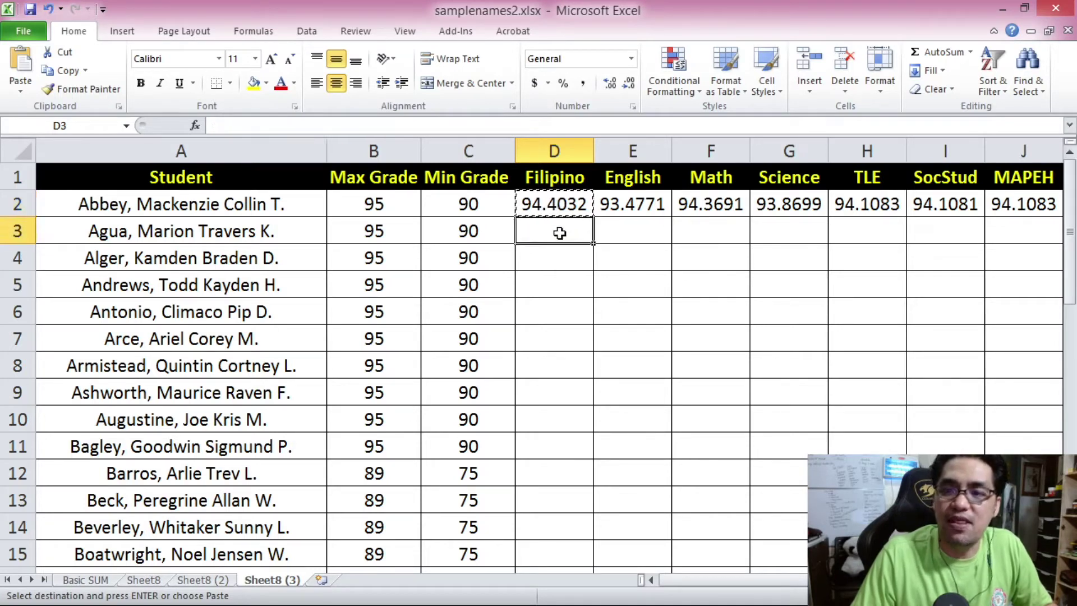
key(ctrl+v)
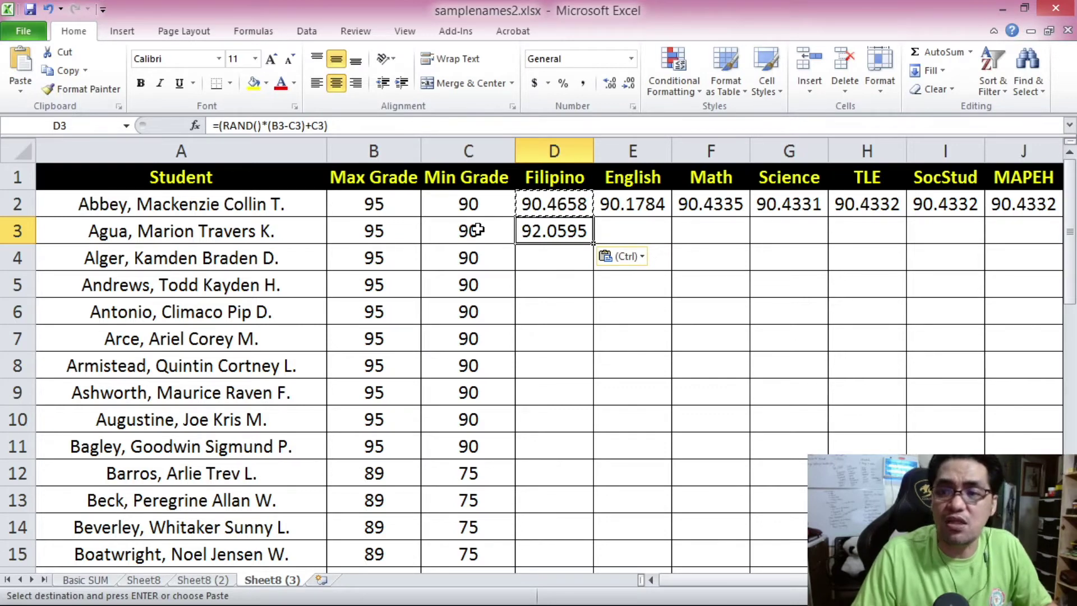
- Copy the Filipino formula from D3 down to D4 and check its B4 reference to Max Grade
key(ctrl+c)
click(547, 254)
key(ctrl+v)
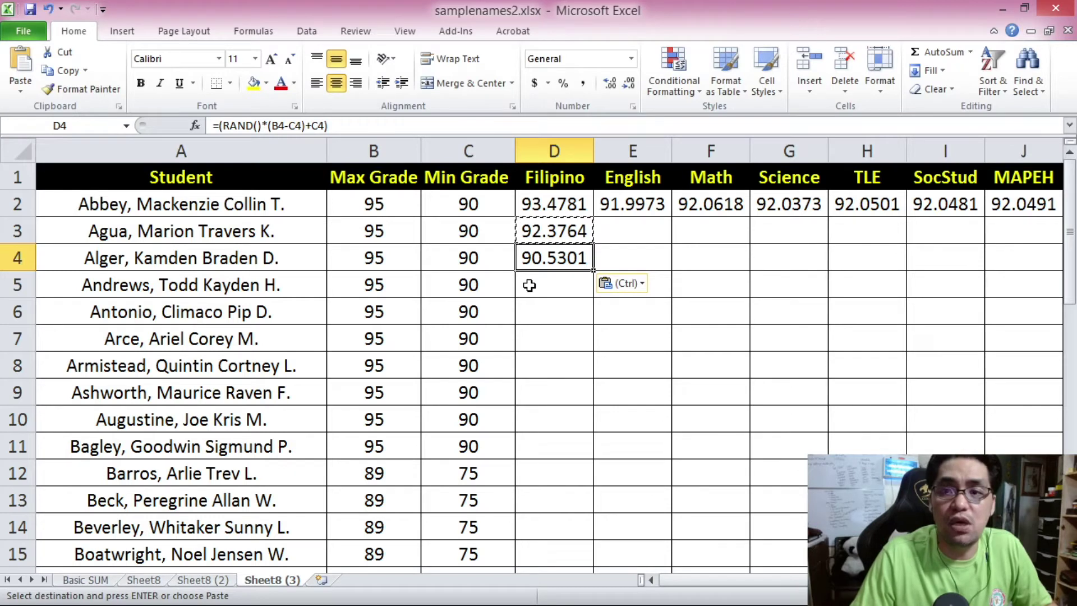
click(292, 128)
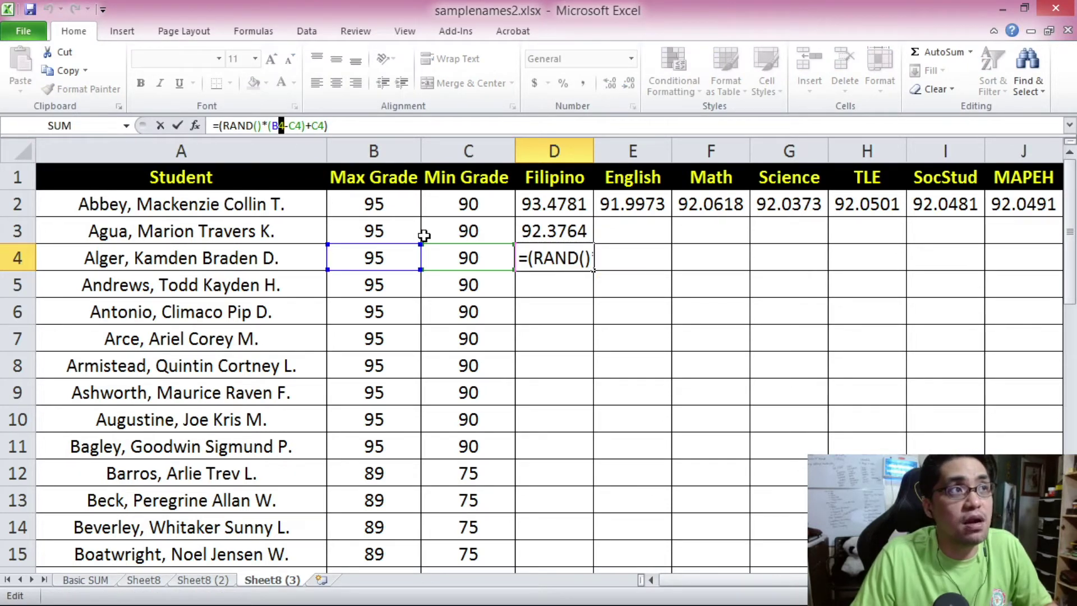
key(ctrl+Return)
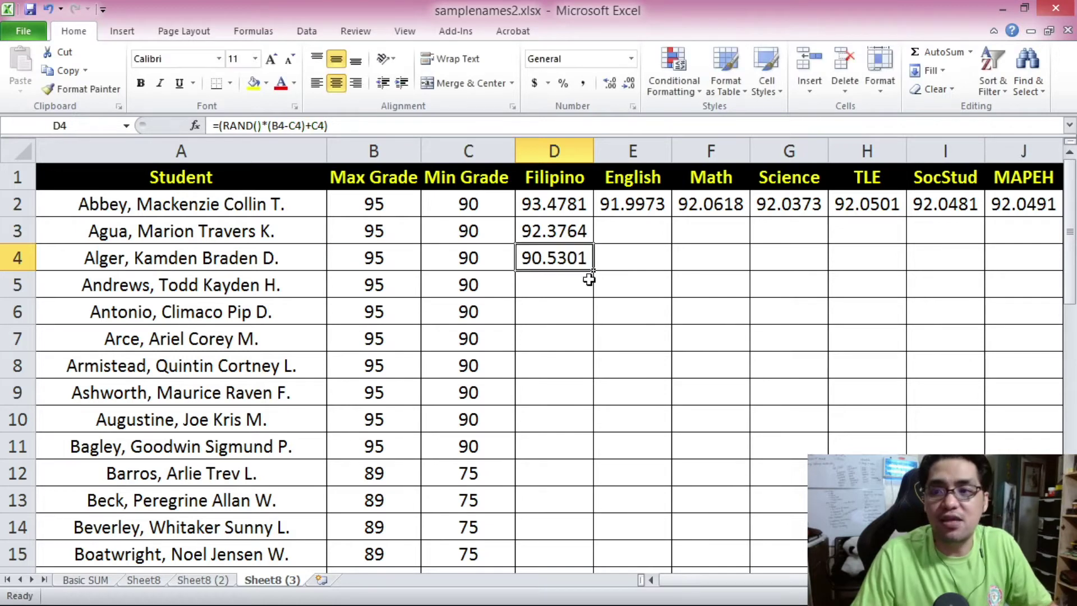
- Copy the Filipino formula from D4 down to each student's cell from D5 through D13
key(ctrl+c)
click(565, 287)
key(ctrl+v)
click(567, 314)
key(ctrl+v)
click(564, 346)
key(ctrl+v)
click(555, 369)
key(ctrl+v)
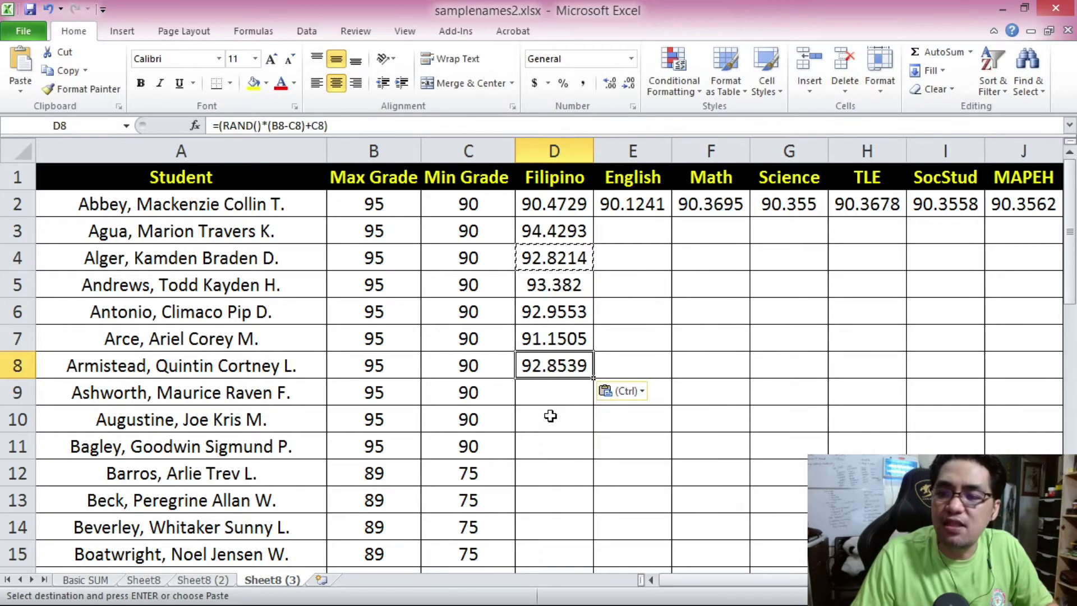
click(552, 394)
key(ctrl+v)
click(553, 422)
key(ctrl+v)
click(553, 450)
key(ctrl+v)
click(554, 474)
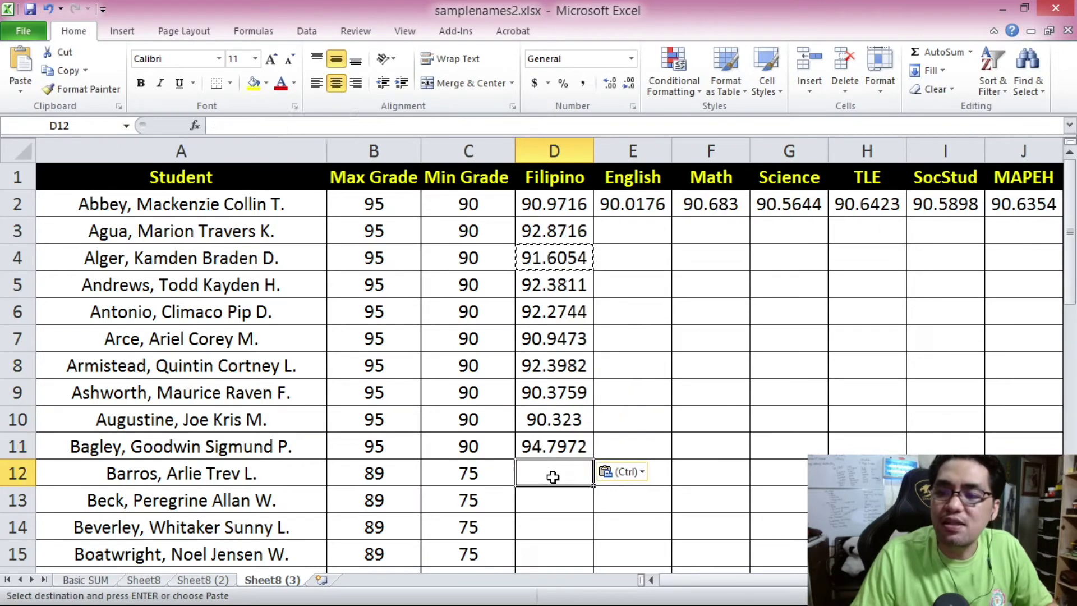
key(ctrl+v)
click(561, 499)
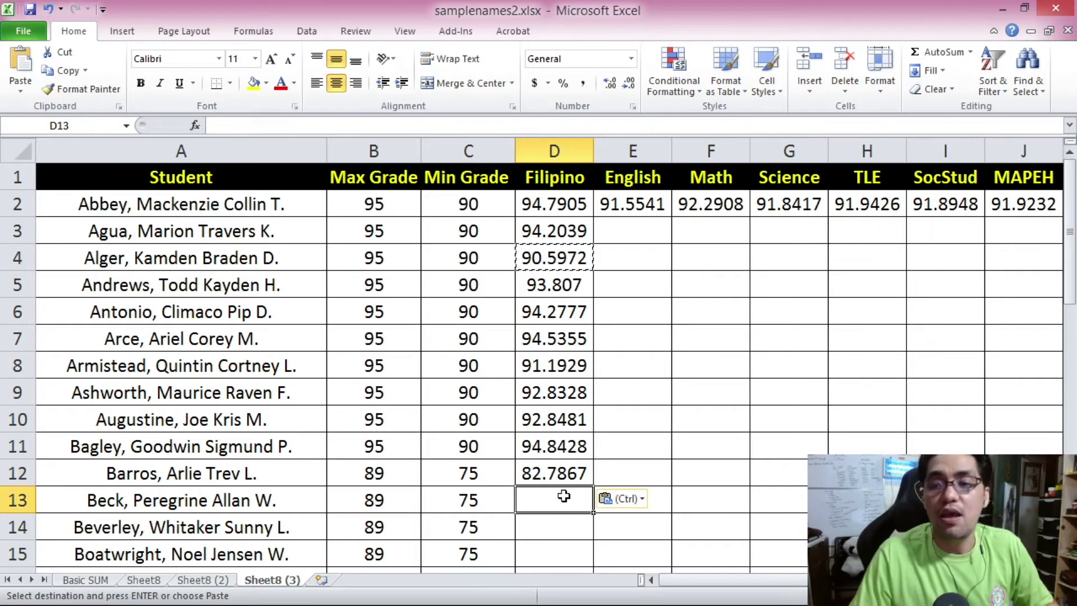
key(ctrl+v)
- Copy the grade formula across row 13 from English in E13 through MAPEH in J13
click(623, 500)
key(ctrl+v)
key(ctrl)
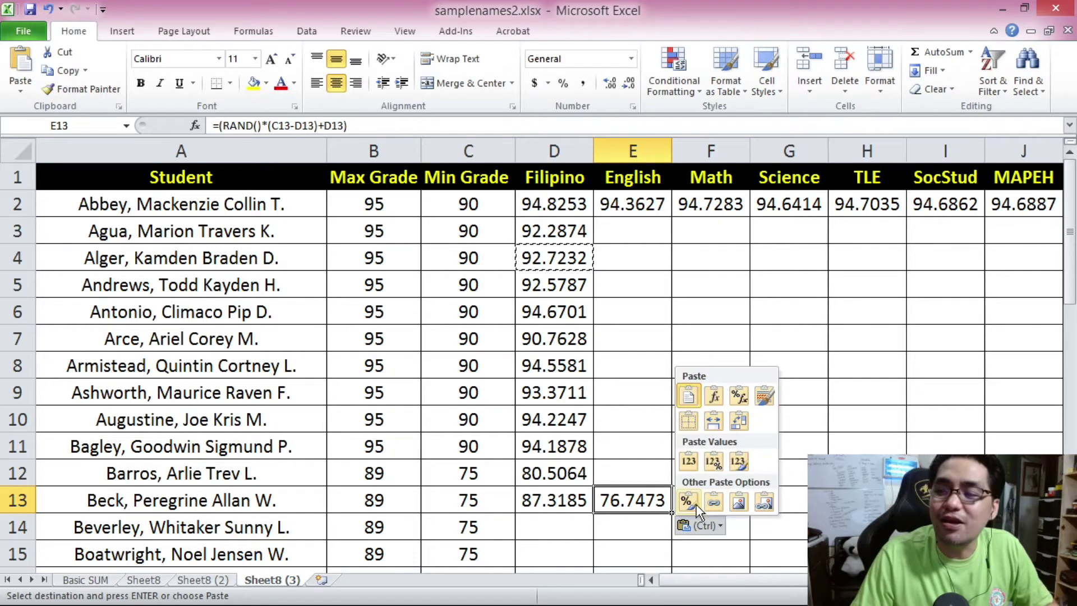
click(652, 499)
key(ctrl+c)
click(699, 498)
key(ctrl+v)
click(778, 498)
key(ctrl+v)
click(859, 499)
key(ctrl+v)
click(938, 498)
key(ctrl+v)
click(1017, 499)
key(ctrl+v)
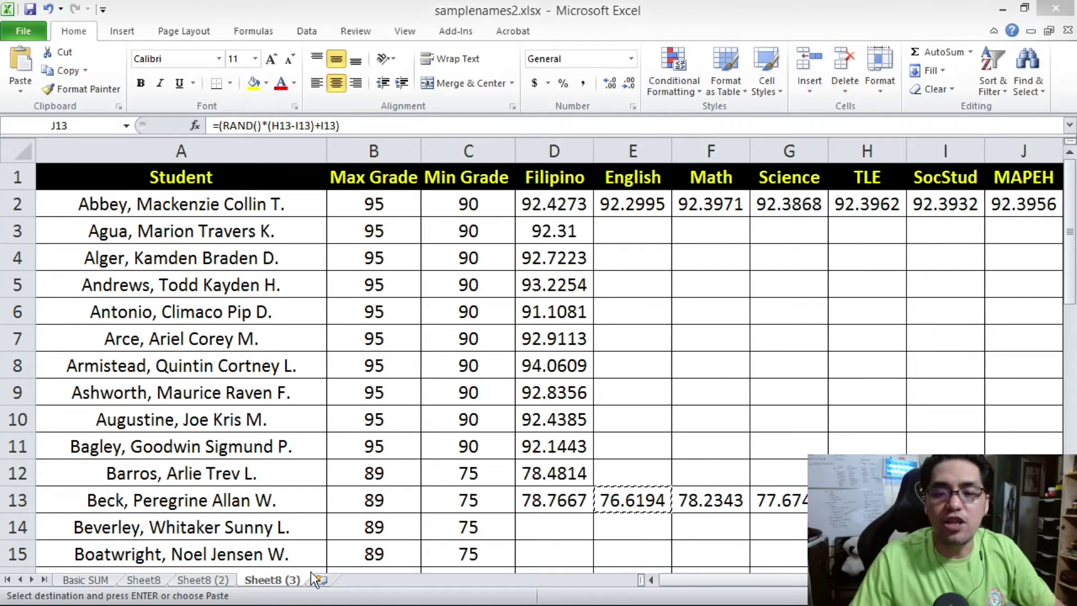
- Review the percentage columns for Q2 to Q5 and the Items row on the Sheet8 (2) worksheet
click(207, 580)
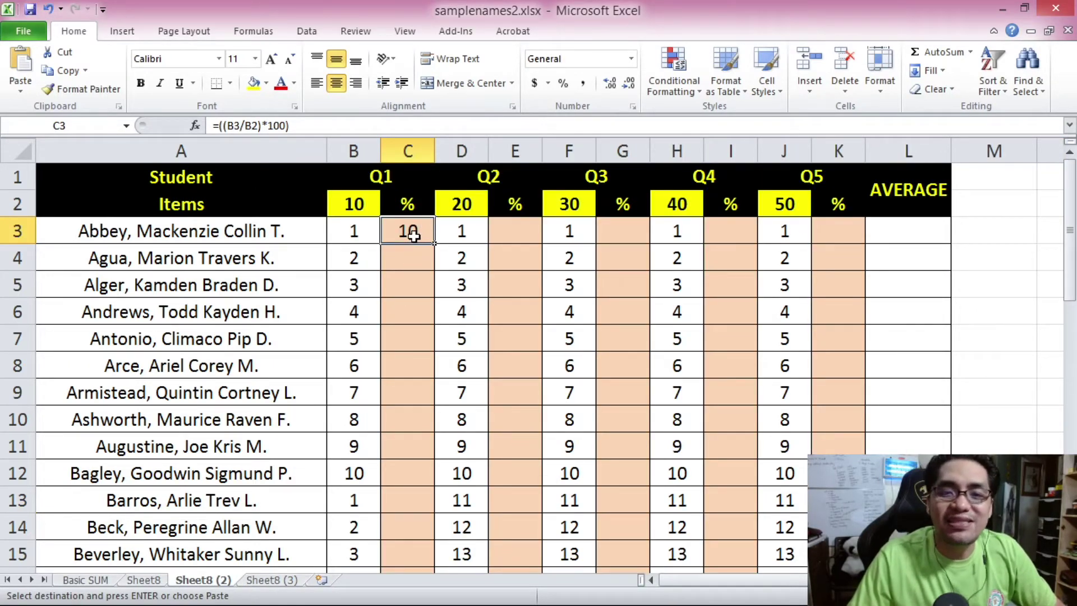
click(515, 150)
click(623, 151)
click(730, 151)
click(839, 150)
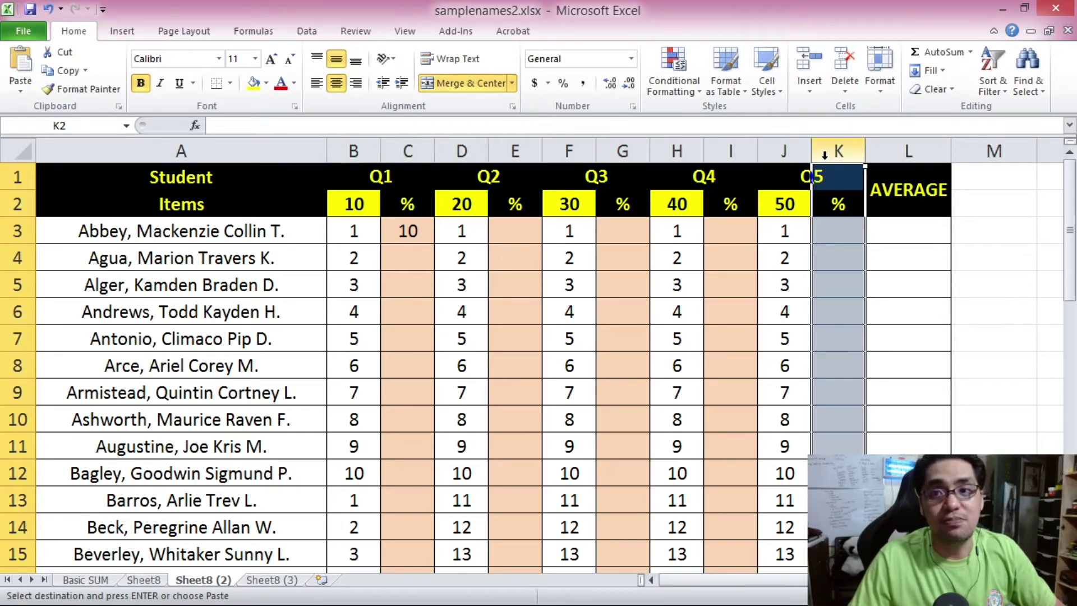
click(14, 204)
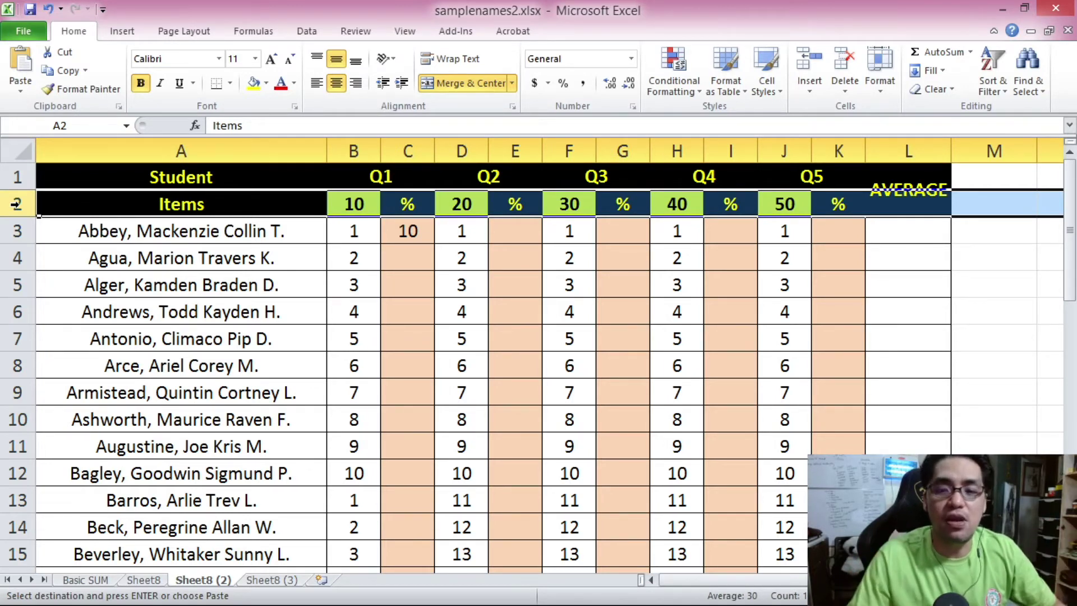
- On Sheet8 (3), compare the Filipino formulas in D2 through D7 with the Max Grade and Min Grade columns
click(268, 580)
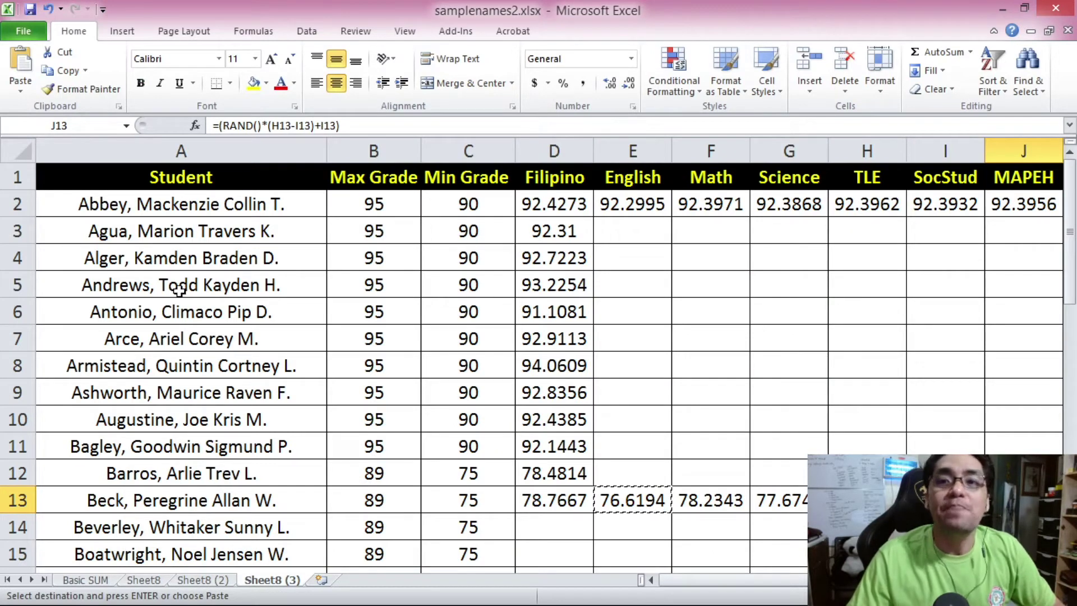
click(545, 207)
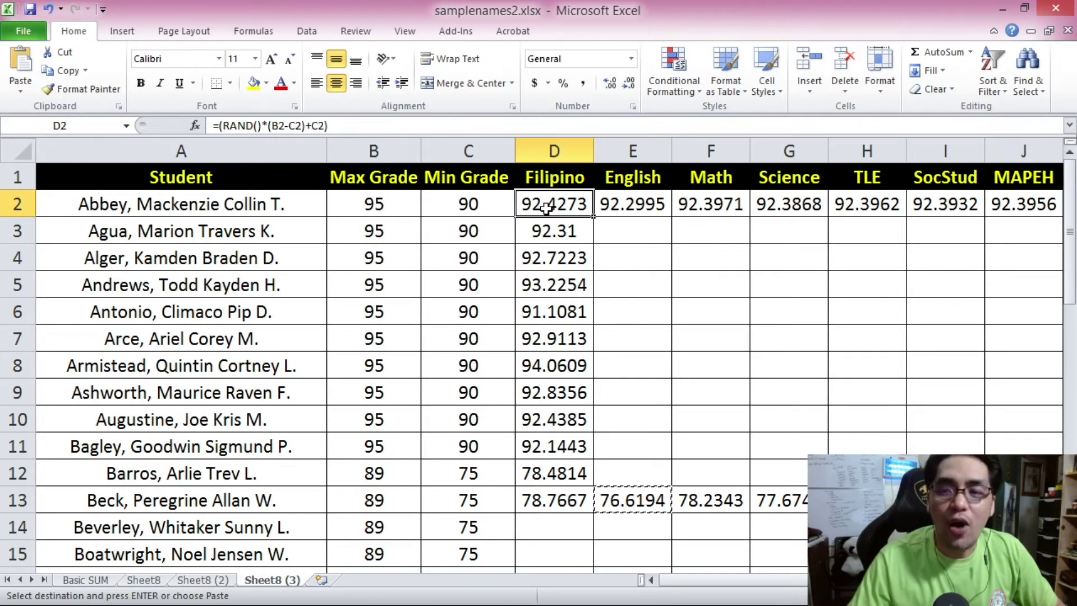
click(560, 231)
click(571, 260)
click(569, 288)
click(567, 312)
click(566, 339)
click(418, 152)
drag(421, 153, 457, 257)
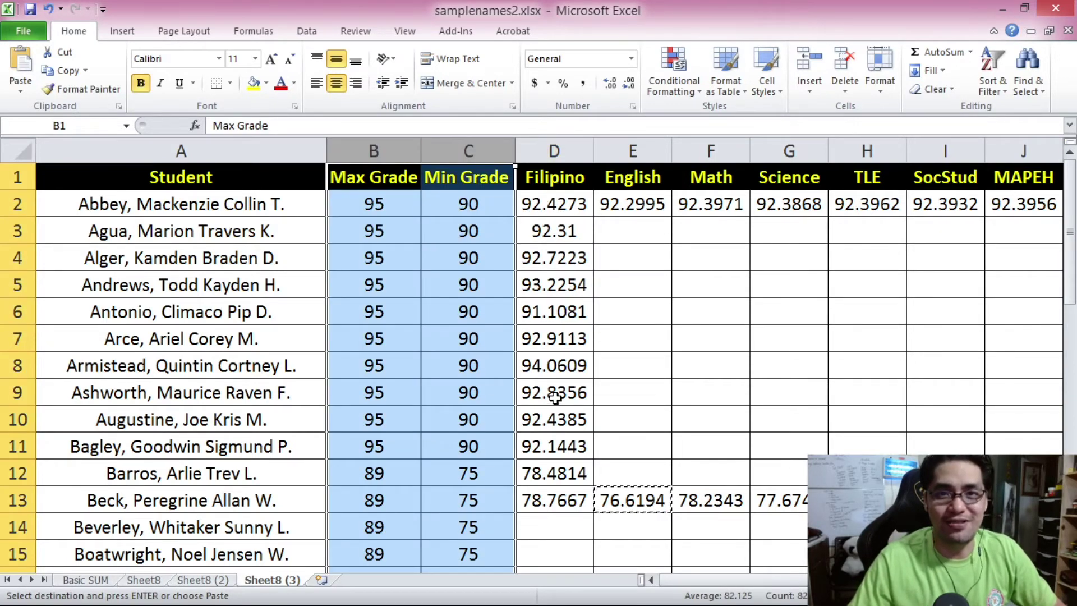
- Examine the English formula in E2 and which cells its C2 and D2 references point to
key(alt+Tab)
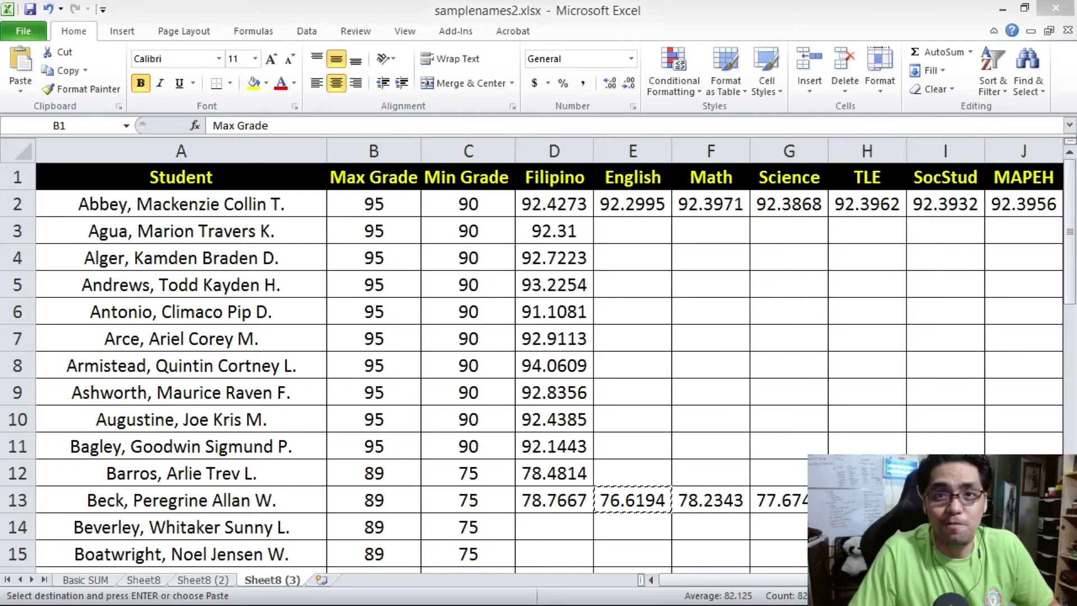
click(533, 215)
click(635, 223)
click(634, 212)
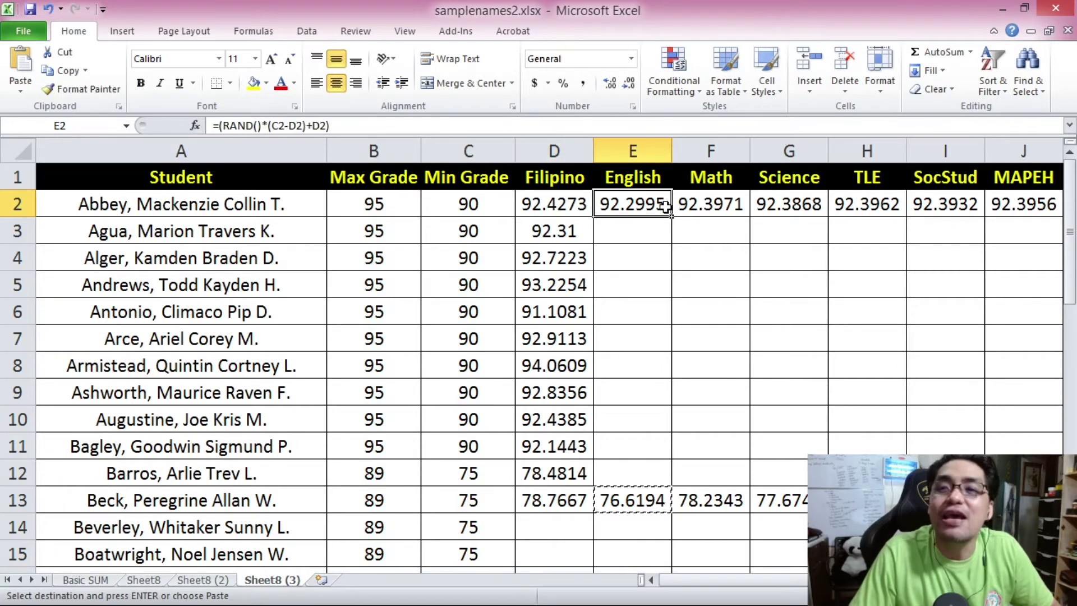
click(276, 126)
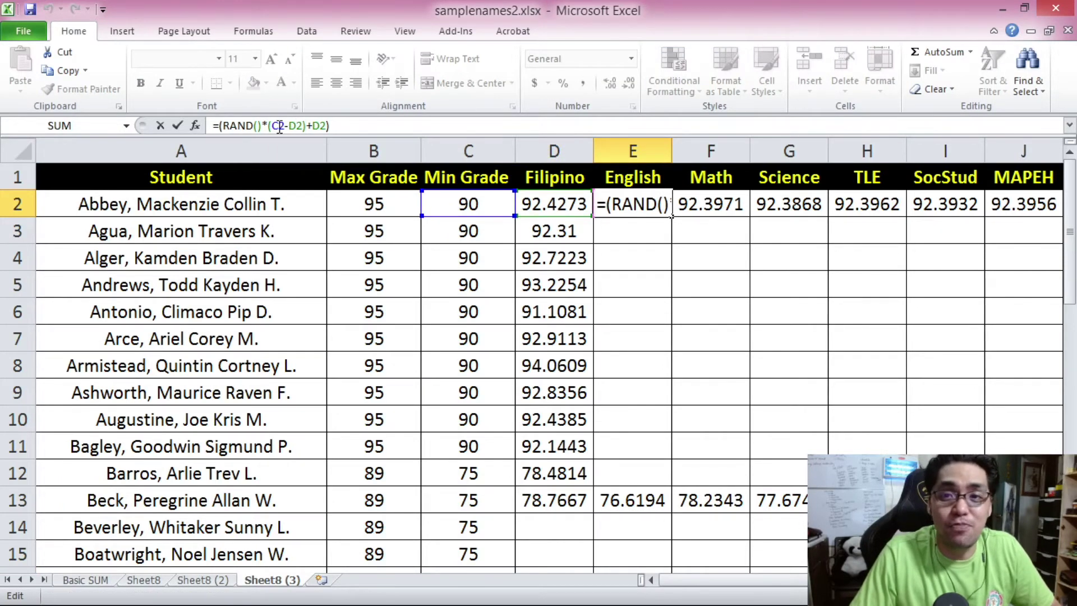
key(Escape)
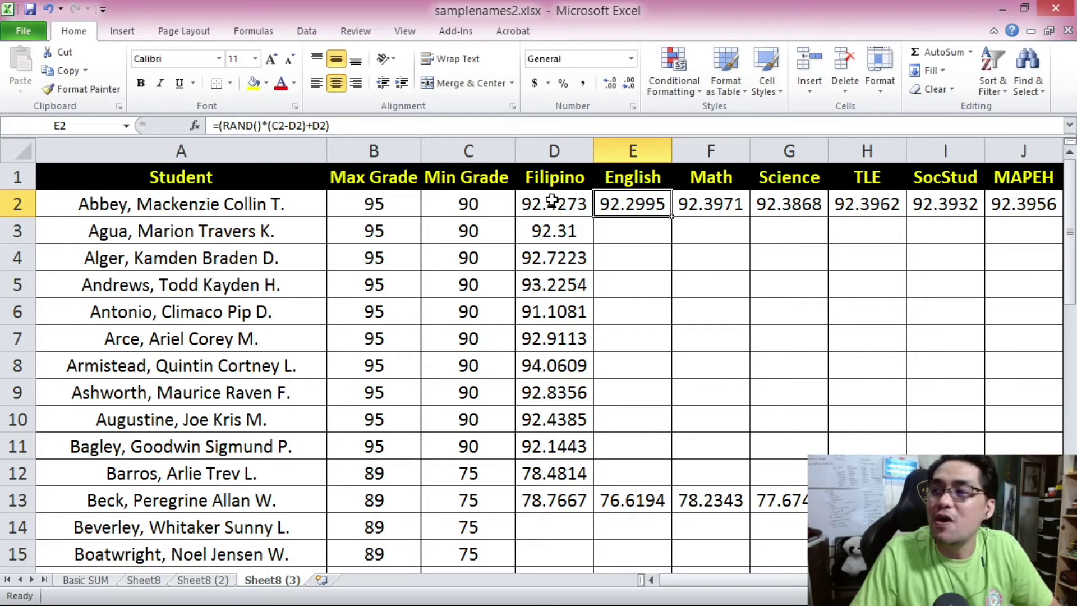
- Review the row 2 grades from Filipino to MAPEH and the remaining student rows down to the list's end
drag(560, 194, 1013, 203)
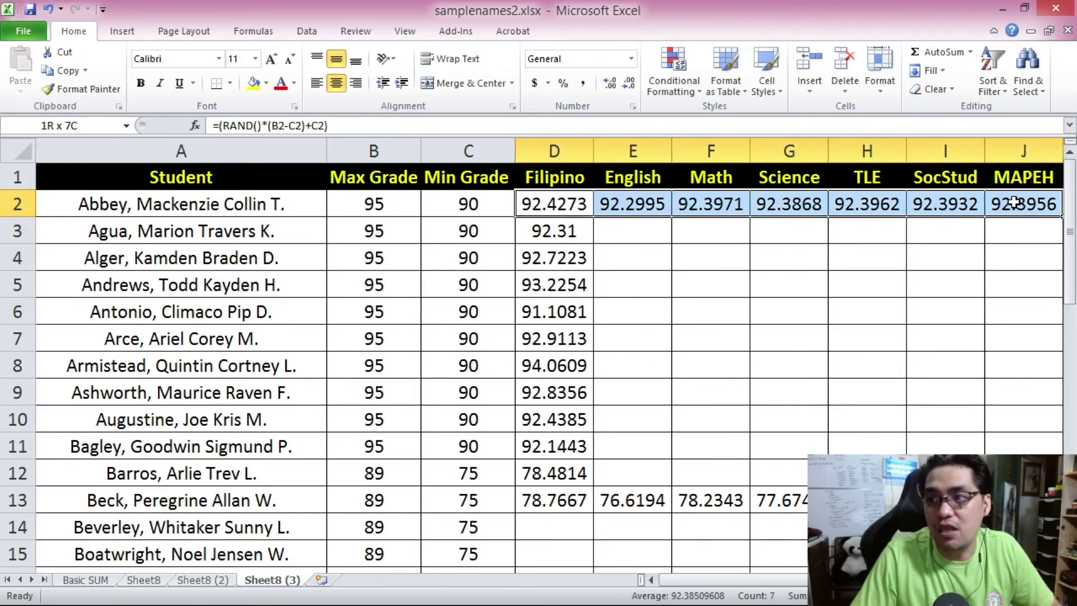
scroll(829, 248, down, 8)
scroll(829, 248, down, 6)
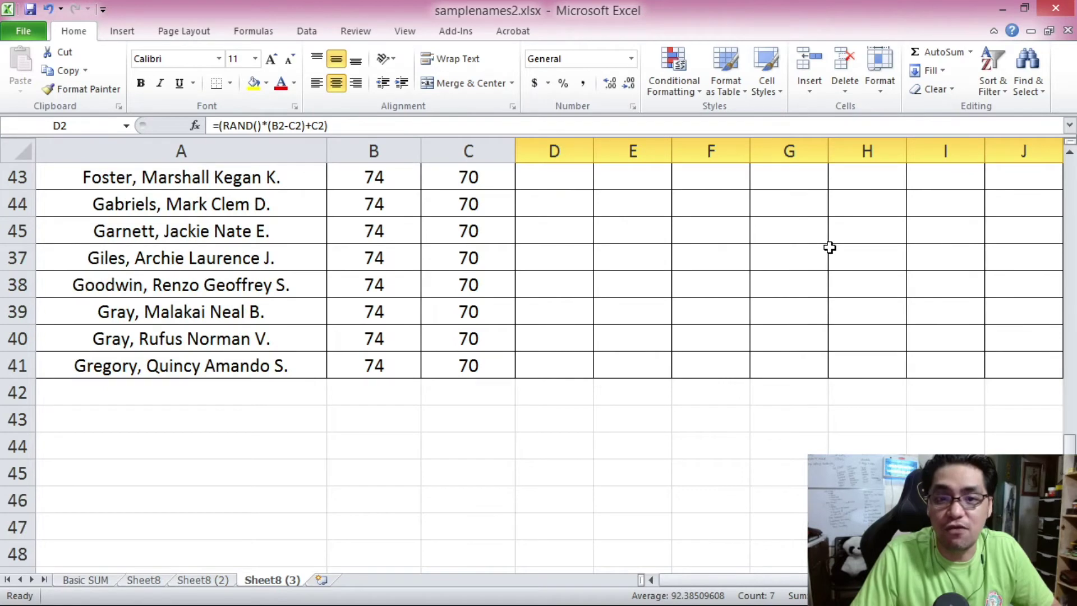
scroll(829, 248, up, 6)
scroll(830, 248, up, 8)
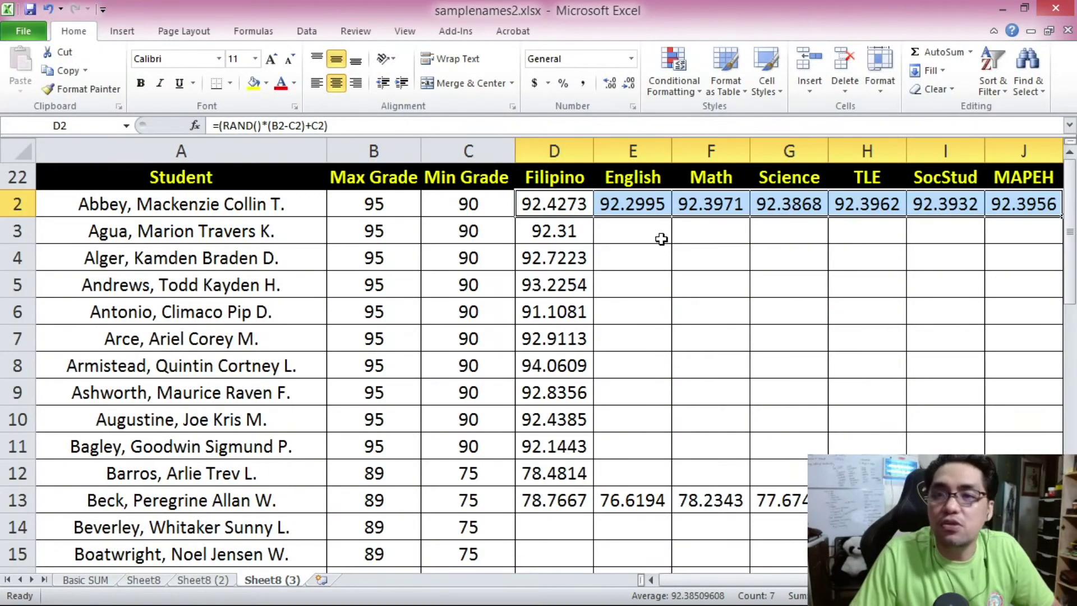
click(557, 205)
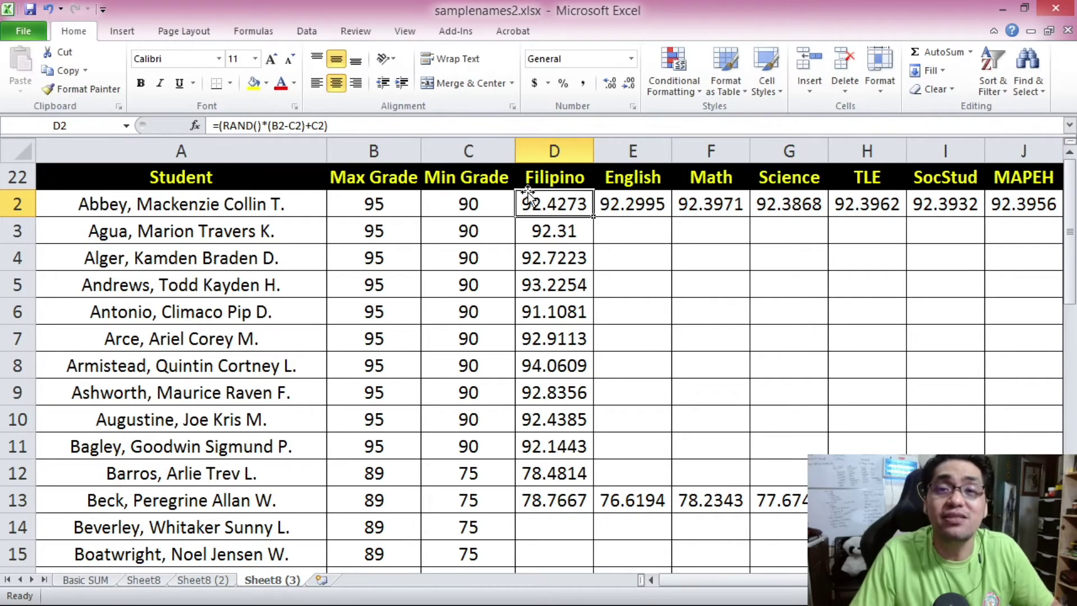
- On Sheet8 (2), examine the first student's Q1 percentage formula in C3 and its B3 and B2 references
key(ctrl+Page_Up)
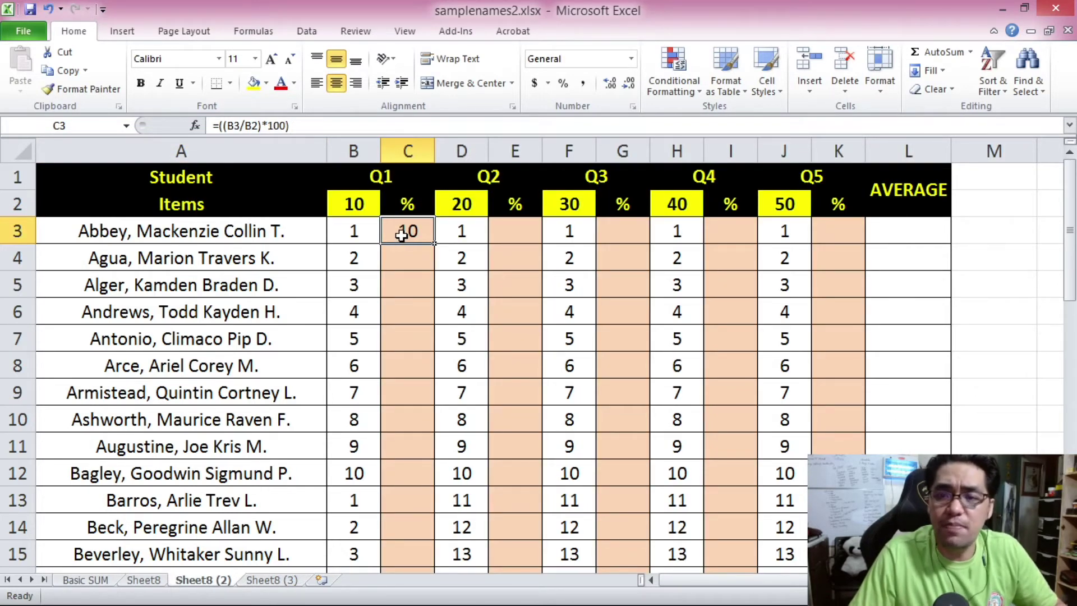
click(329, 121)
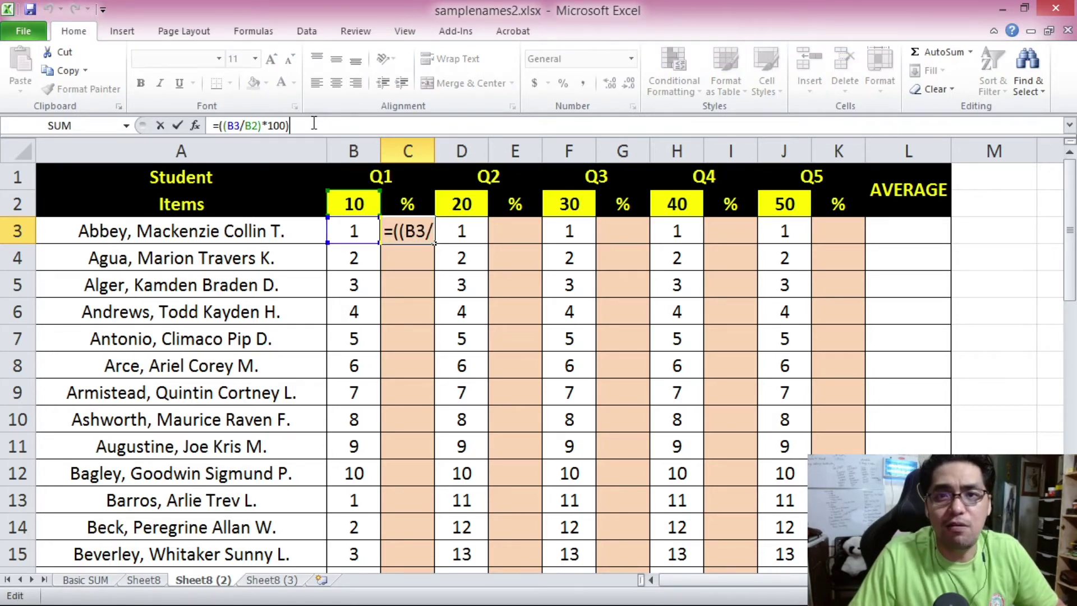
drag(314, 123, 203, 124)
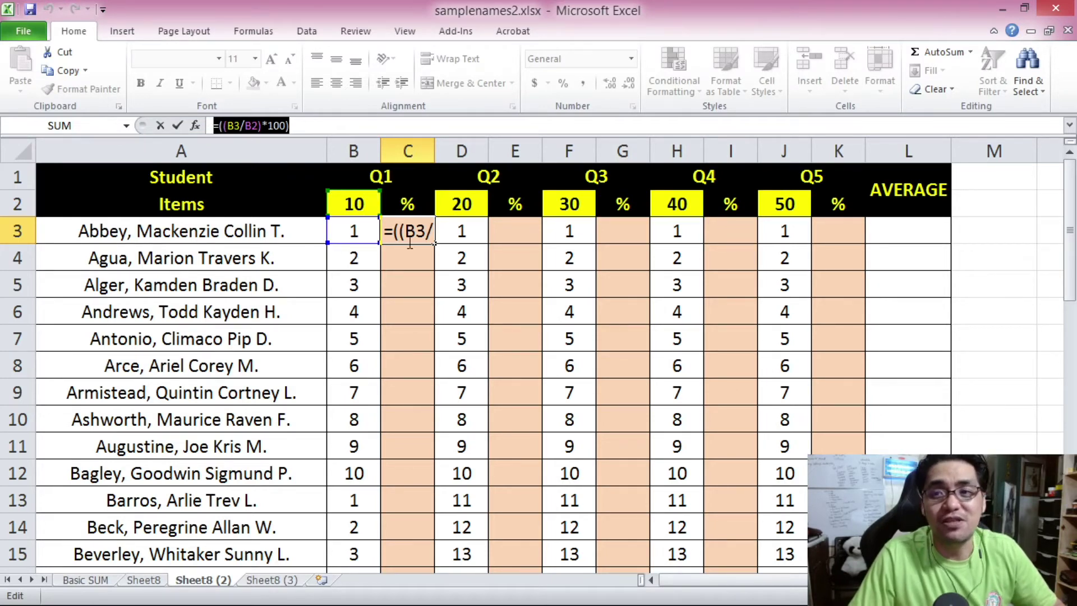
key(Escape)
- Look over the Q1 and Q2 percentage columns down the full student list
click(418, 150)
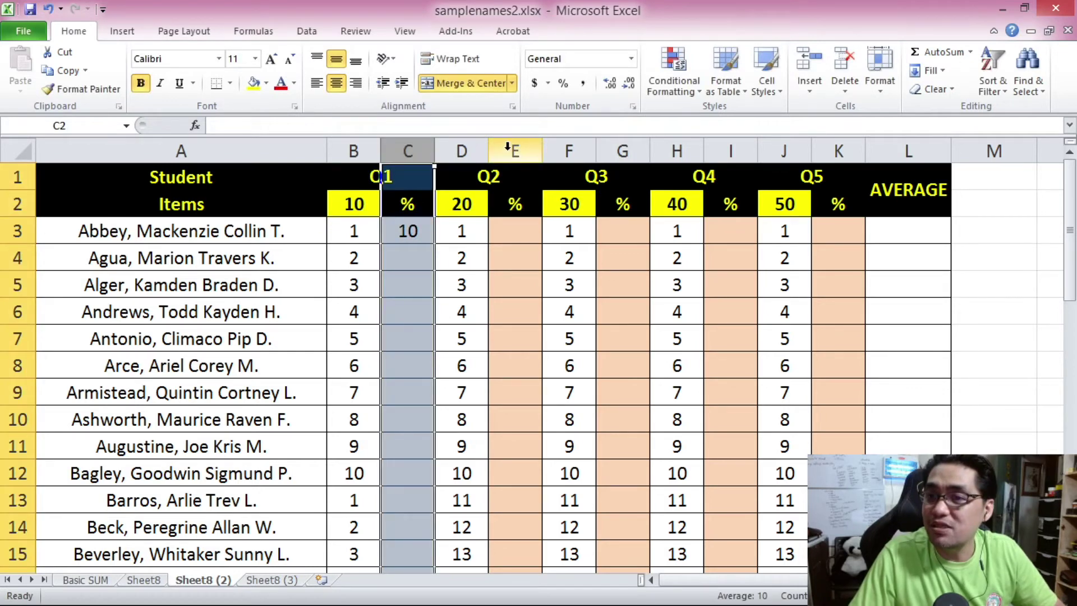
click(507, 149)
scroll(547, 278, down, 5)
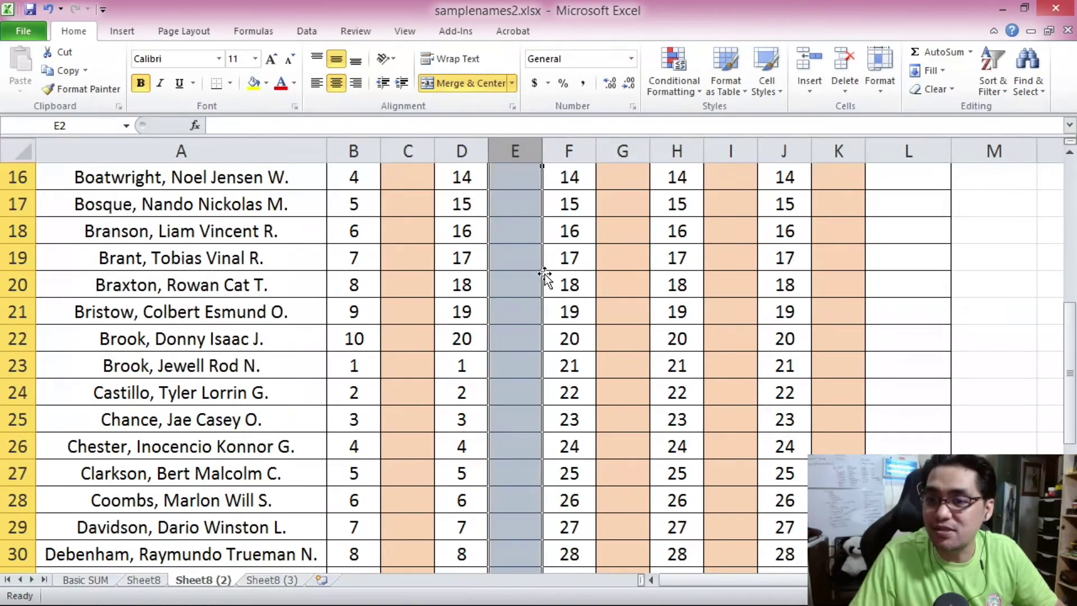
scroll(544, 273, down, 4)
scroll(544, 274, up, 8)
scroll(544, 274, up, 1)
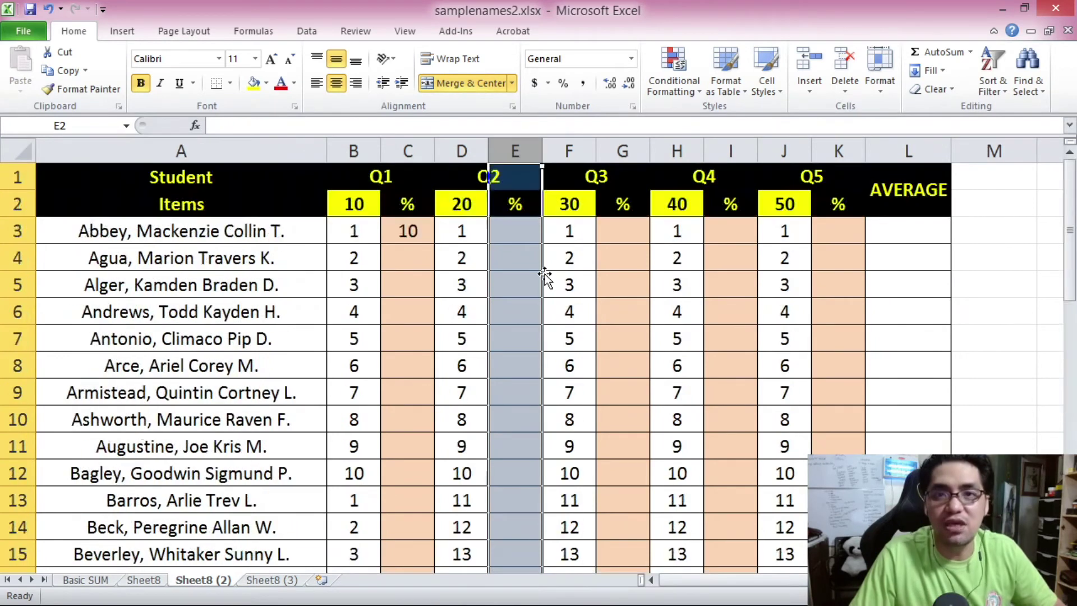
click(216, 178)
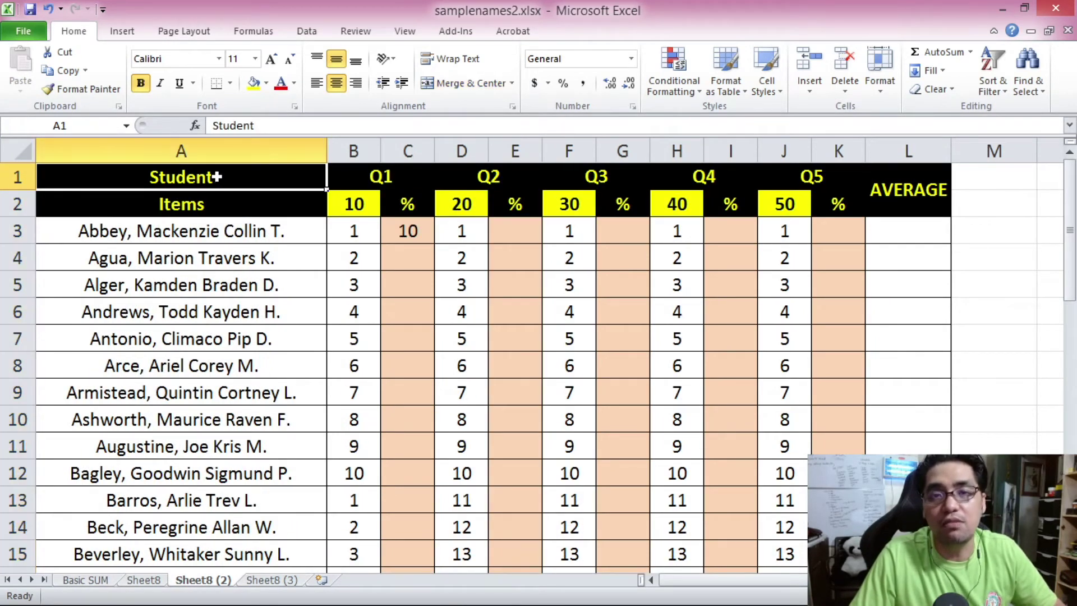
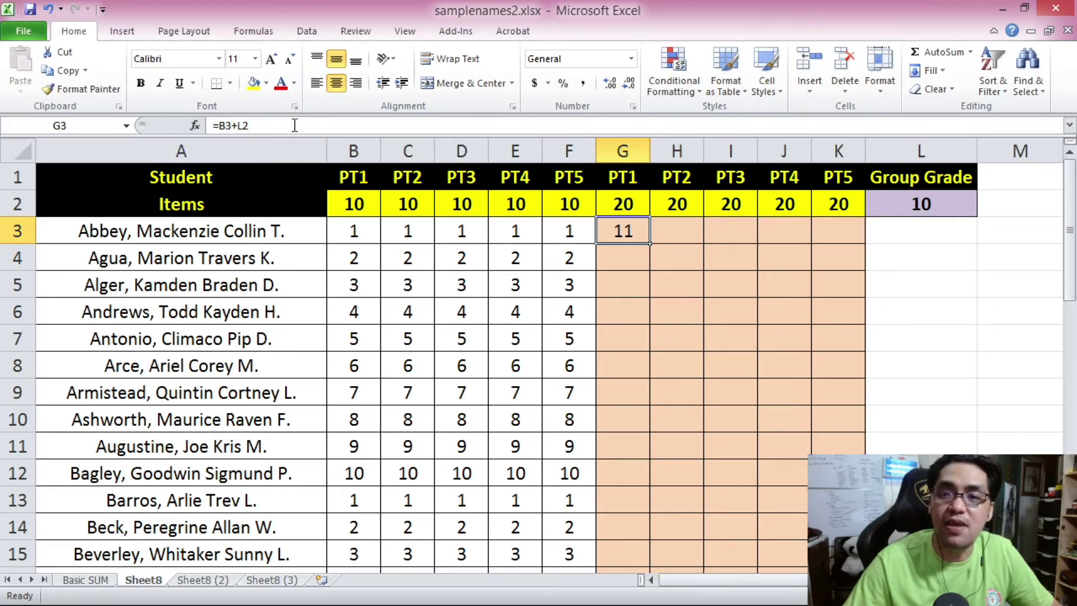
- On the Sheet8 worksheet, examine the PT1 formula in G3, focusing on its L2 reference to Group Grade
click(273, 126)
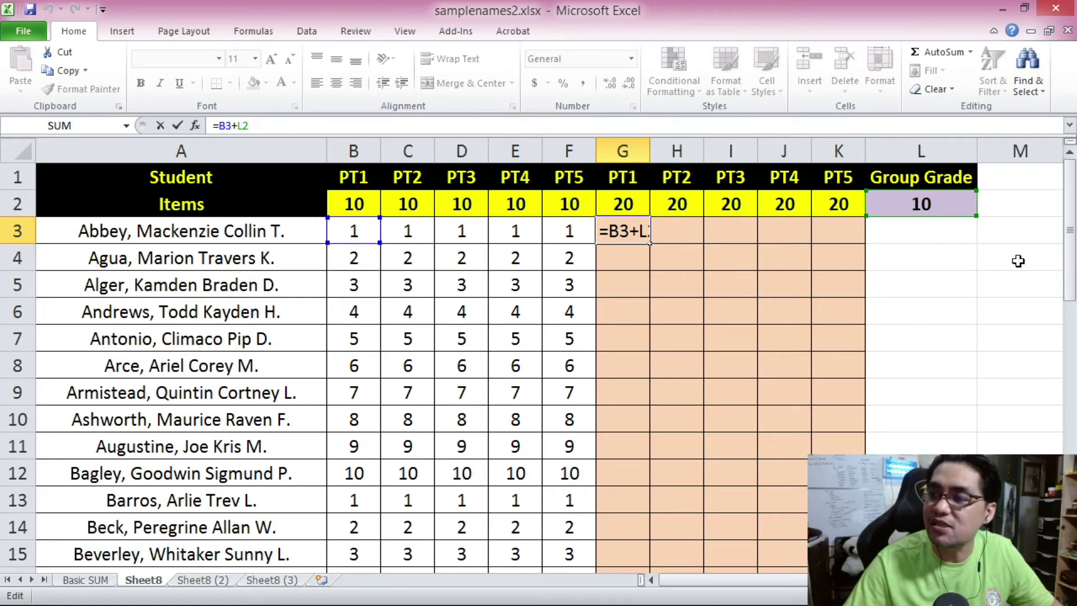
mouse_move(1070, 264)
mouse_down()
mouse_move(1072, 388)
mouse_move(1071, 261)
mouse_up()
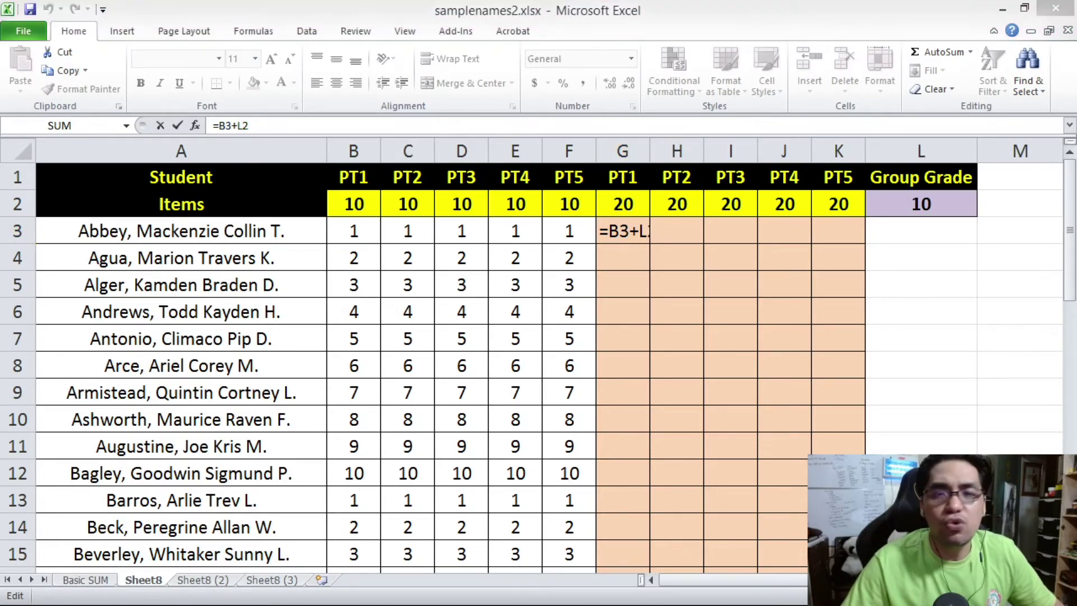
click(258, 125)
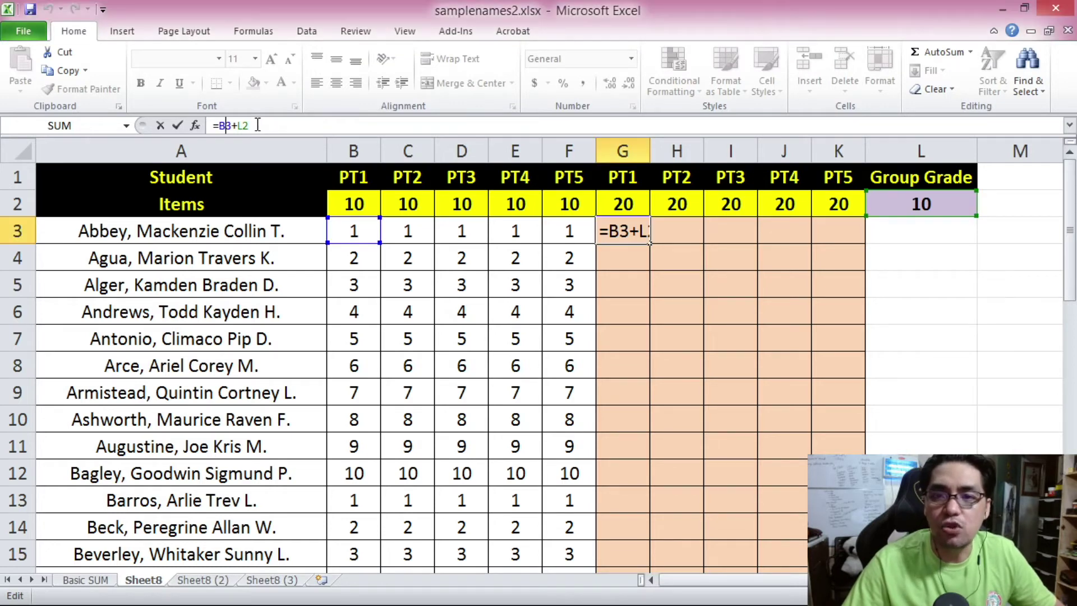
drag(254, 126, 239, 127)
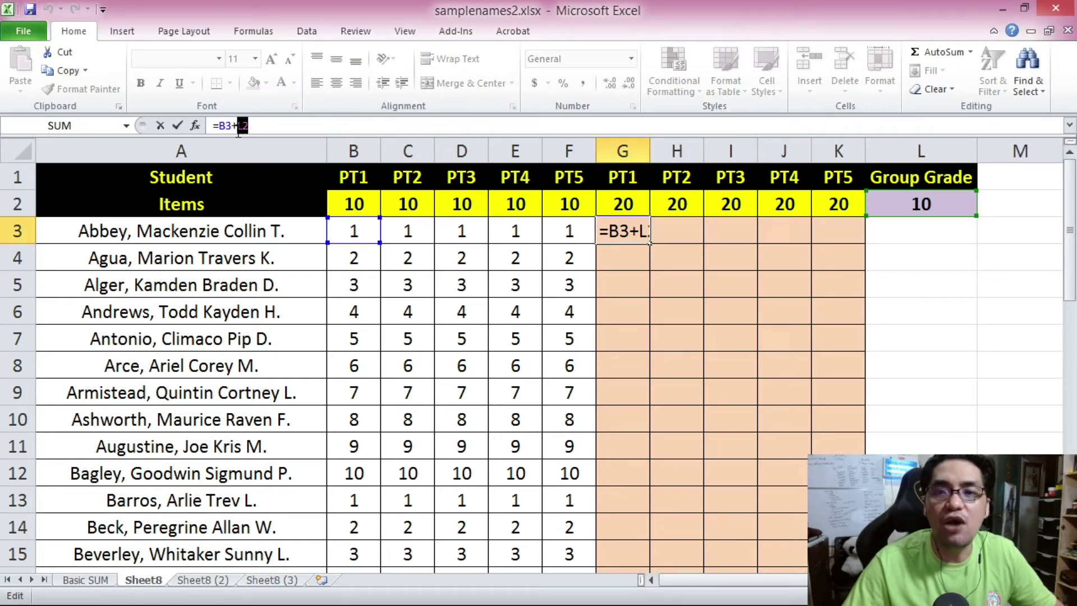
- Make the Group Grade reference in G3 absolute so the formula reads =B3+$L$2
click(243, 126)
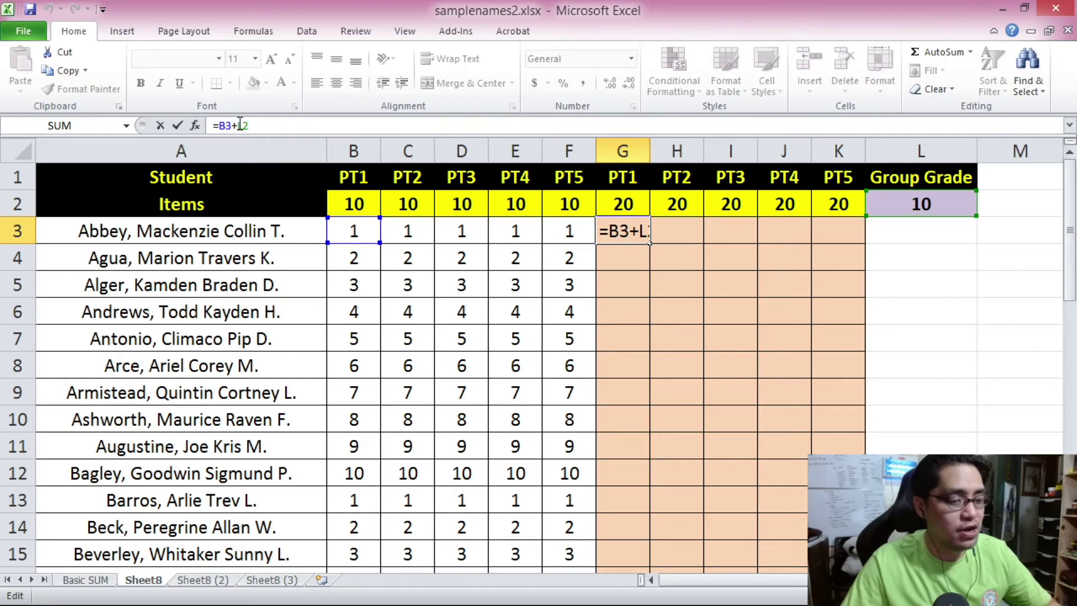
click(240, 125)
text($)
key(Right)
text($)
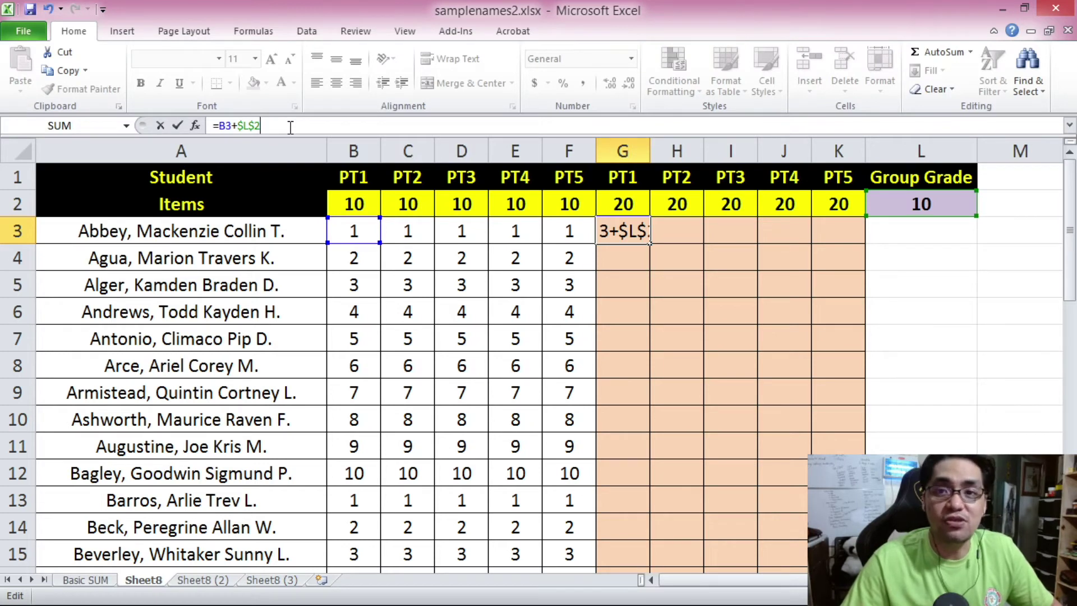
key(Return)
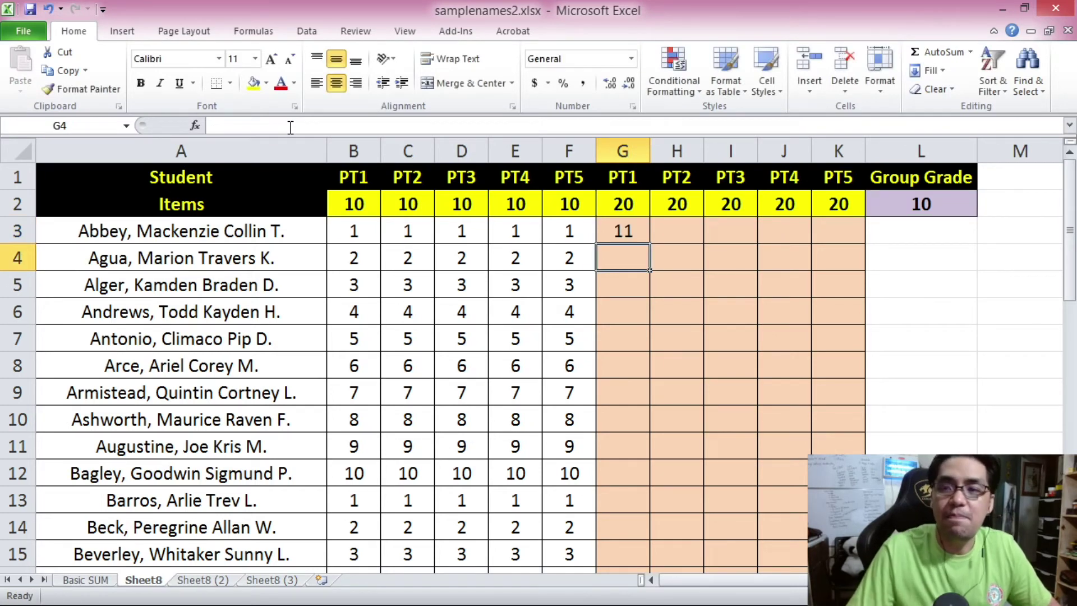
- Examine the dollar sign before the column letter in G3's absolute $L$2 reference
click(640, 225)
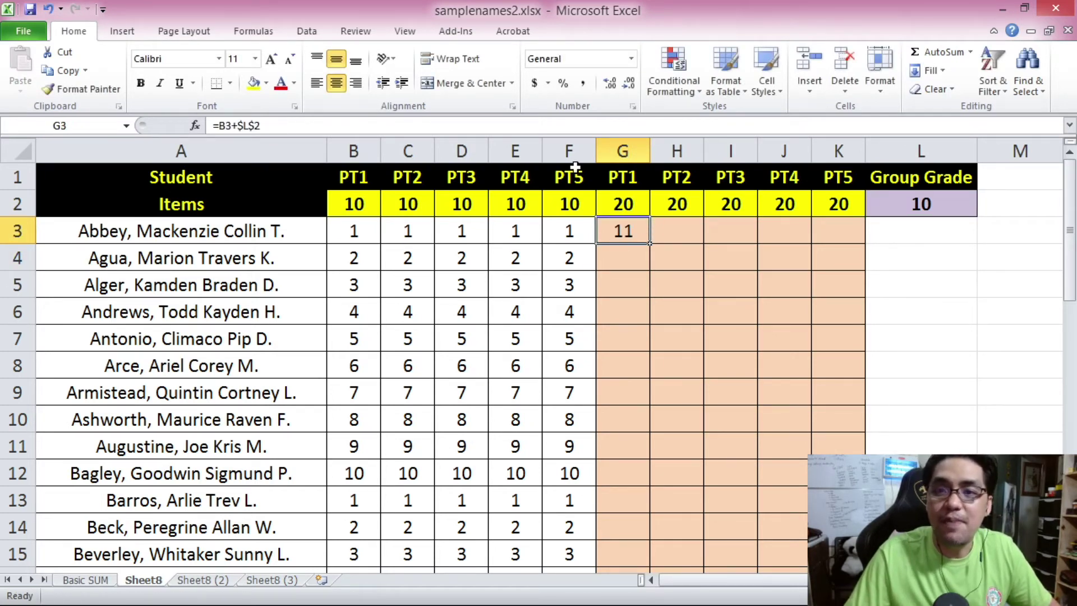
click(244, 124)
drag(245, 124, 251, 128)
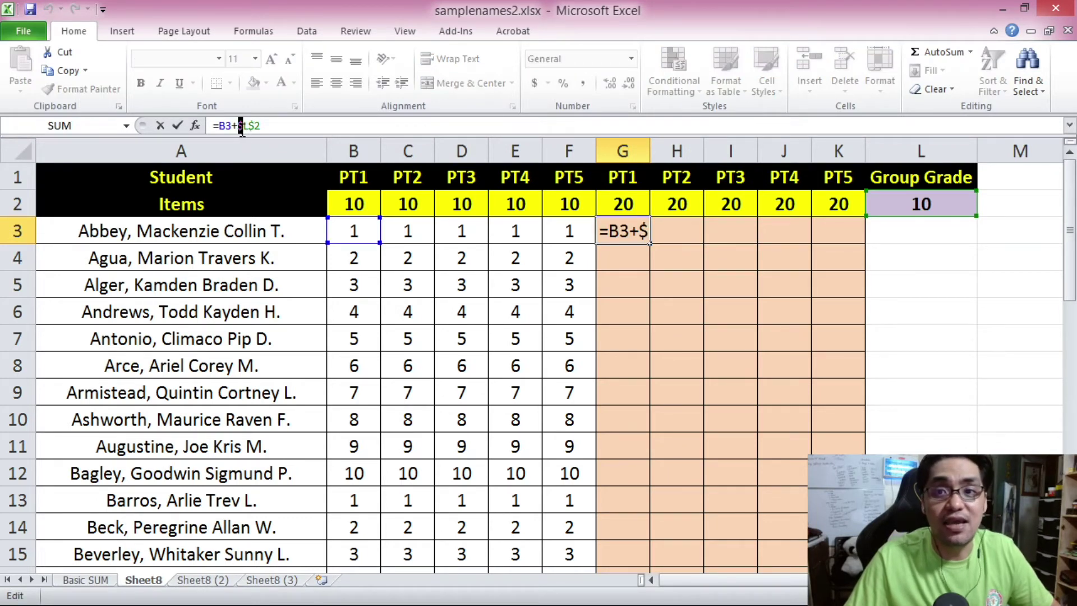
- In G3's formula, cycle the L2 reference through its absolute and mixed forms, finishing with =B3+$L$2
drag(253, 125, 249, 127)
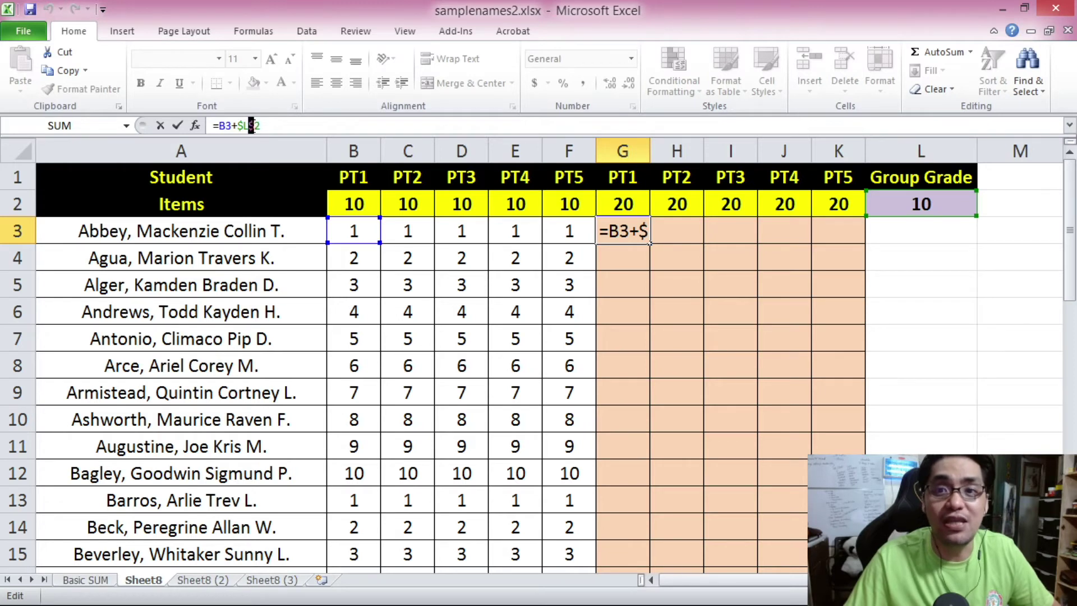
click(305, 132)
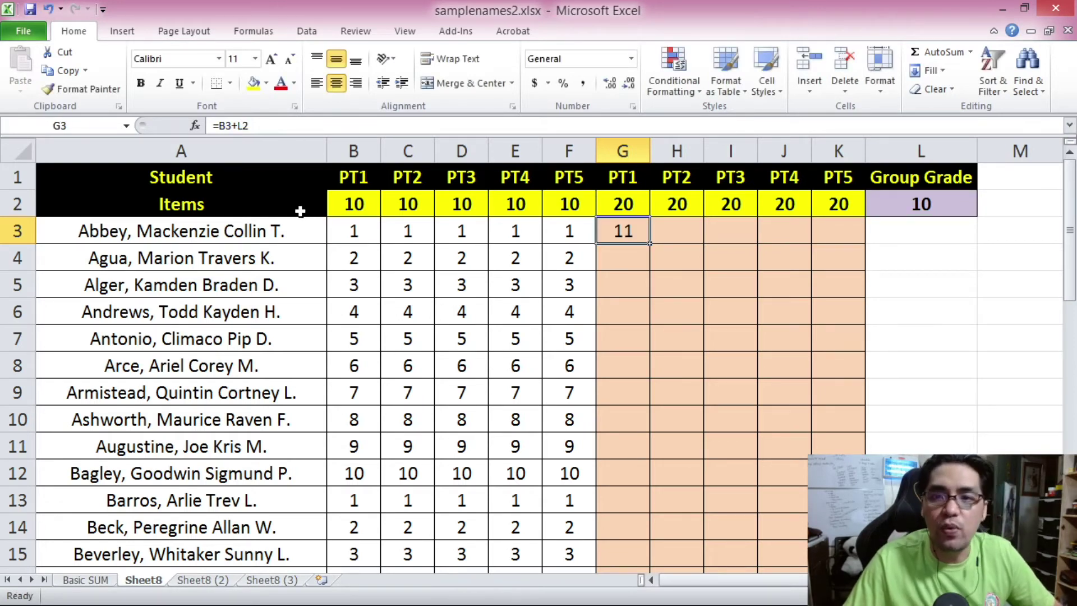
click(247, 124)
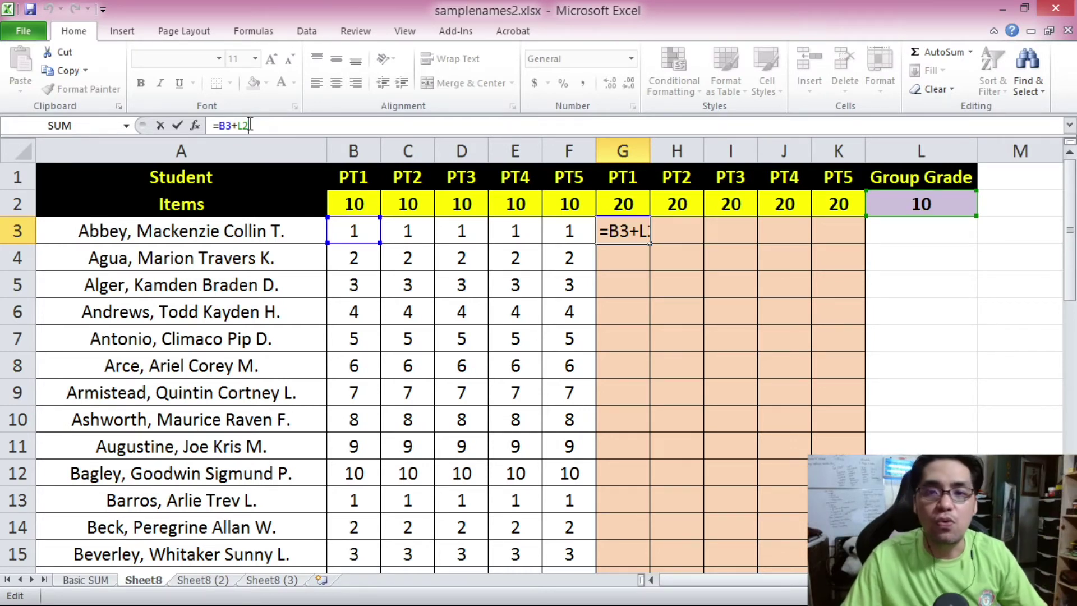
key(F4)
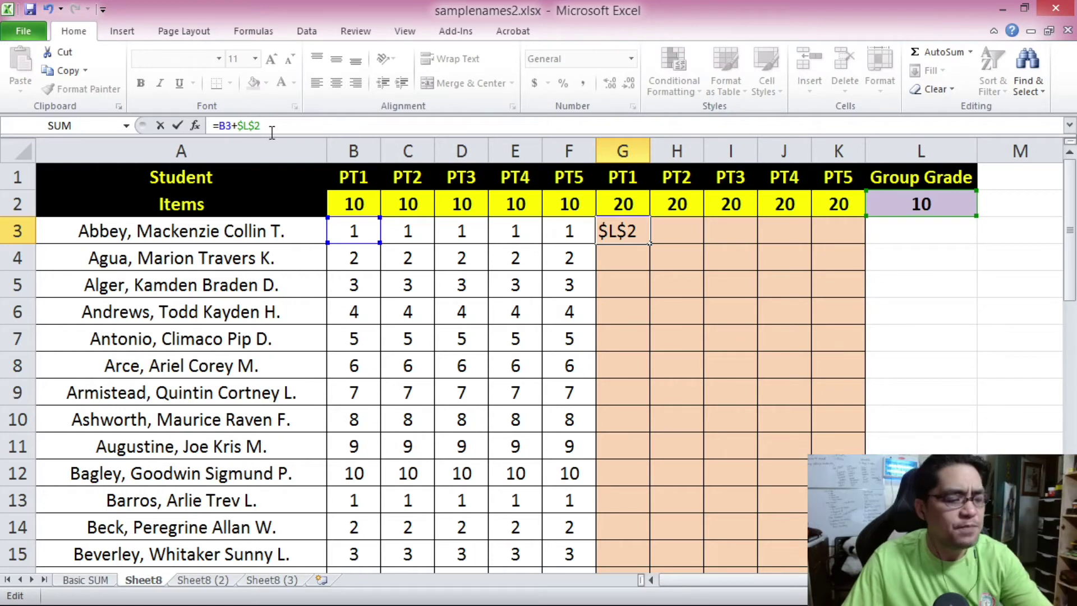
key(F4)
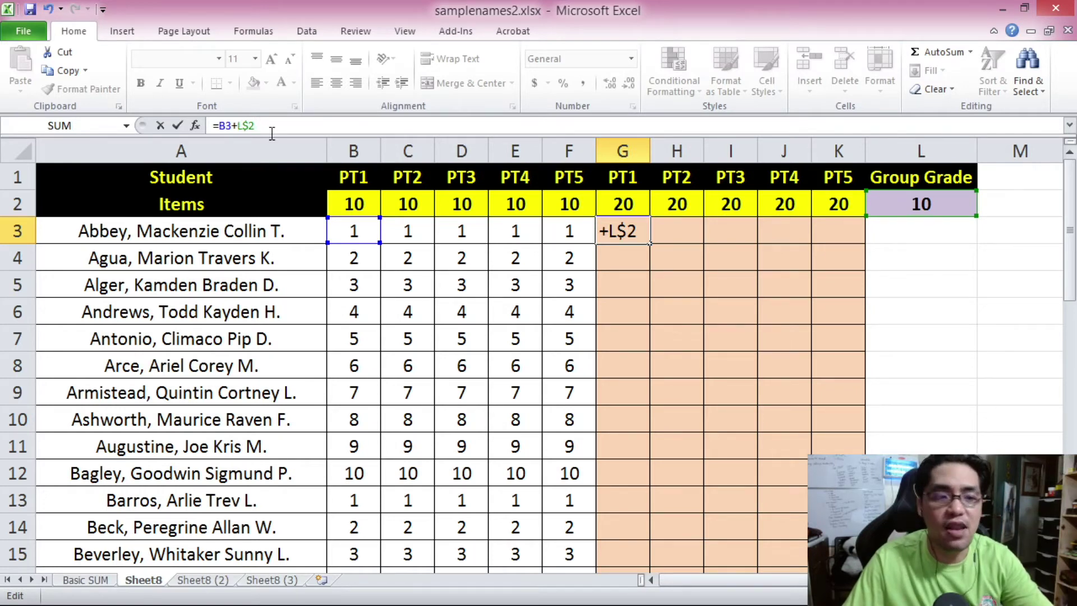
key(F4)
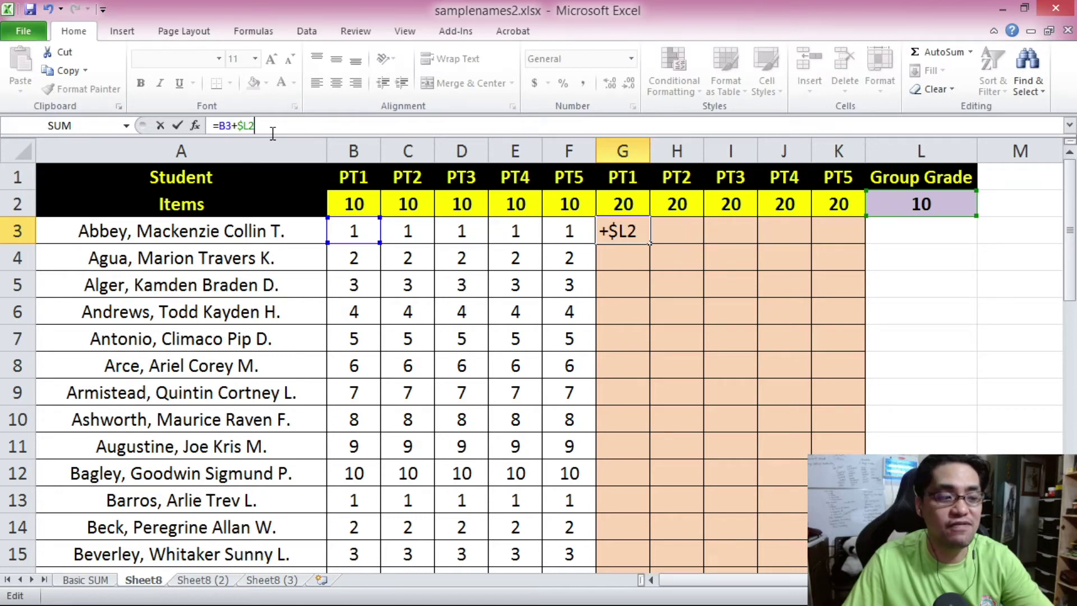
key(F4)
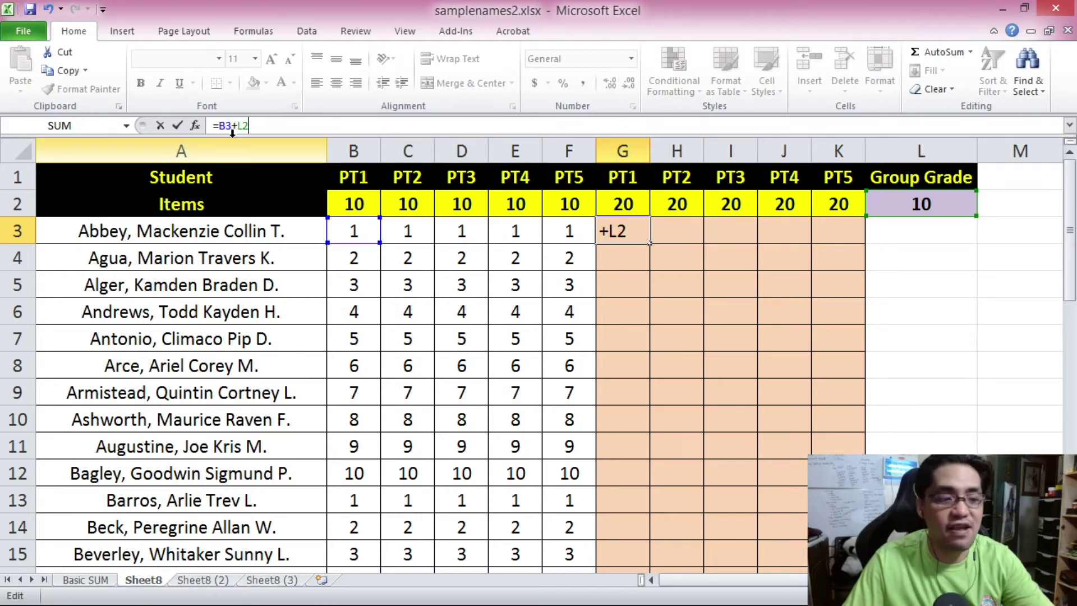
key(F4)
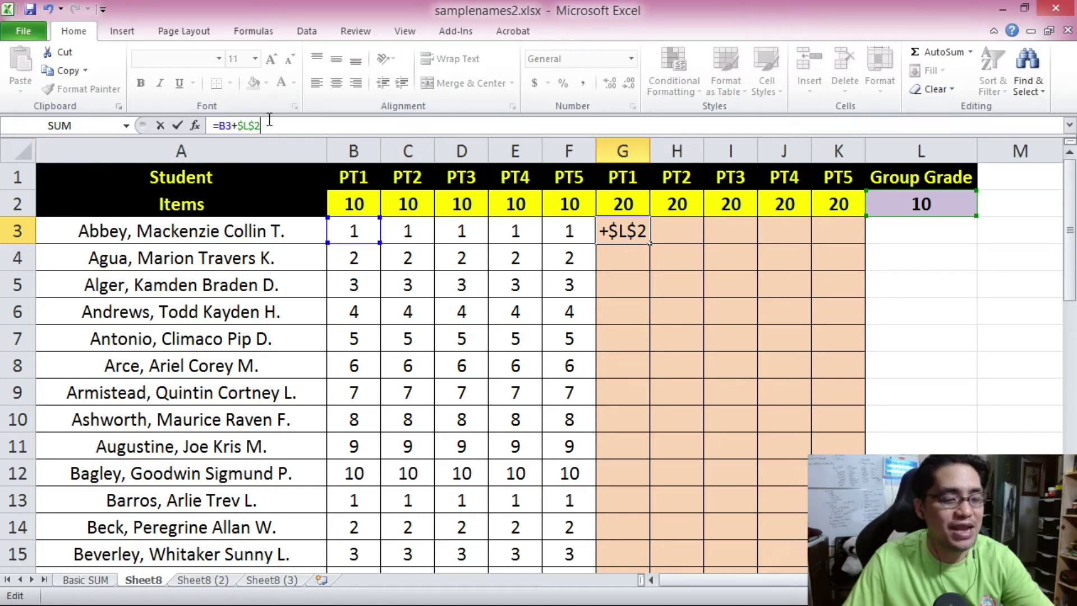
key(F4)
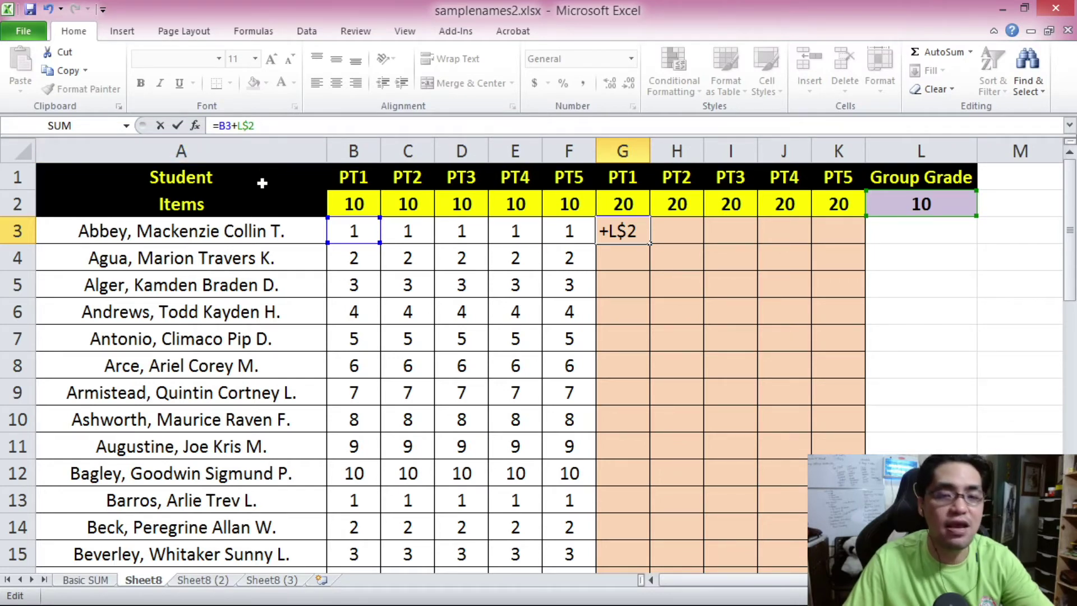
key(F4)
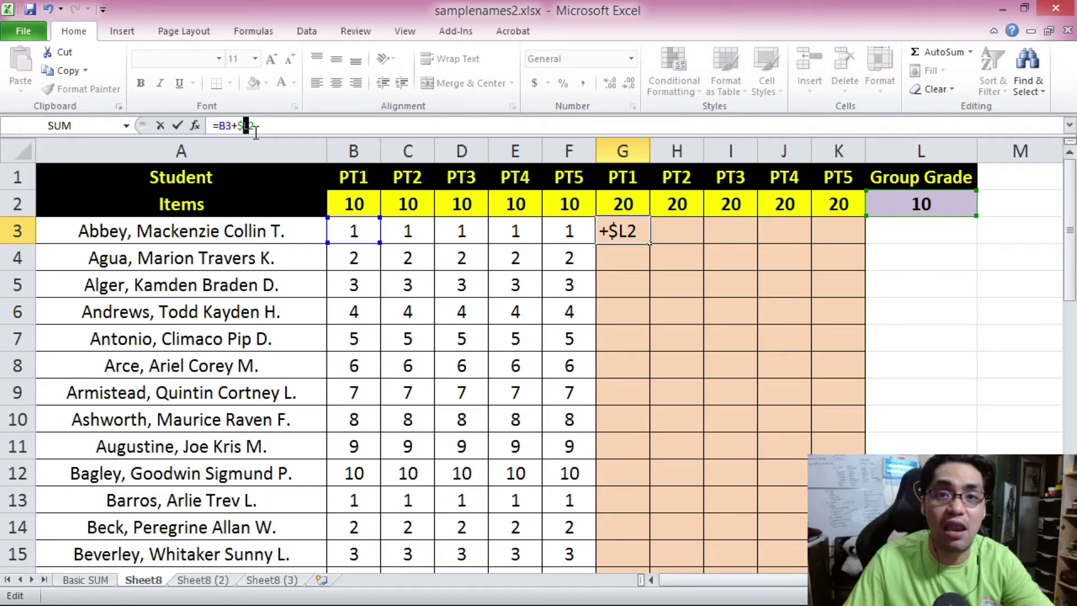
key(F4)
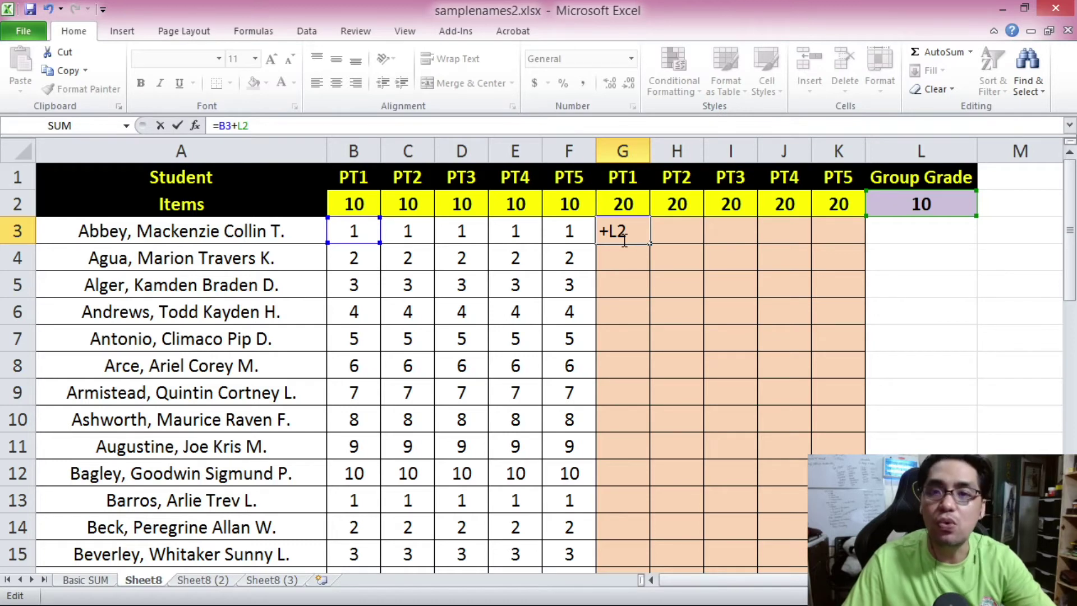
key(F4)
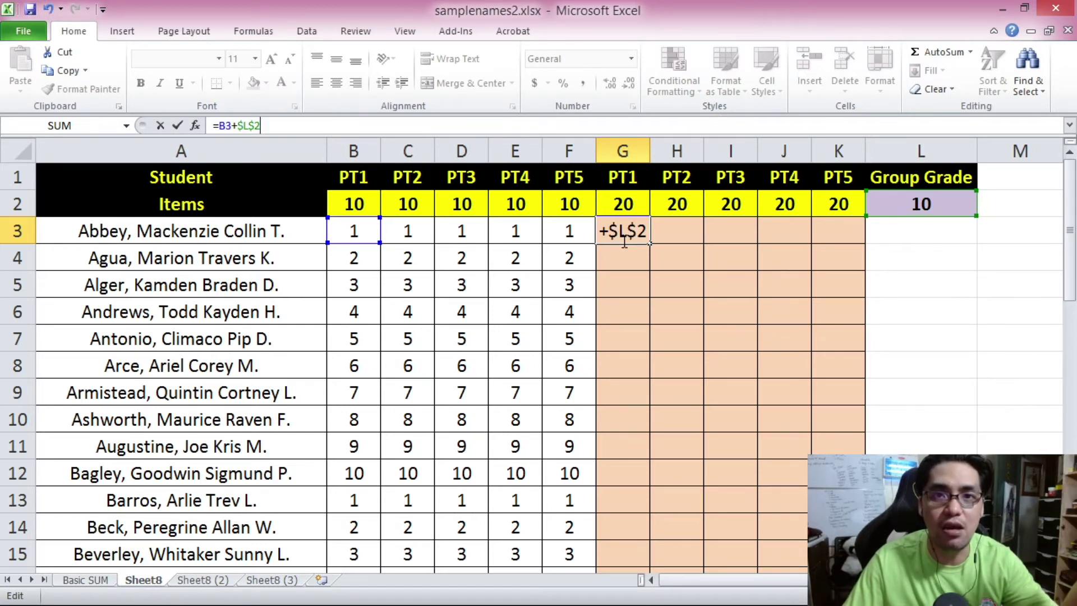
key(Return)
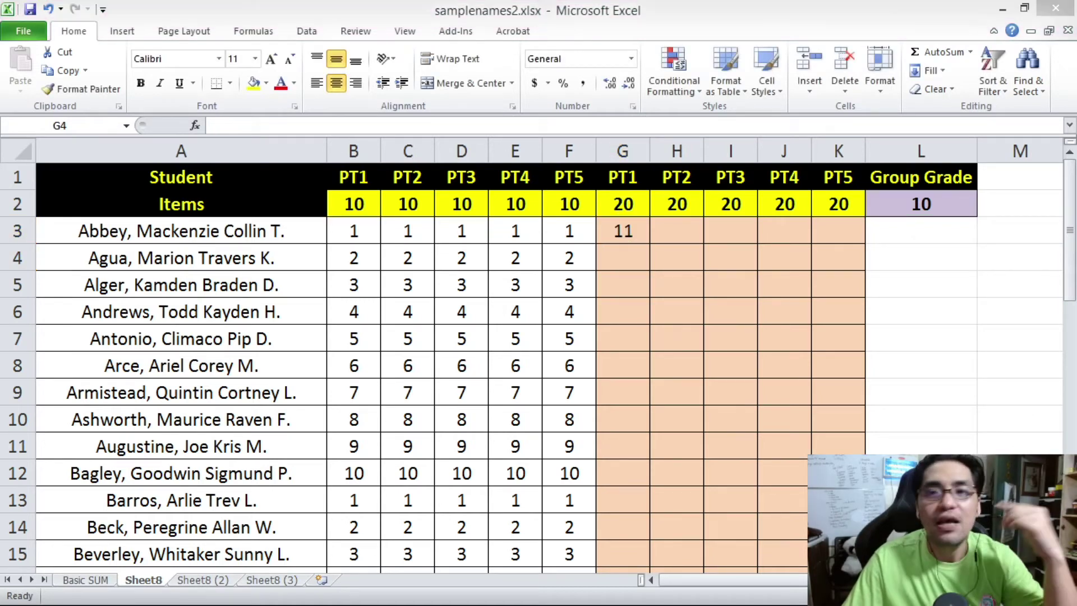
- Copy the formula from G3 into H3, the PT2 score cell of the same student
click(631, 231)
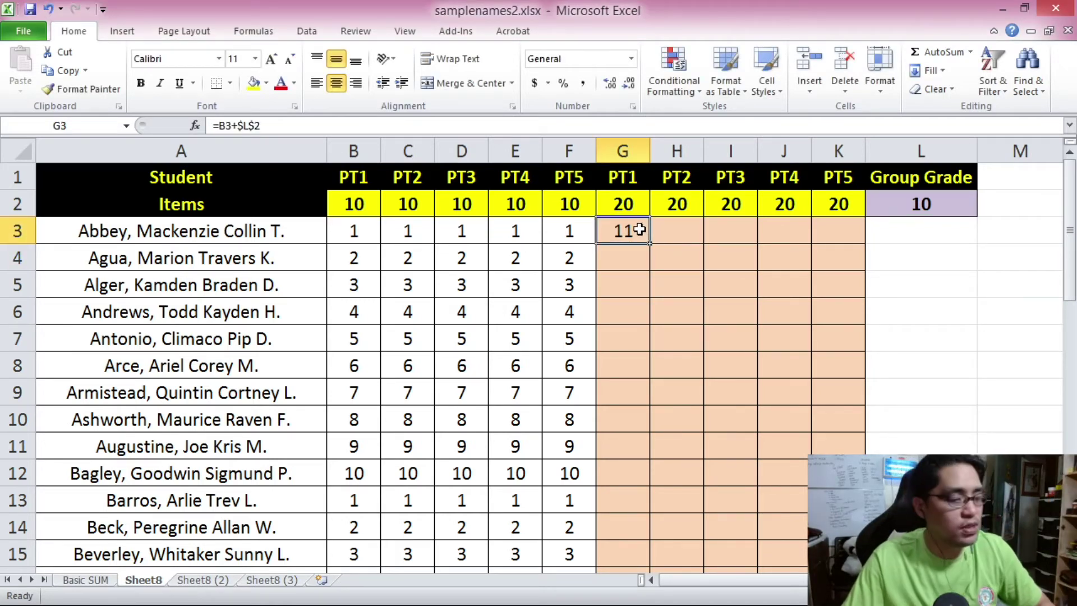
key(ctrl+c)
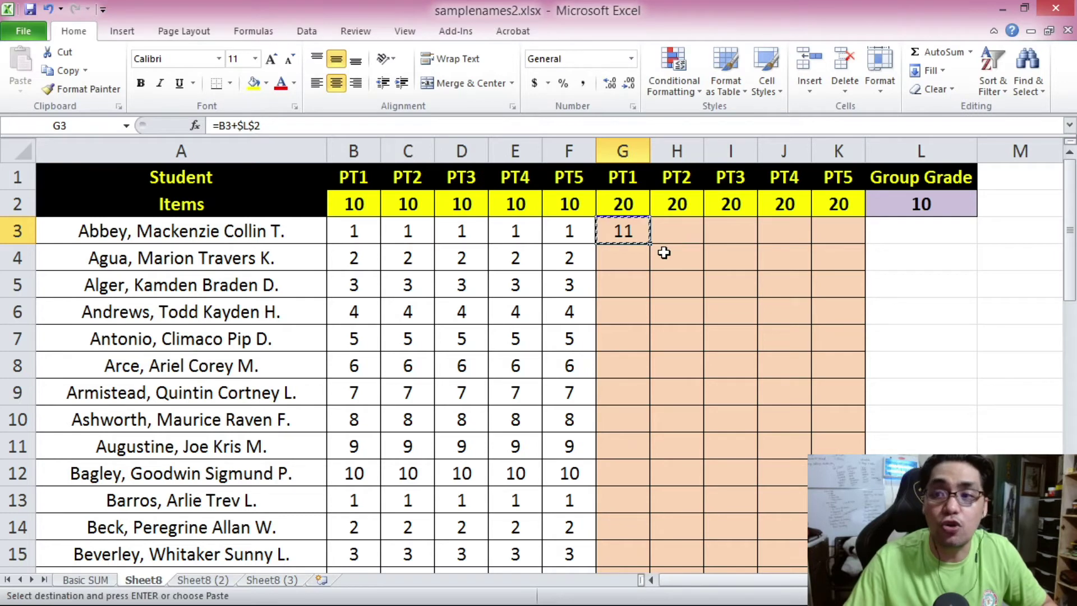
click(665, 237)
key(ctrl+v)
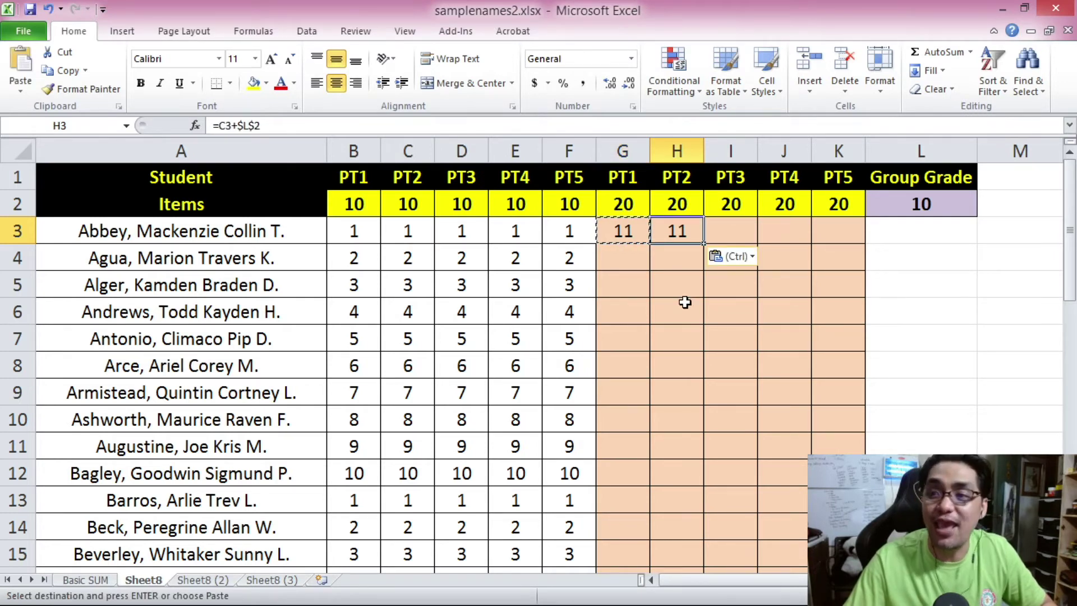
- Examine the relative and absolute references in the formulas of G3 and H3
click(634, 234)
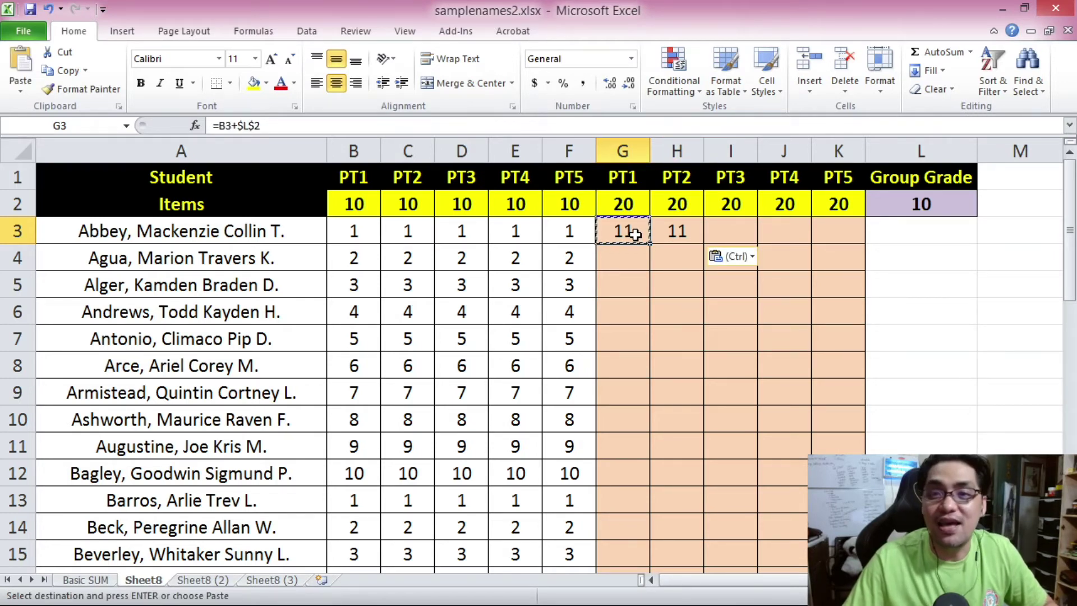
click(224, 125)
double_click(225, 125)
double_click(245, 125)
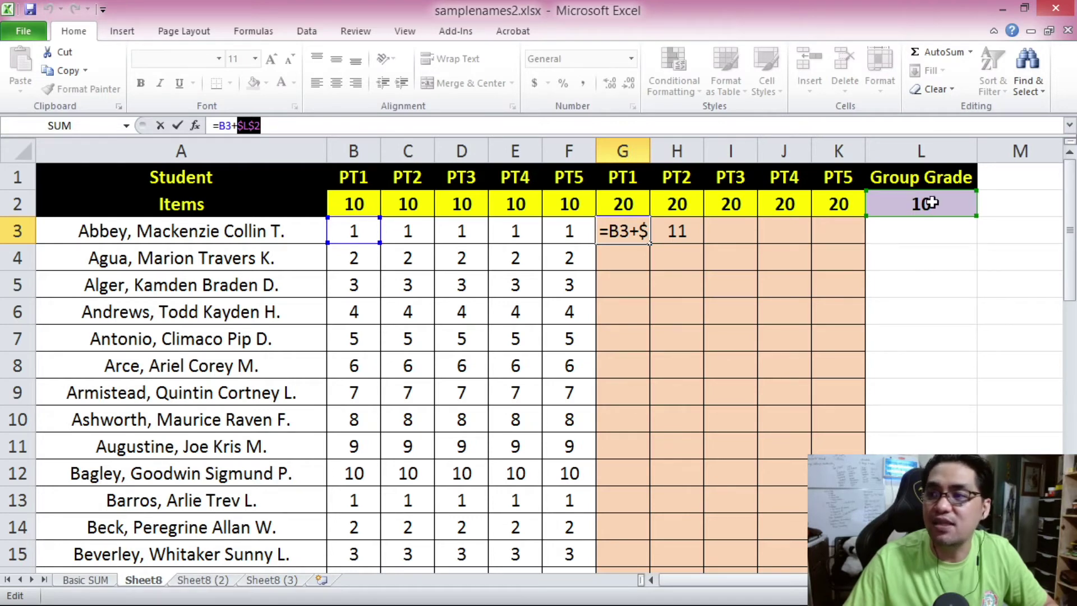
key(ctrl+Return)
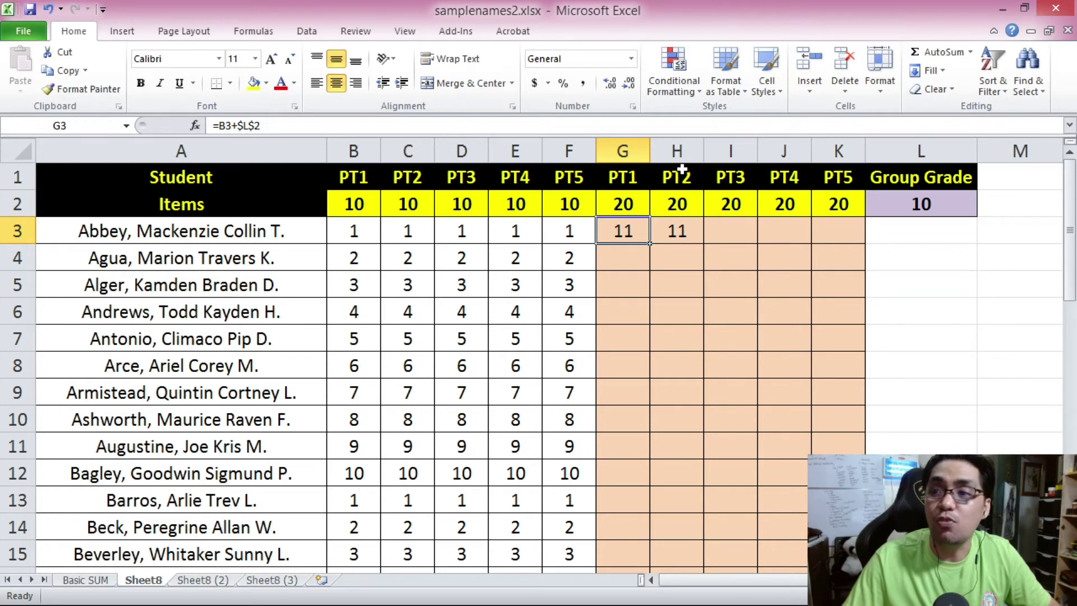
click(685, 232)
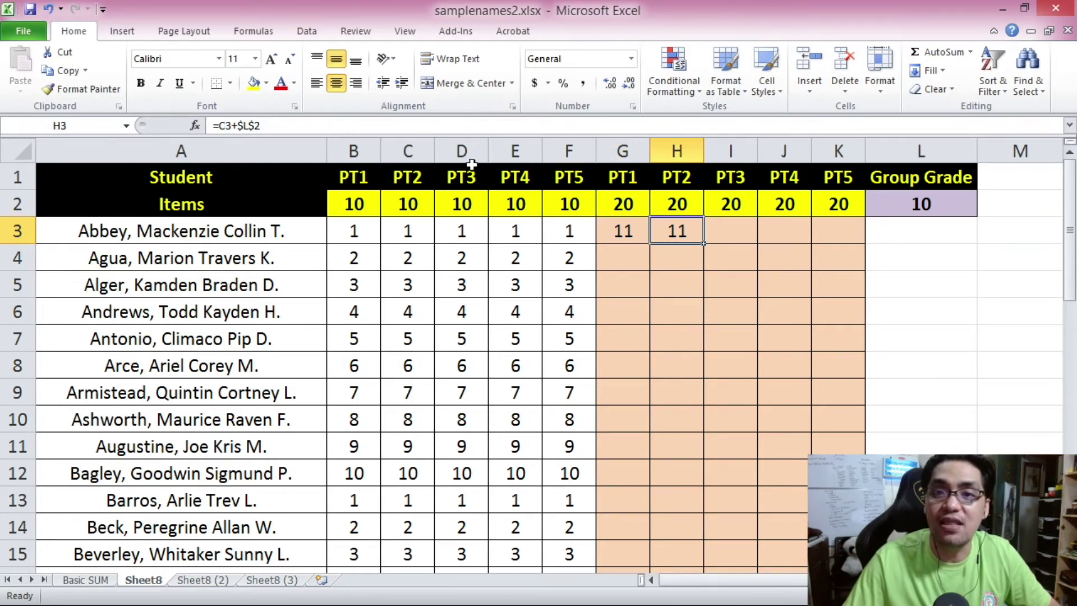
click(226, 126)
drag(237, 126, 263, 127)
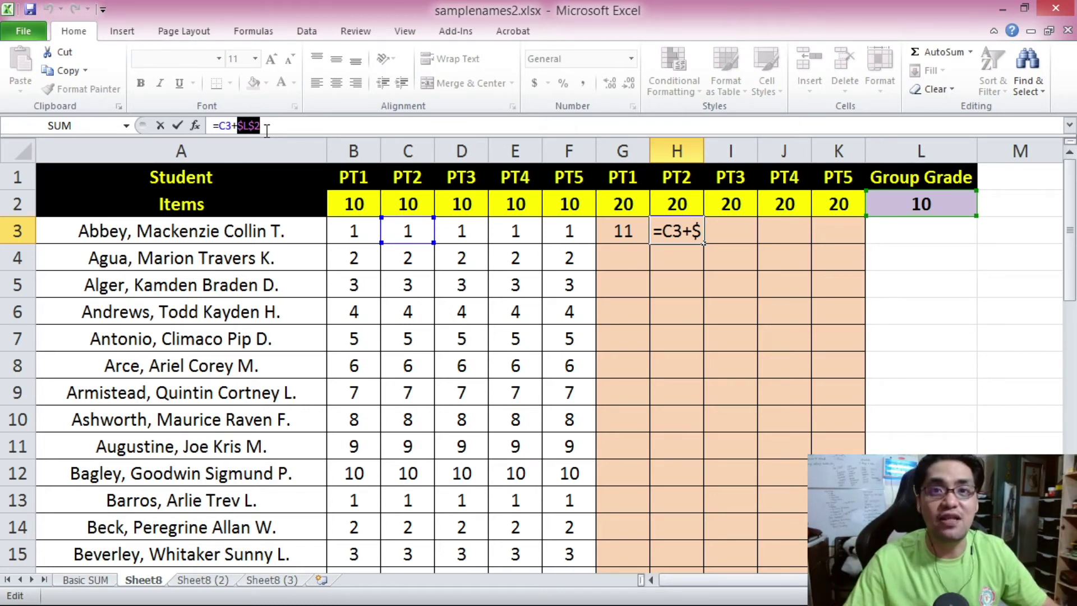
key(Return)
- Copy G3's formula into the whole shaded score block G3:K42
click(627, 230)
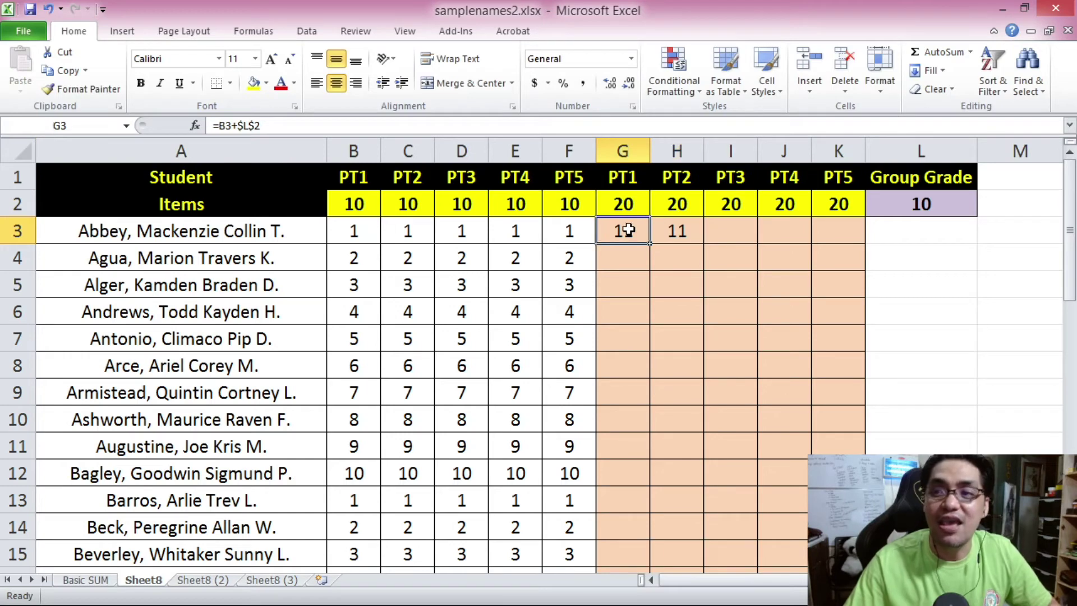
key(ctrl+c)
scroll(749, 291, down, 12)
scroll(757, 300, down, 1)
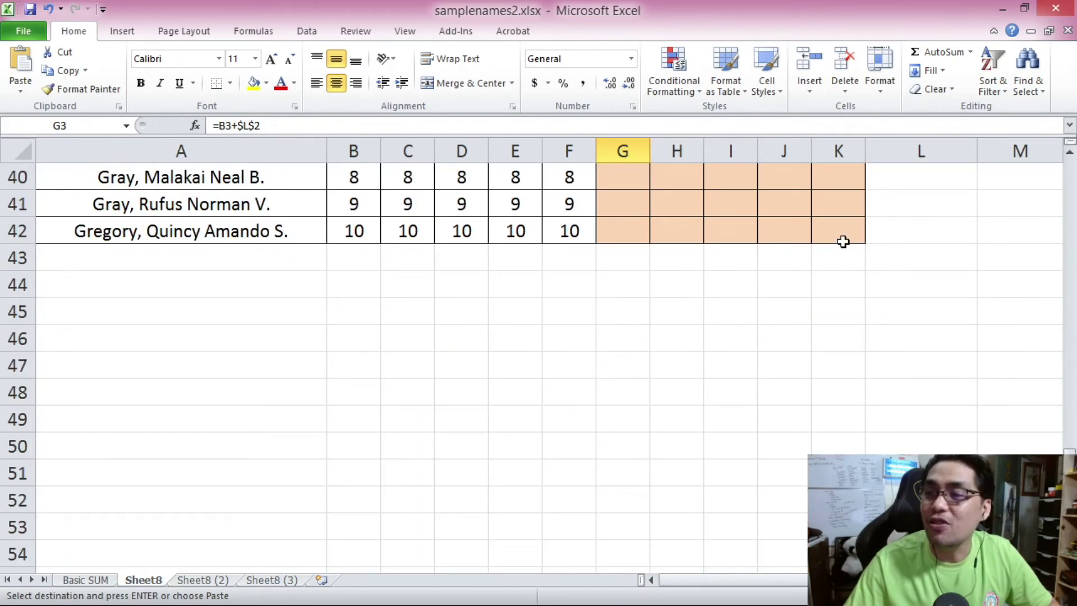
shift+click(841, 239)
scroll(808, 301, up, 13)
key(ctrl+v)
click(737, 368)
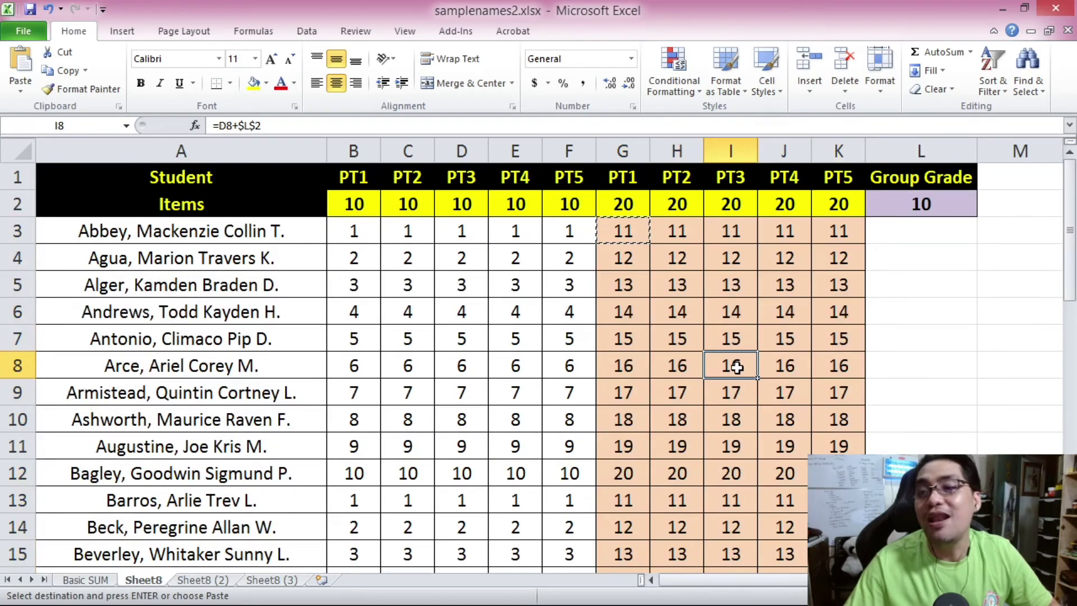
- Check the copied formulas in G3 and J3 against the original score in B3, and end copy mode
click(614, 236)
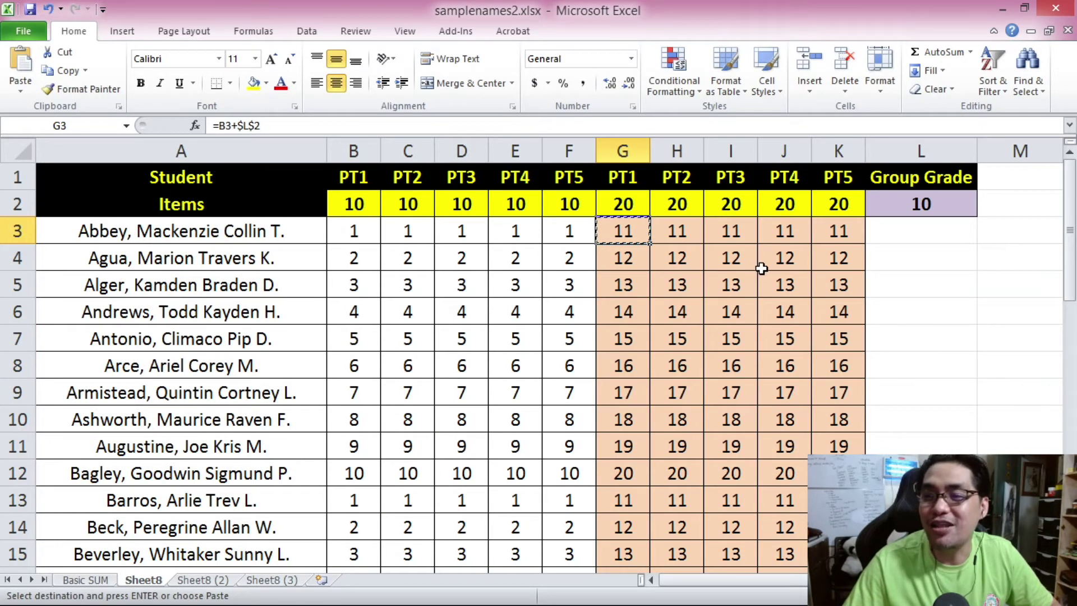
click(373, 230)
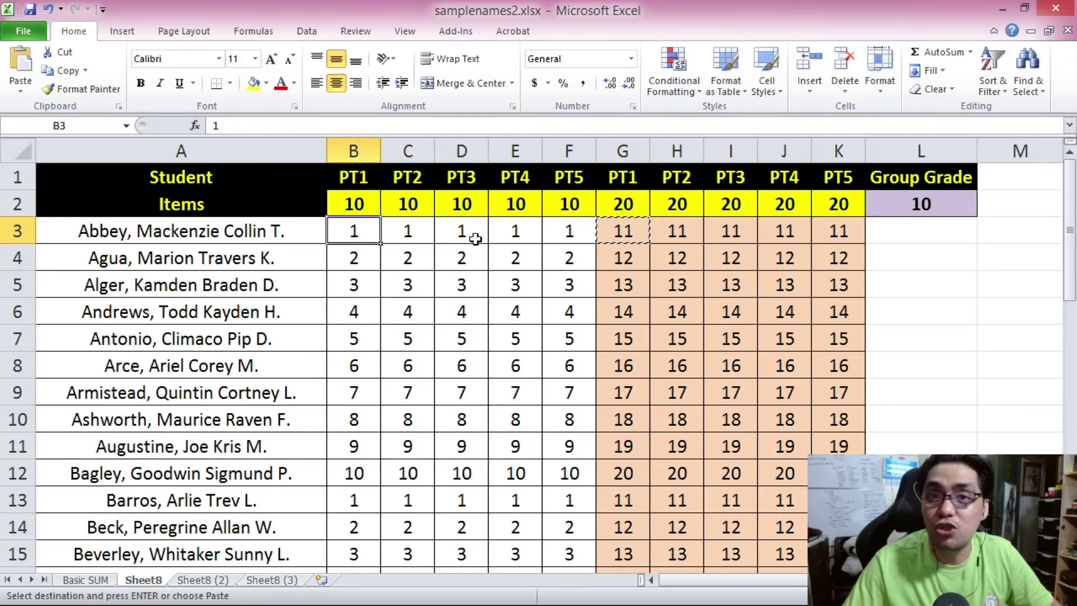
click(779, 242)
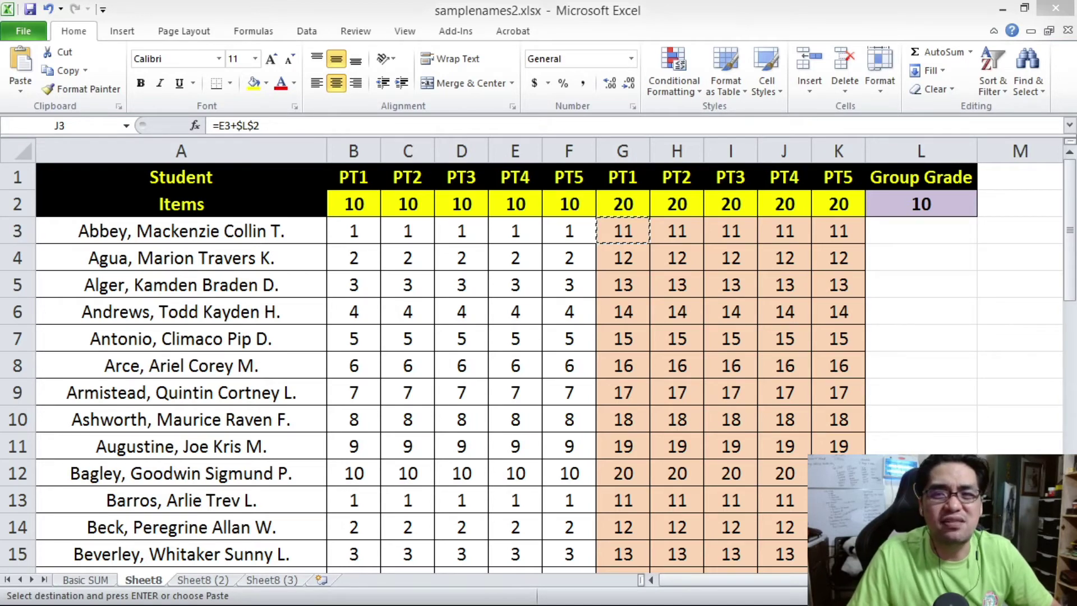
click(373, 231)
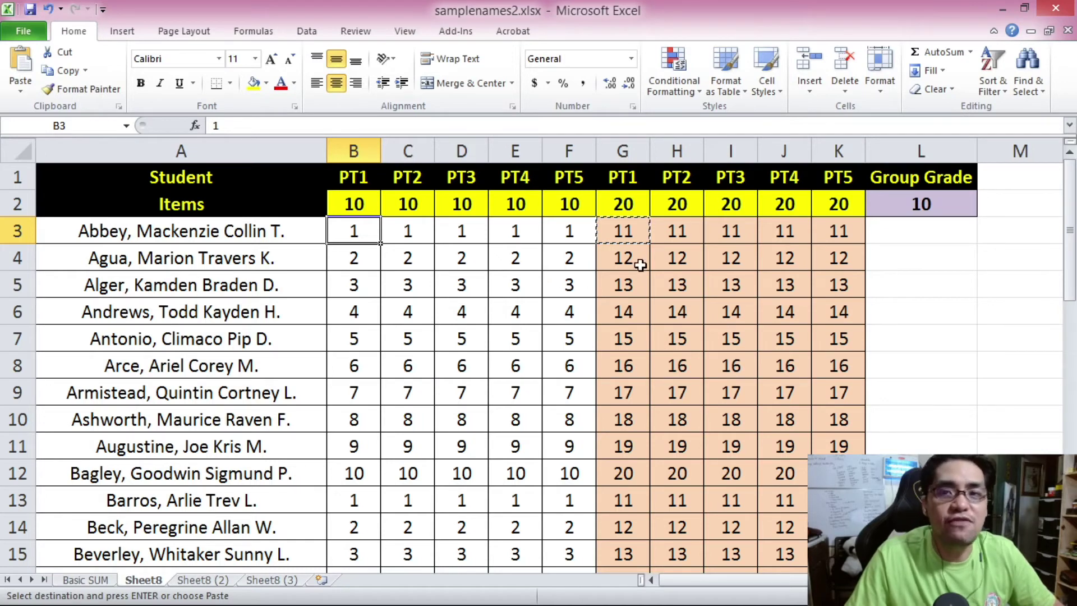
click(211, 180)
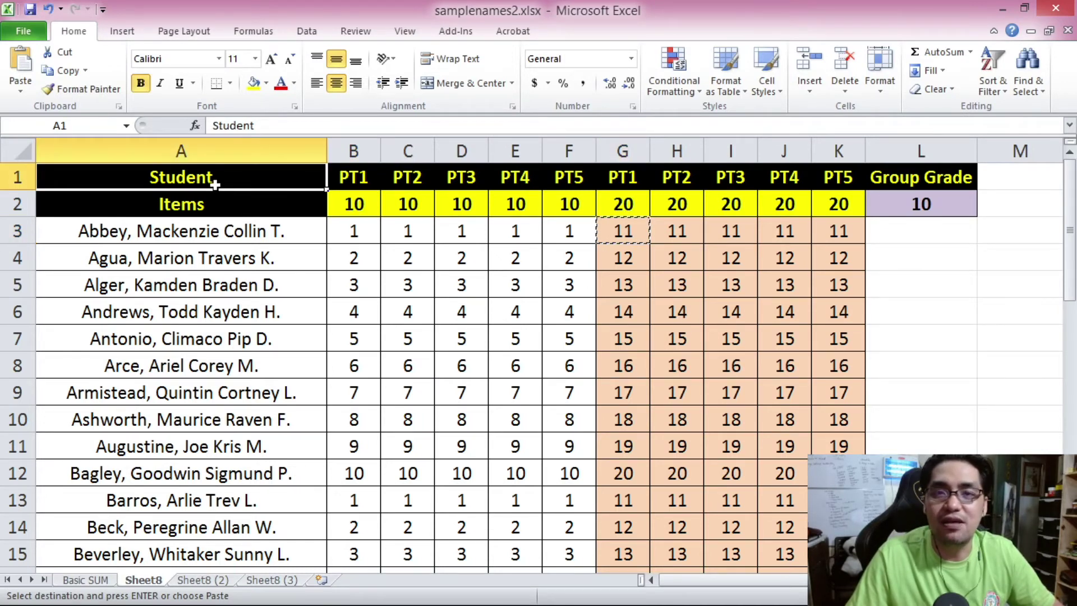
key(Escape)
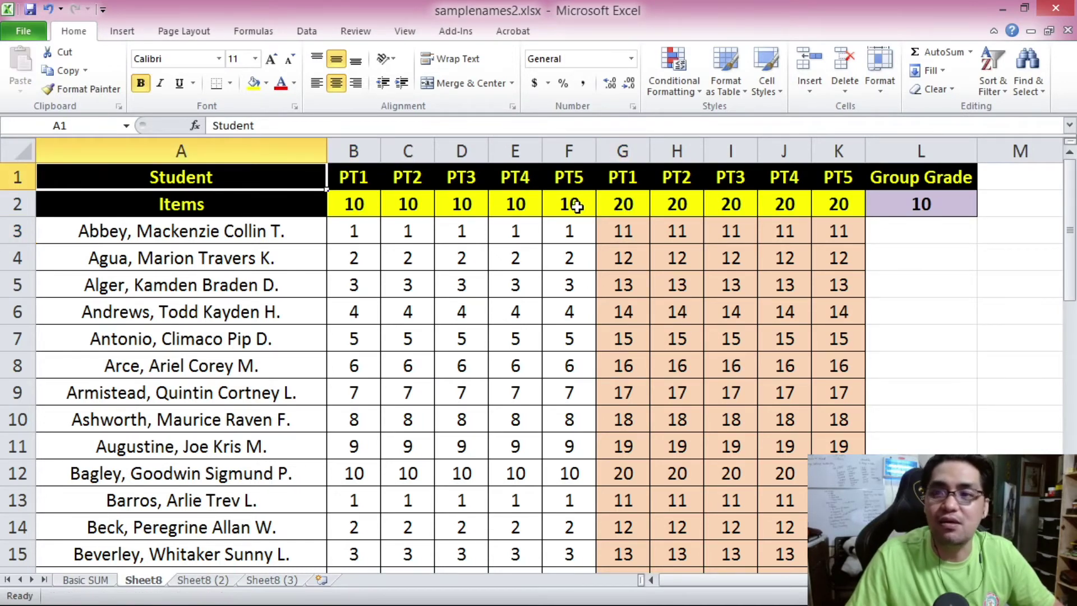
click(632, 224)
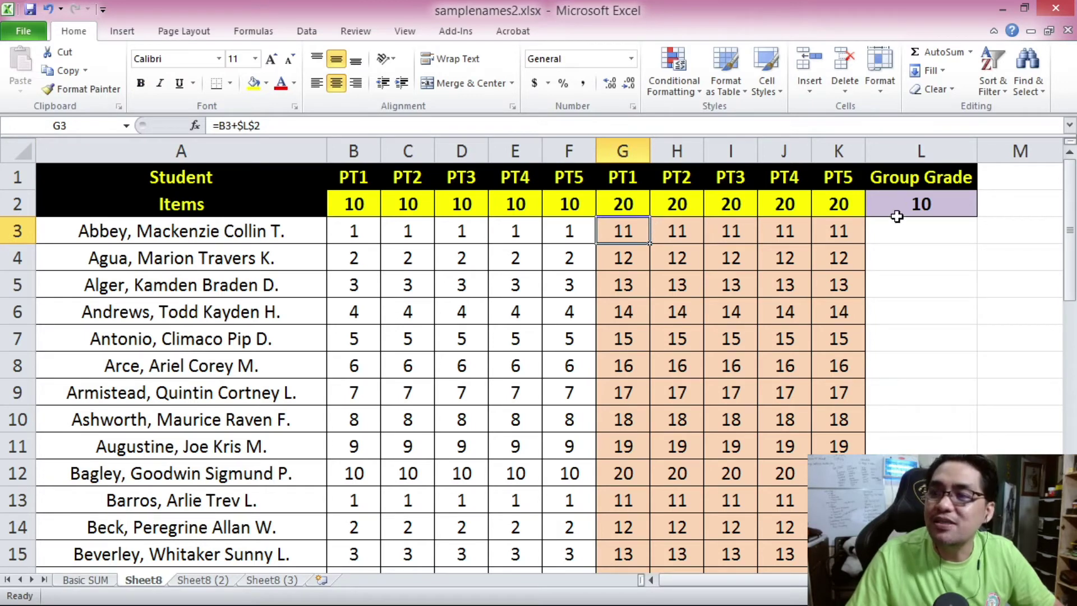
- Set the Group Grade in L2 to 9 and review the recalculated scores in the shaded block
click(920, 203)
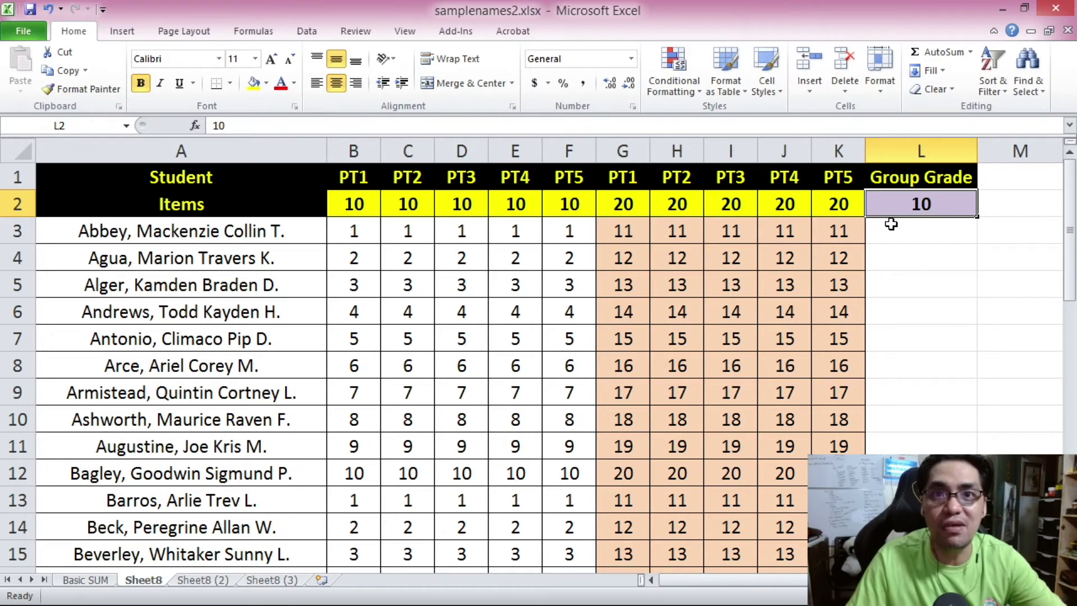
text(9)
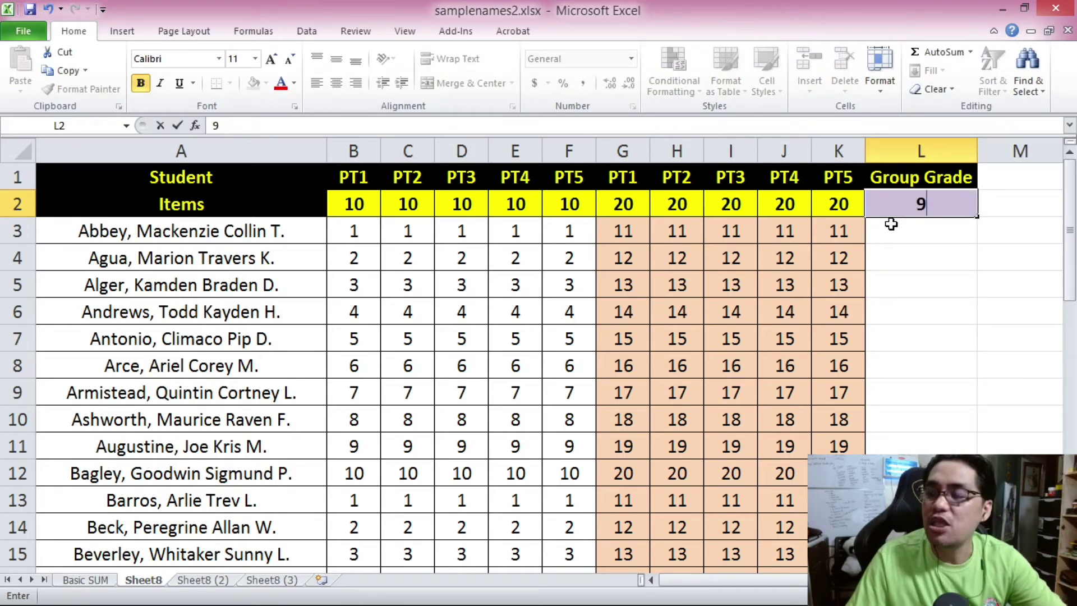
key(Return)
drag(636, 232, 813, 440)
- Set the Group Grade in L2 to 8
click(893, 206)
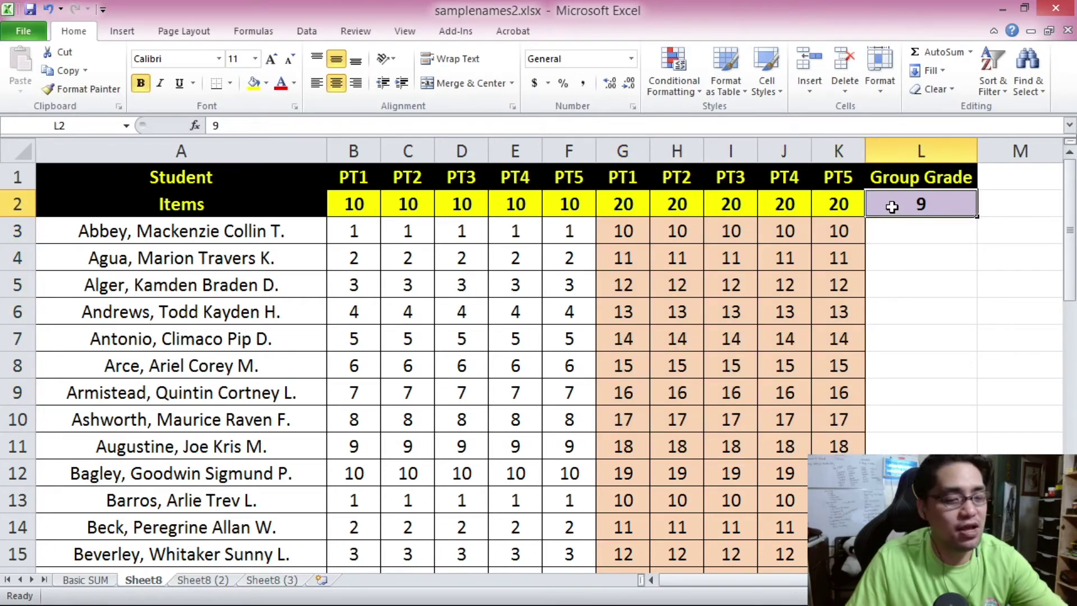
text(8)
key(Return)
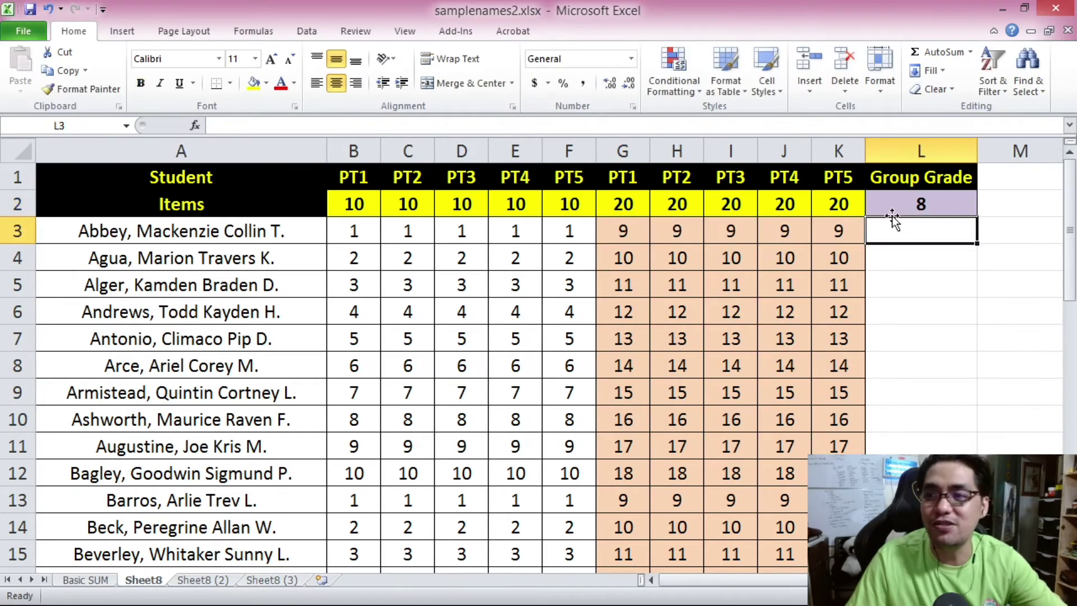
- Review the recalculated scores in the shaded block and inspect the cell references in G3's formula
click(639, 235)
scroll(825, 353, down, 9)
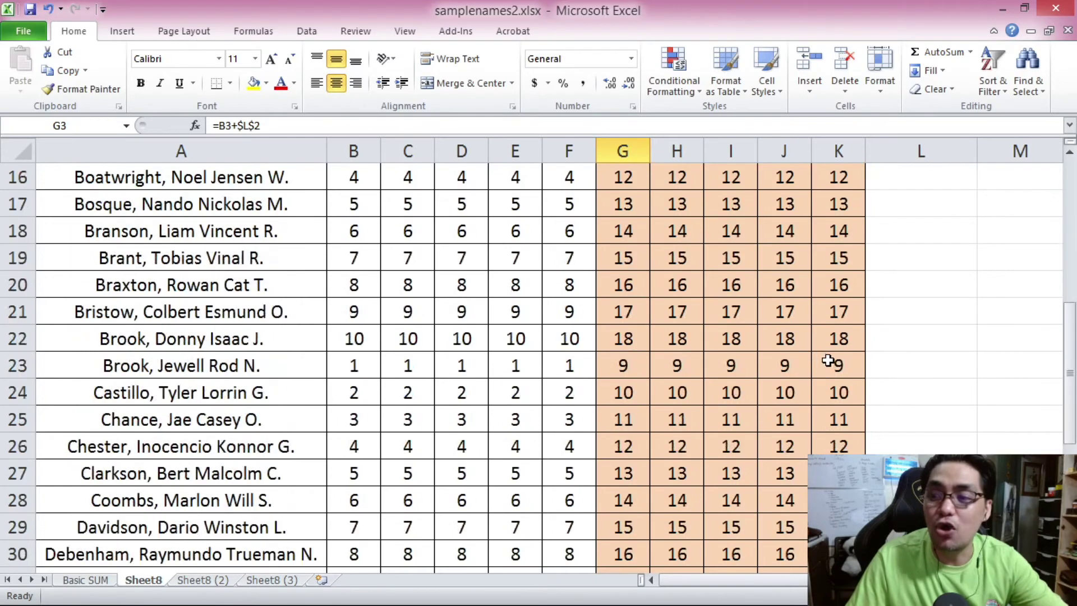
scroll(828, 363, up, 9)
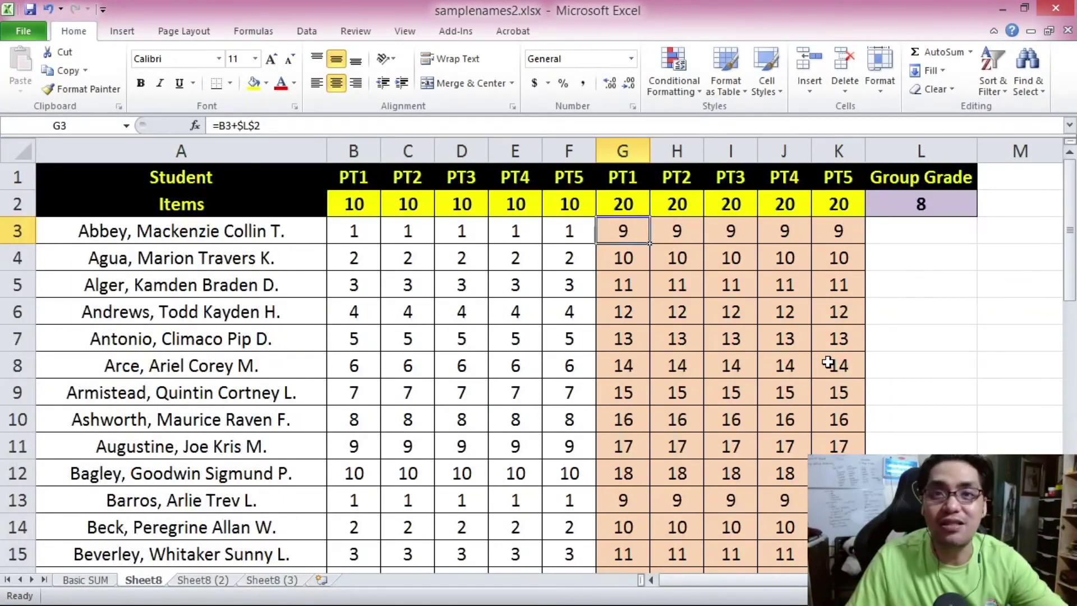
click(931, 206)
click(626, 232)
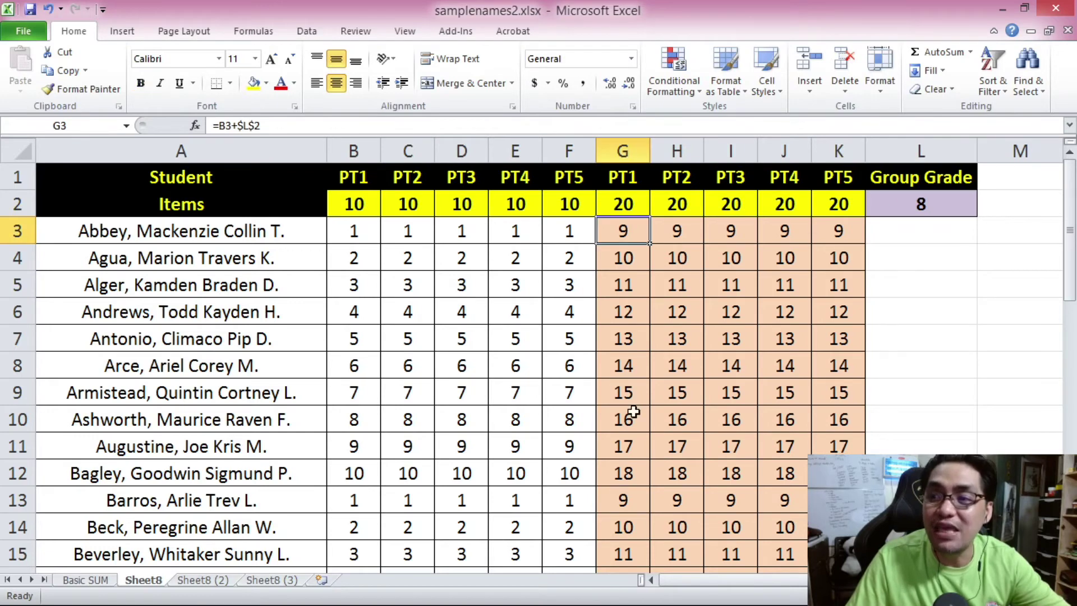
double_click(623, 231)
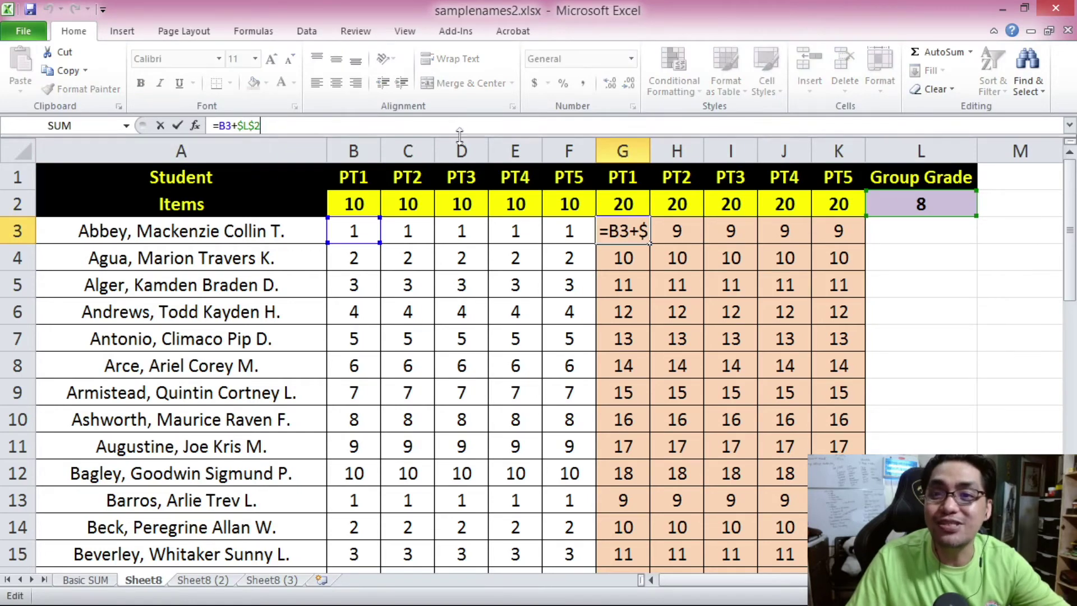
- Set the Group Grade in L2 to 20
click(921, 207)
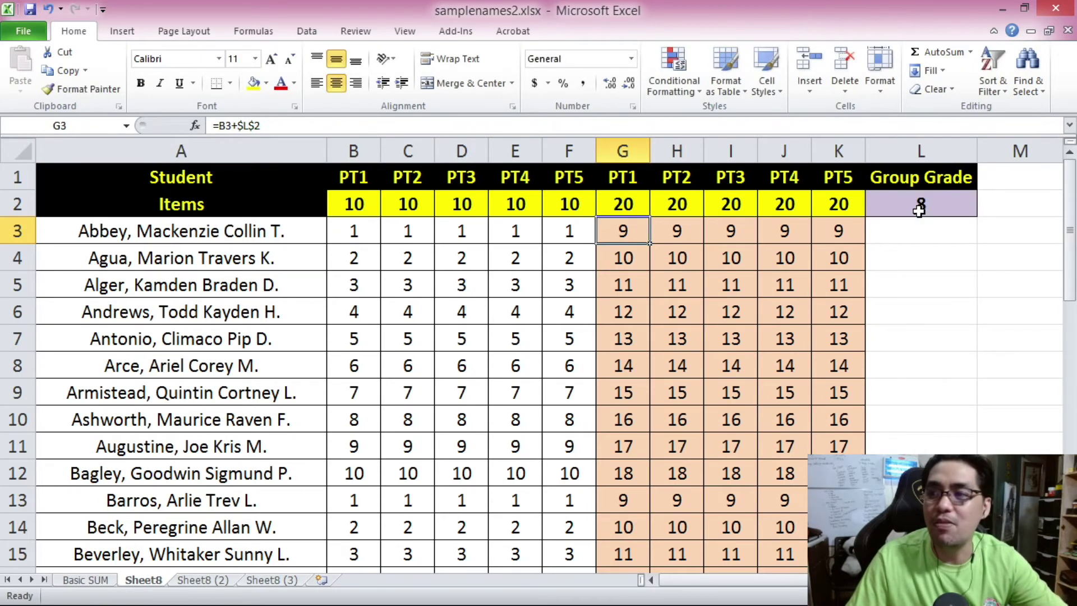
text(20)
click(662, 240)
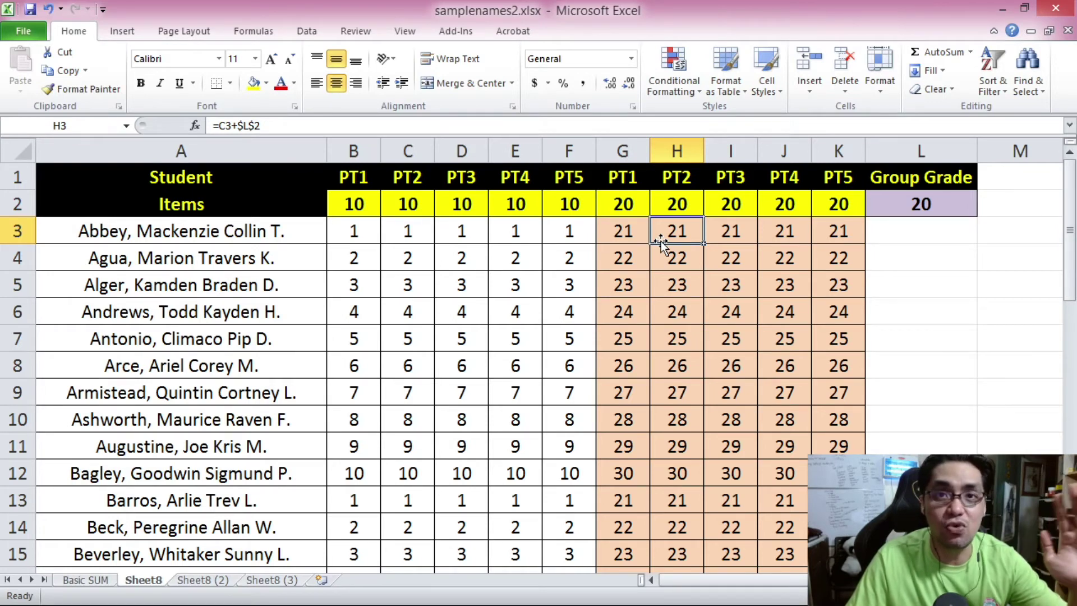
- Switch to the Sheet8 (2) worksheet and examine the quiz score column, the percentage columns and the Items row
key(ctrl+Page_Down)
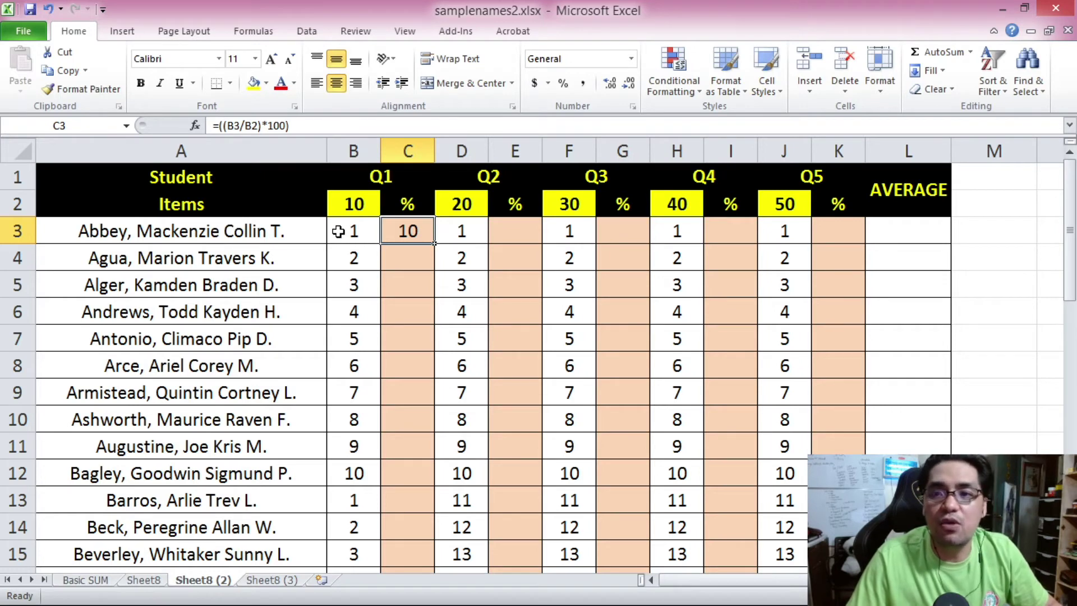
click(359, 149)
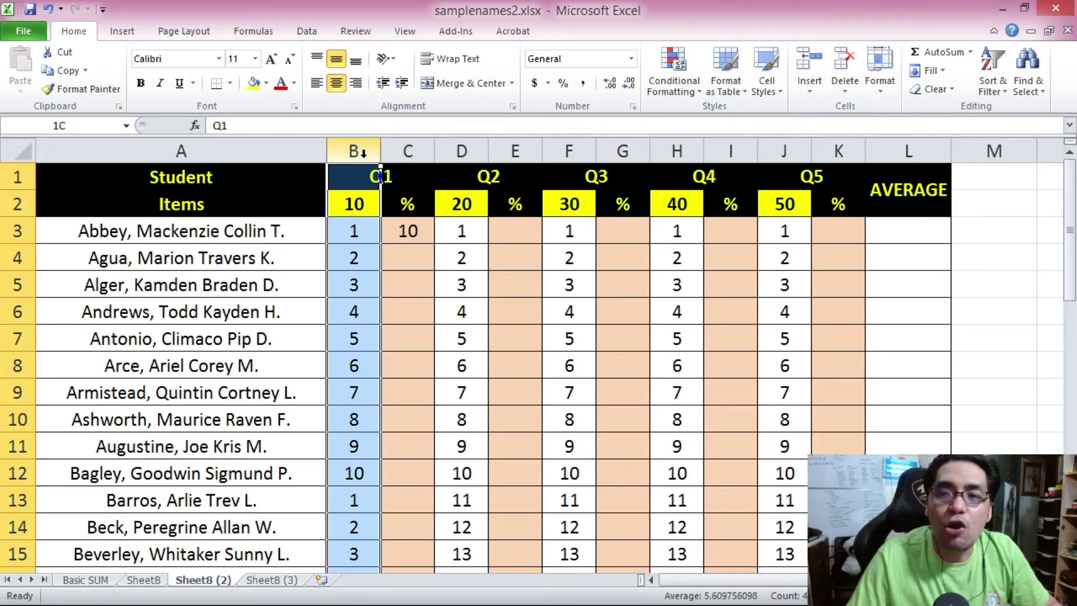
click(426, 152)
click(505, 151)
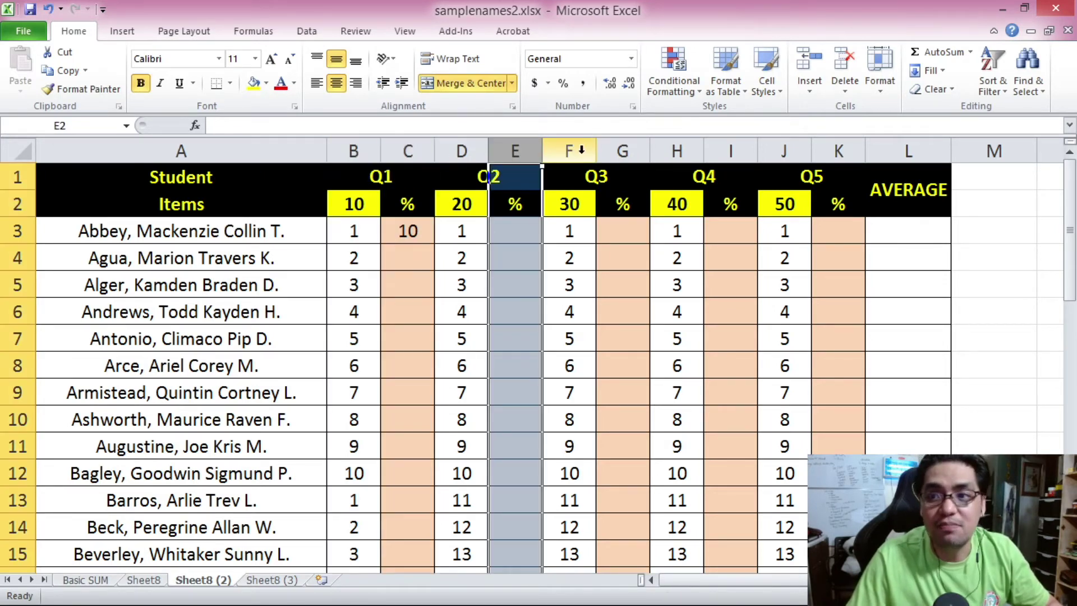
click(628, 150)
click(730, 151)
click(839, 150)
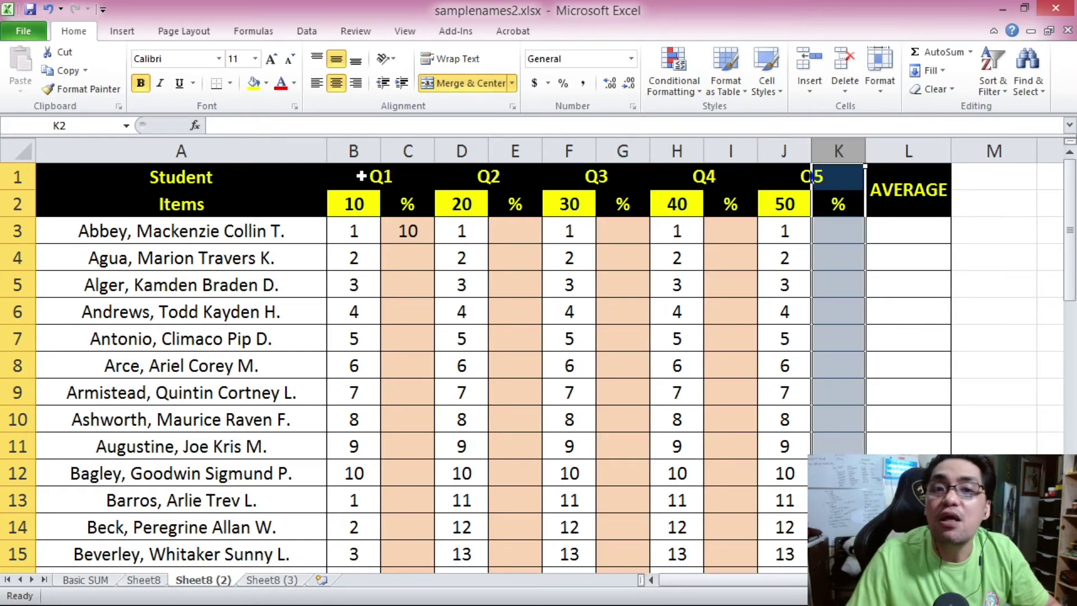
click(17, 203)
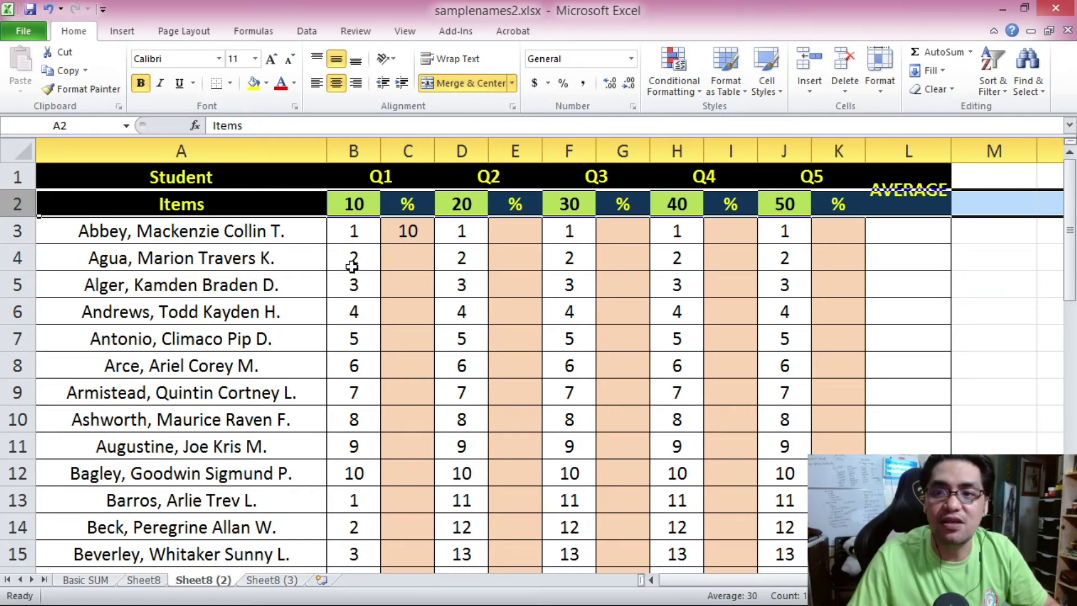
- Lock the row of the items reference in C3's percentage formula, making it =((B3/B$2)*100)
click(411, 237)
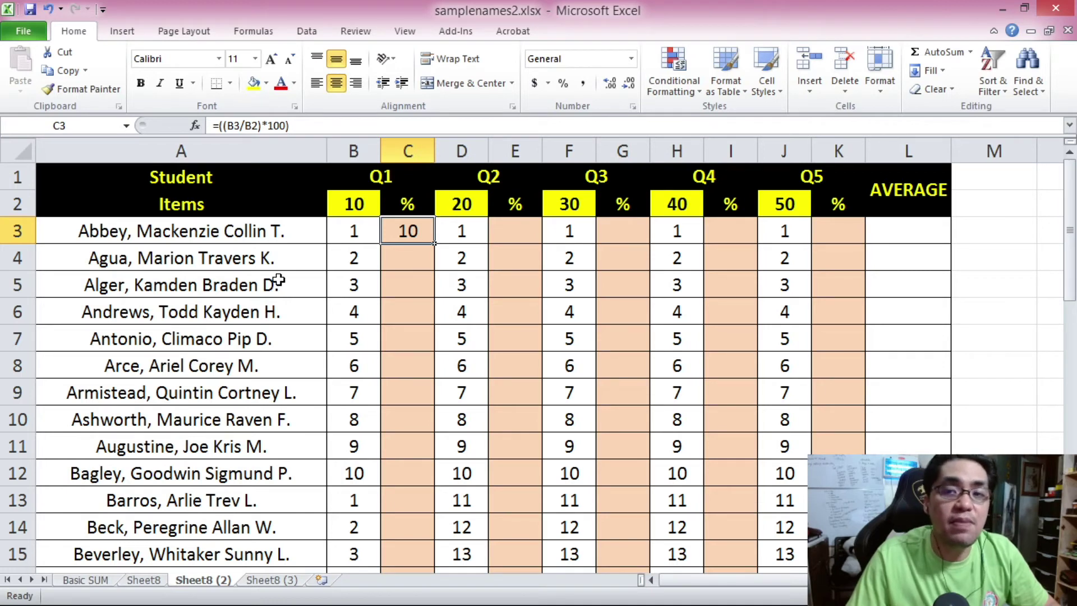
double_click(250, 126)
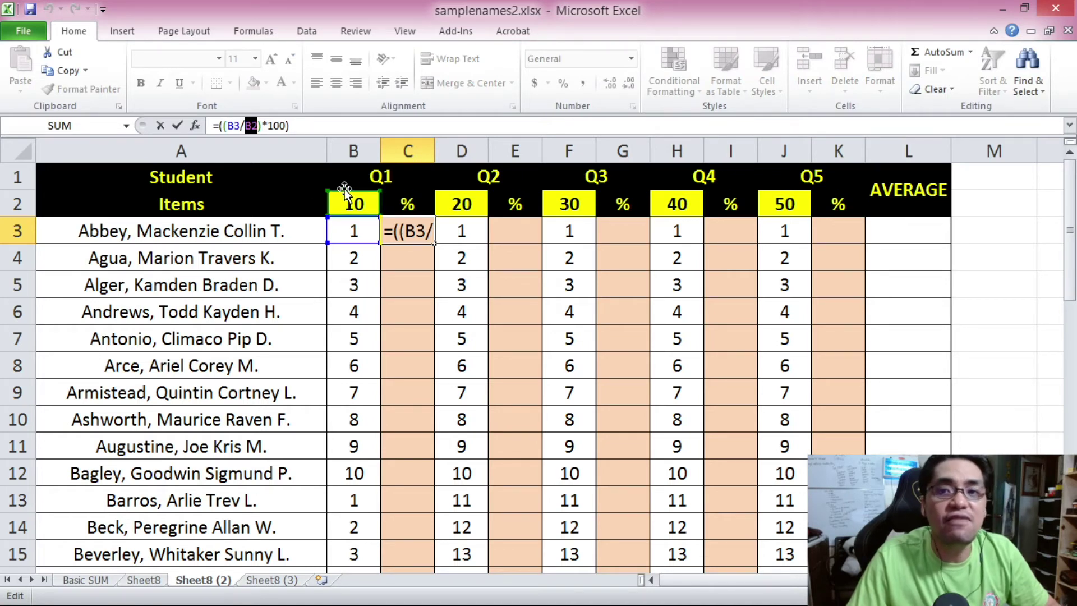
click(252, 129)
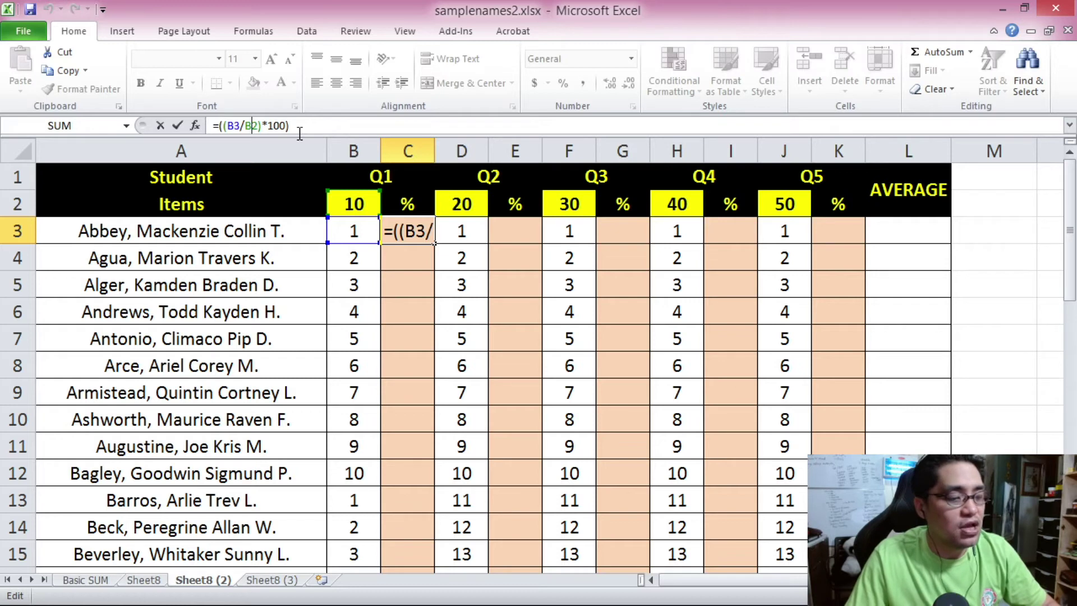
text($)
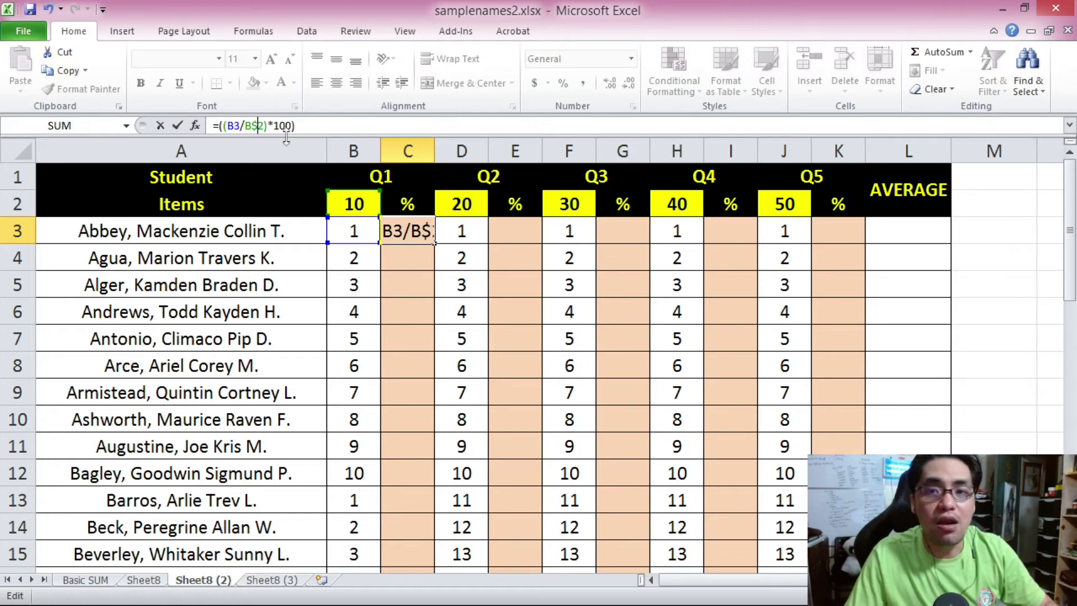
click(265, 126)
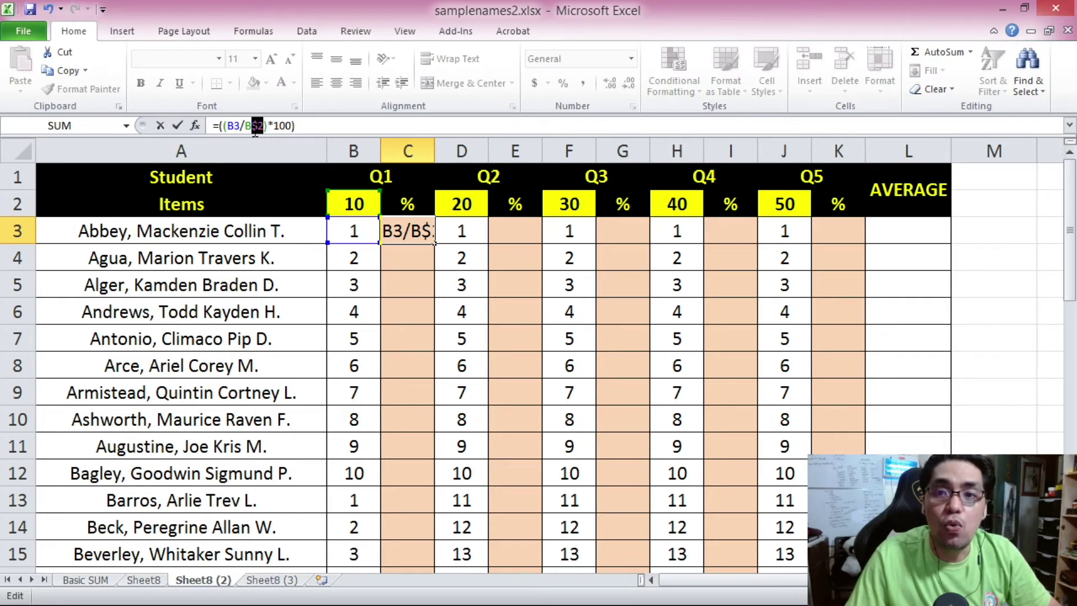
click(297, 123)
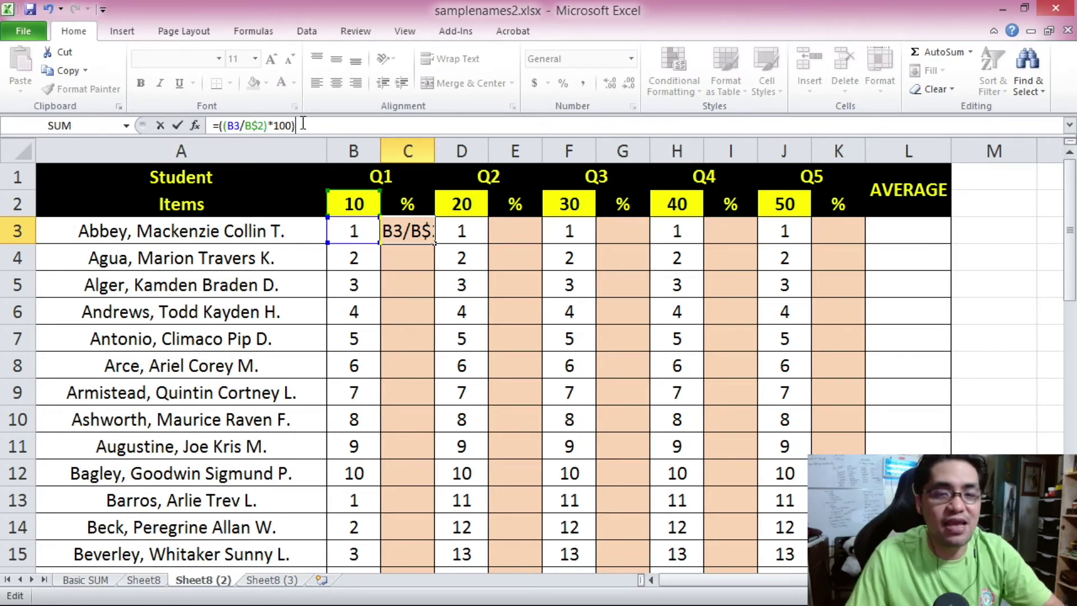
key(Return)
- Copy the percentage formula from C3 into C8
click(408, 231)
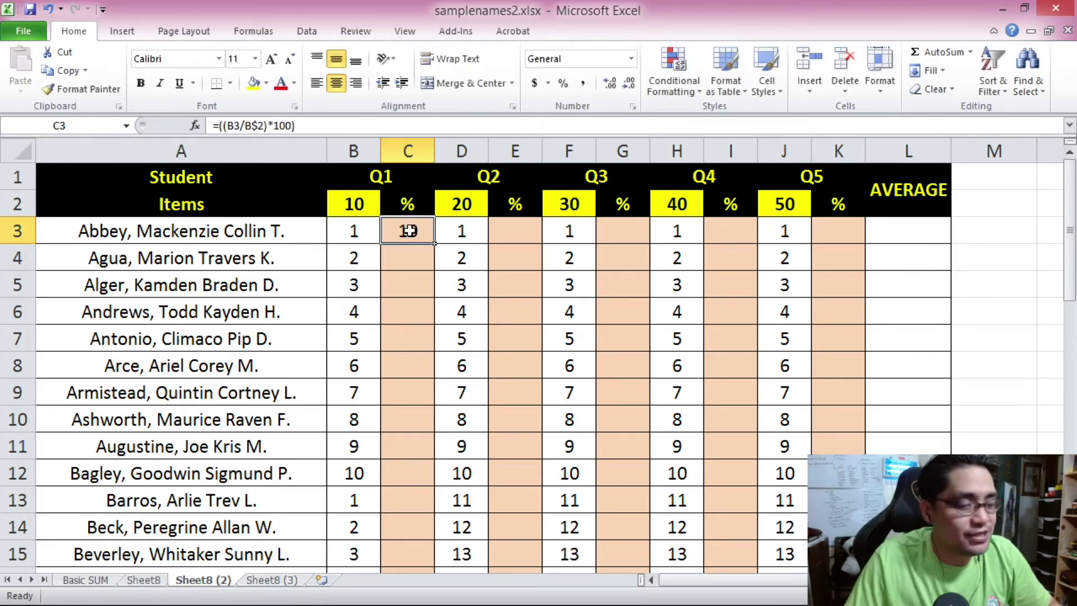
key(ctrl+c)
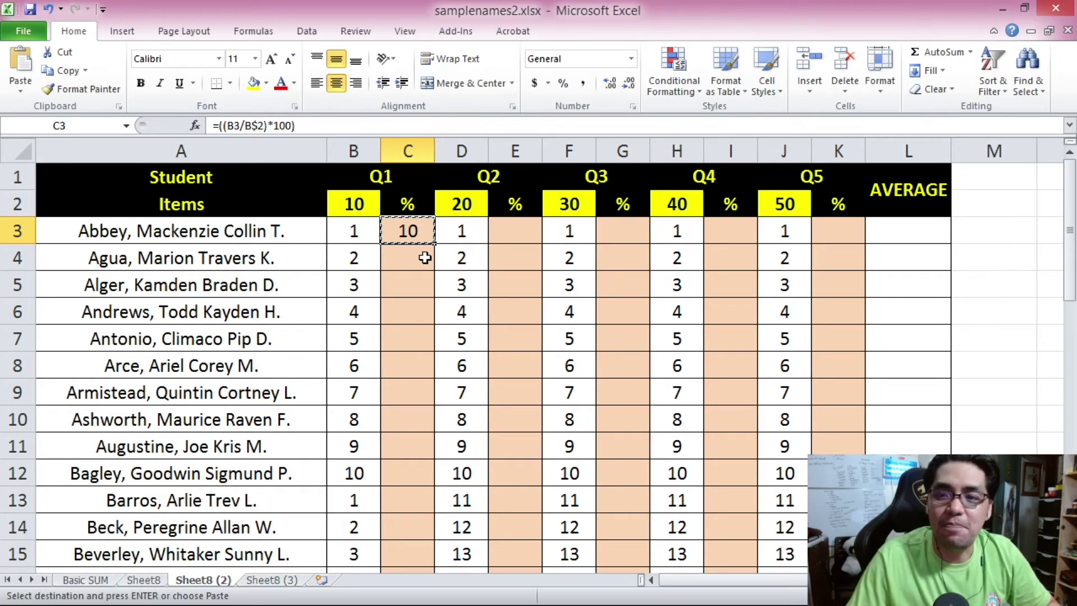
click(404, 362)
key(ctrl+v)
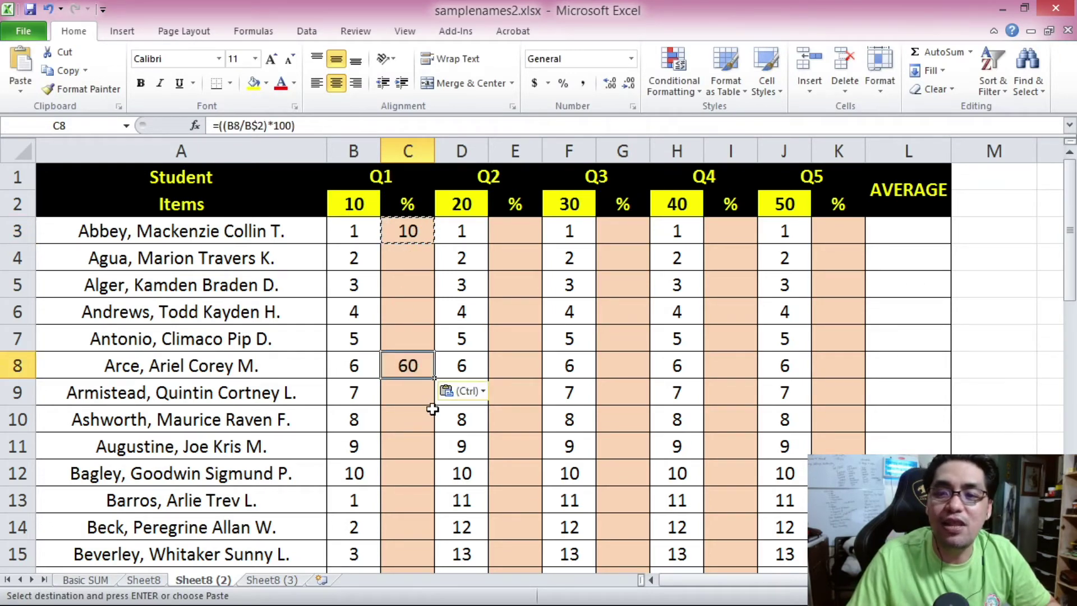
- Compare the references in the C8 and C3 formulas, and check the score in B8 and the item total in B2
key(F2)
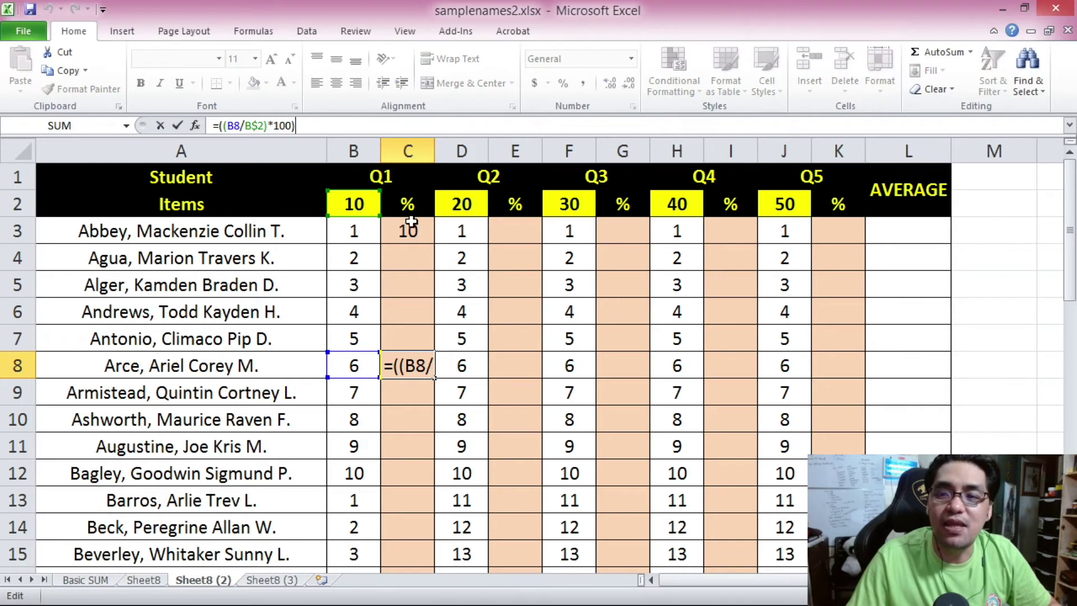
key(Escape)
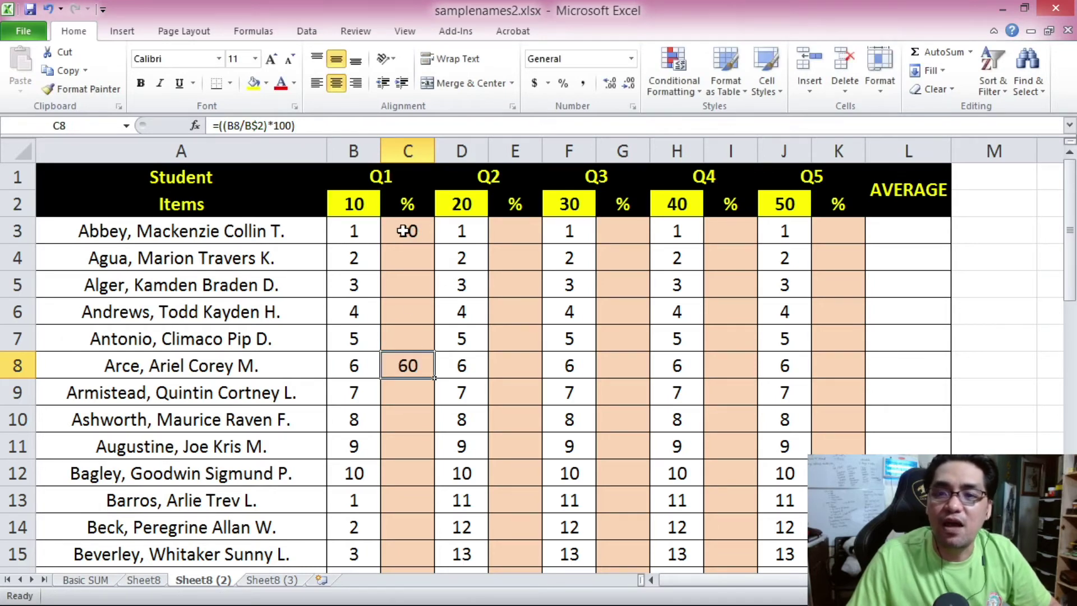
click(408, 232)
drag(227, 125, 281, 126)
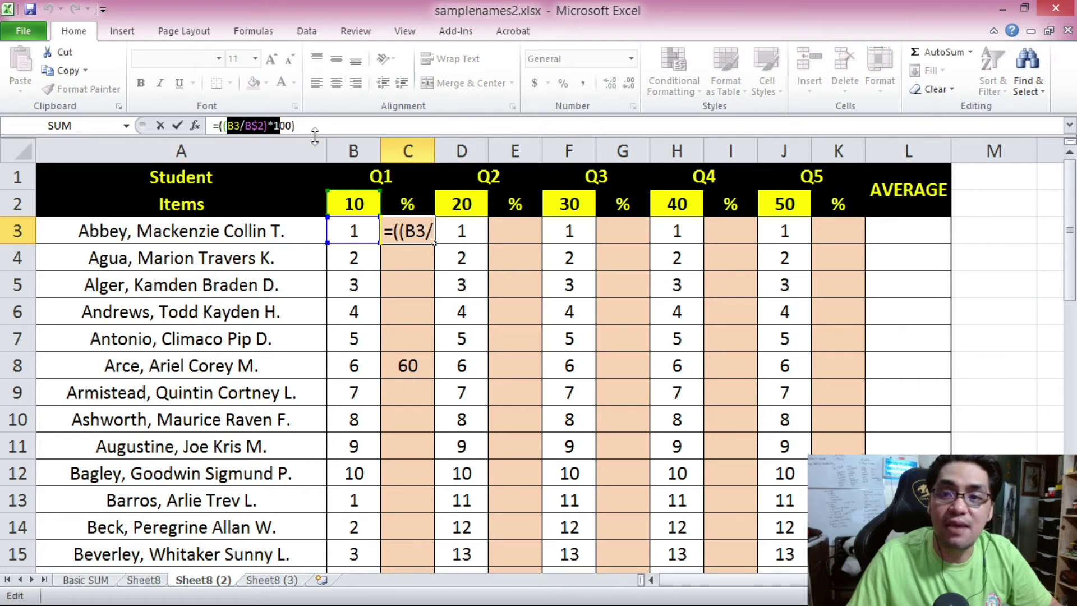
click(246, 127)
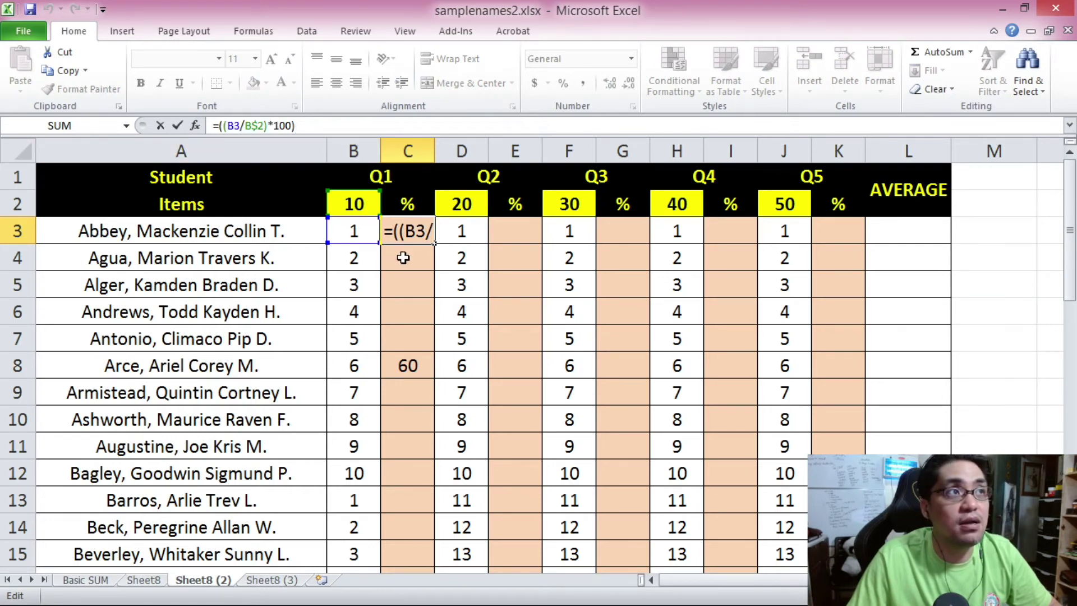
key(Escape)
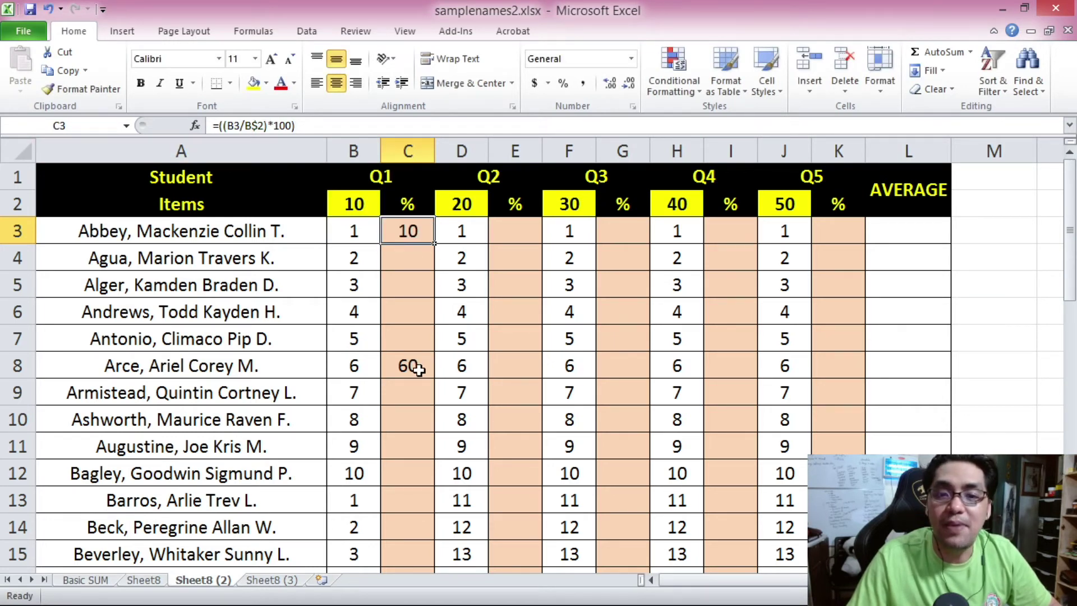
click(415, 368)
mouse_move(224, 127)
mouse_down()
mouse_move(262, 129)
mouse_move(239, 125)
mouse_up()
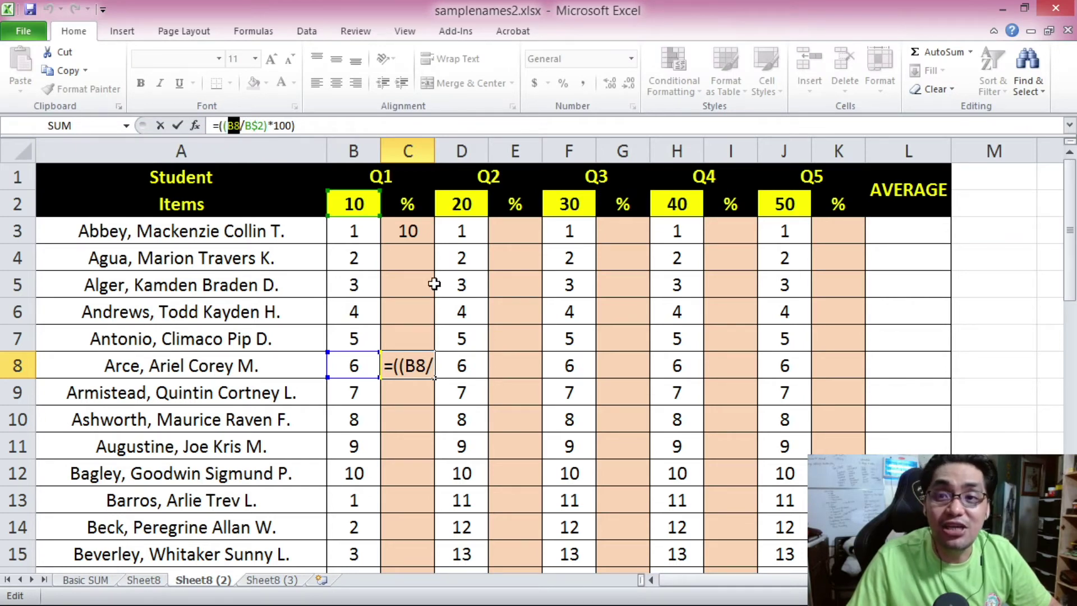
click(264, 125)
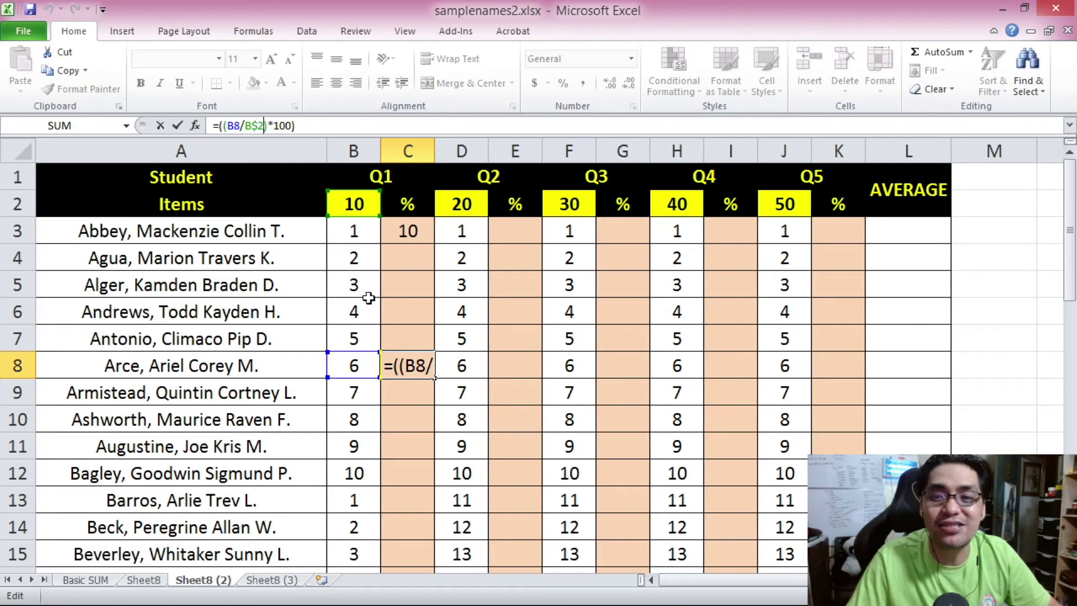
click(415, 365)
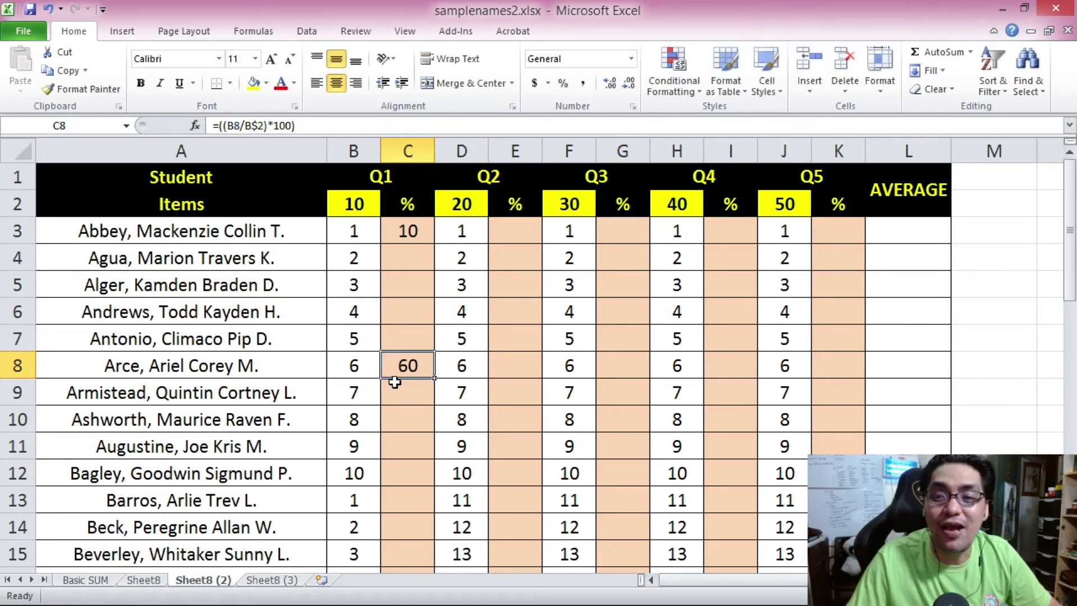
click(360, 362)
click(357, 197)
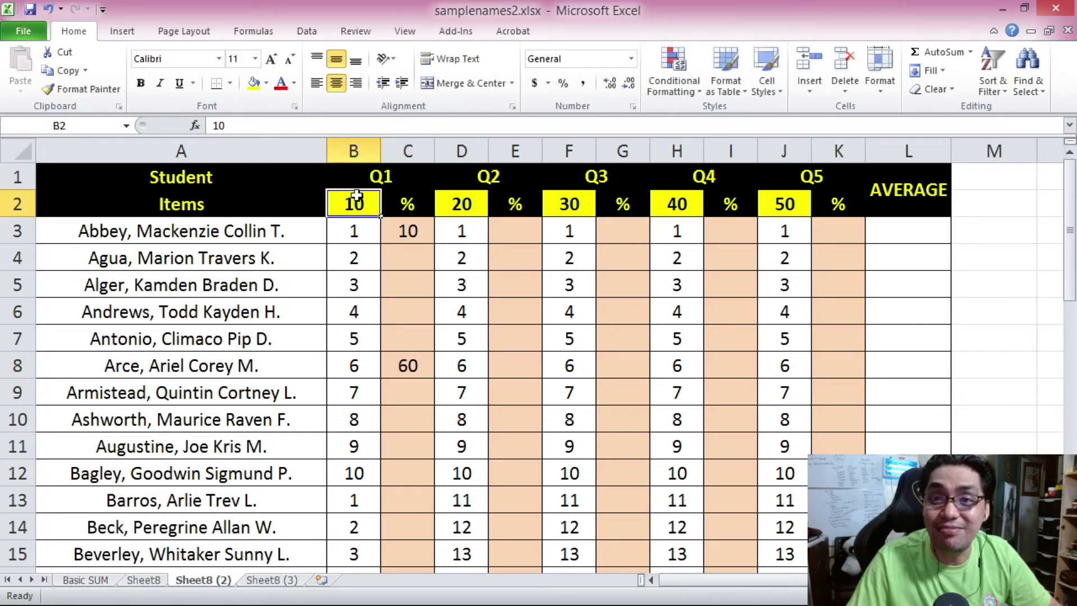
- Copy the percentage formula from C8 into K8 in the Q5 percentage column
click(413, 361)
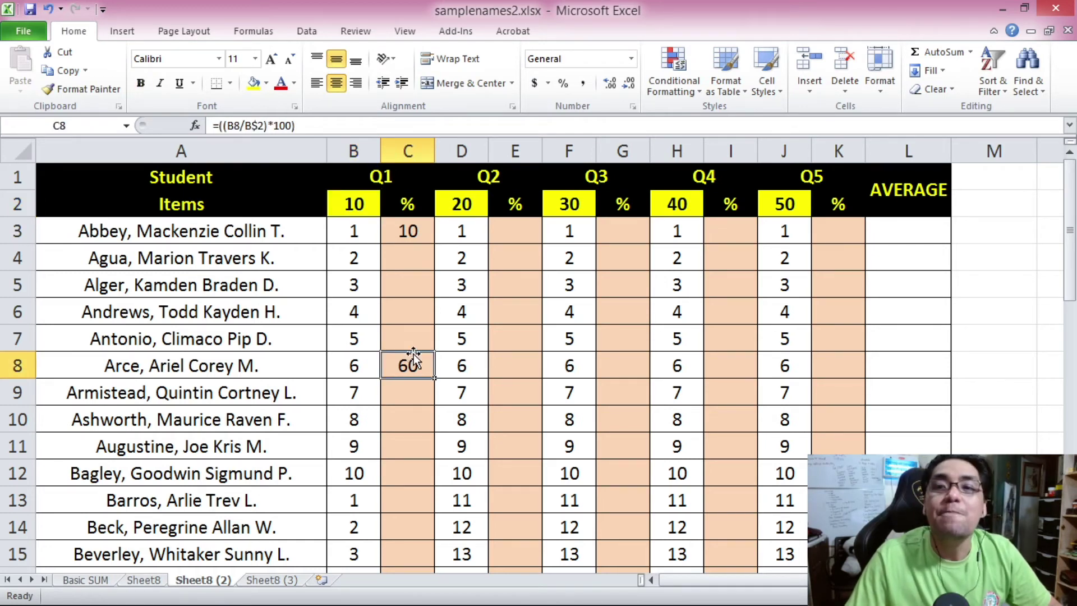
key(ctrl+c)
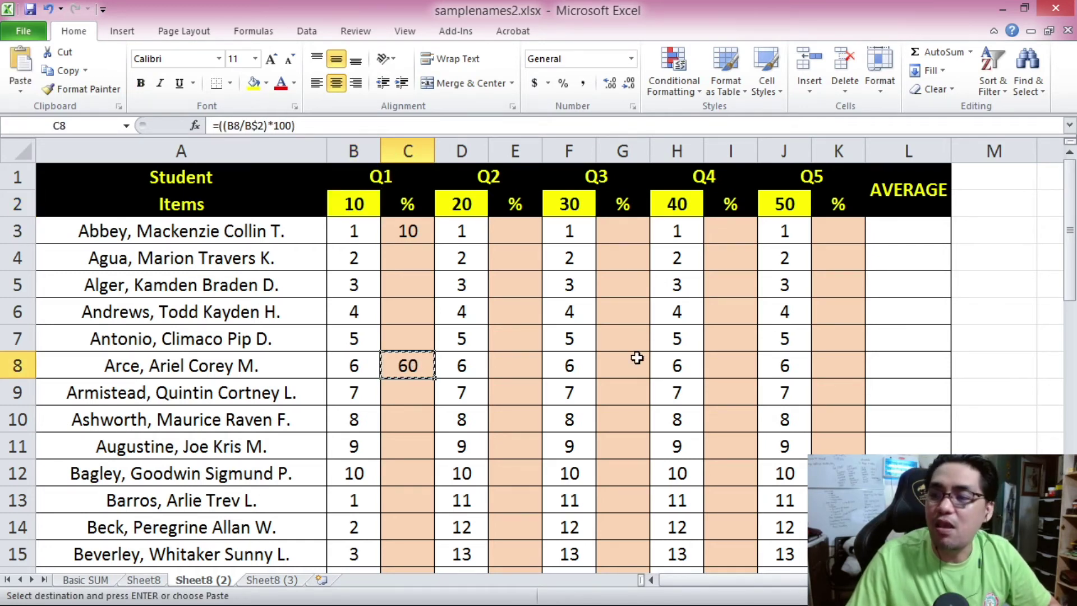
click(829, 362)
key(ctrl+v)
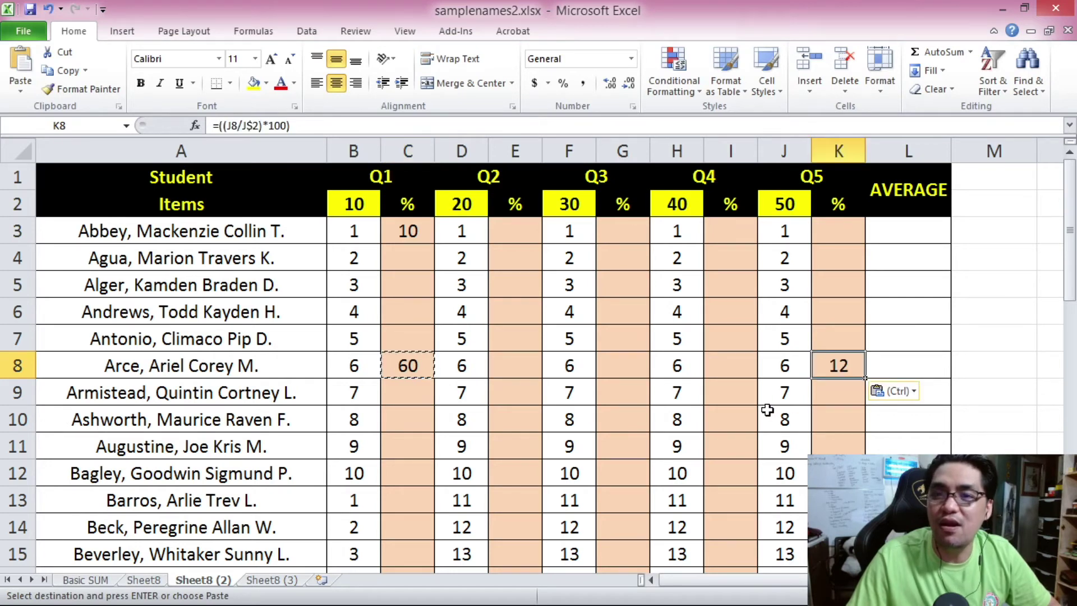
- Examine K8's formula against the score in J8 and the item total in J2, highlighting the J8 and J$2 references
click(796, 367)
click(799, 204)
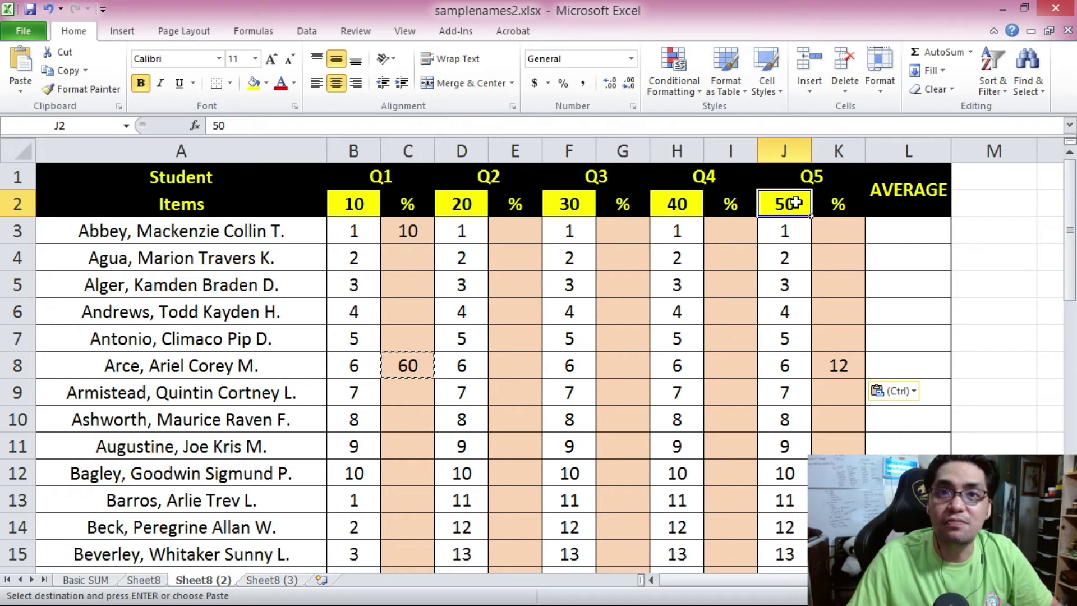
click(842, 366)
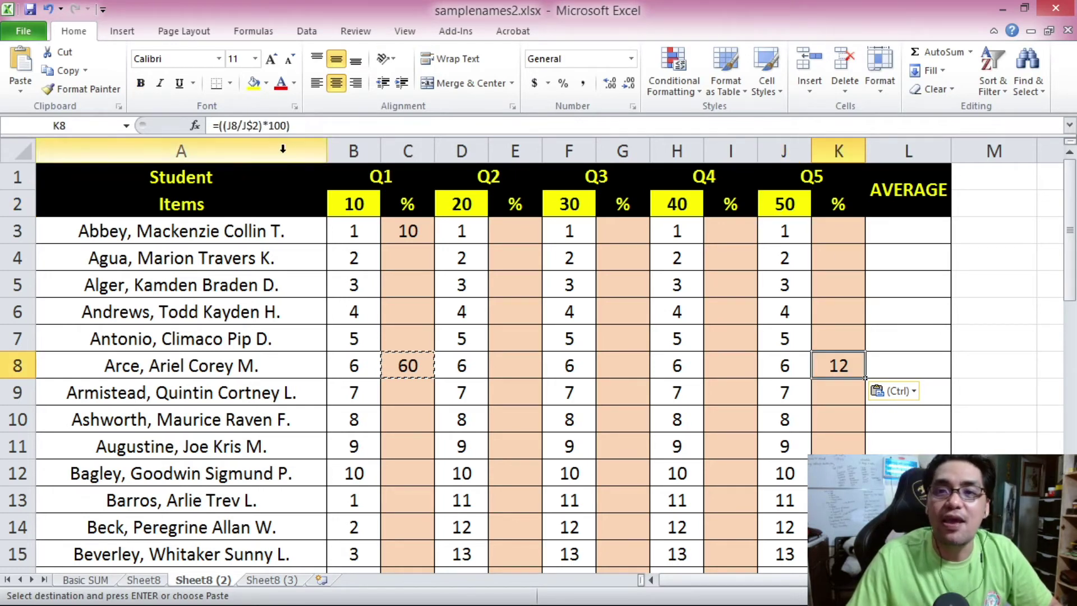
double_click(229, 125)
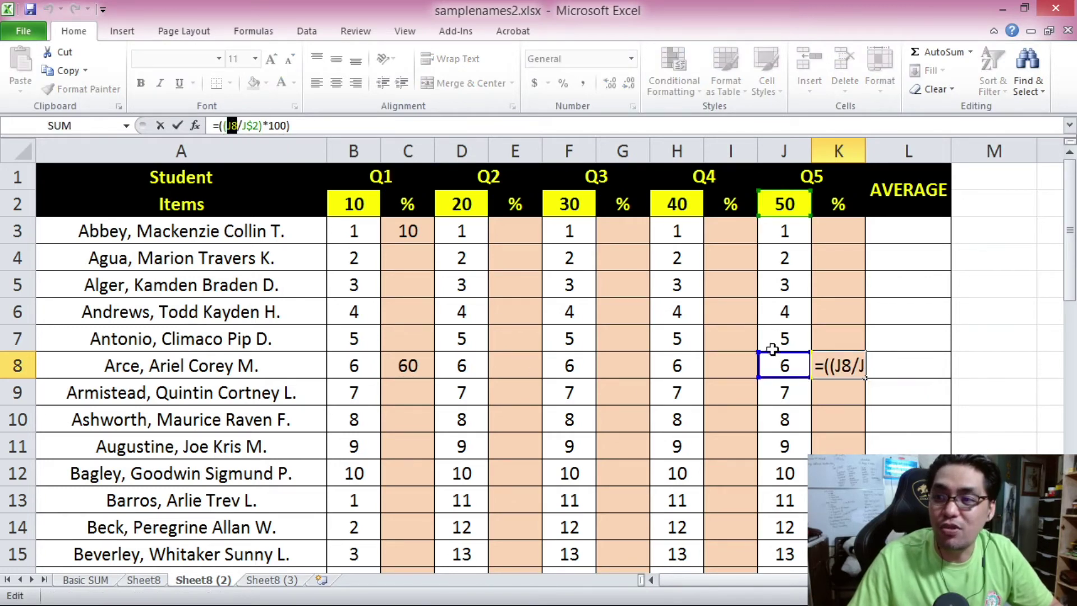
double_click(253, 125)
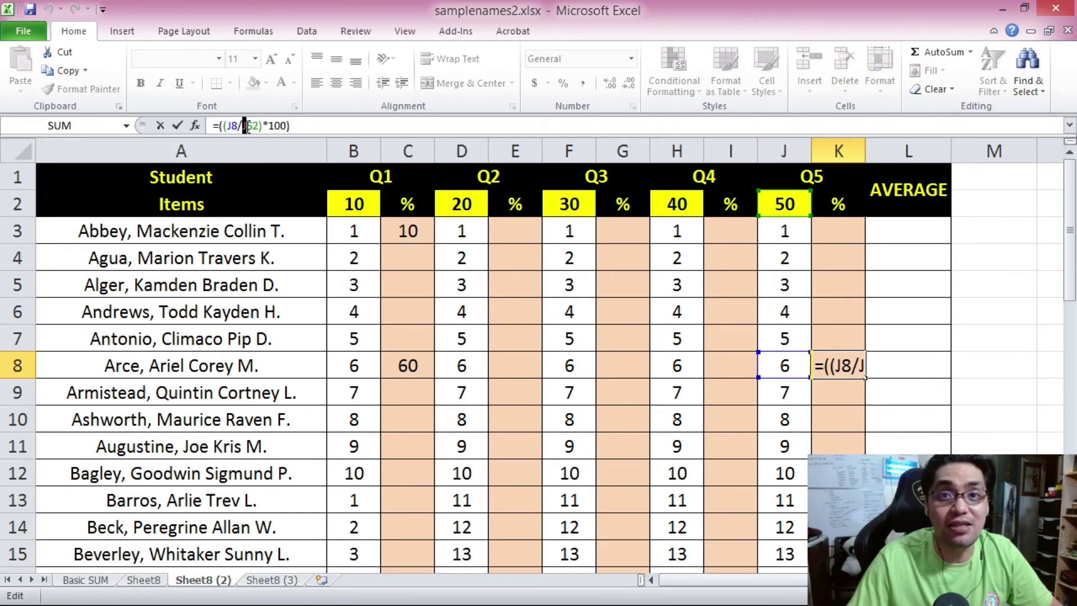
drag(248, 125, 263, 126)
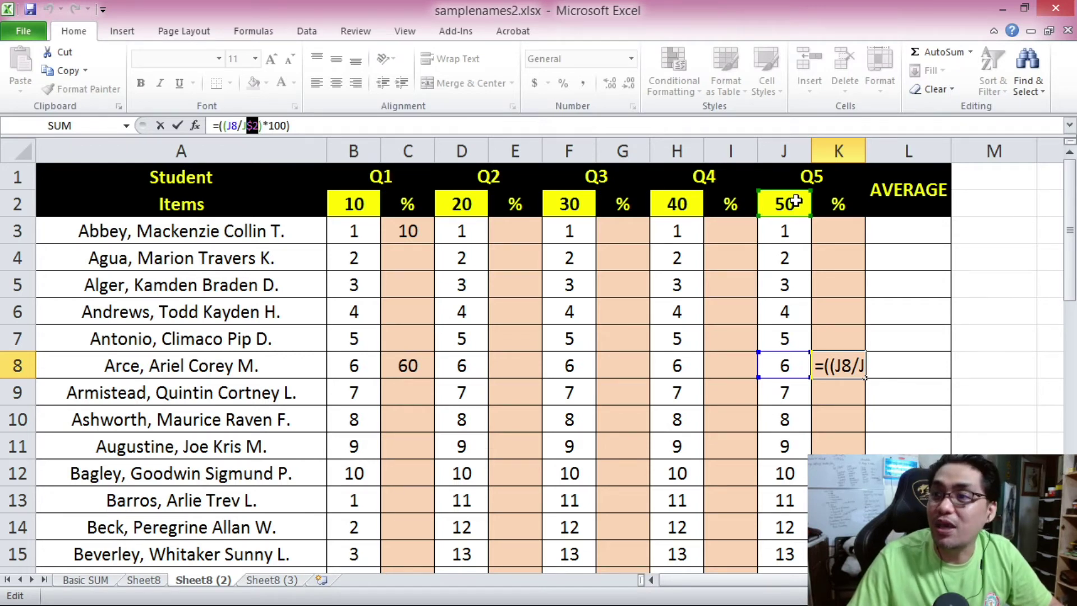
drag(242, 126, 246, 126)
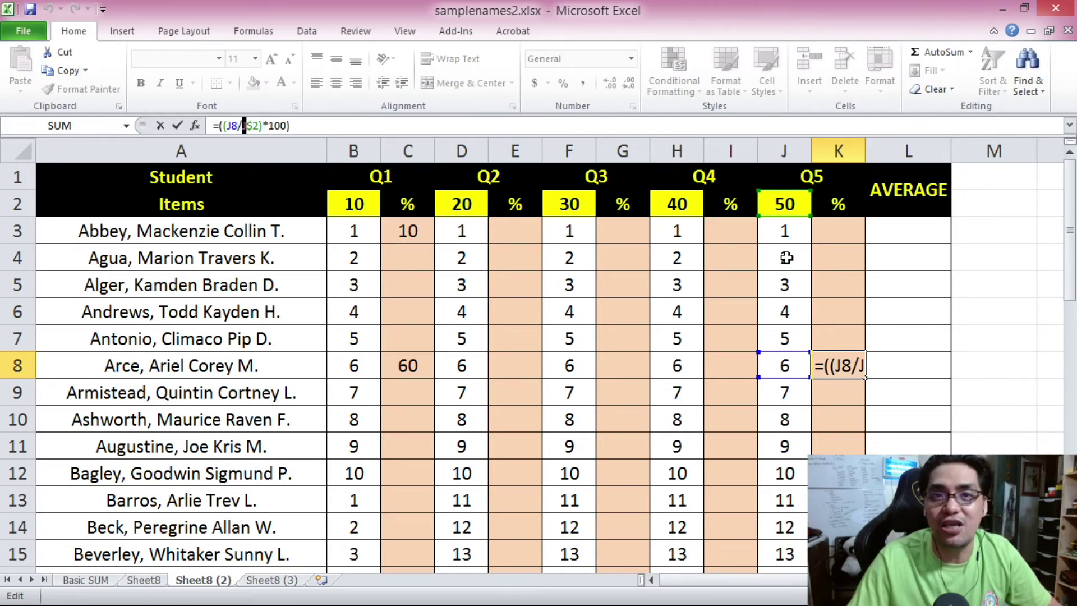
key(ctrl+Return)
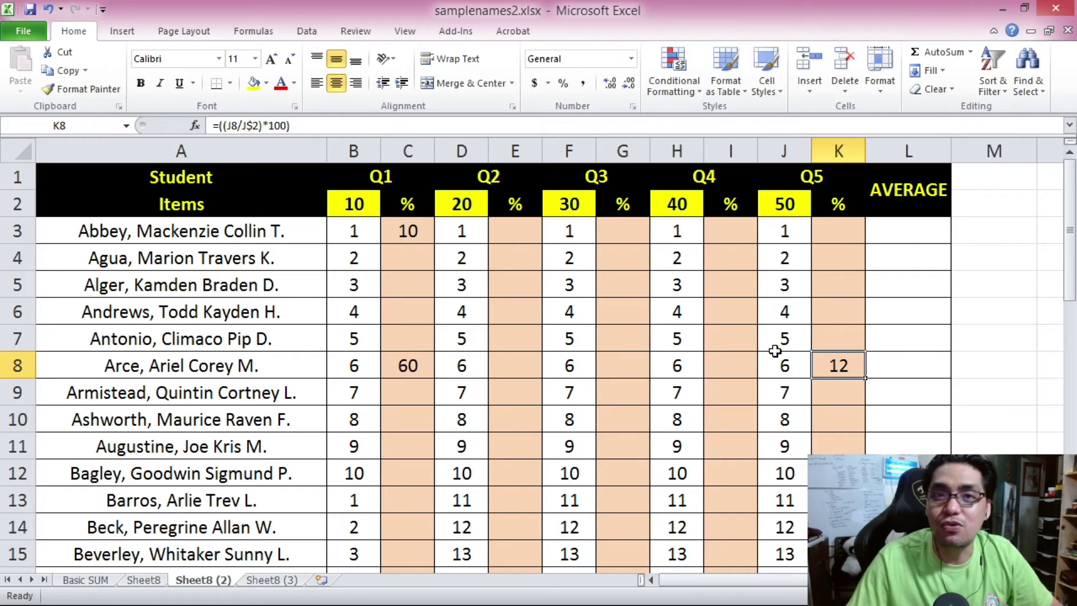
- Copy the percentage formula from C3 down the Q1 percentage column to the last student
click(407, 235)
key(ctrl+c)
scroll(409, 234, down, 11)
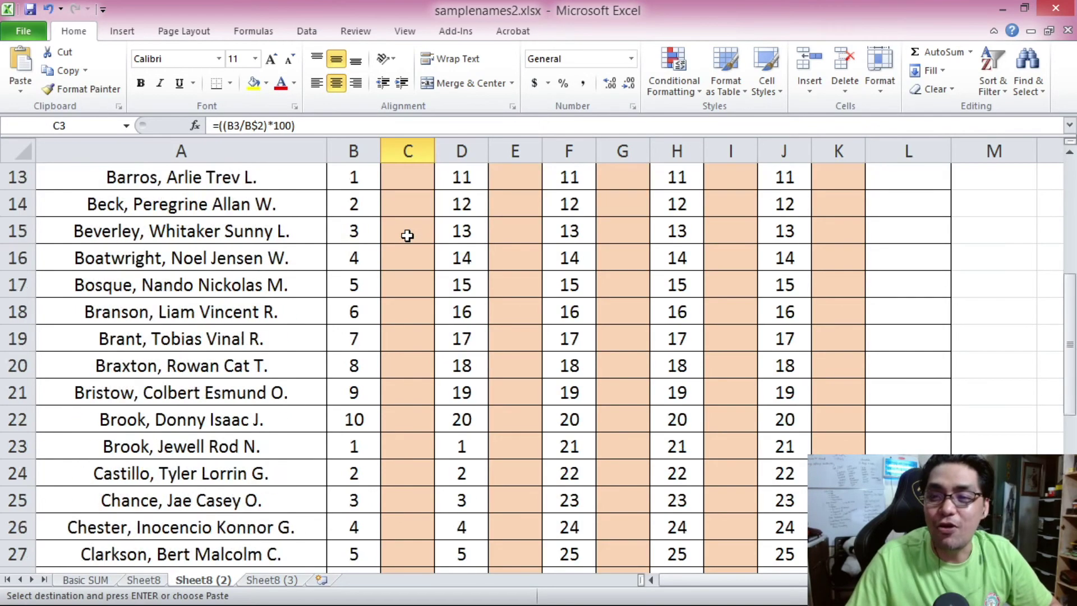
shift+click(423, 396)
key(ctrl+v)
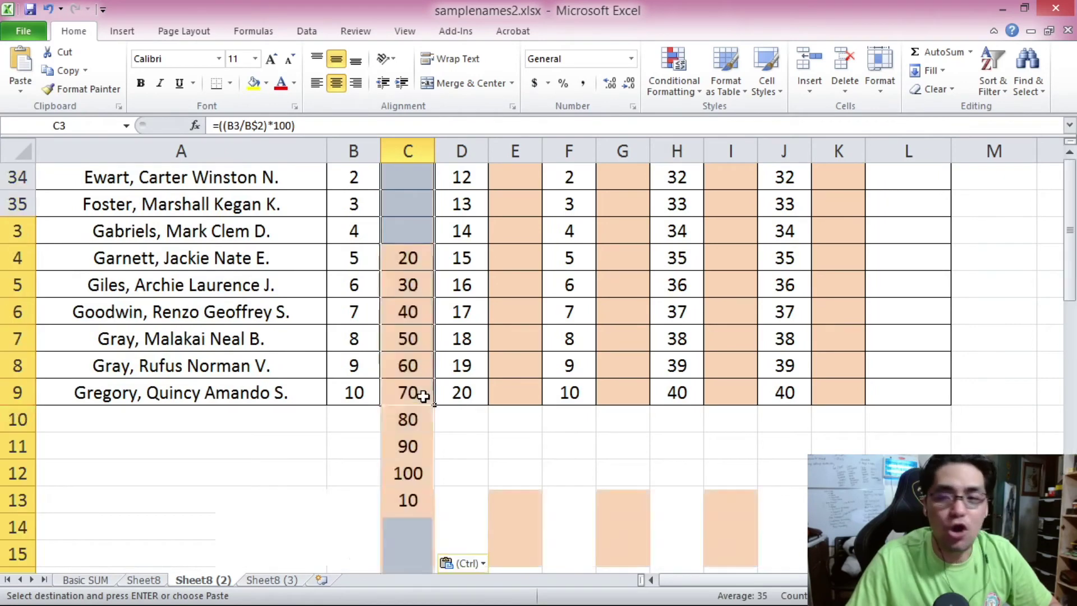
- Paste the copied percentage formula down the Q2, Q3, Q4 and Q5 percentage columns, starting at row 3
scroll(421, 394, up, 11)
click(645, 235)
key(ctrl+v)
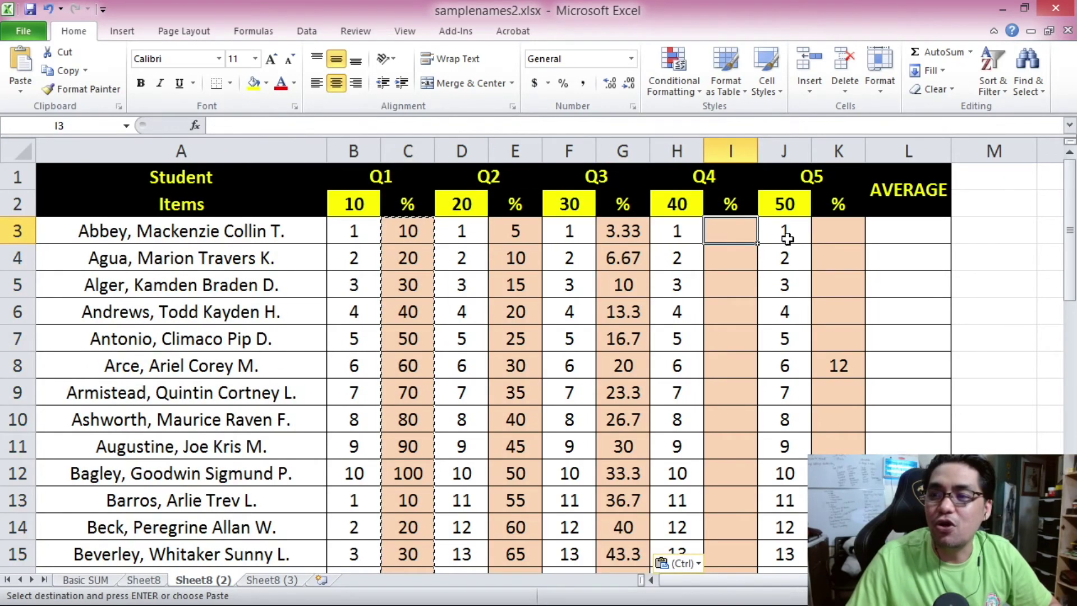
click(729, 232)
key(ctrl+v)
click(839, 231)
key(ctrl+v)
click(662, 329)
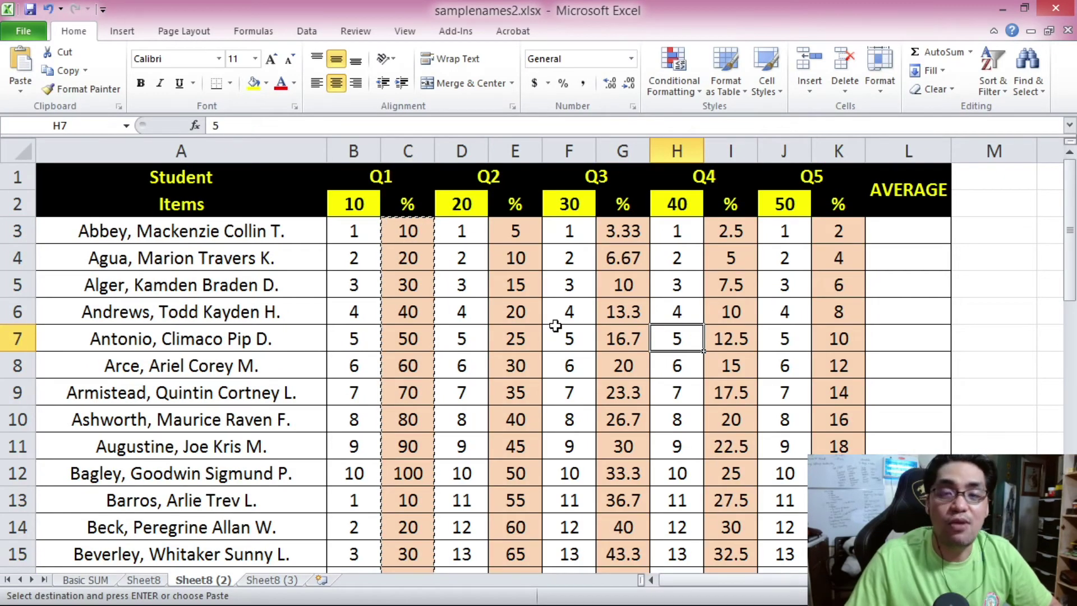
- Check the percentage formulas in C3, E3 and G3 and the item totals in D2, F2 and H2
click(399, 226)
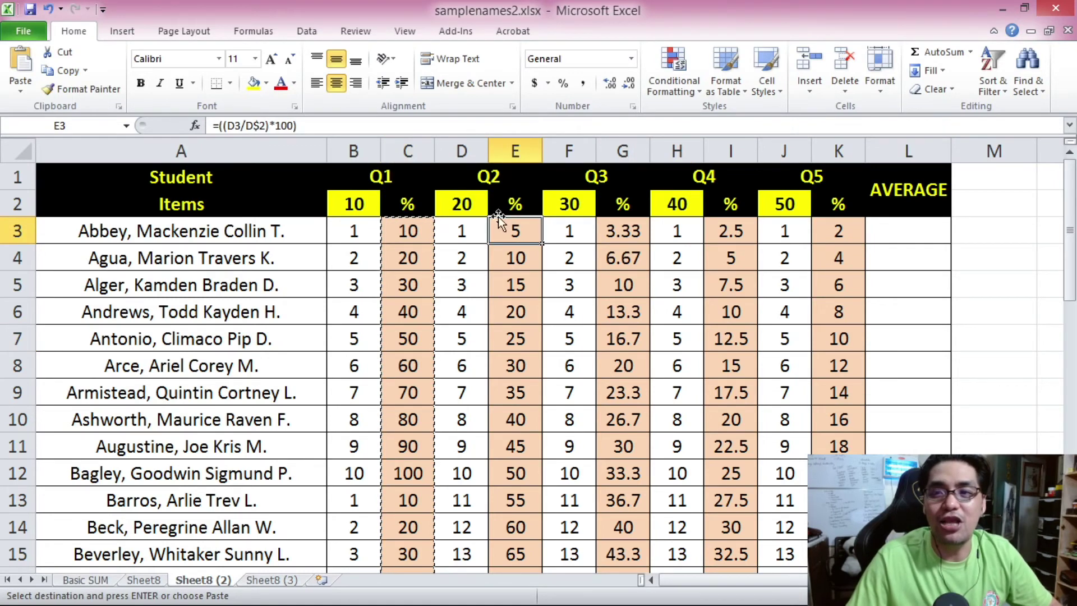
click(458, 203)
click(570, 203)
click(668, 204)
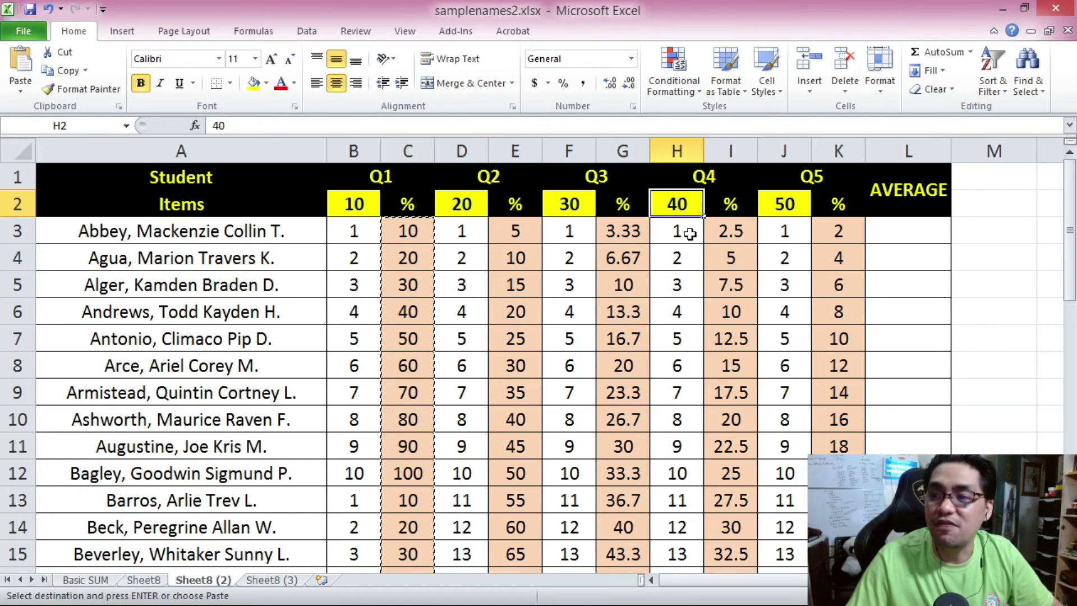
click(634, 235)
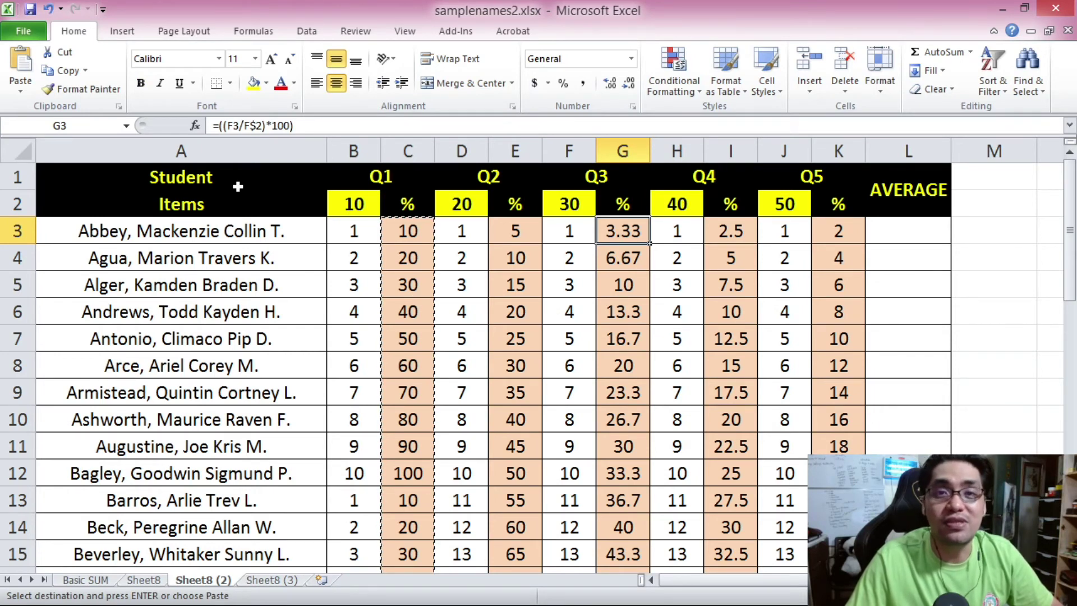
- Go to Sheet8 (3) and examine the Max Grade and Min Grade columns and the Filipino grade formula in D2
key(ctrl+Page_Down)
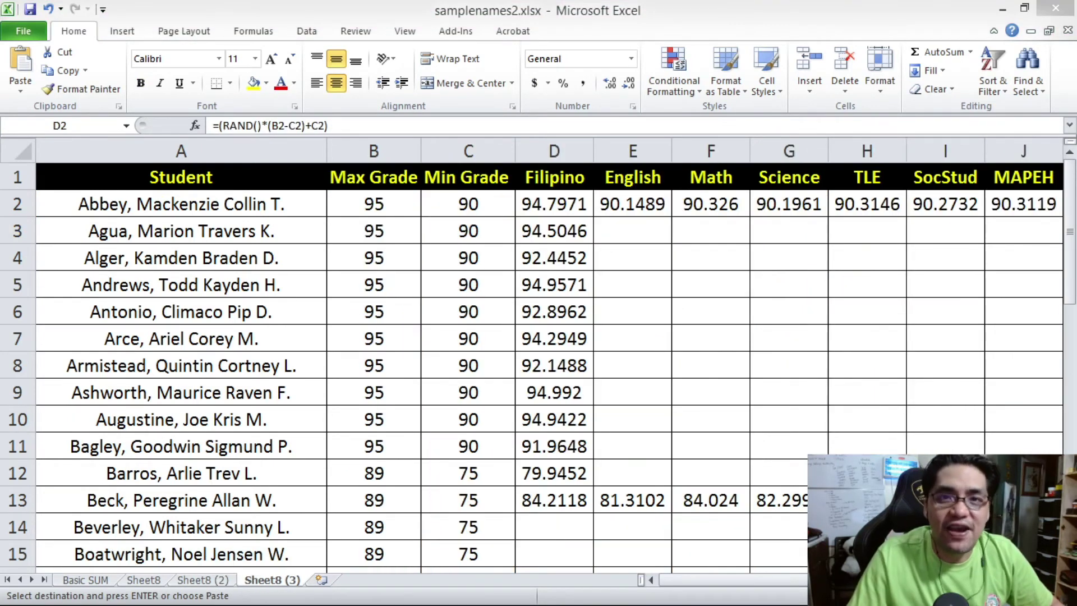
click(522, 215)
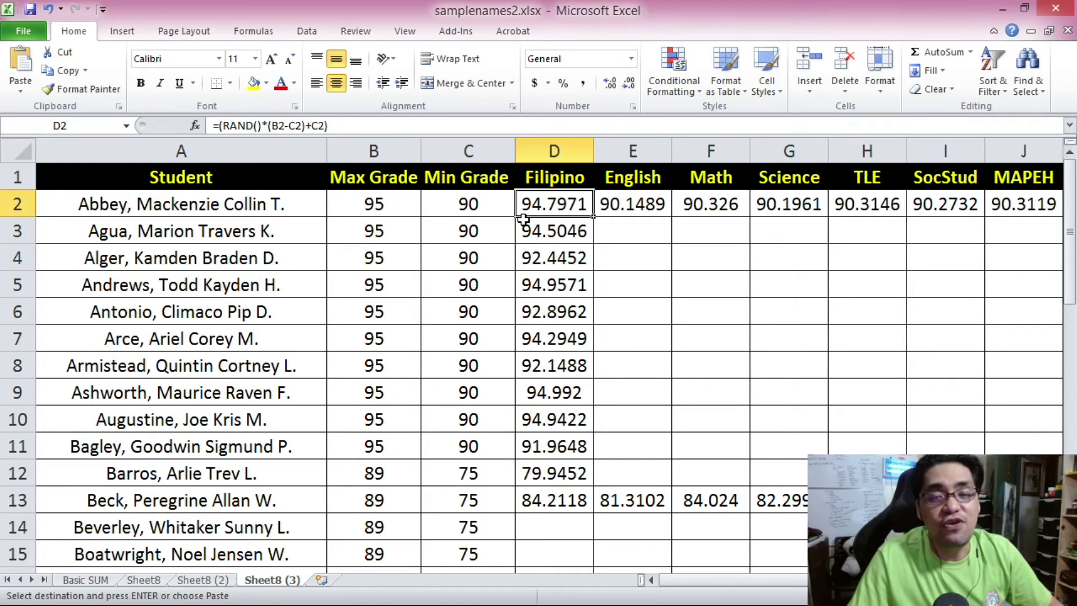
click(373, 153)
click(453, 152)
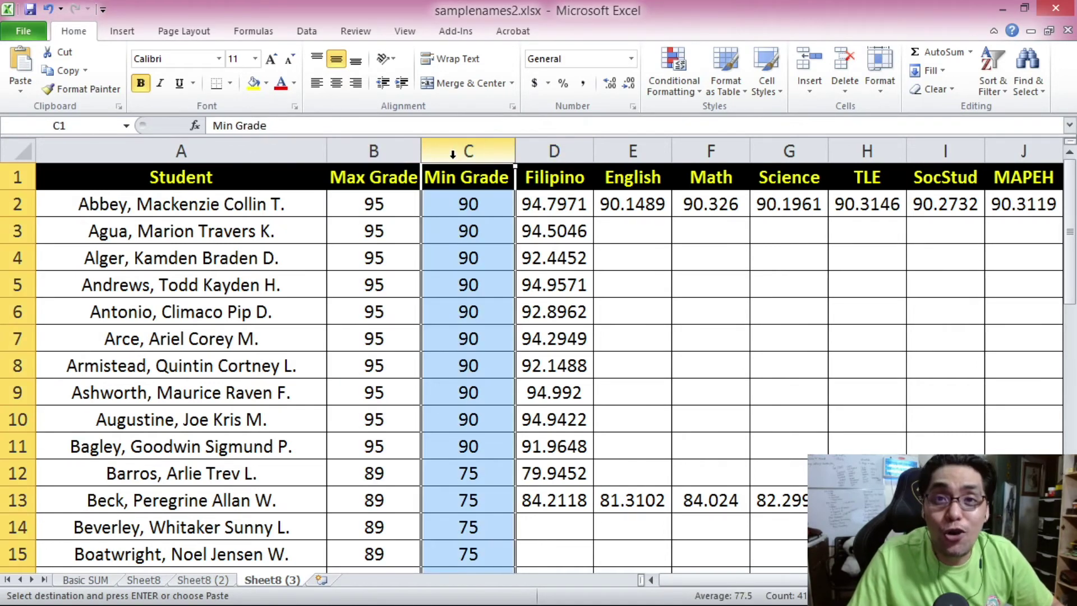
click(373, 153)
click(551, 209)
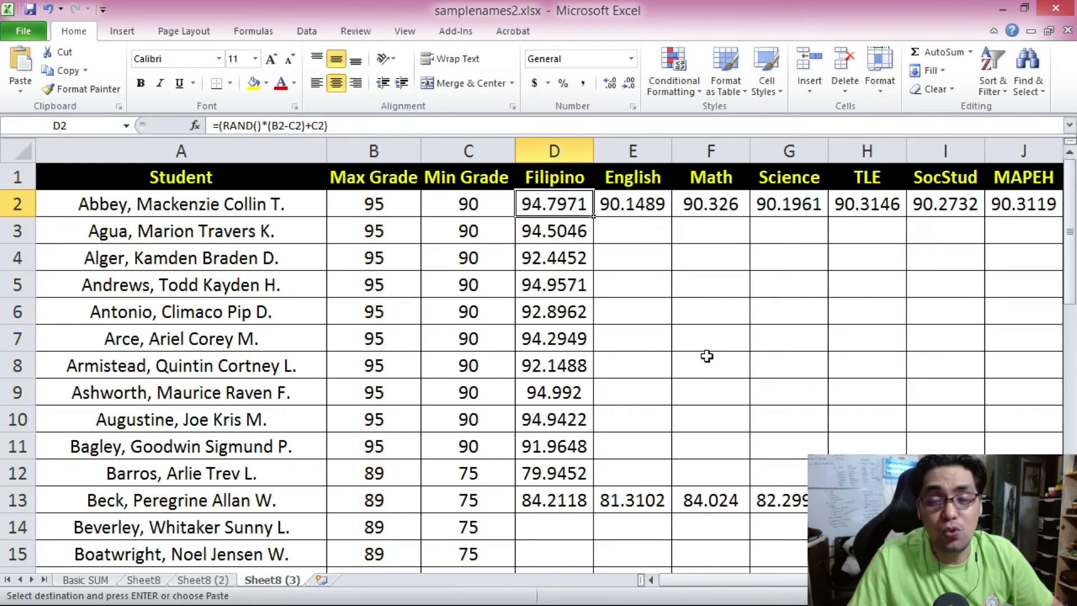
- Lock the columns of all references in D2's random grade formula, making it =(RAND()*($B2-$C2)+$C2)
click(274, 126)
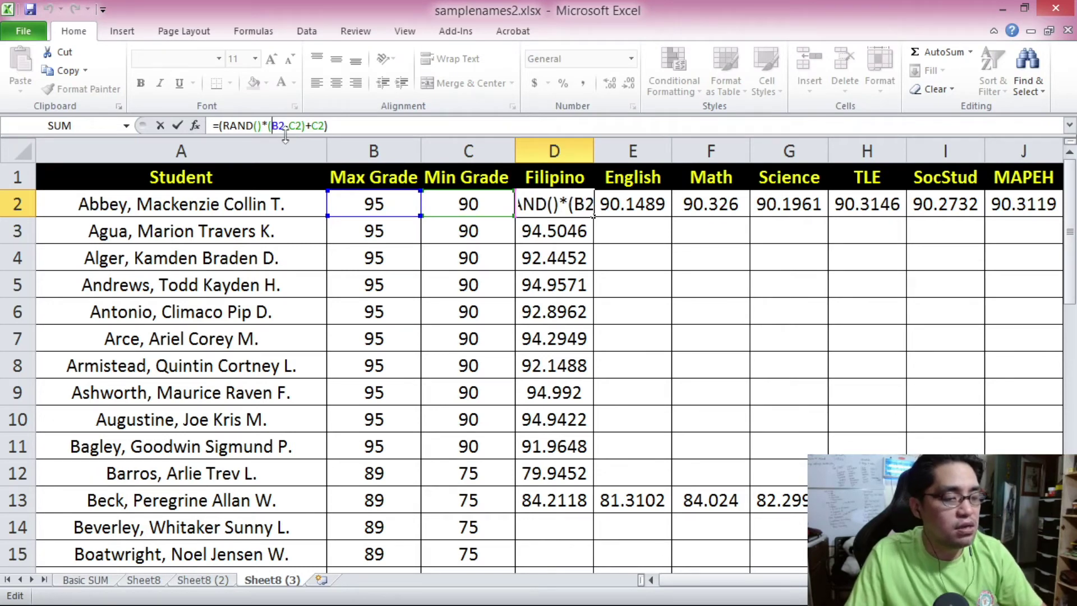
text($)
click(292, 125)
text($)
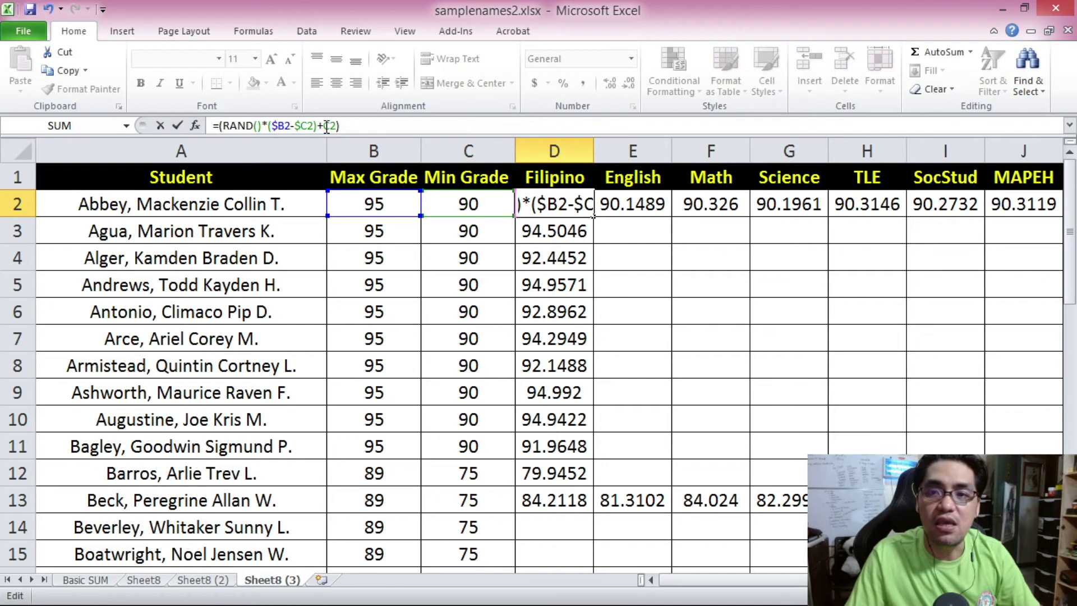
click(326, 125)
text($)
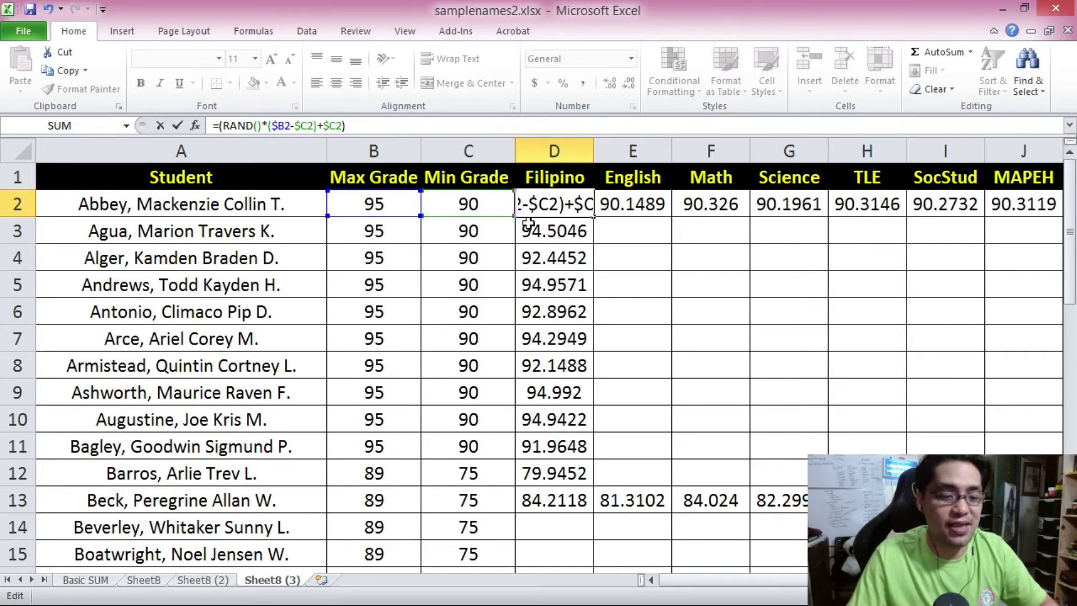
key(Return)
click(554, 205)
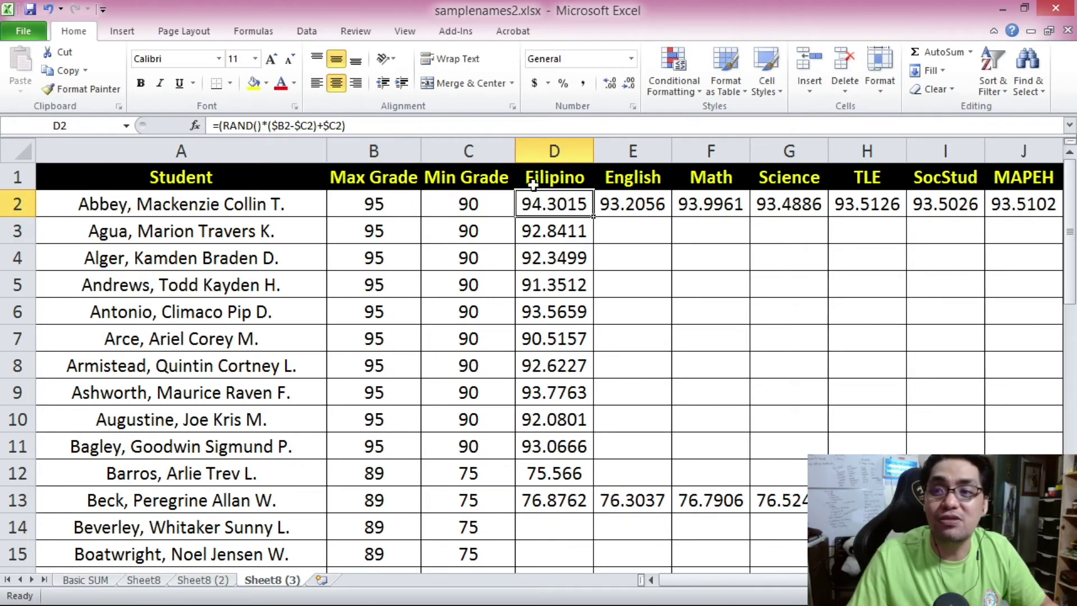
- Review D2's formula and the grades across row 2, including the formula in the MAPEH cell J2
triple_click(353, 126)
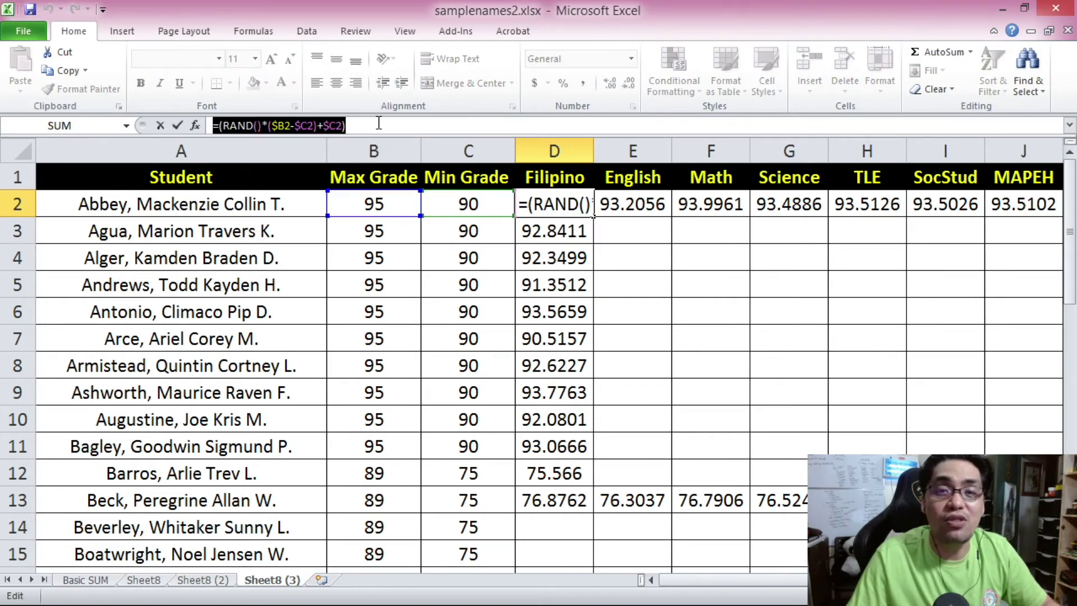
key(Escape)
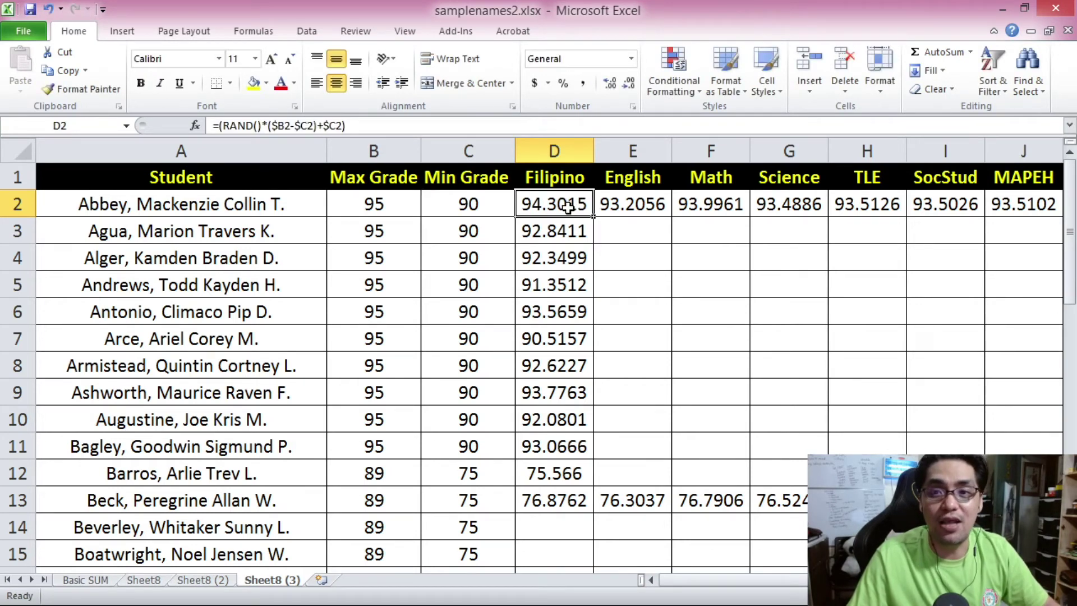
click(604, 204)
click(867, 258)
click(1000, 222)
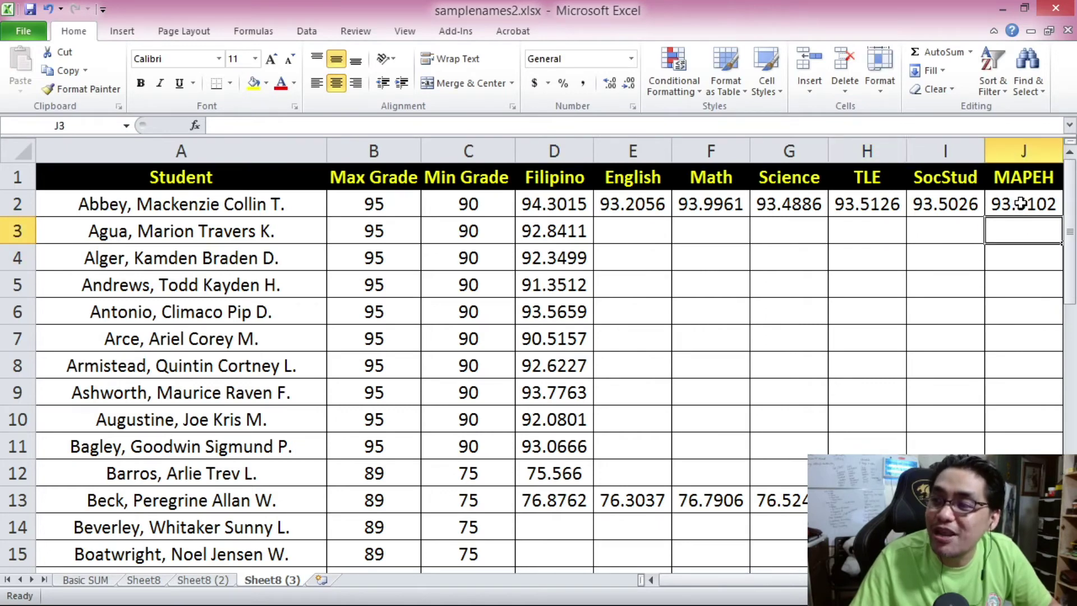
click(1018, 205)
scroll(634, 389, down, 8)
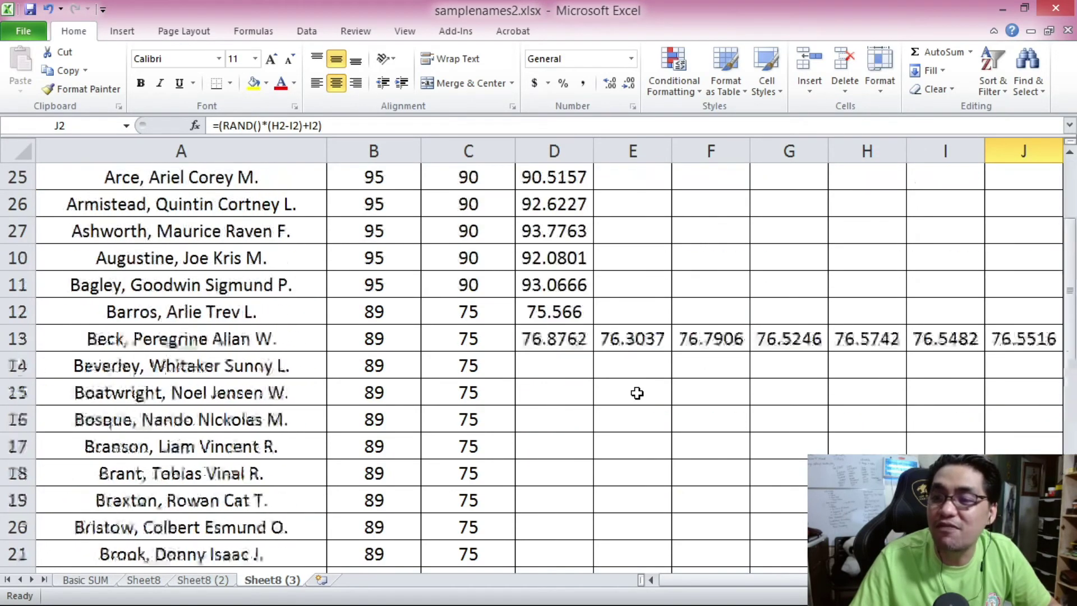
- Copy D2's grade formula into the whole range D2:K41, covering every student from Filipino to Values
click(564, 198)
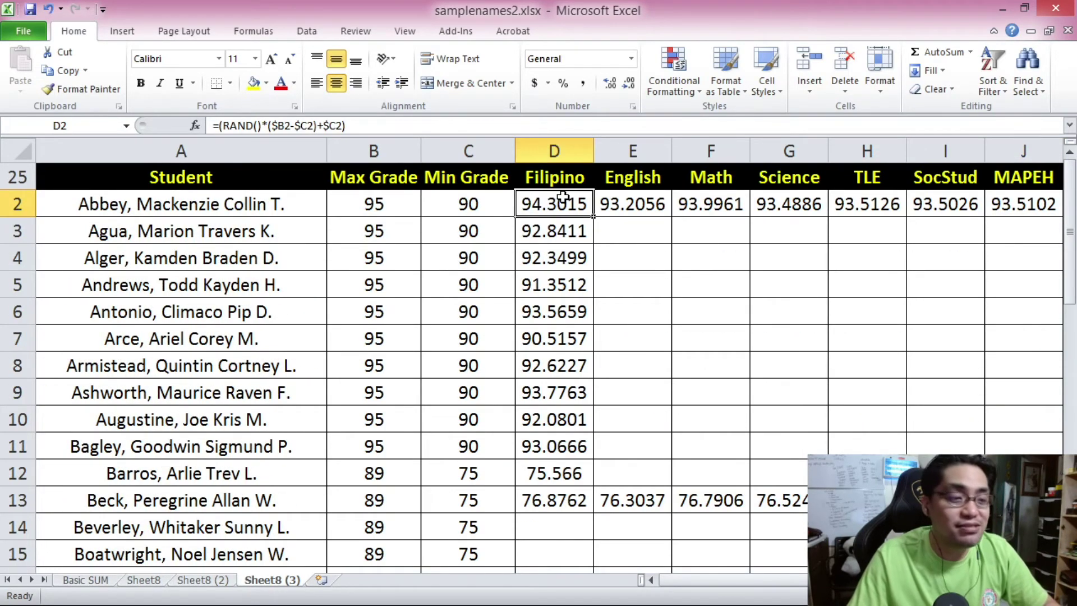
key(ctrl+c)
scroll(1021, 319, down, 14)
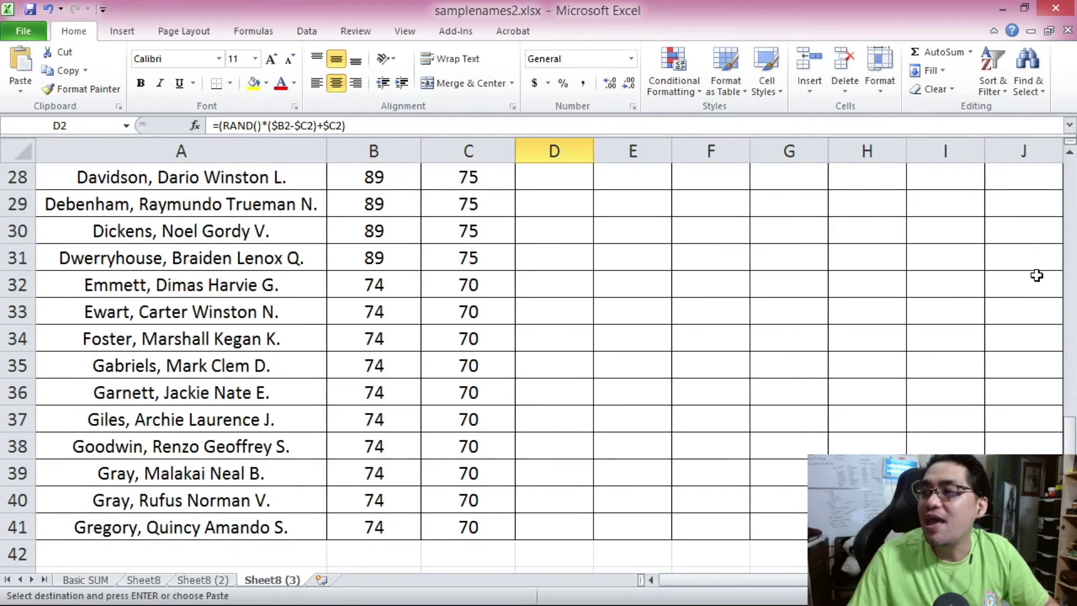
scroll(1021, 365, up, 4)
scroll(730, 337, right, 1)
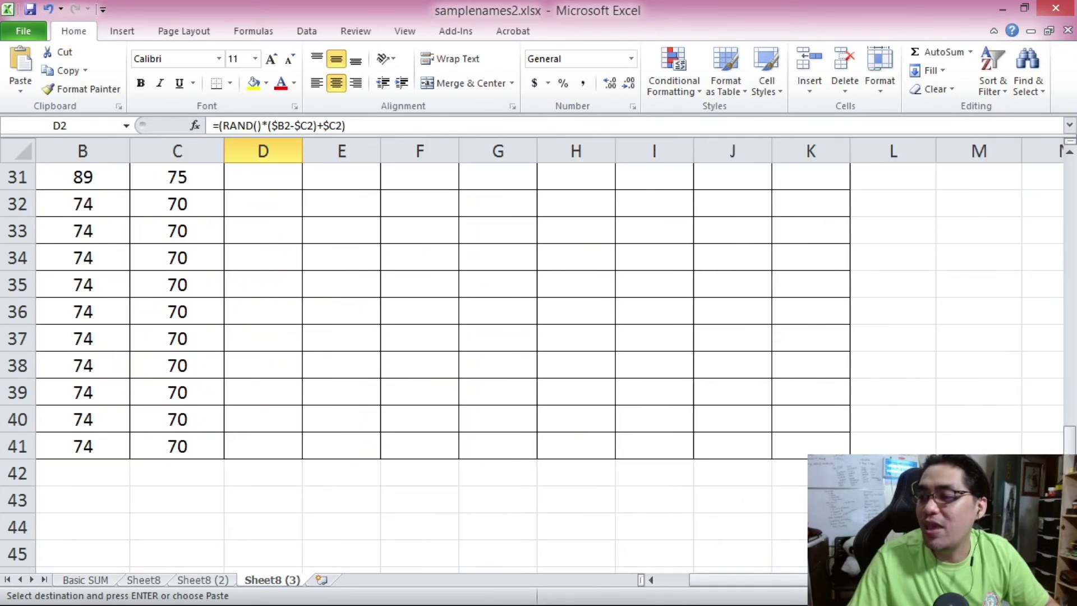
click(813, 442)
scroll(606, 392, up, 10)
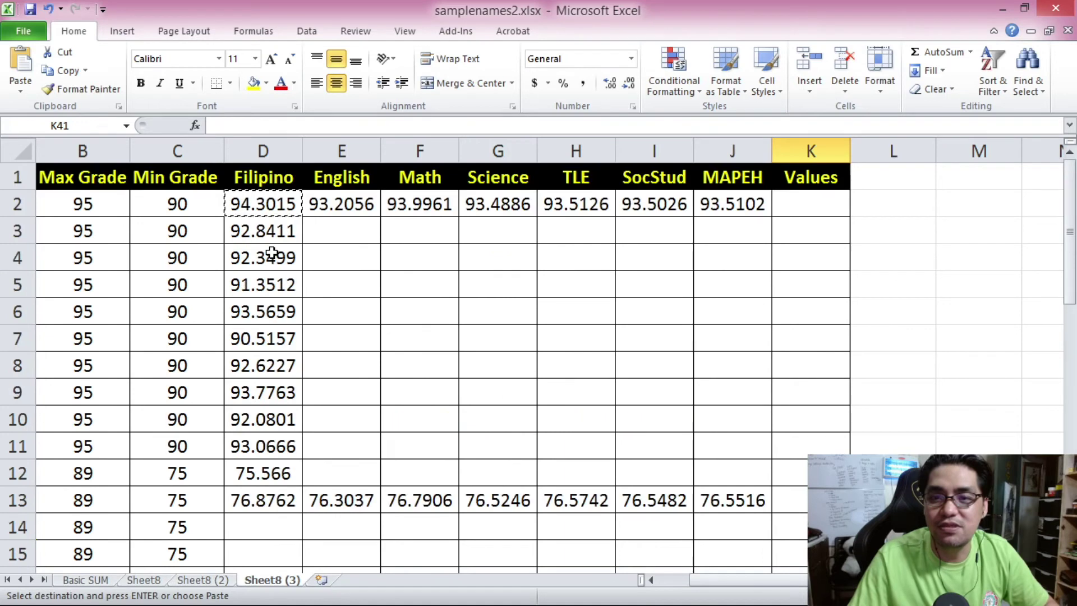
click(271, 209)
scroll(360, 247, down, 10)
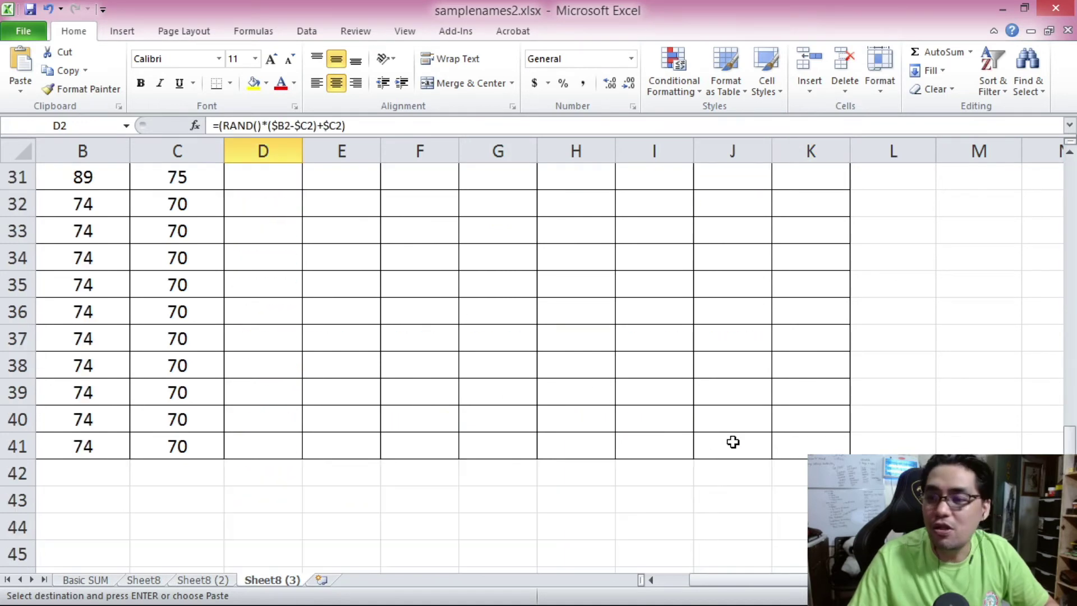
shift+click(798, 435)
scroll(666, 392, up, 6)
scroll(666, 392, up, 4)
key(ctrl+v)
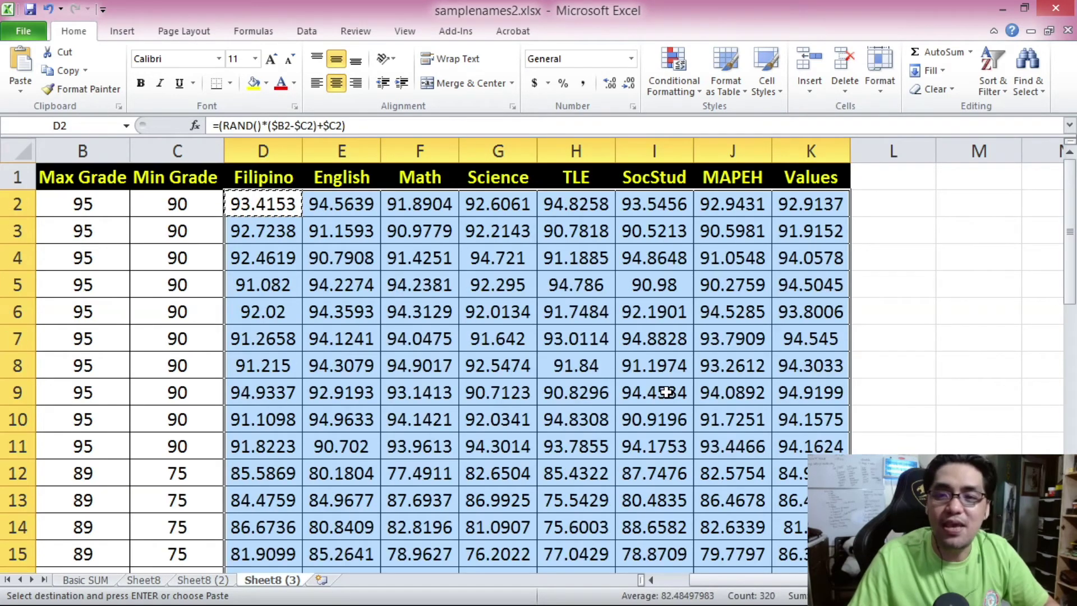
- Inspect the pasted formula in I10 and compare the grades with the maximum and minimum grades in B6:C15
scroll(667, 392, down, 1)
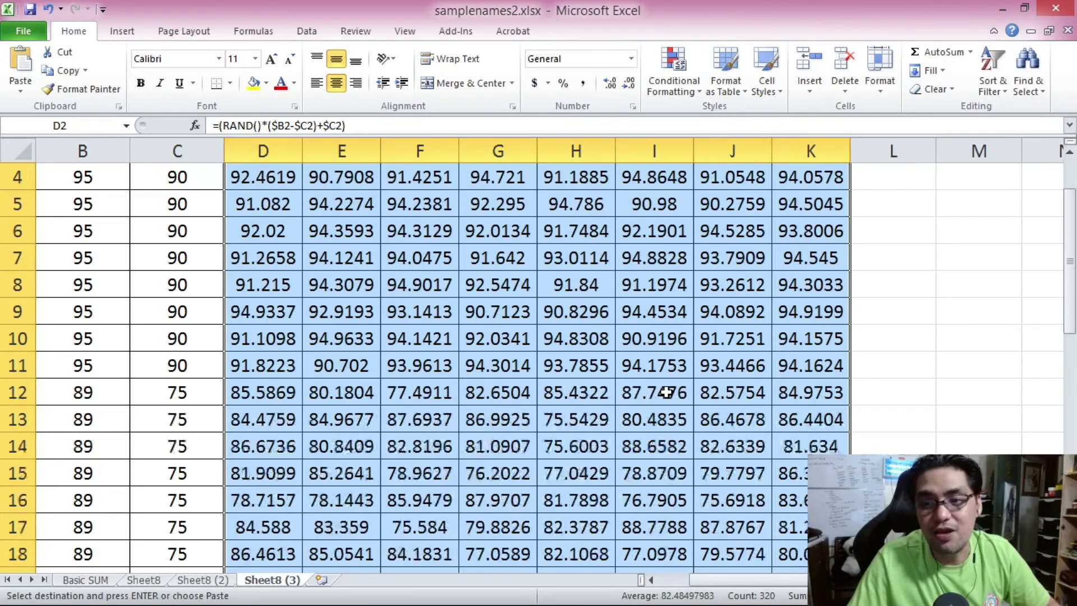
click(662, 338)
drag(1074, 233, 1073, 208)
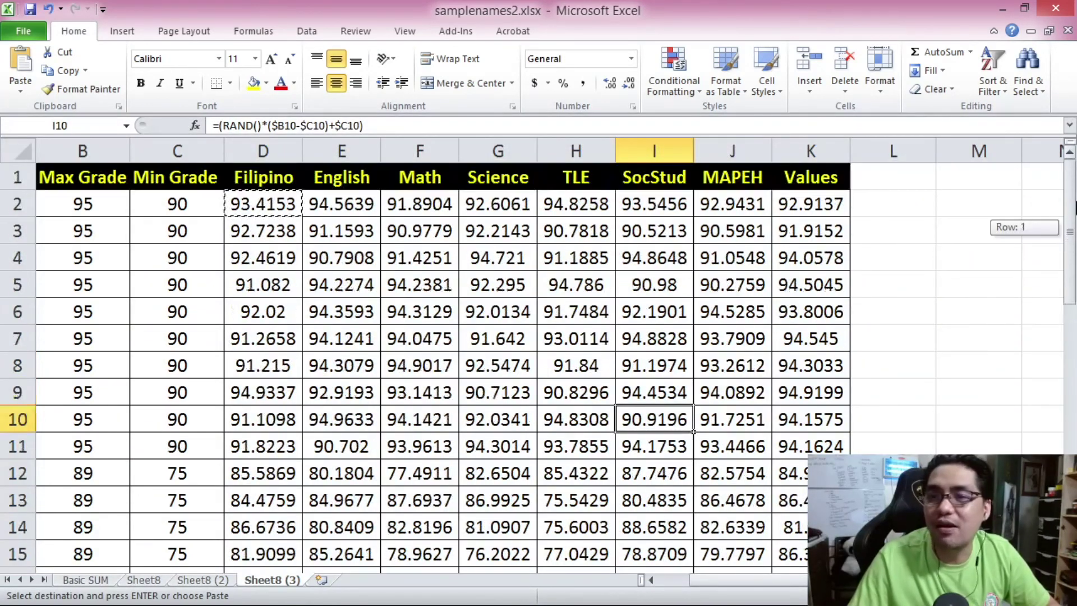
drag(774, 569, 764, 578)
drag(753, 580, 722, 579)
drag(370, 253, 469, 500)
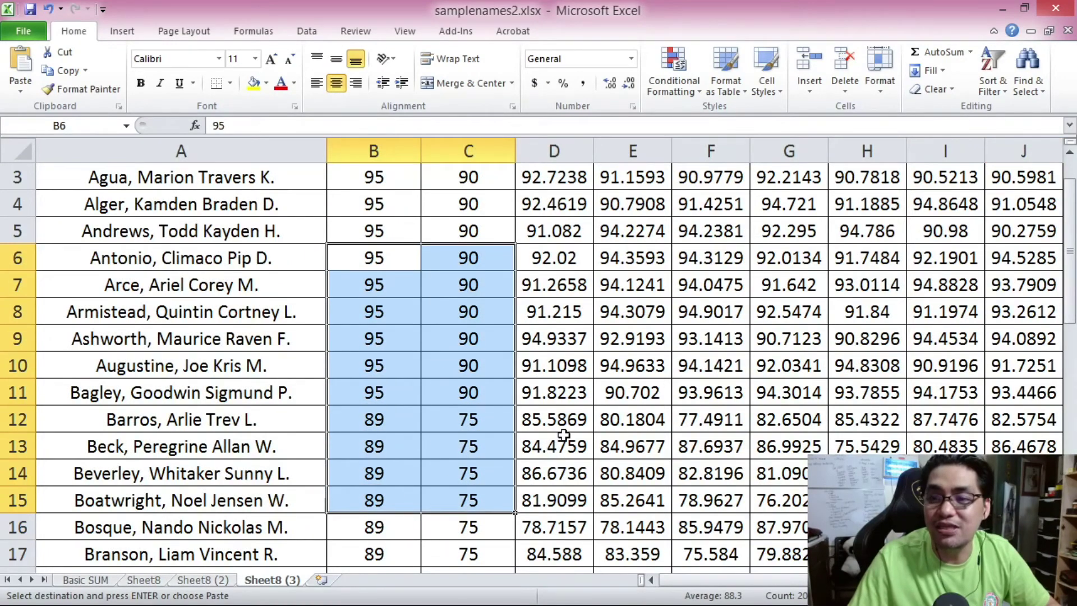
- Review Sheet8's formula in G3, comparing its references with the PT1 score in B3 and the Group Grade in L2
click(576, 428)
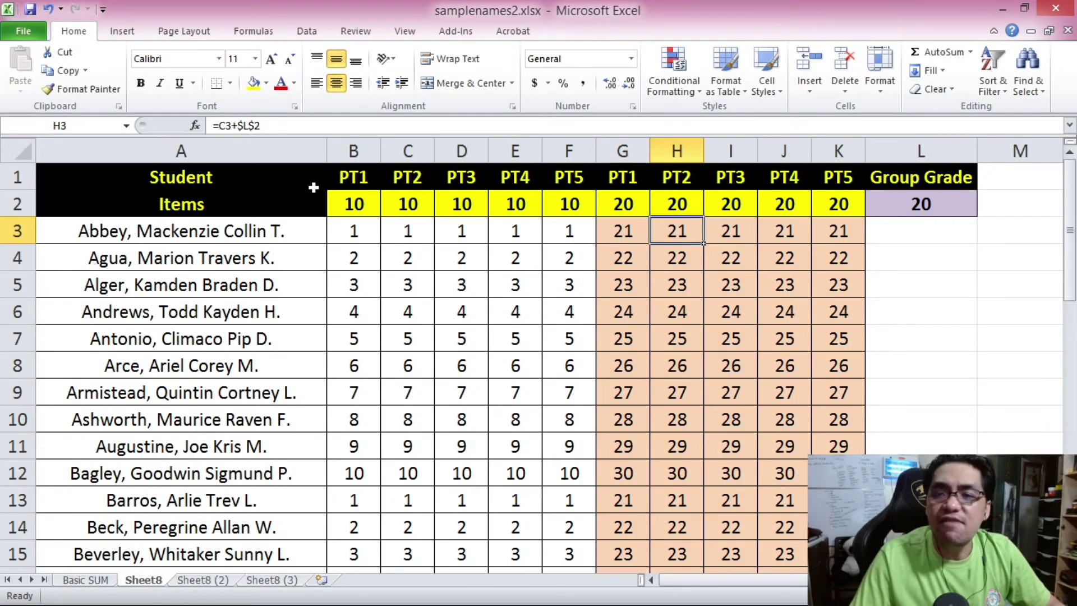
click(940, 203)
click(614, 236)
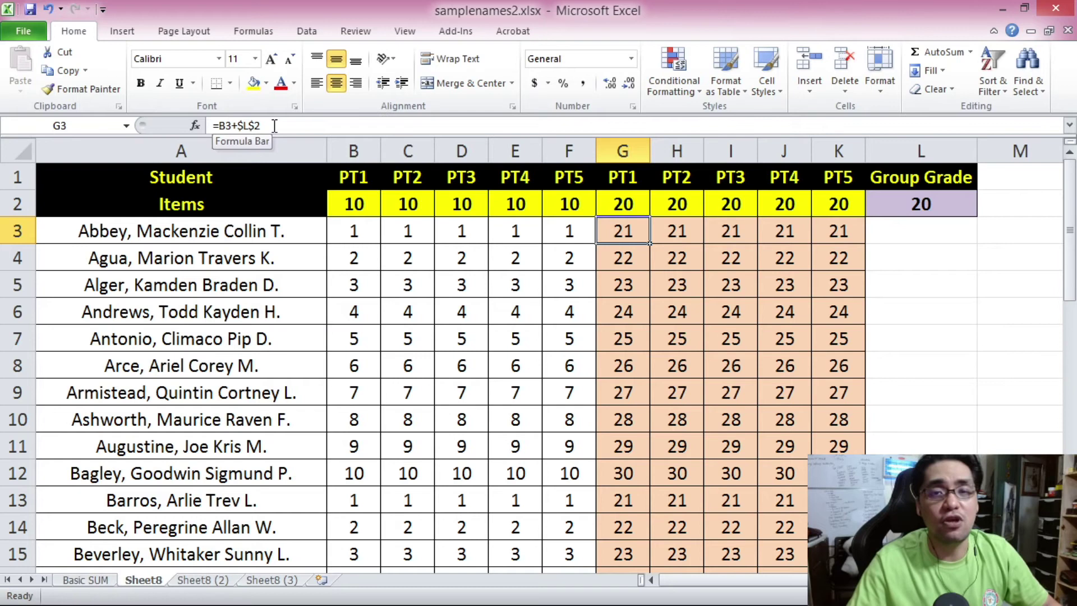
key(ctrl+Home)
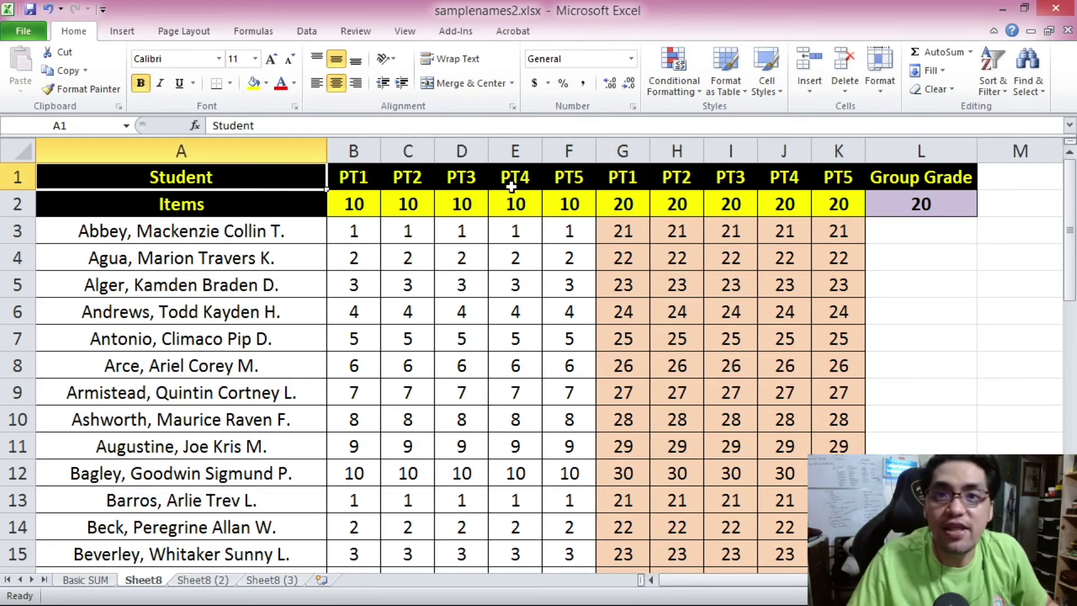
click(614, 234)
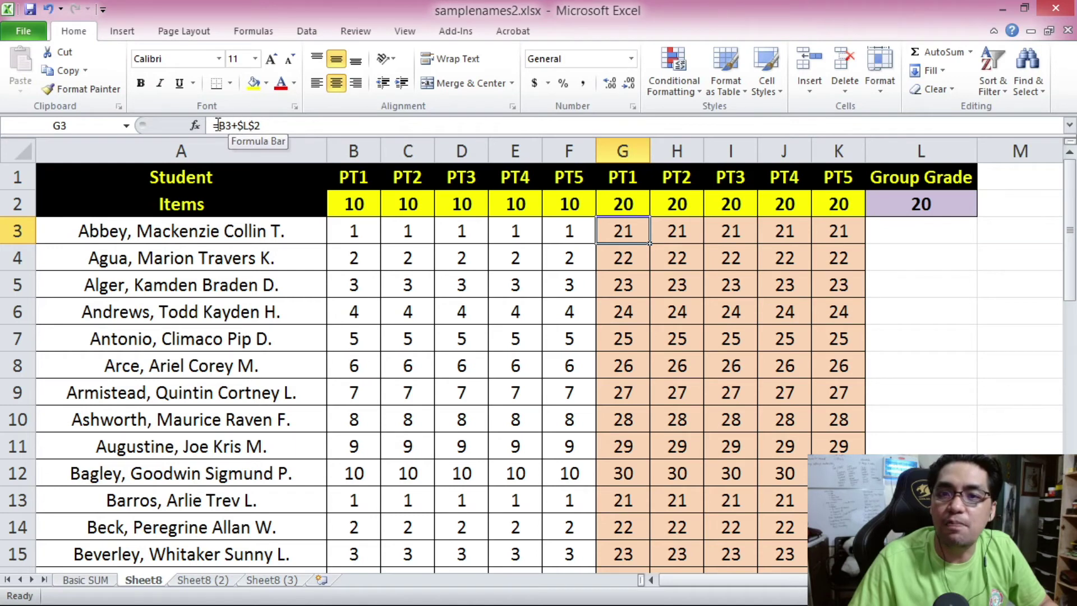
click(366, 227)
click(605, 229)
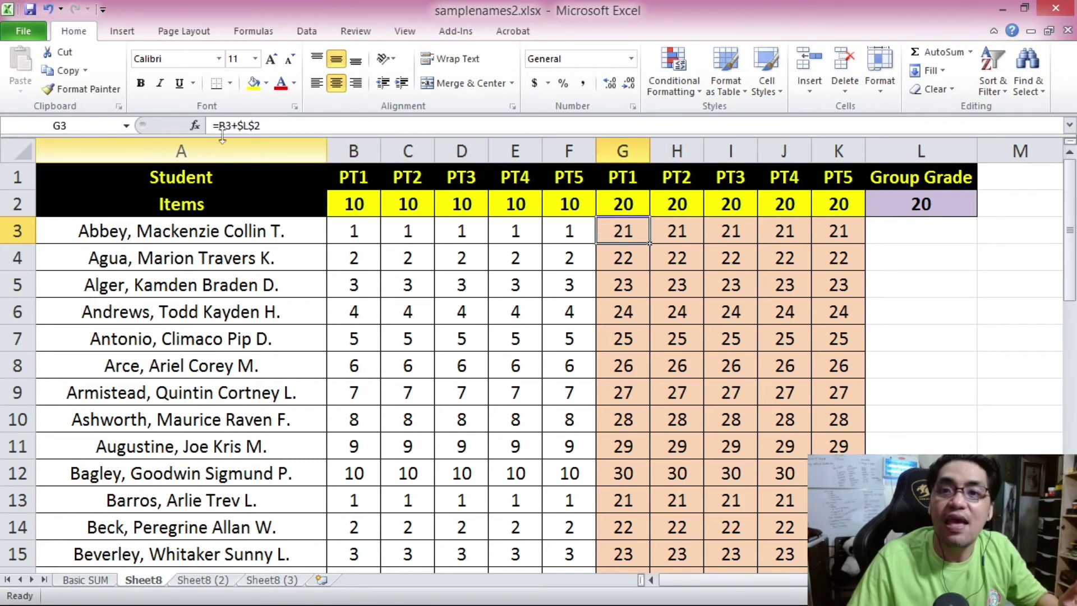
- Move the group-adjusted score table G1:K42 so that it starts at N1
click(614, 177)
scroll(837, 312, down, 13)
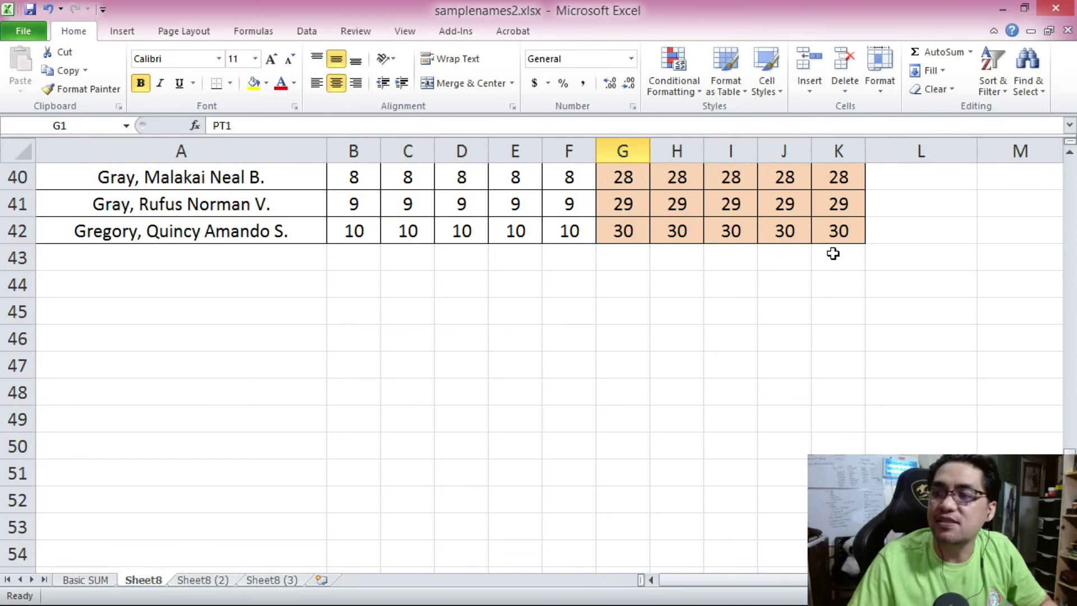
shift+click(837, 231)
scroll(836, 230, up, 13)
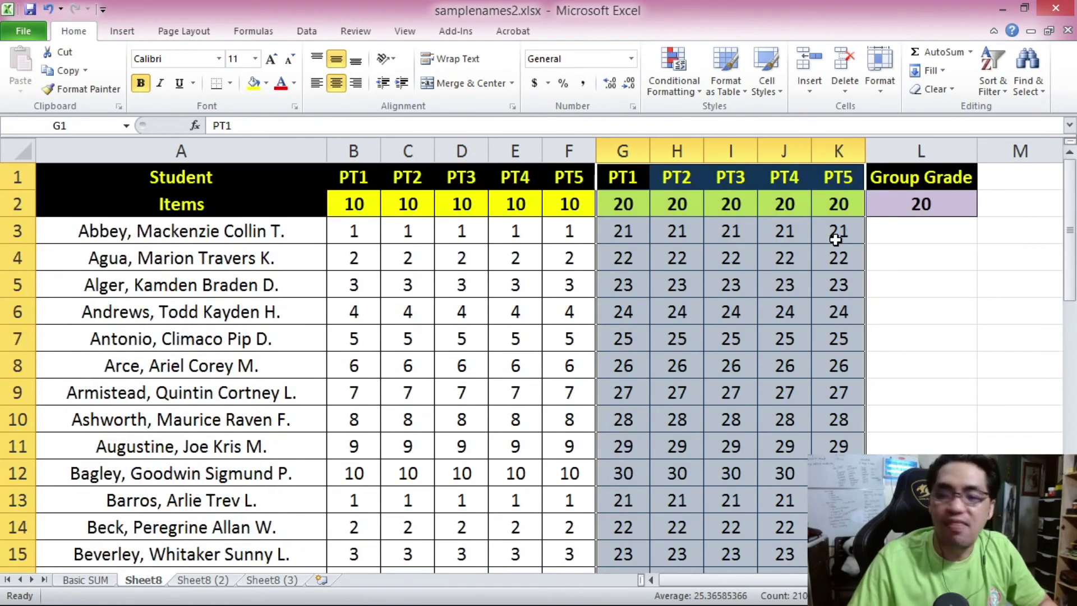
key(ctrl+c)
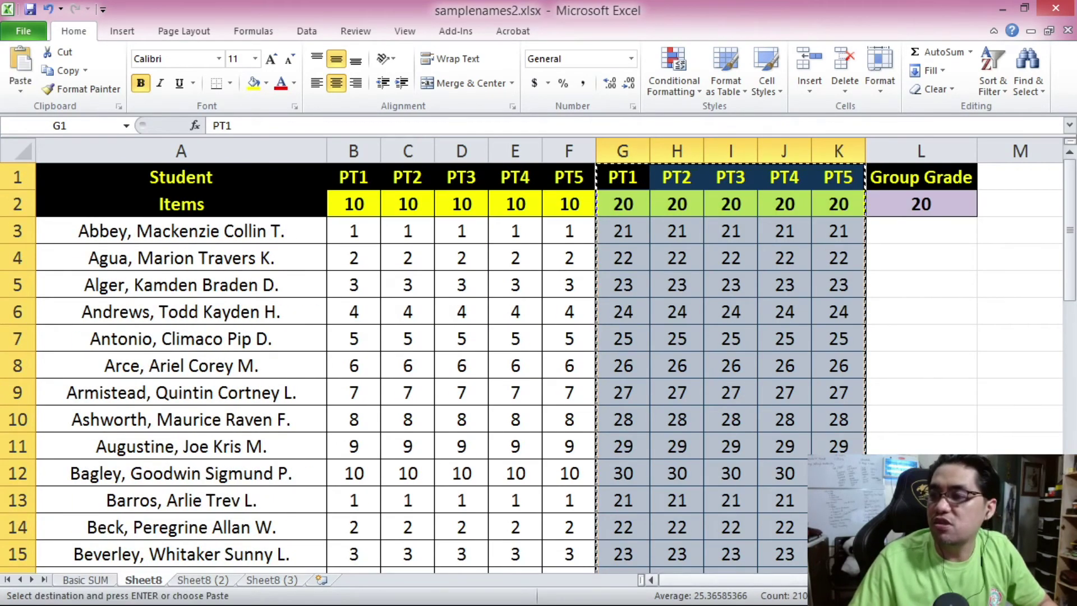
scroll(921, 370, right, 1)
click(836, 180)
key(Return)
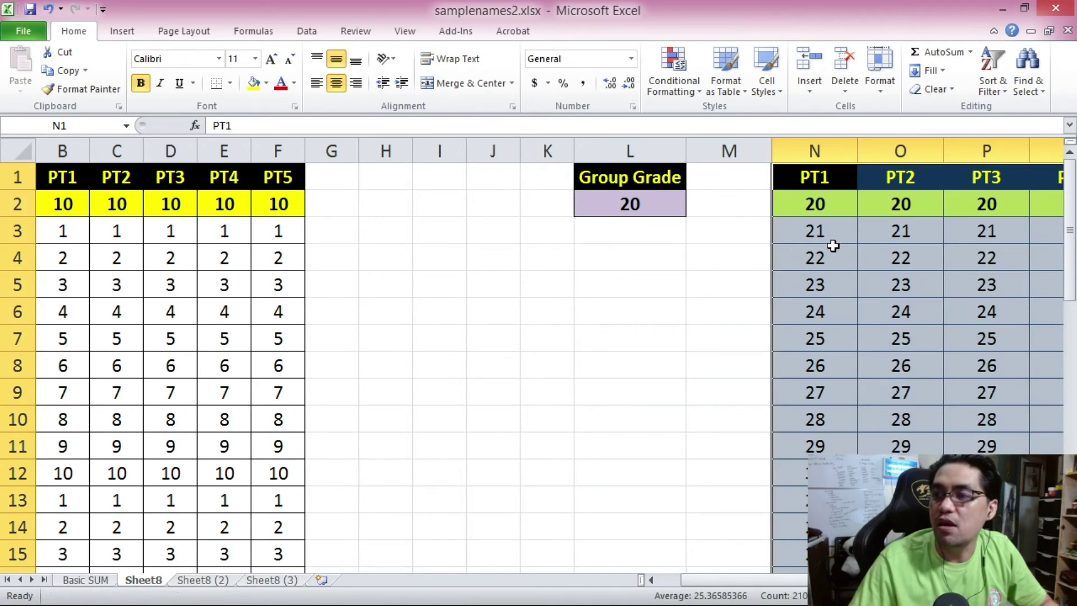
- Inspect the moved formula in N3 and its references to B3 and the Group Grade cell L2
click(824, 225)
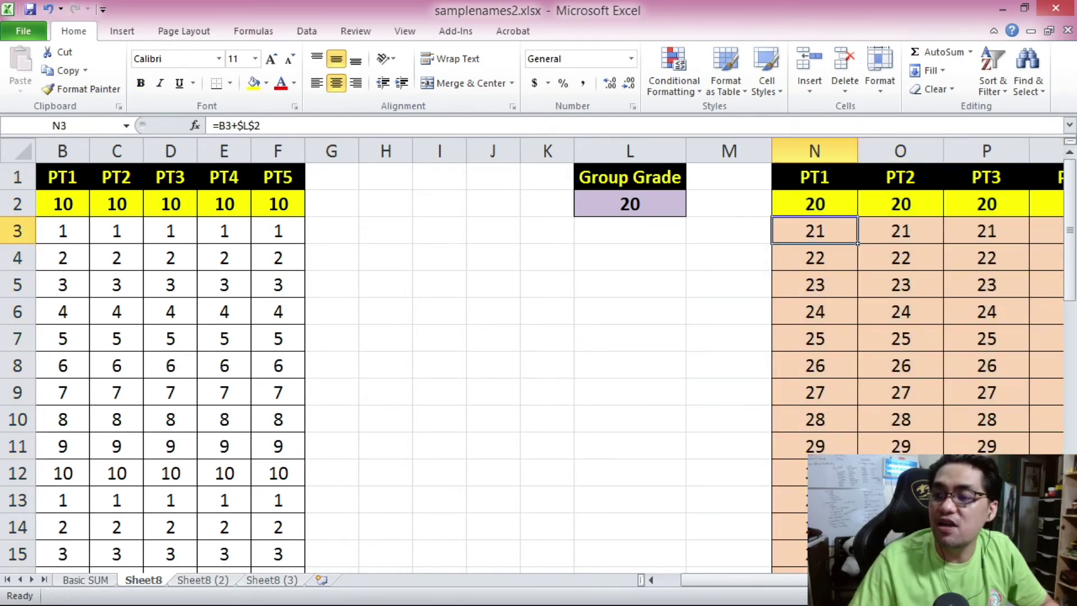
scroll(305, 143, right, 1)
drag(276, 124, 210, 125)
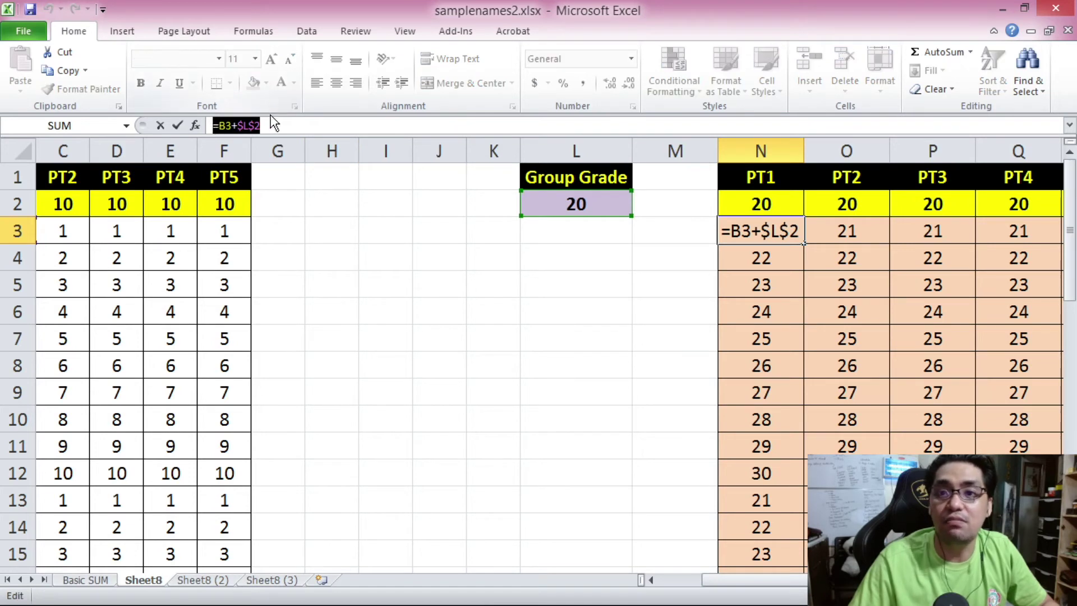
drag(274, 122, 211, 124)
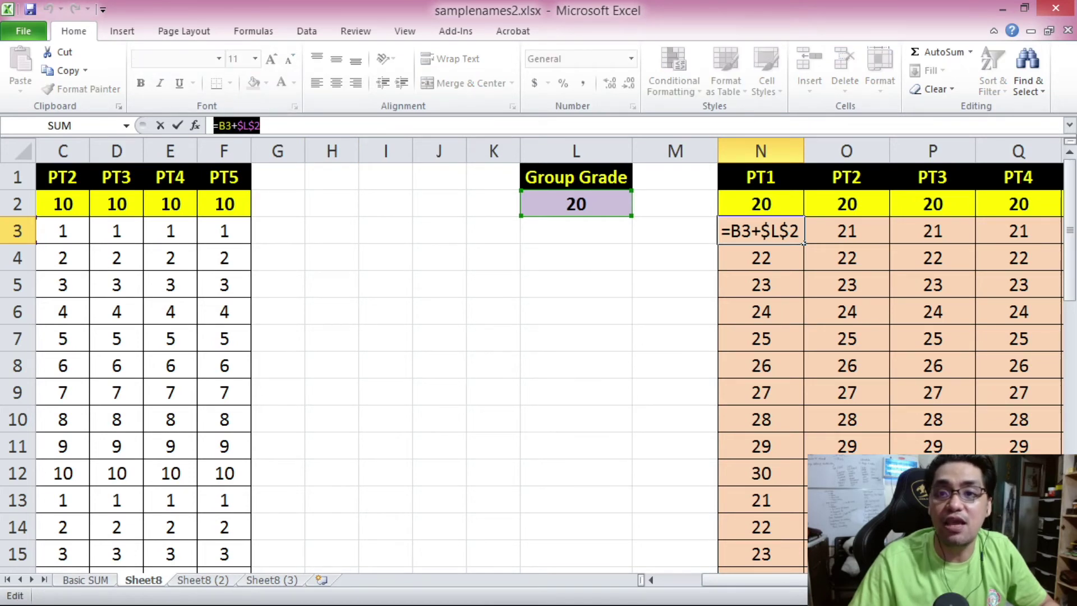
click(273, 124)
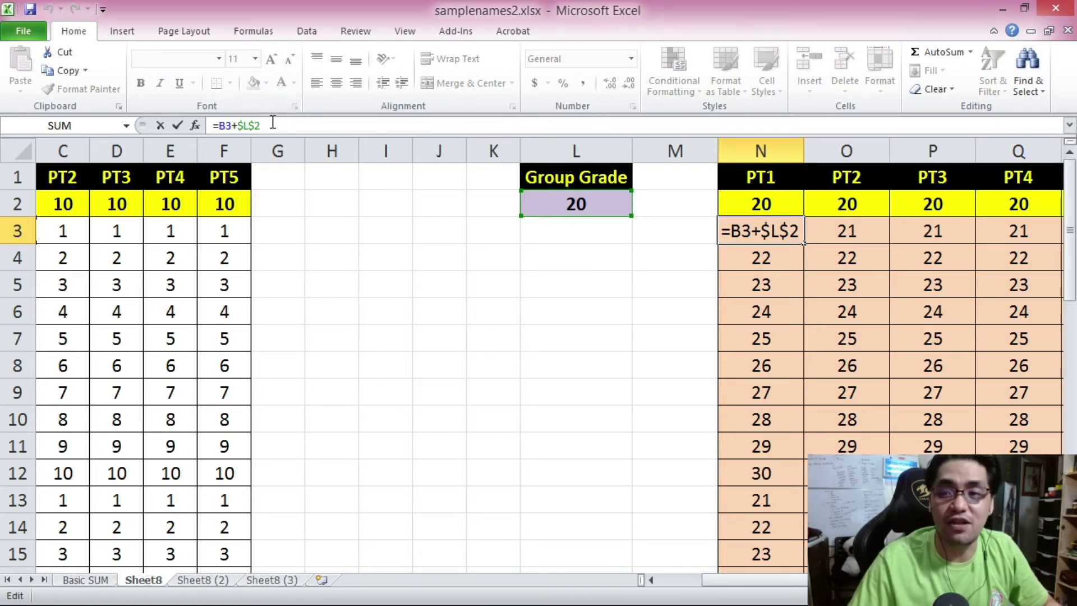
key(Escape)
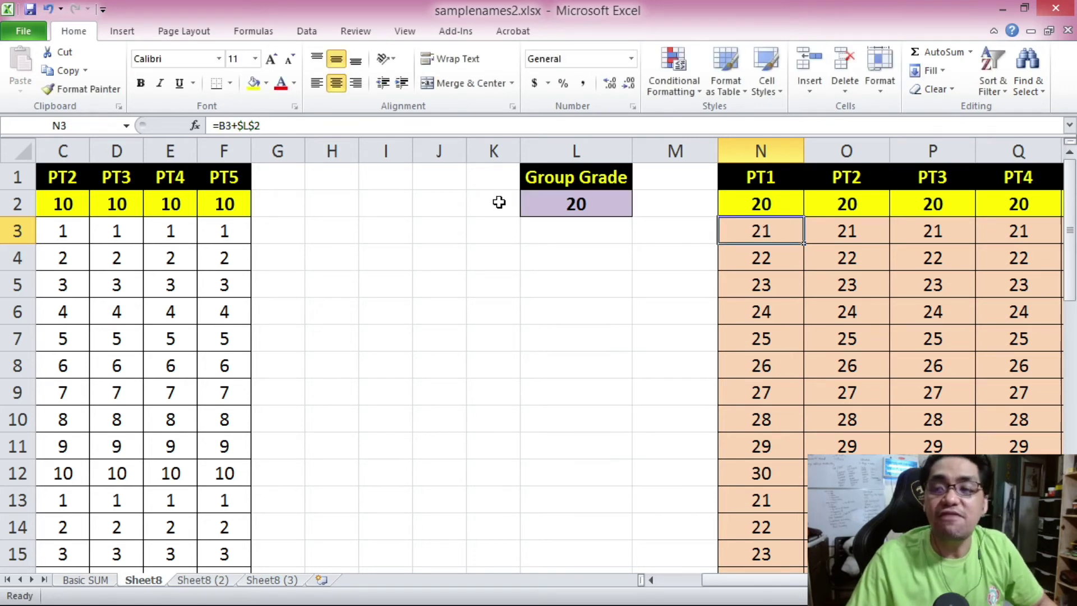
click(587, 206)
click(734, 225)
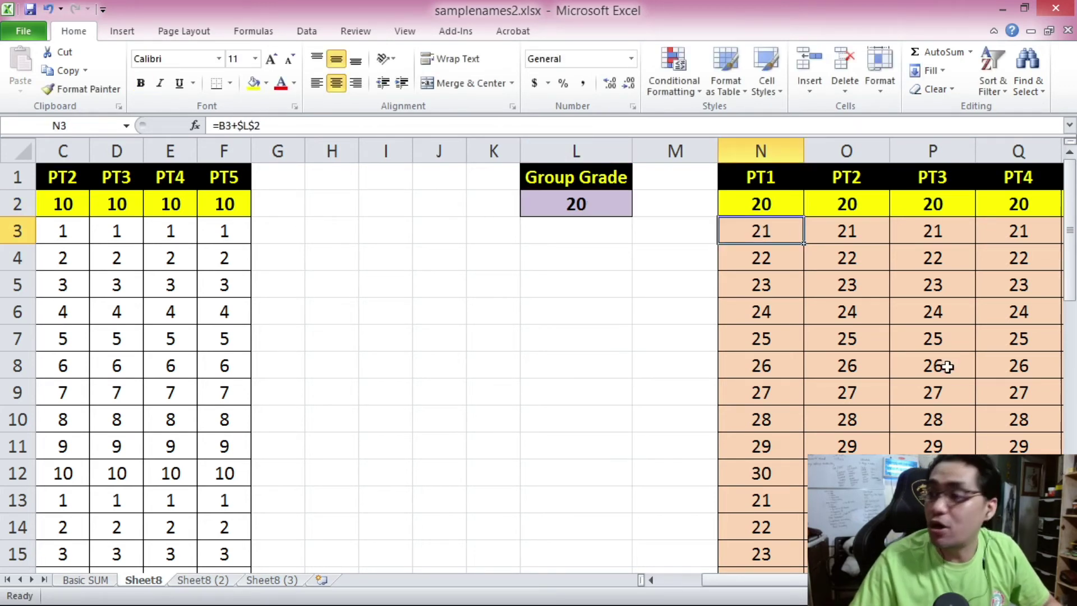
- Move the Group Grade heading and value from L1:L2 to H2:H3, and check the formula in N3
scroll(932, 270, right, 1)
click(473, 189)
drag(473, 190, 475, 204)
key(ctrl+c)
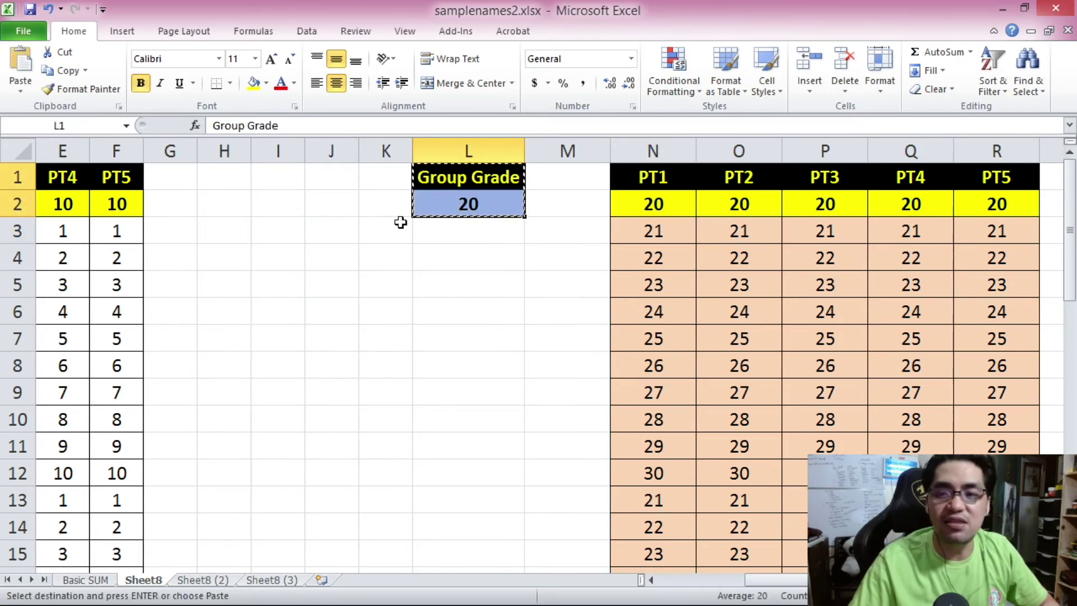
click(230, 216)
key(ctrl+v)
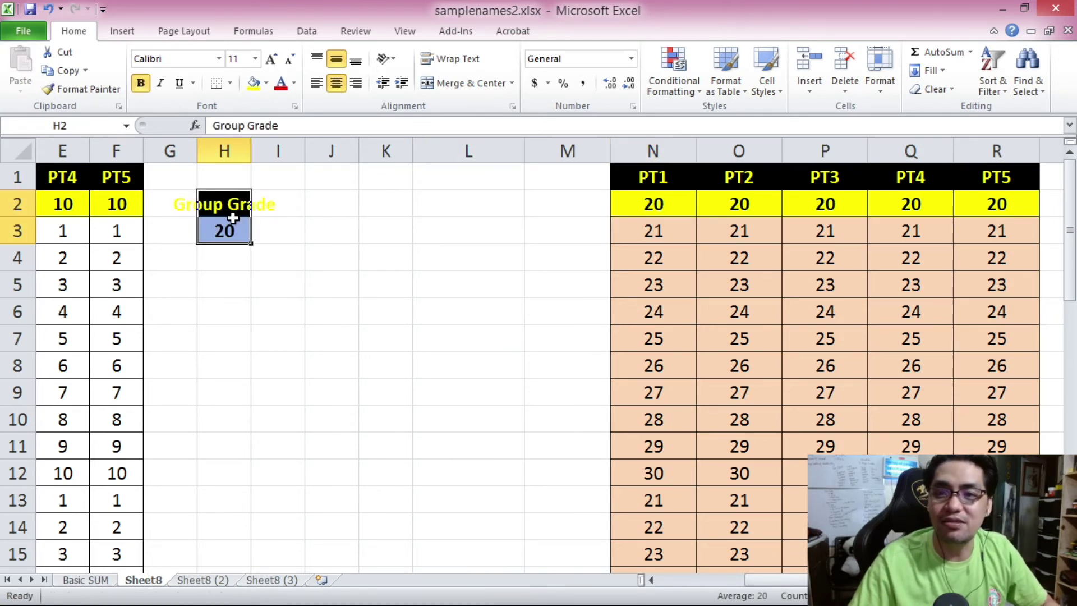
click(676, 229)
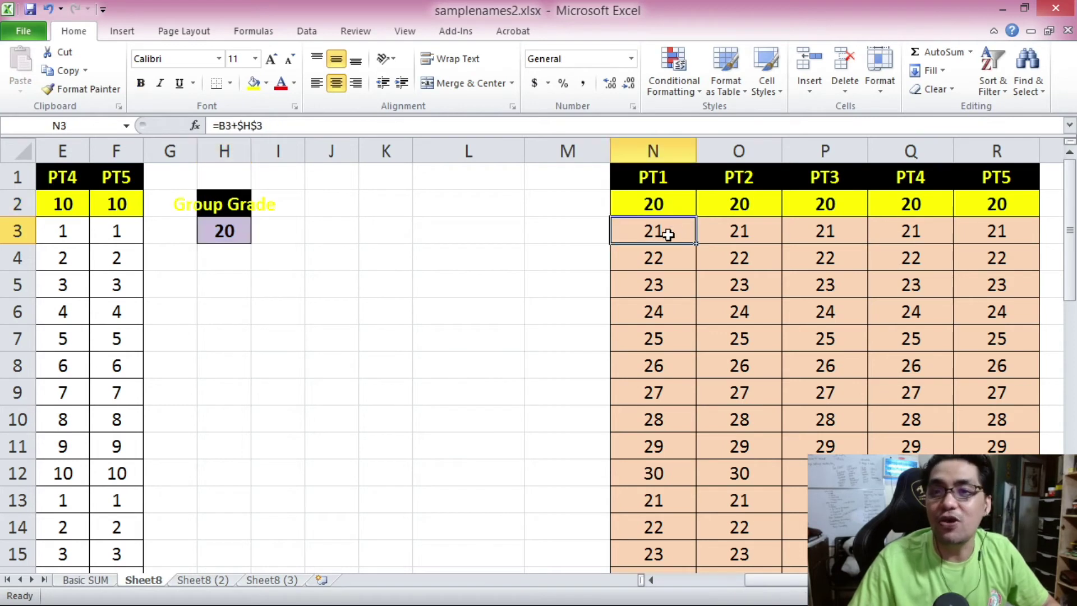
click(276, 124)
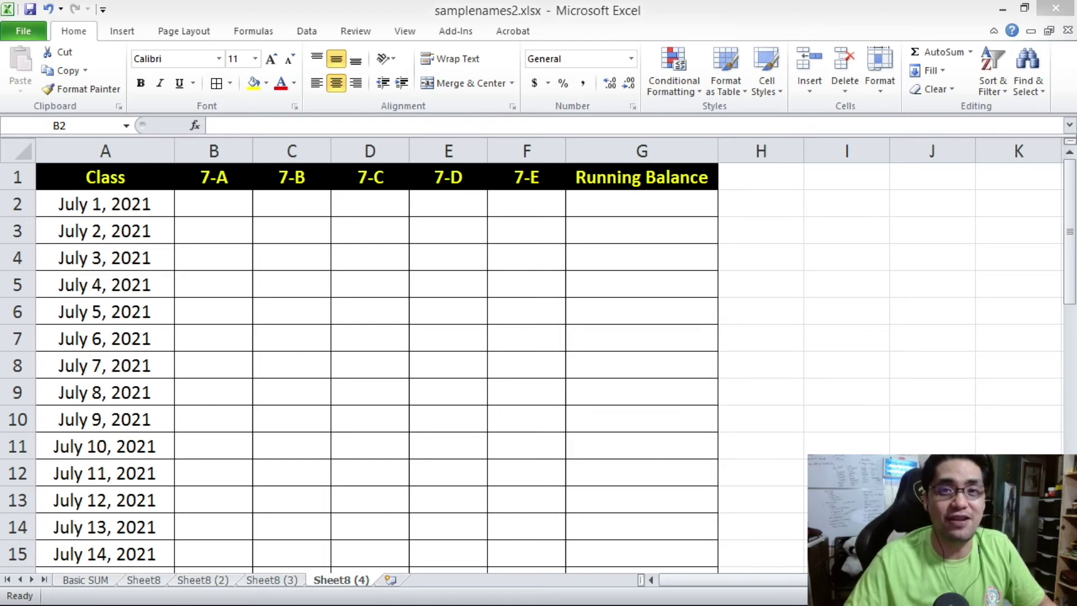
- On Sheet8 (4), write the Running Balance formula =SUM(B2:F41) in G2, covering classes 7-A to 7-E
click(645, 209)
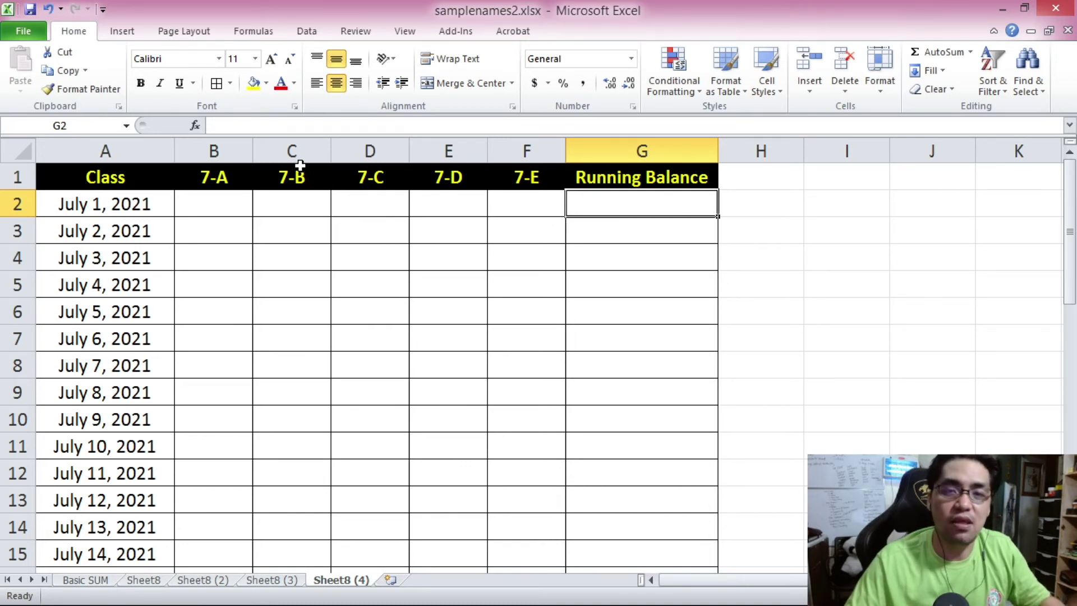
click(225, 126)
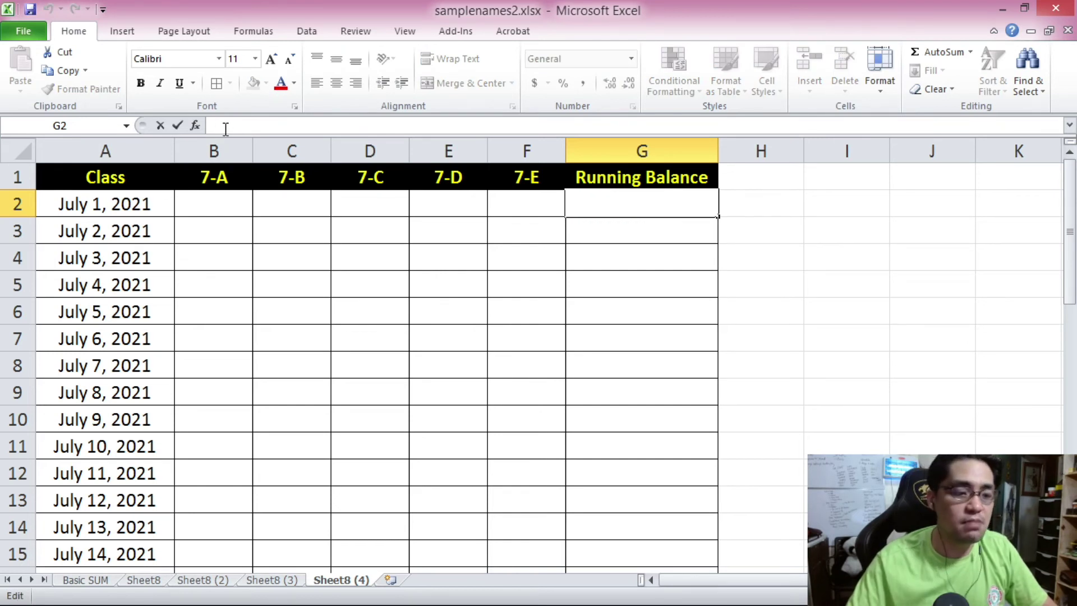
text(=SUM()
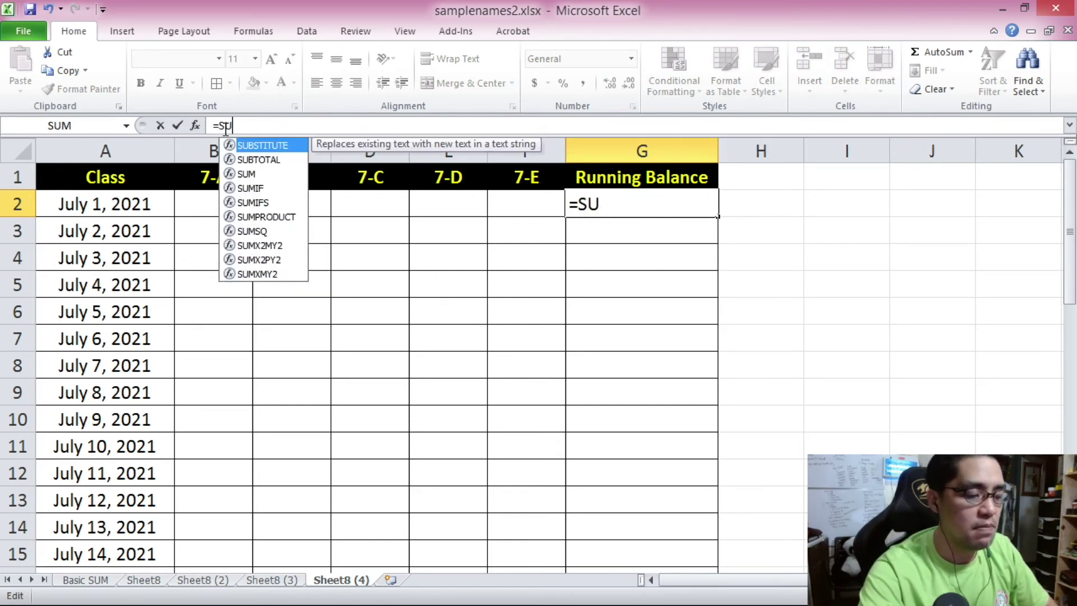
click(224, 206)
mouse_move(1070, 219)
mouse_down()
mouse_move(1070, 466)
mouse_move(1066, 231)
mouse_up()
shift+click(505, 554)
text())
- Make both references in G2's formula absolute, giving =SUM($B$2:$F$41), and accept it
click(253, 126)
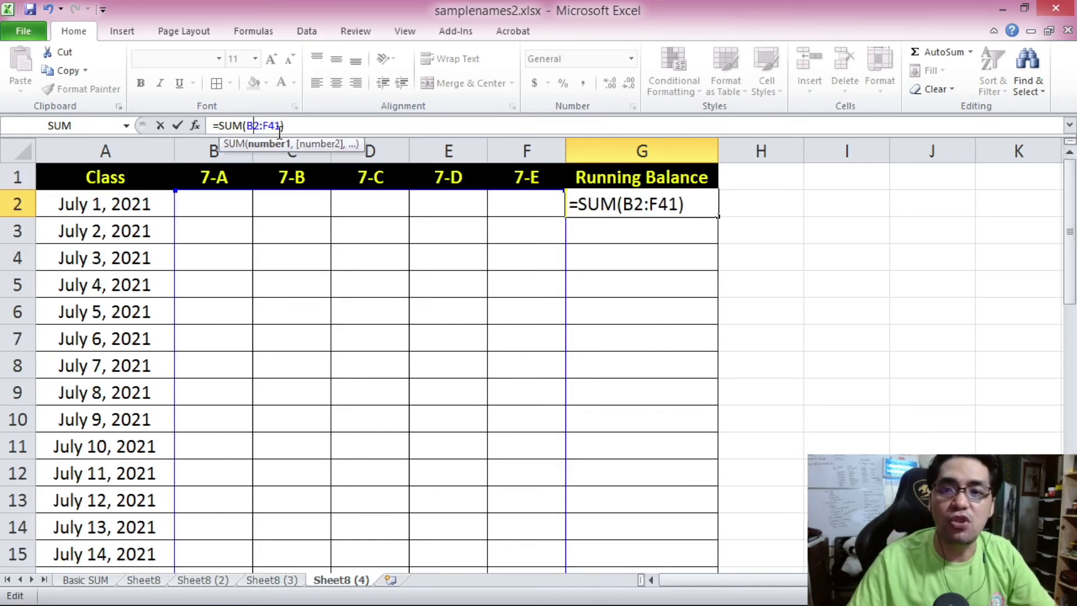
key(F4)
click(279, 127)
key(F4)
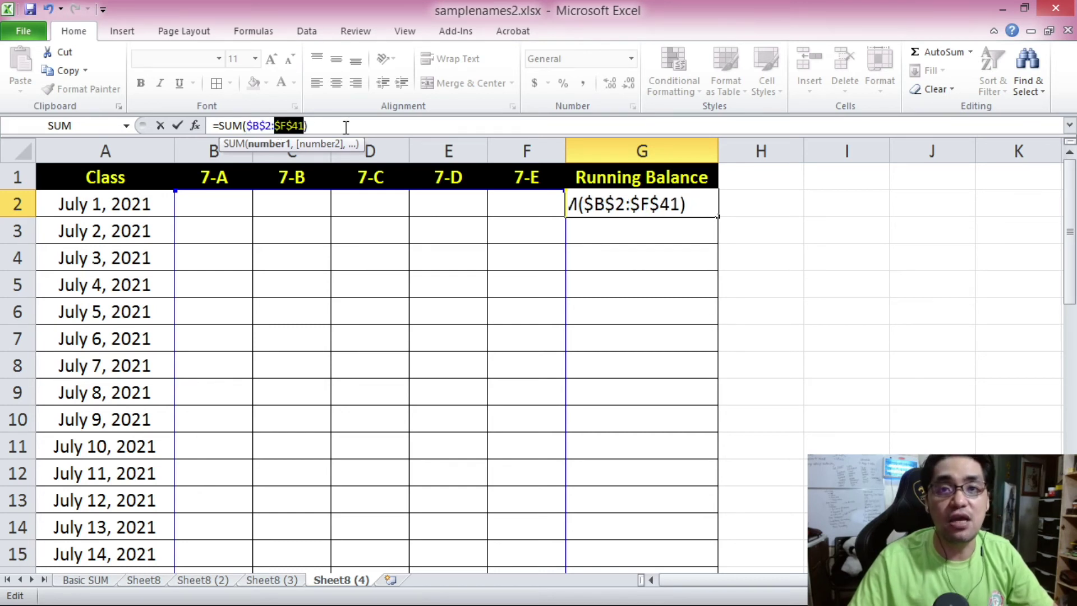
click(346, 127)
key(Return)
- Review the absolute start and end references in G2's Running Balance formula
click(651, 206)
drag(1070, 225, 1070, 179)
click(249, 124)
double_click(249, 125)
double_click(289, 124)
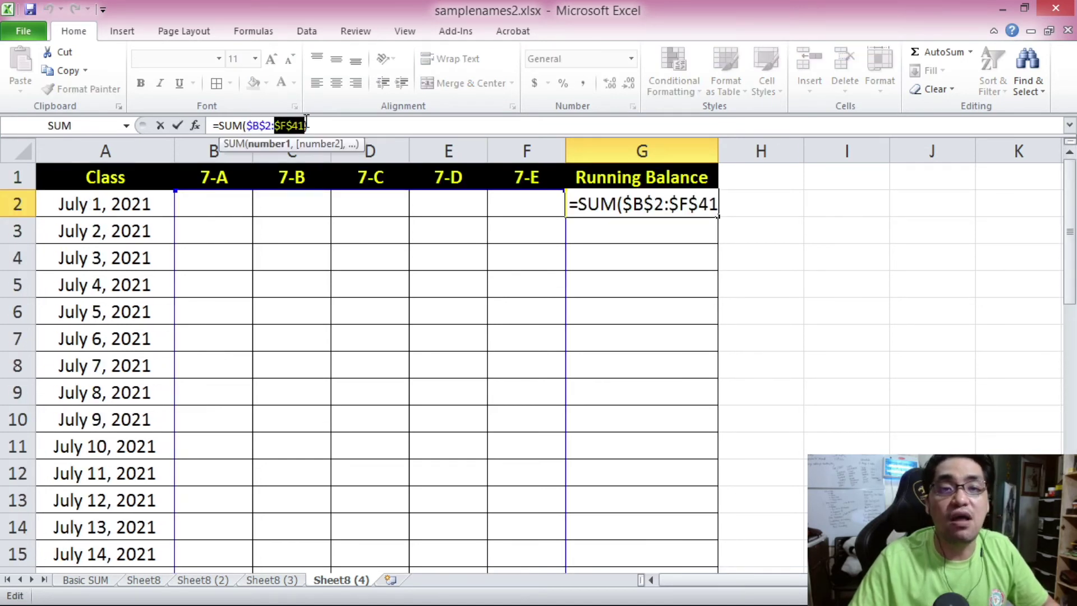
key(Escape)
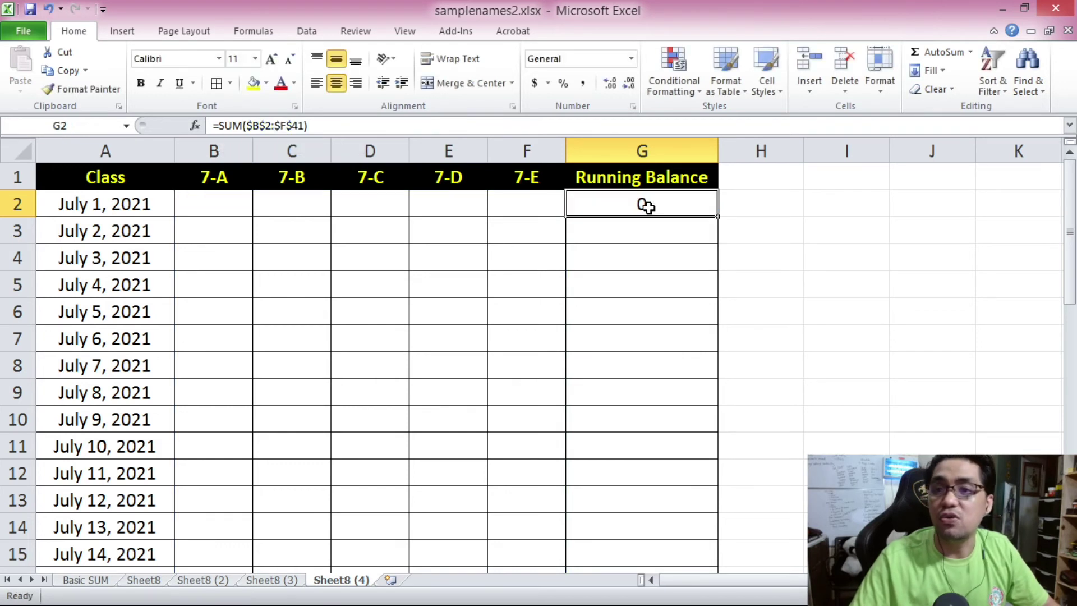
- Copy G2's absolute SUM formula down the Running Balance column through G41
key(ctrl+c)
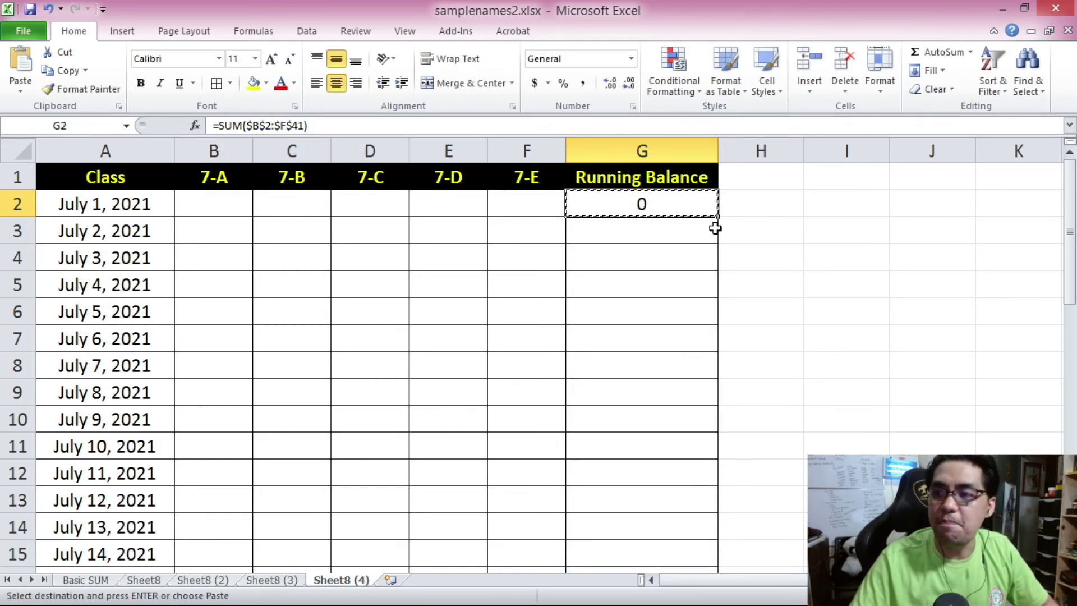
scroll(722, 260, down, 9)
shift+click(678, 520)
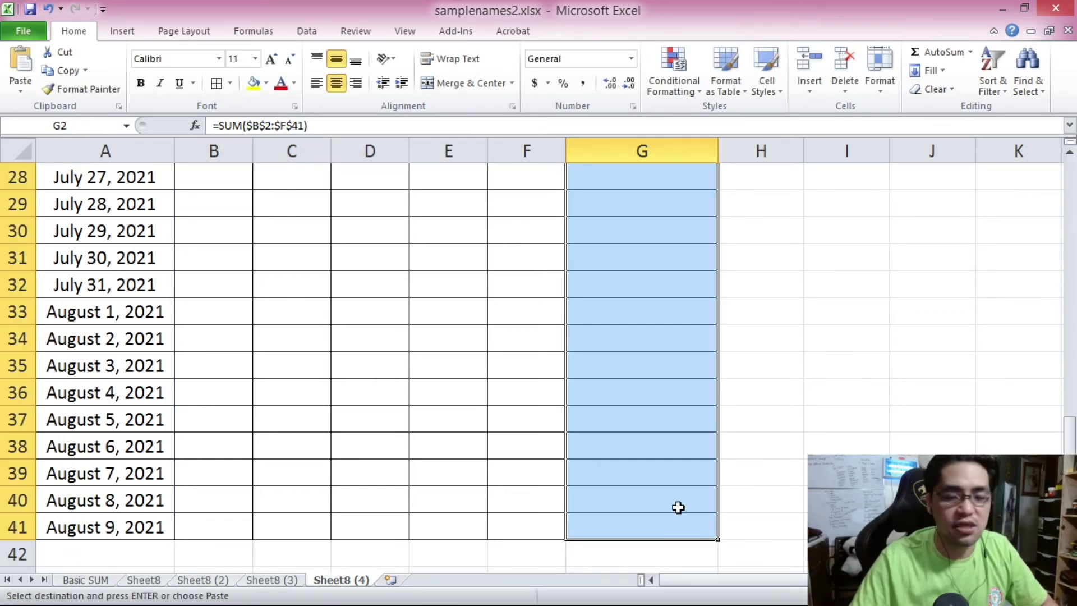
key(ctrl+v)
- Check the copied Running Balance formulas from G3 down to G10, and undo the column's formula entries
click(648, 238)
click(292, 126)
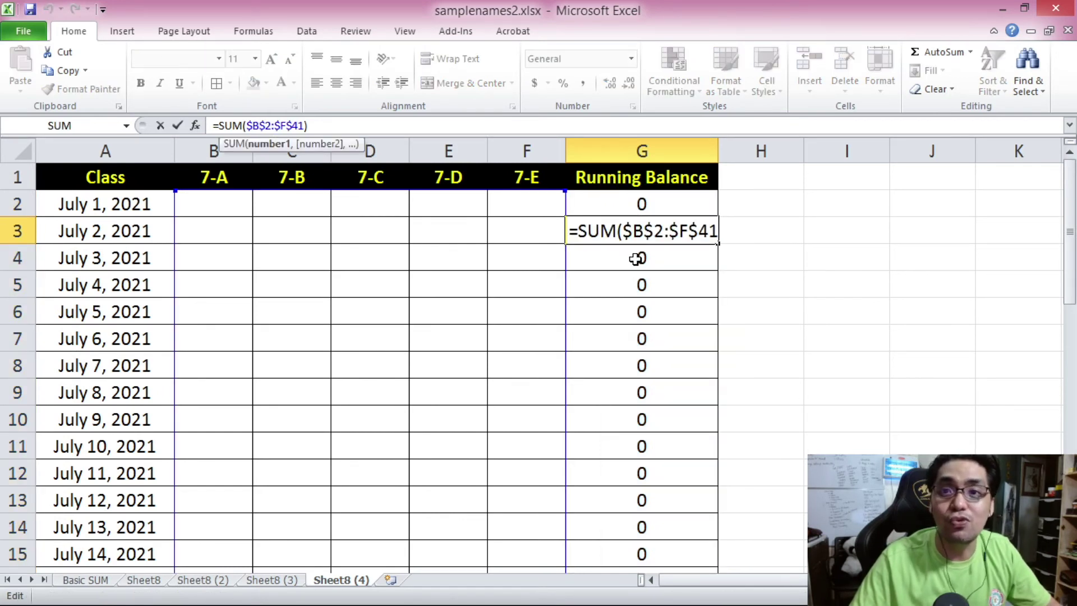
key(Escape)
click(659, 291)
click(650, 354)
click(640, 418)
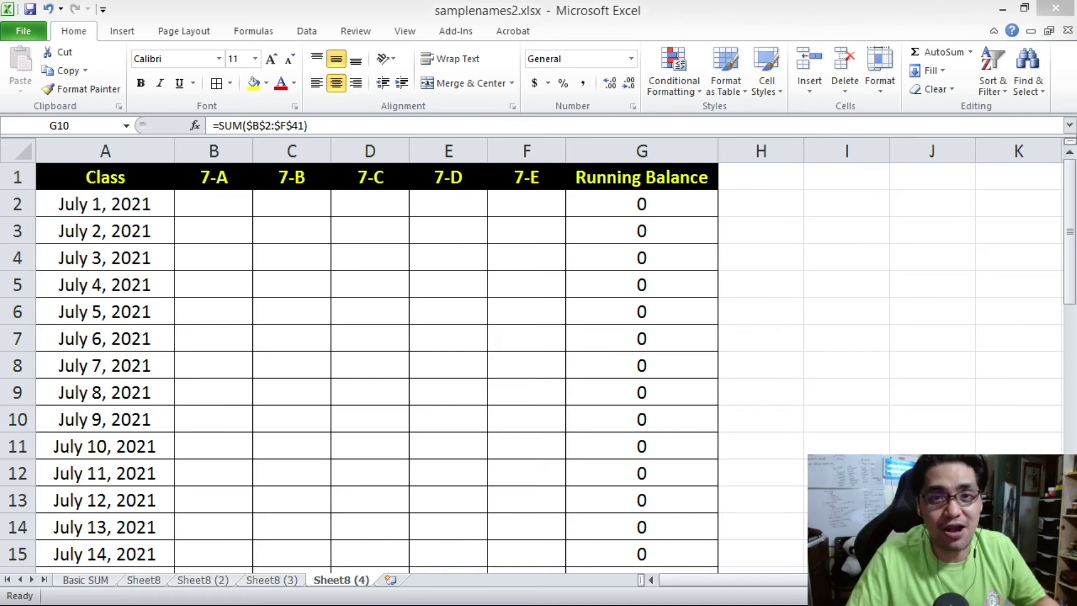
key(ctrl+z)
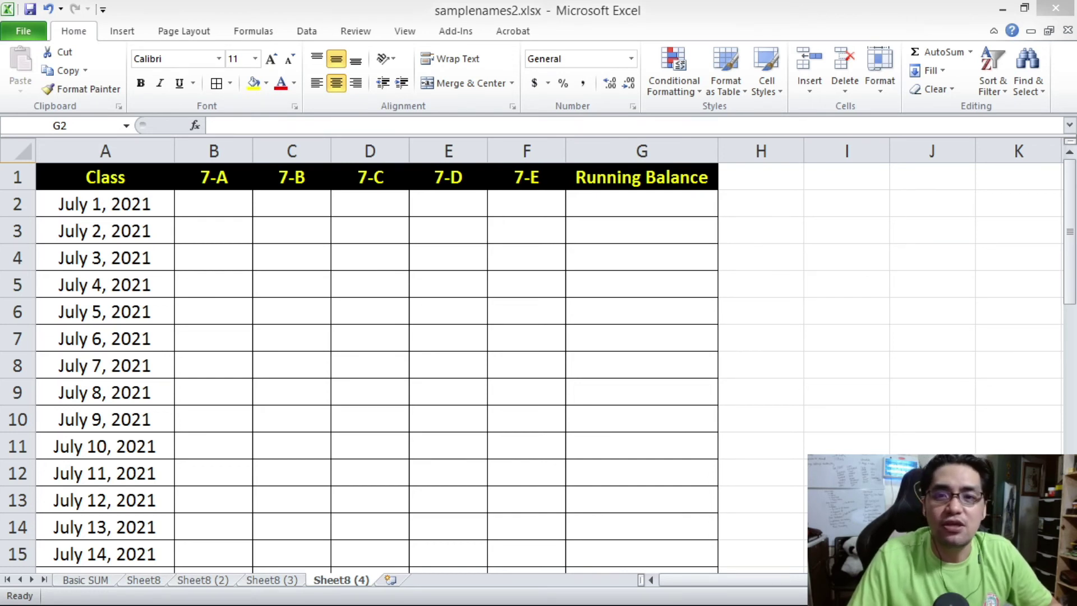
- Examine the class headings 7-A to 7-E in B1:F1 that the Running Balance has to cover
click(219, 177)
click(293, 178)
click(363, 177)
click(443, 179)
click(509, 177)
click(238, 177)
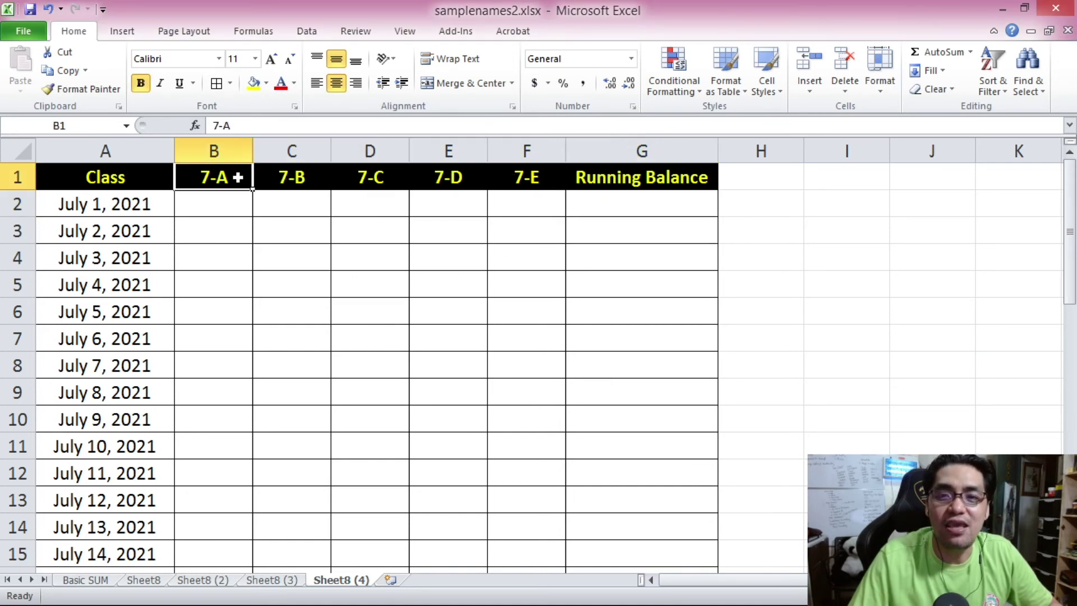
click(279, 178)
click(359, 178)
click(452, 178)
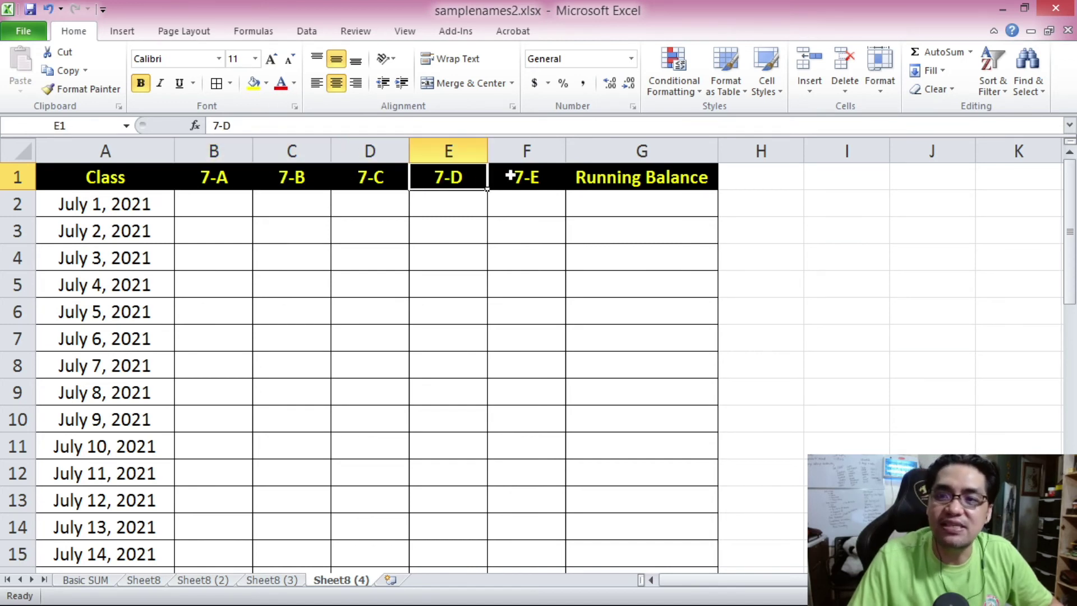
click(513, 177)
- Enter 10 for class 7-A and 30 for class 7-C in the July 1, 2021 row
click(227, 209)
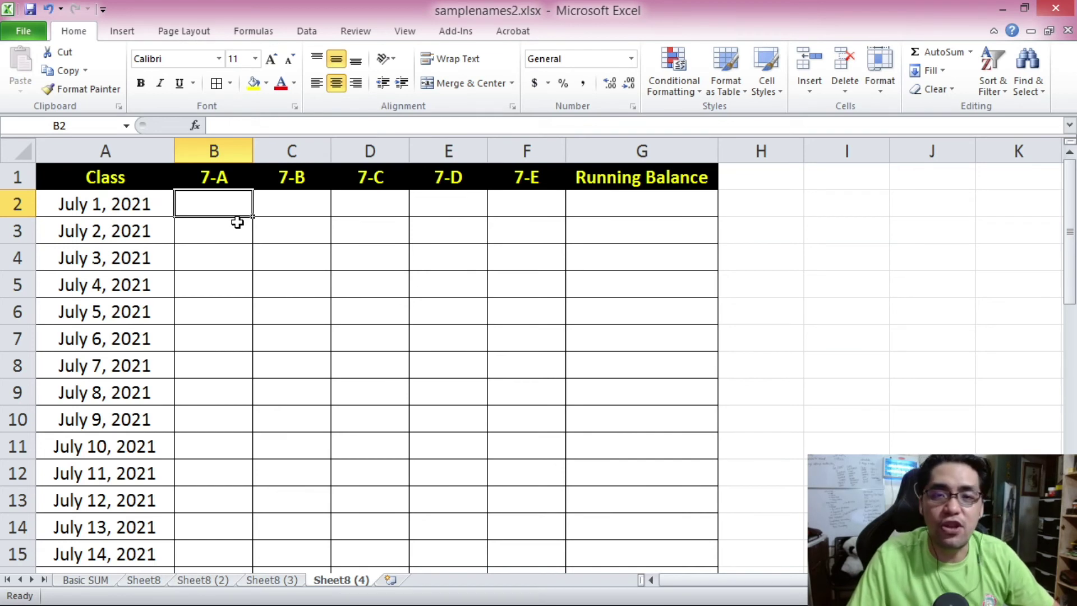
text(10)
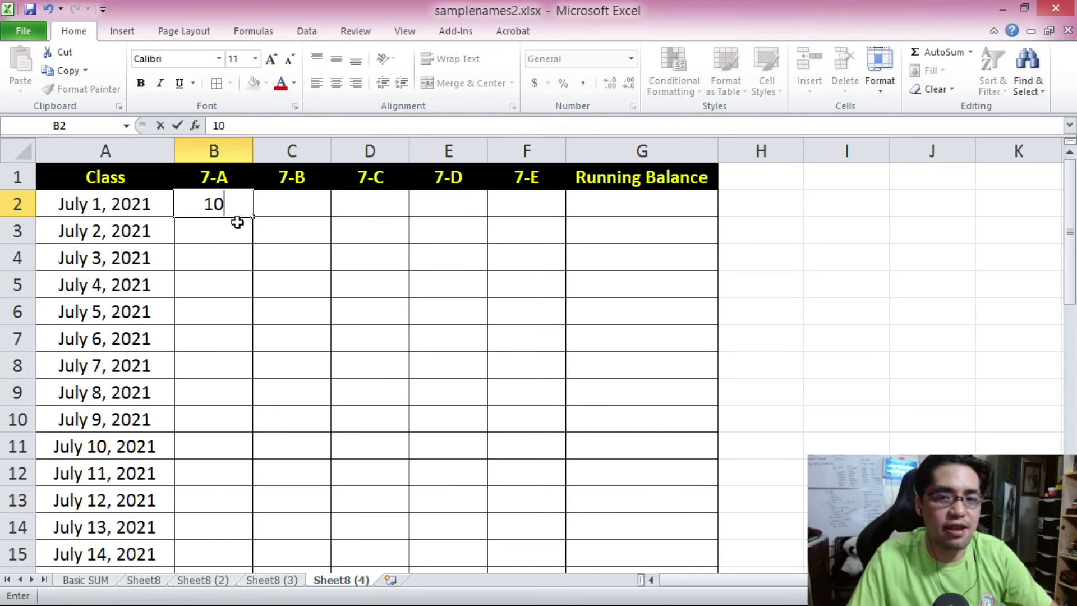
click(363, 208)
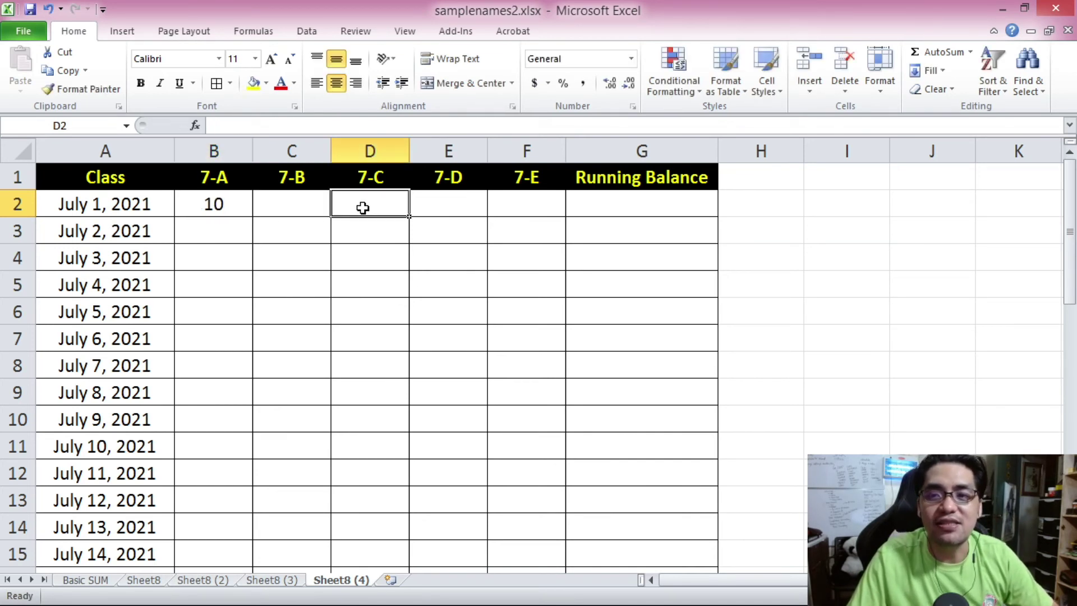
text(30)
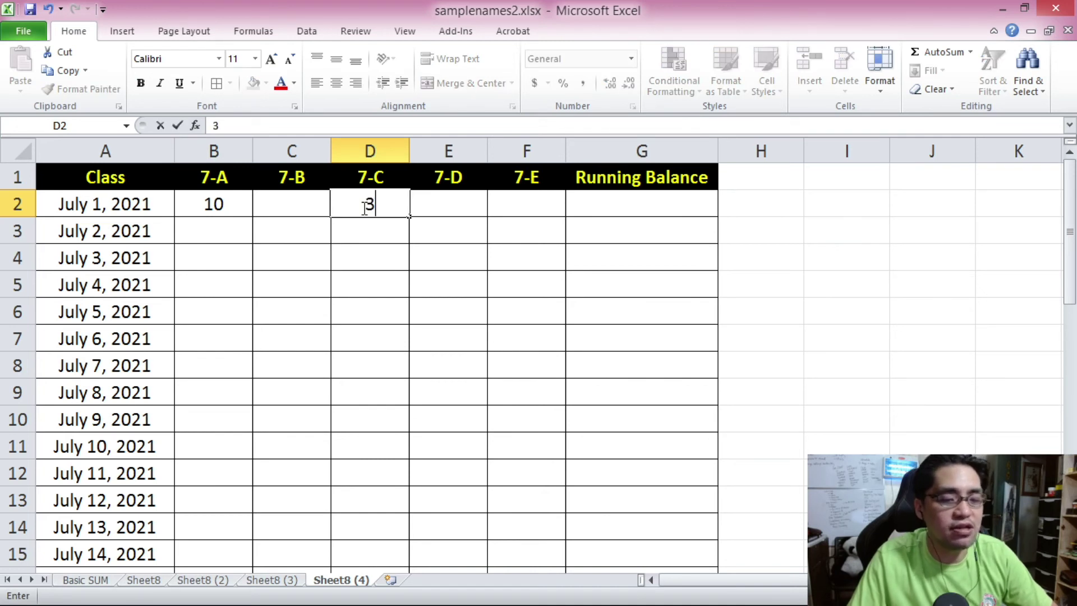
click(384, 230)
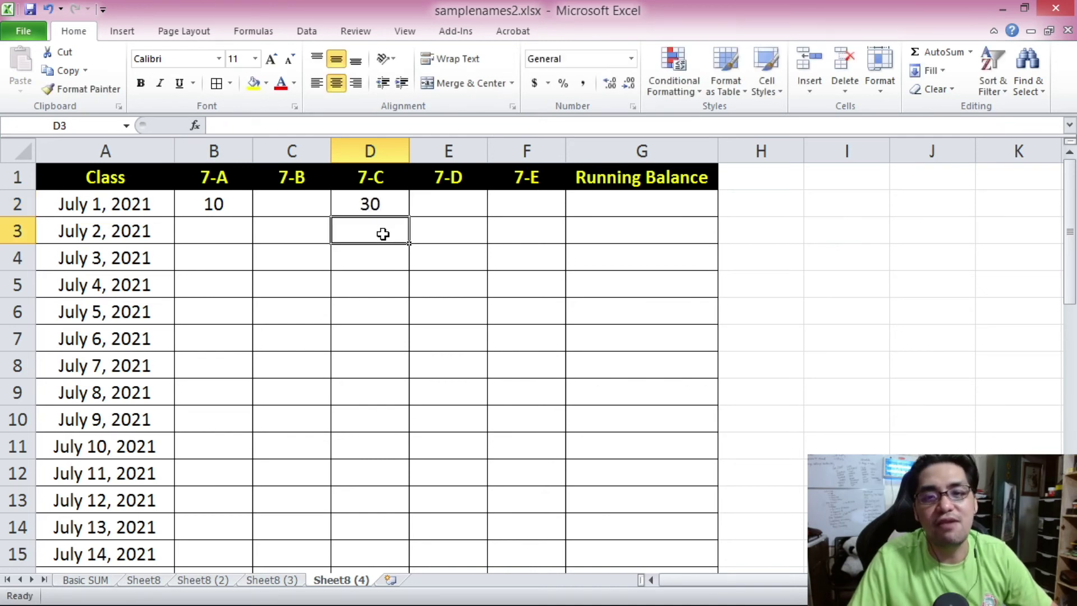
- Fill the July 3, 2021 row with 50 for 7-B, 10 for 7-C, 40 for 7-D and 5 for 7-E
click(306, 262)
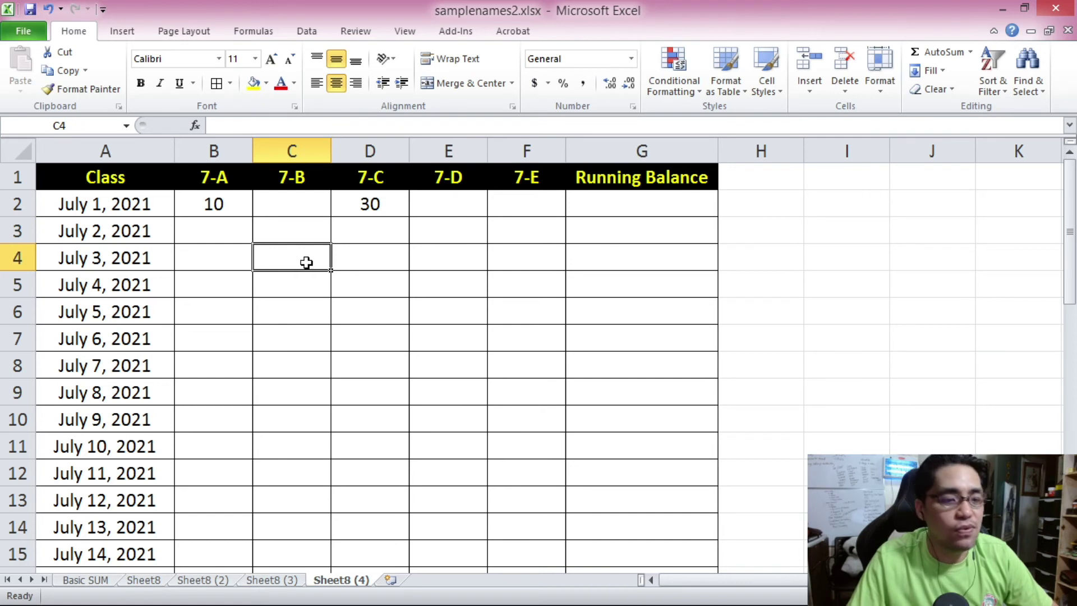
text(50)
click(368, 253)
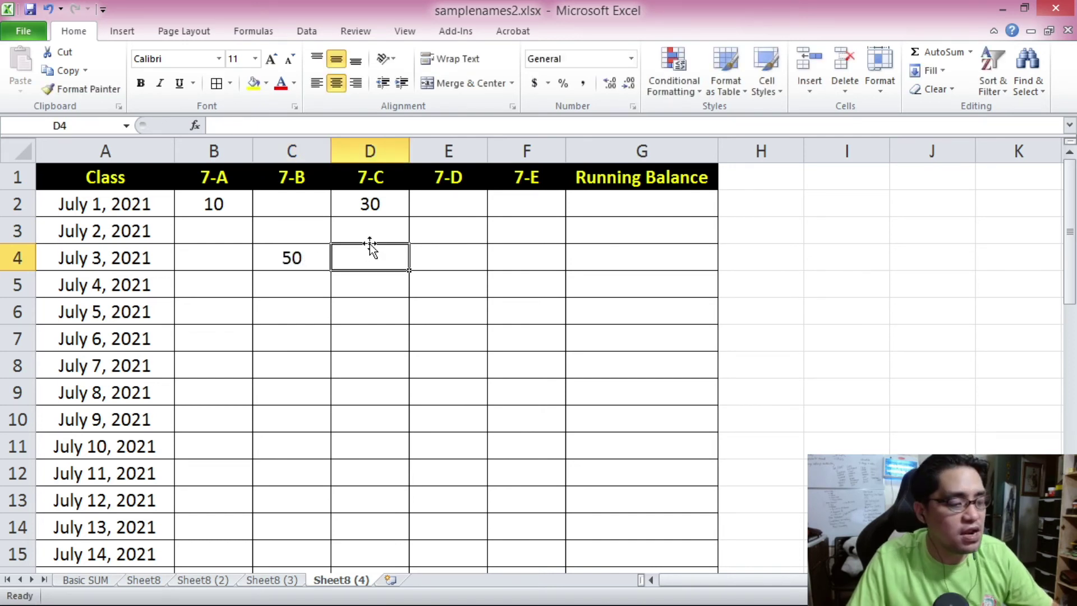
text(10)
click(459, 256)
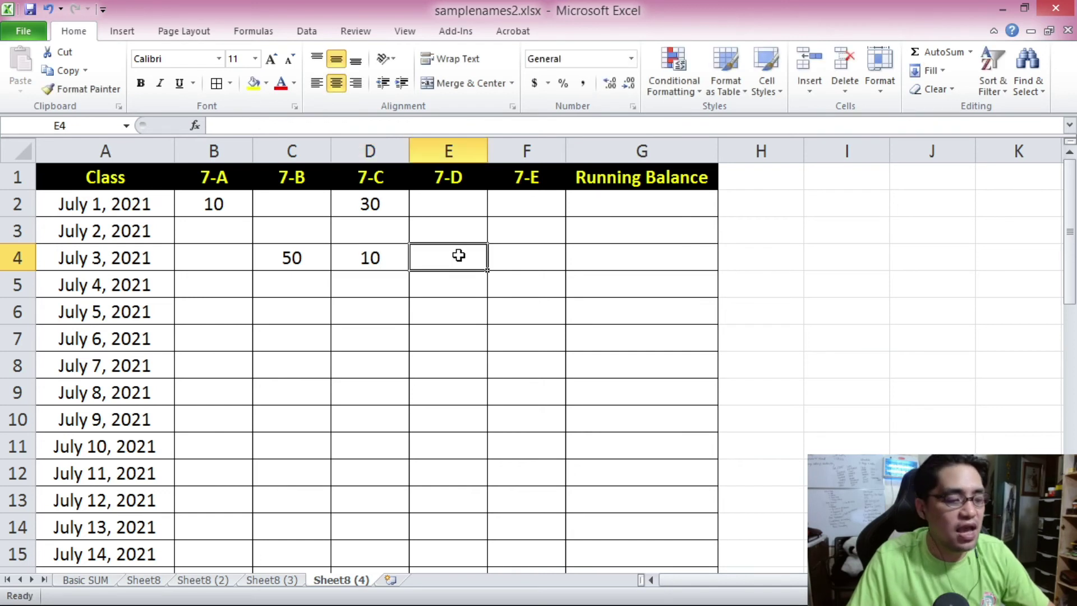
text(40)
click(526, 258)
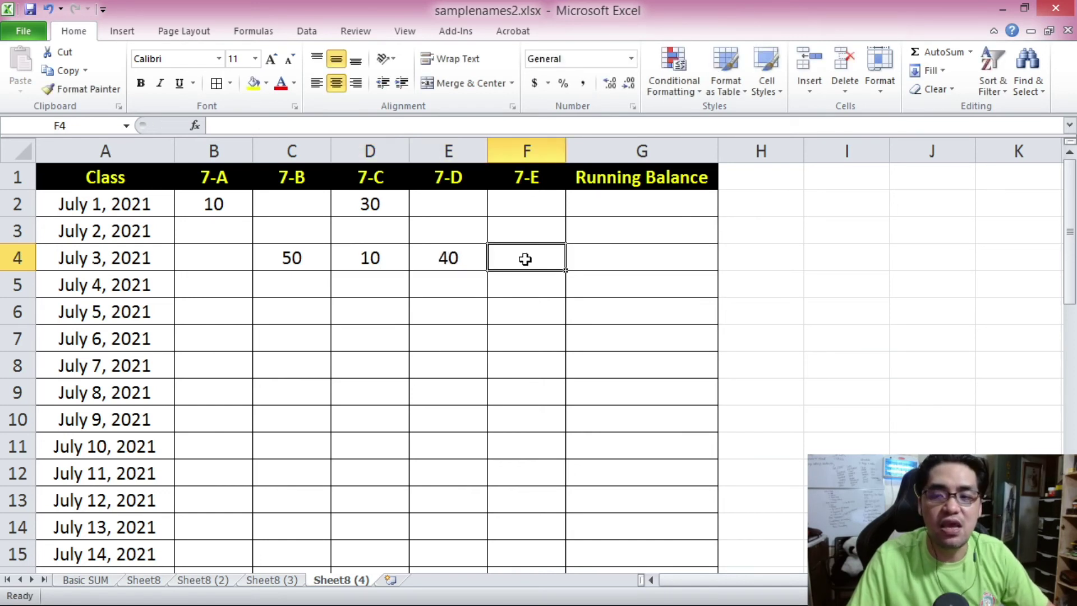
text(5)
click(483, 289)
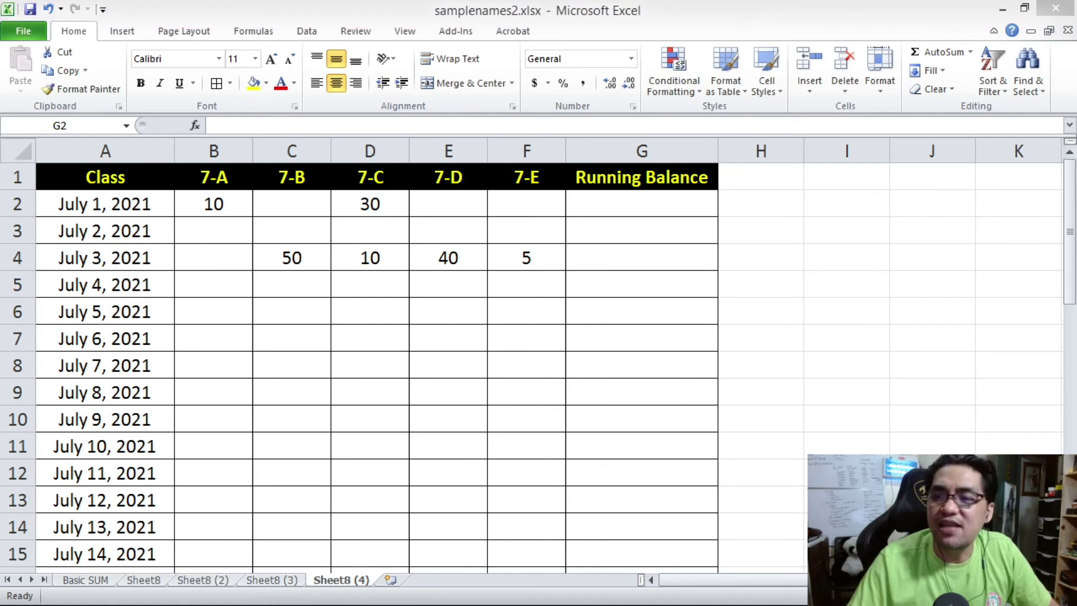
- Enter =SUM(B2:F2) as the Running Balance formula in G2 for July 1, 2021
click(610, 211)
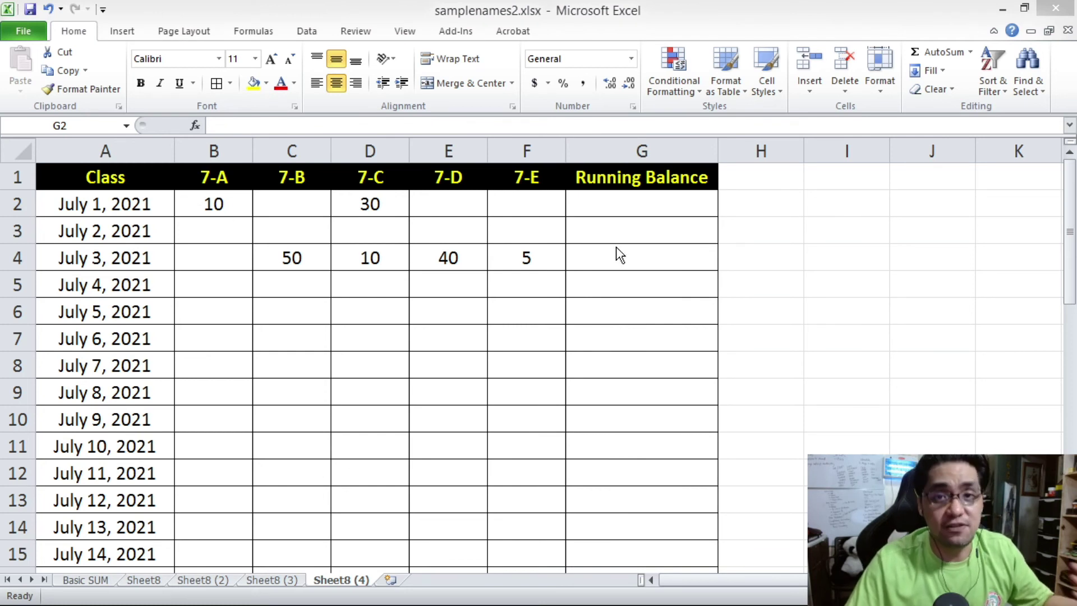
click(607, 212)
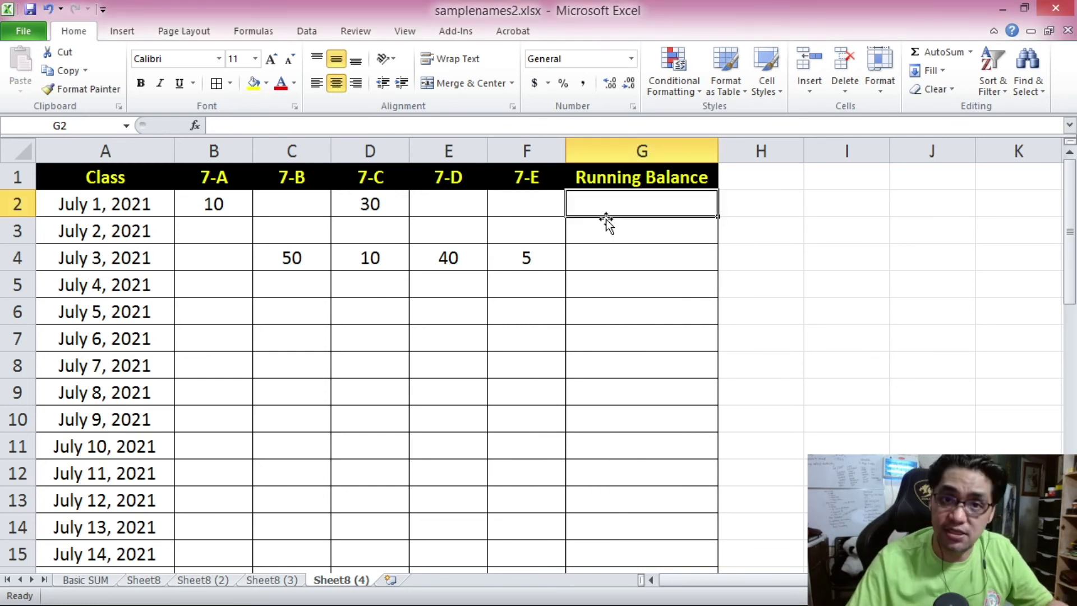
text(=)
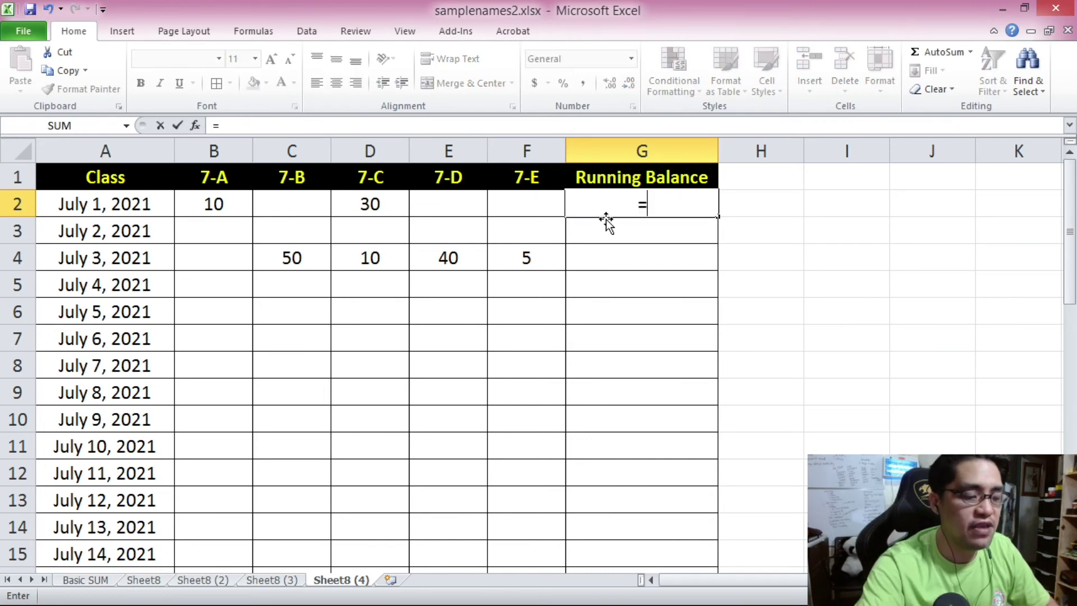
text(SUM()
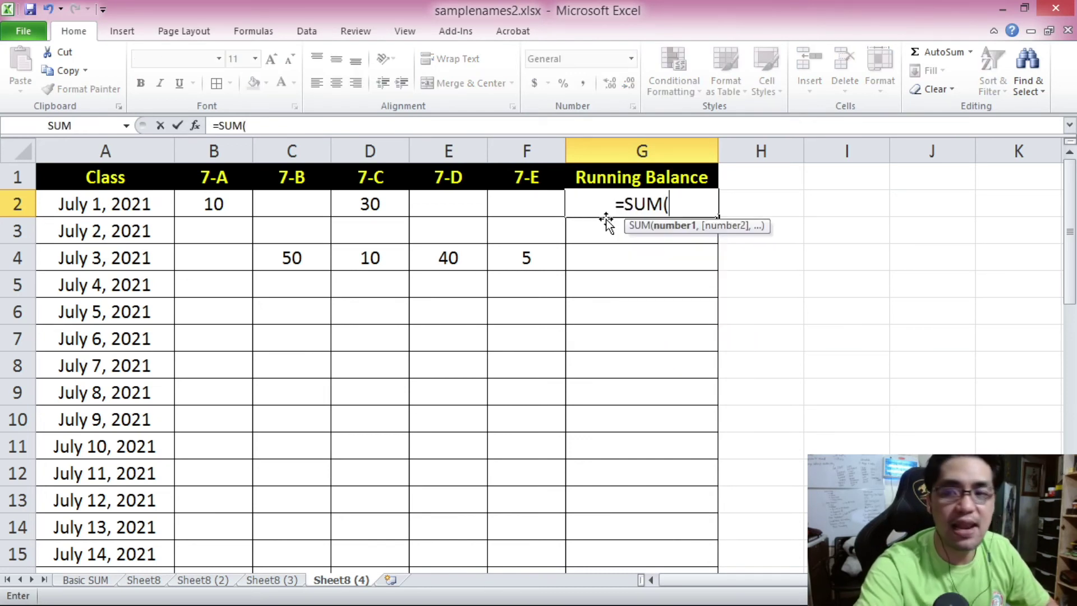
drag(221, 209, 507, 207)
text())
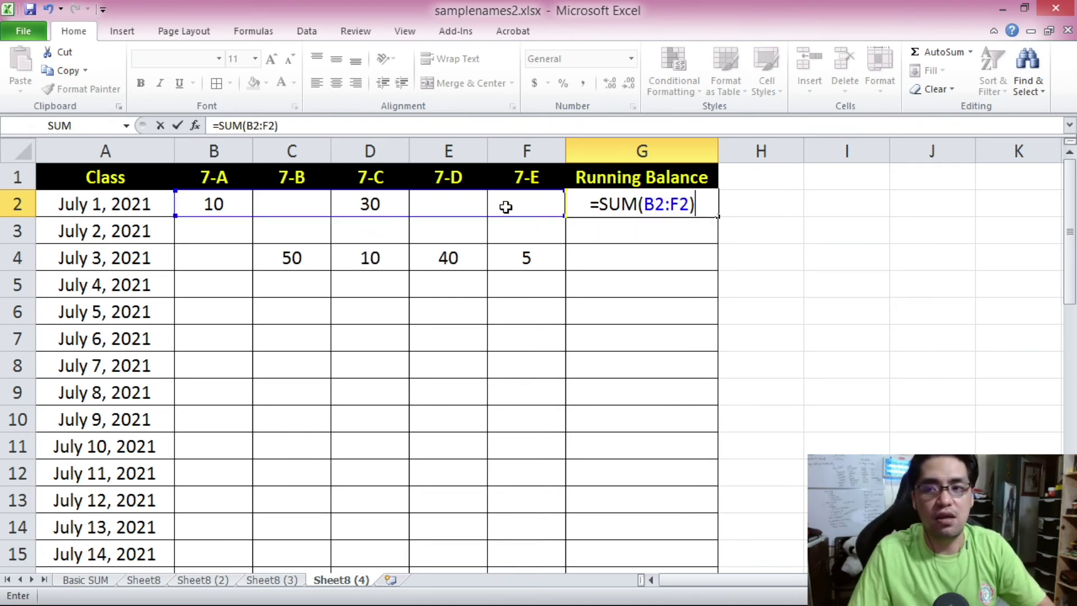
key(Return)
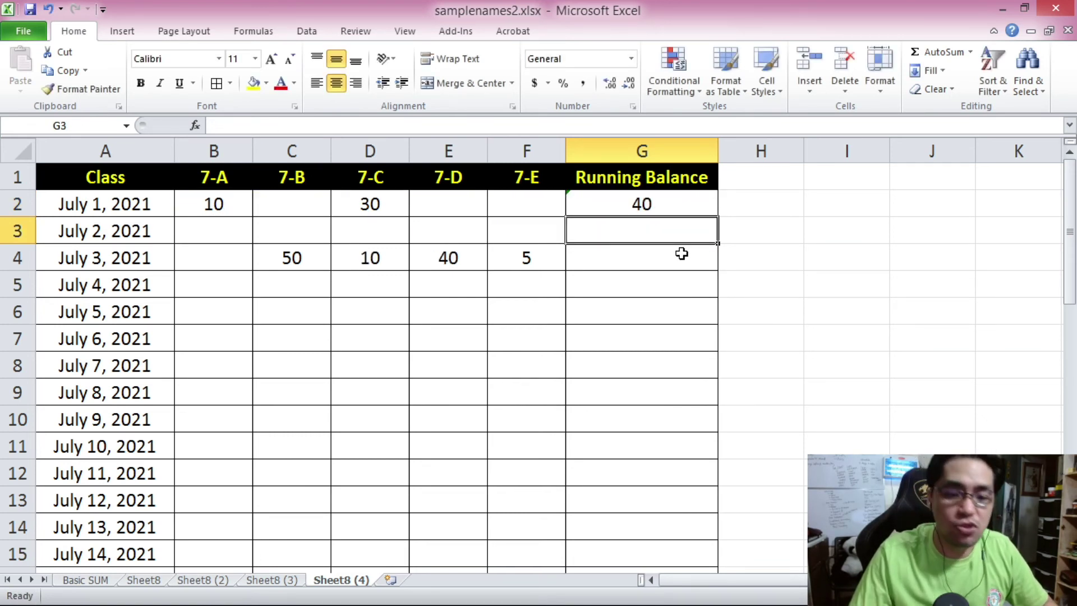
- Enter =SUM(B2:F3) in G3 as the July 2, 2021 Running Balance and review the formula
text(=SUM()
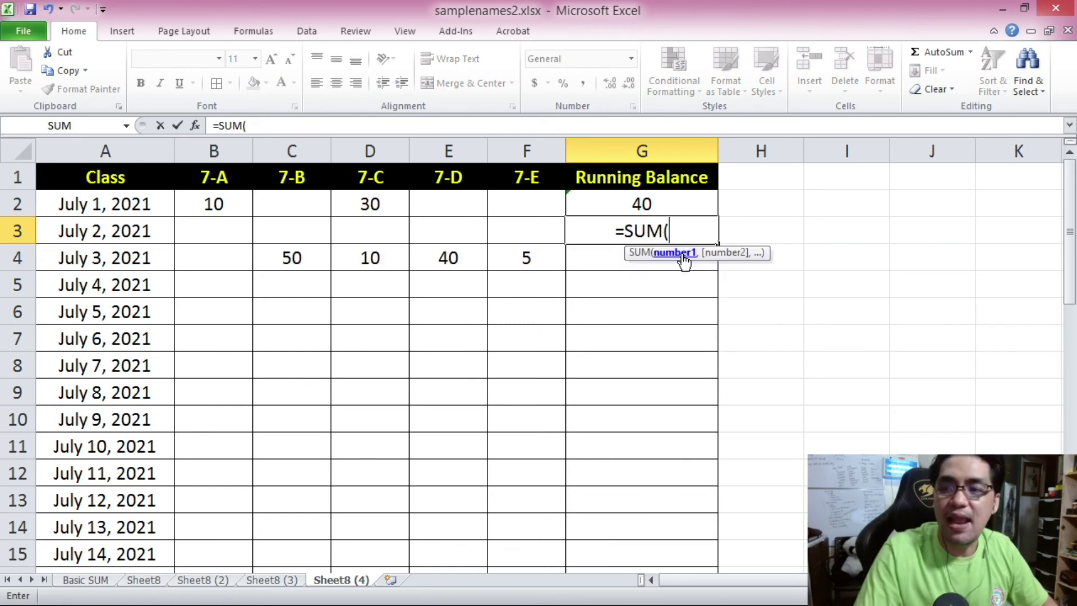
drag(219, 232, 502, 230)
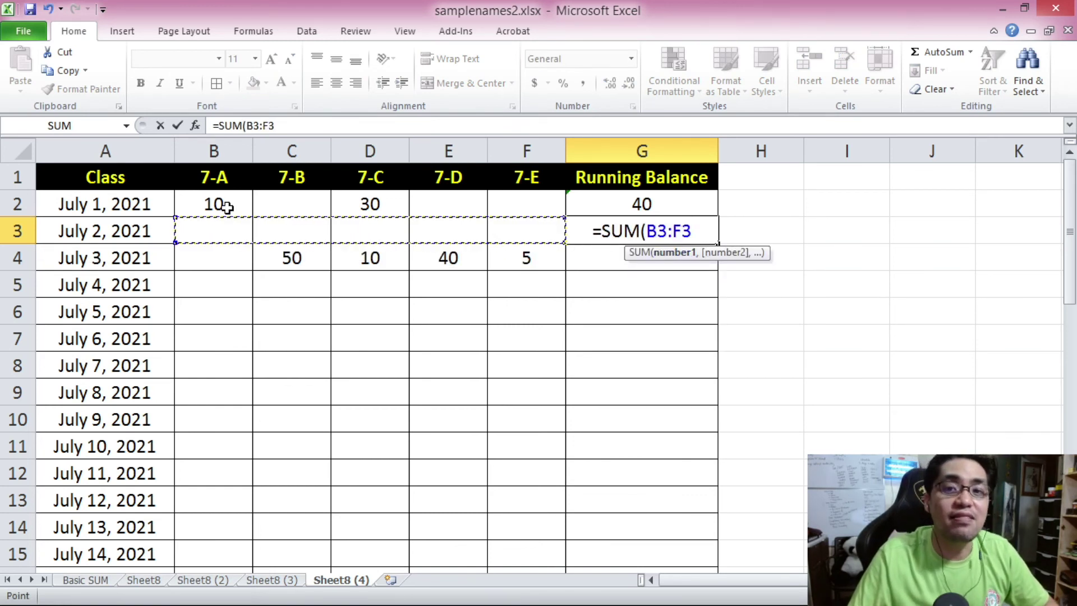
drag(223, 203, 509, 220)
text())
key(Return)
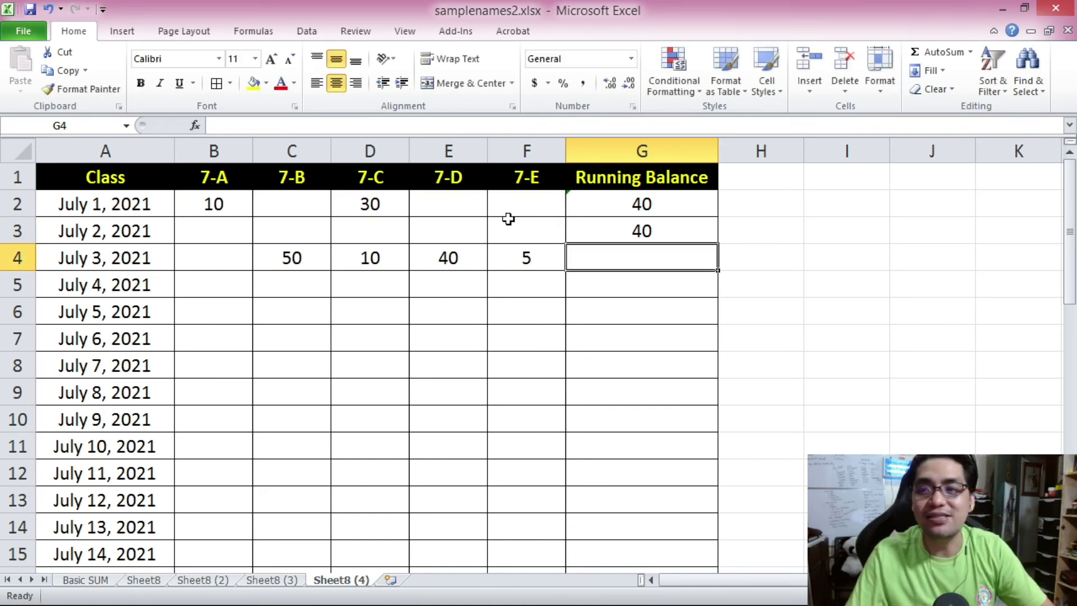
click(668, 234)
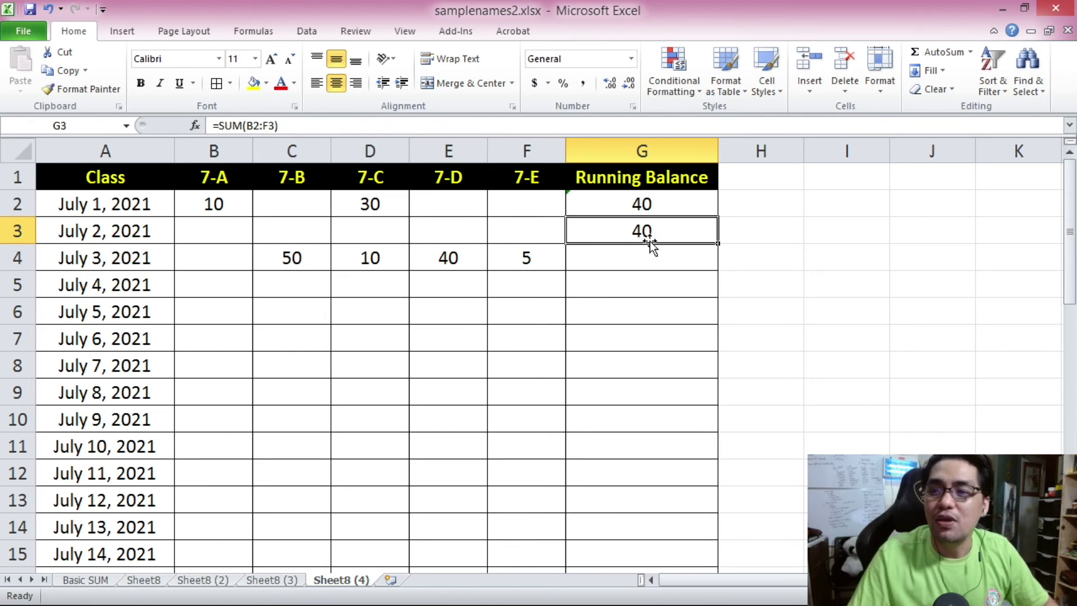
- Enter =SUM(B2:F4) in G4 as the July 3, 2021 Running Balance
click(641, 256)
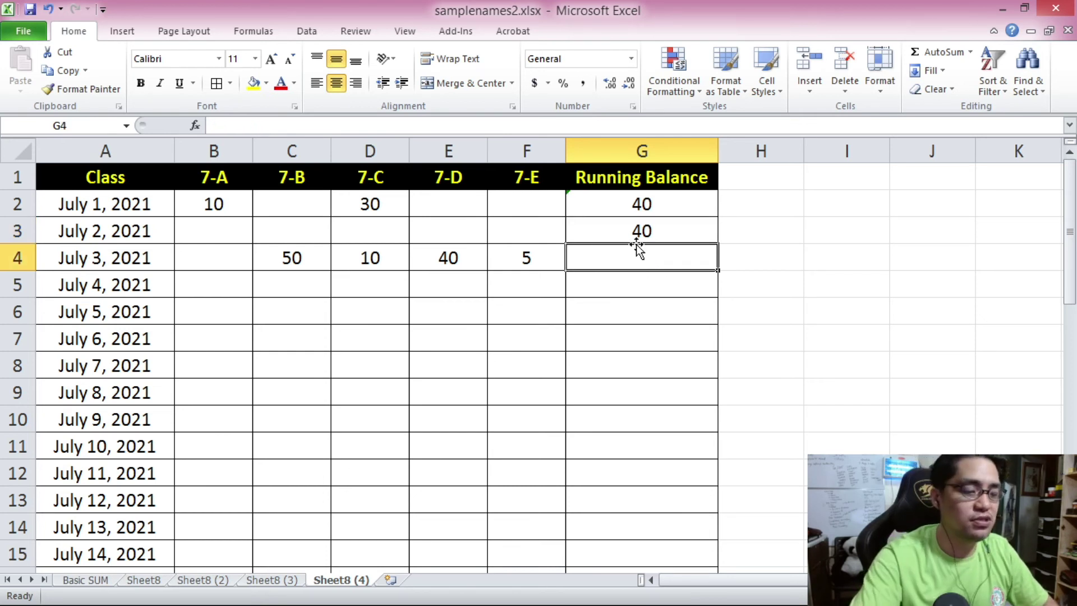
text(=SU)
text(M)
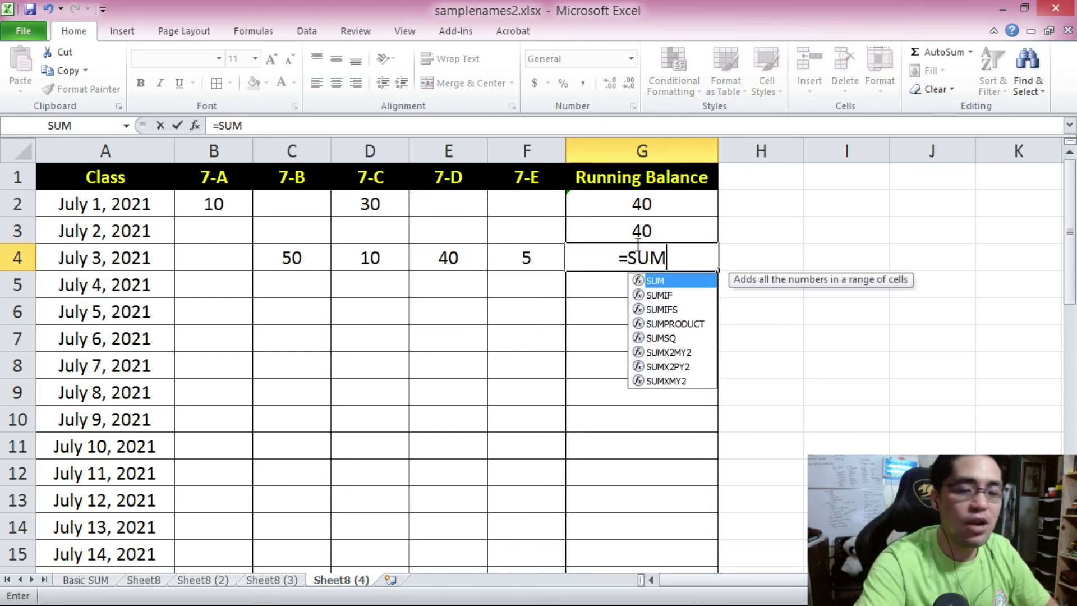
text(()
drag(234, 197, 514, 256)
text())
key(Return)
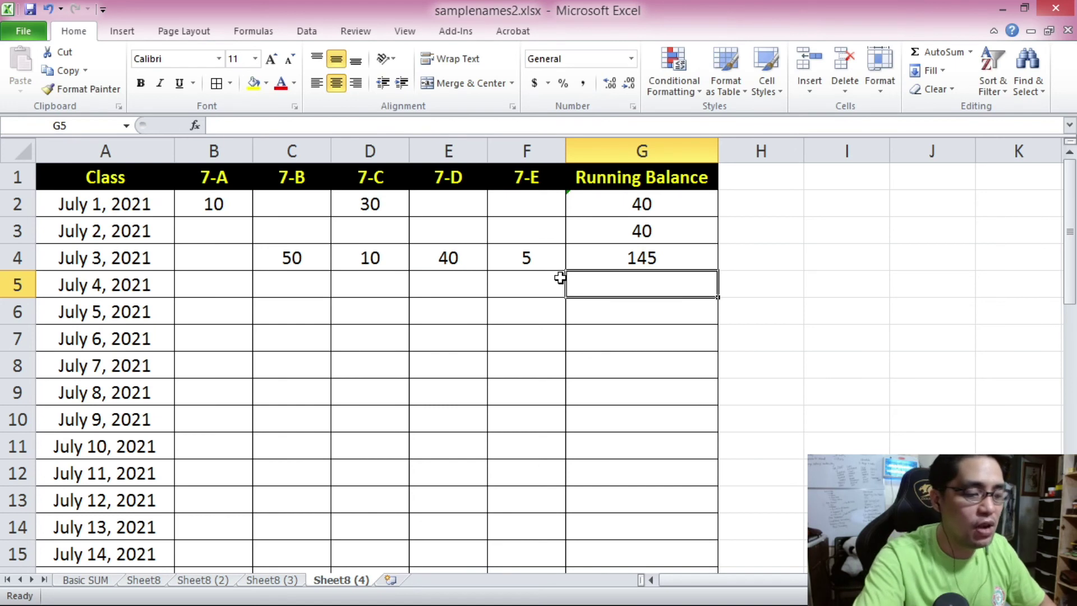
- Enter =SUM(B2:F5) in G5 as the July 4, 2021 Running Balance
text(=SUM()
mouse_move(231, 195)
mouse_down()
mouse_move(399, 227)
mouse_move(505, 276)
mouse_up()
text())
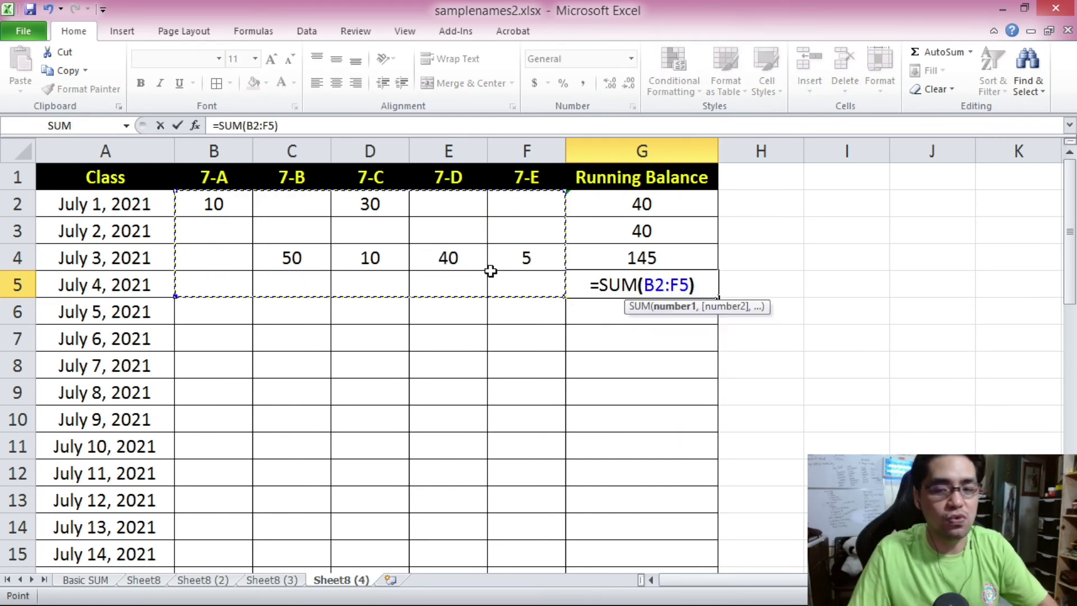
key(Return)
- Examine the 7-E range F2:F41 and the start and end references of G5's Running Balance formula
click(547, 194)
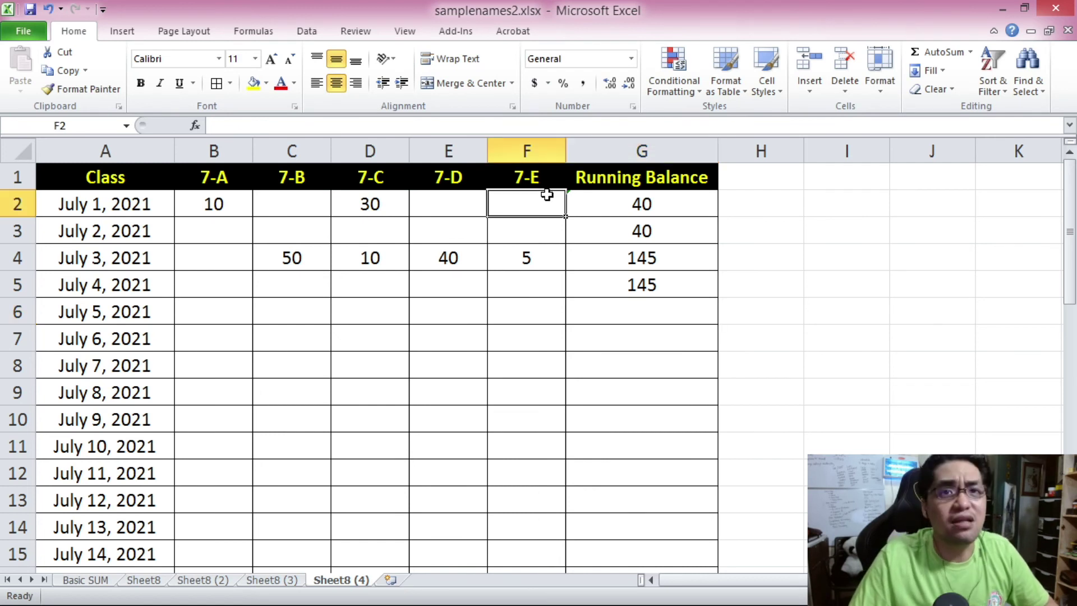
scroll(547, 194, down, 11)
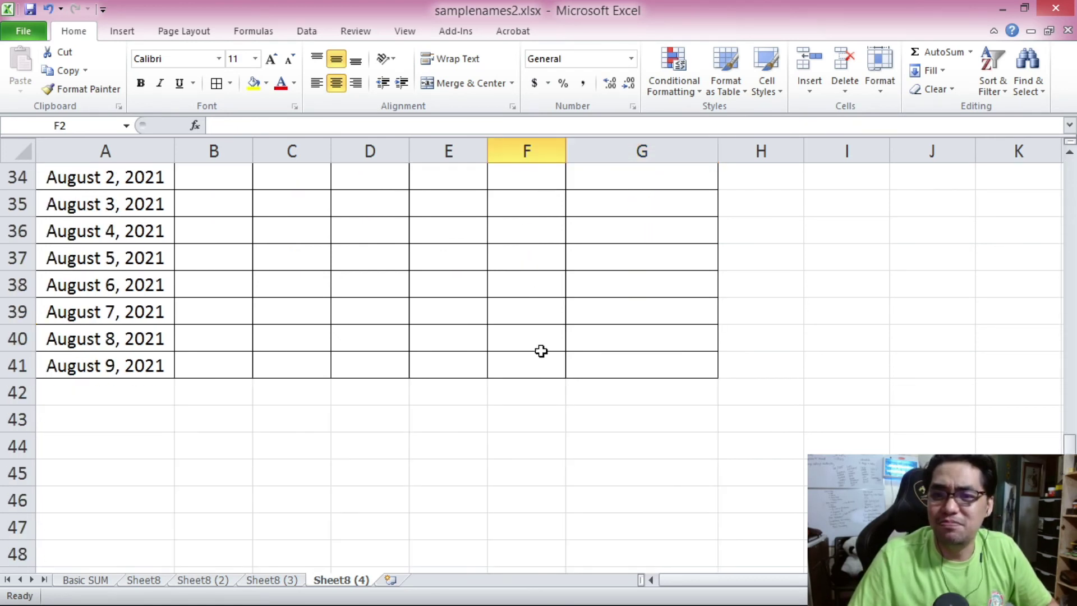
shift+click(535, 375)
scroll(534, 373, up, 11)
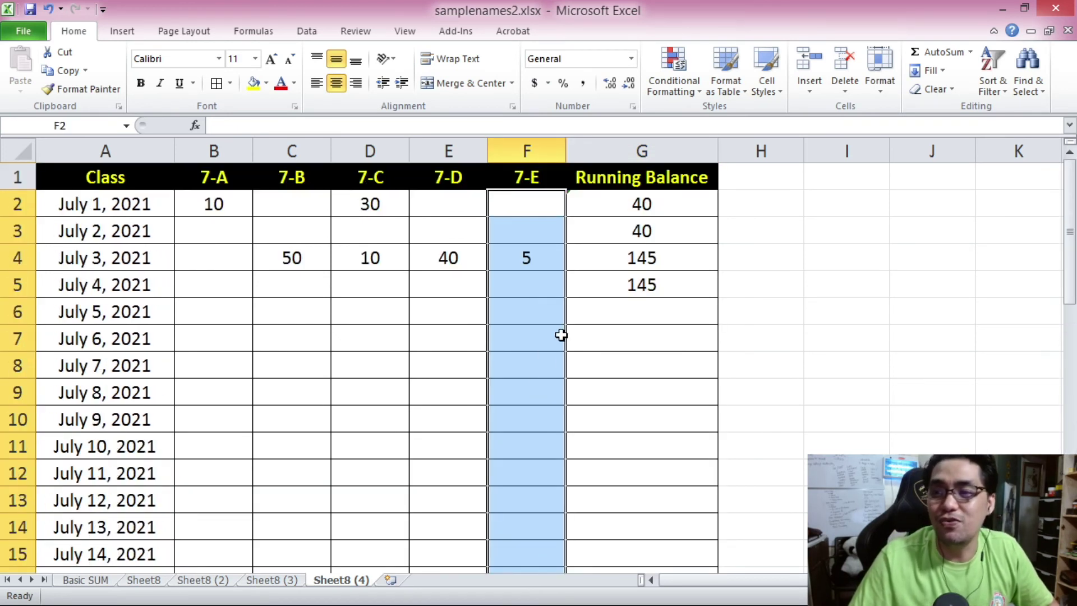
click(627, 283)
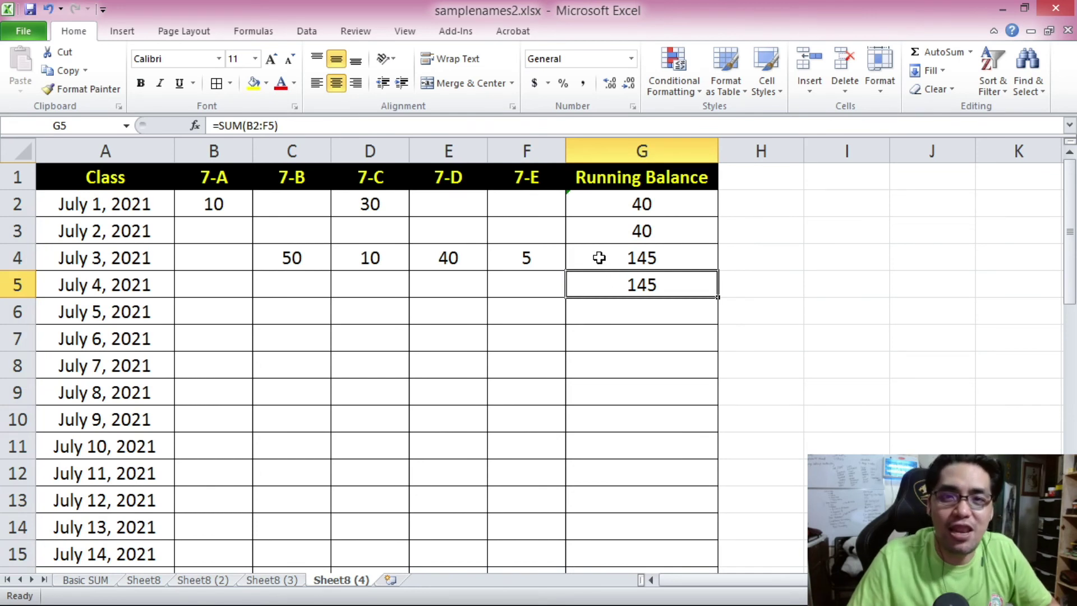
click(296, 121)
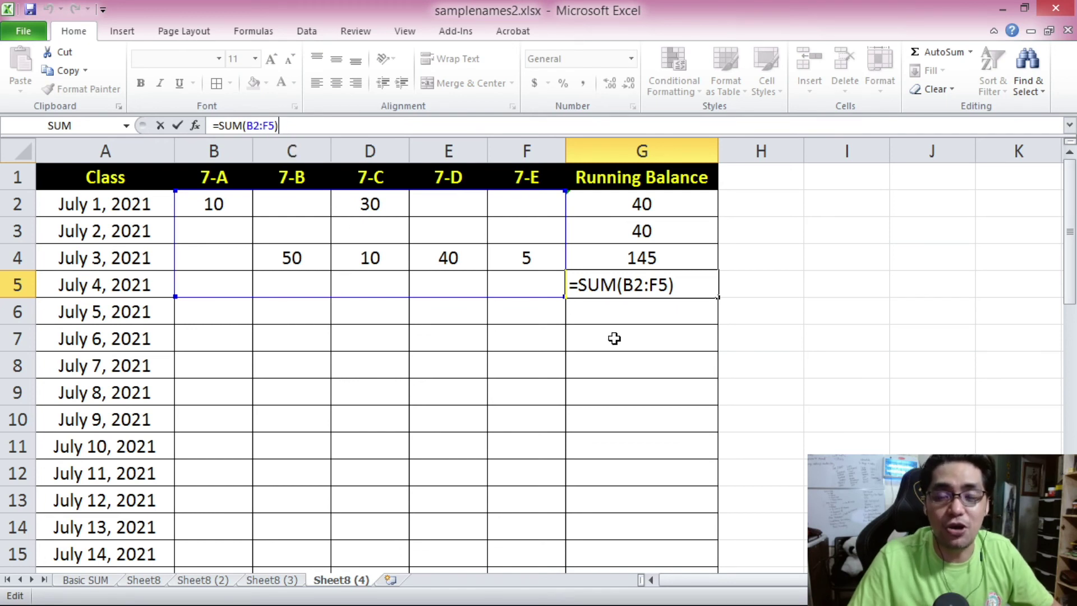
key(ctrl+Return)
scroll(621, 342, down, 4)
scroll(621, 342, up, 4)
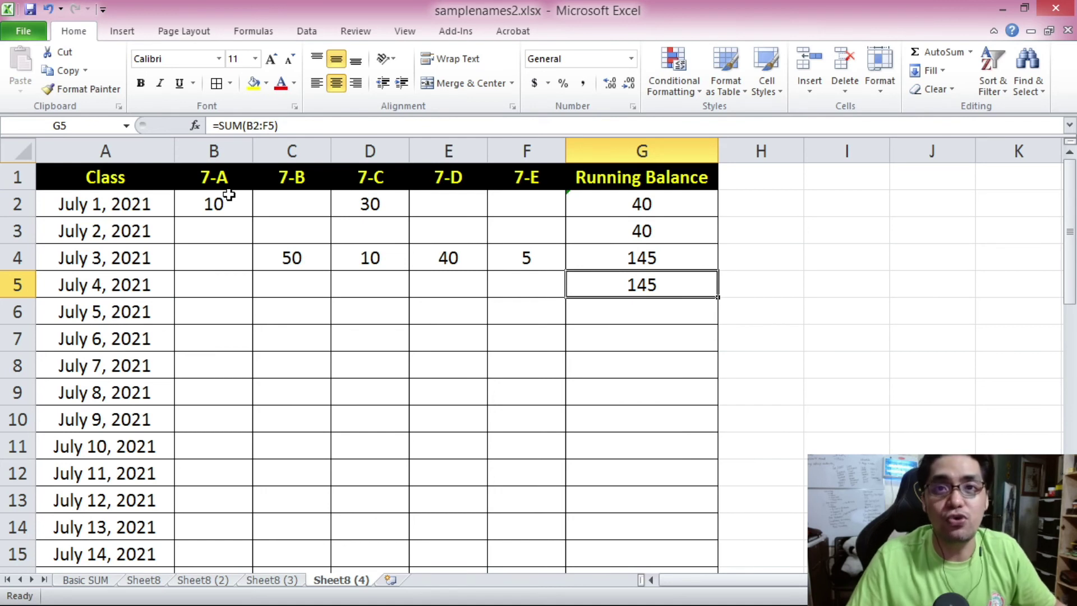
- Clear the manually entered Running Balance formulas from G3:G5
key(Return)
drag(623, 227, 638, 284)
key(Delete)
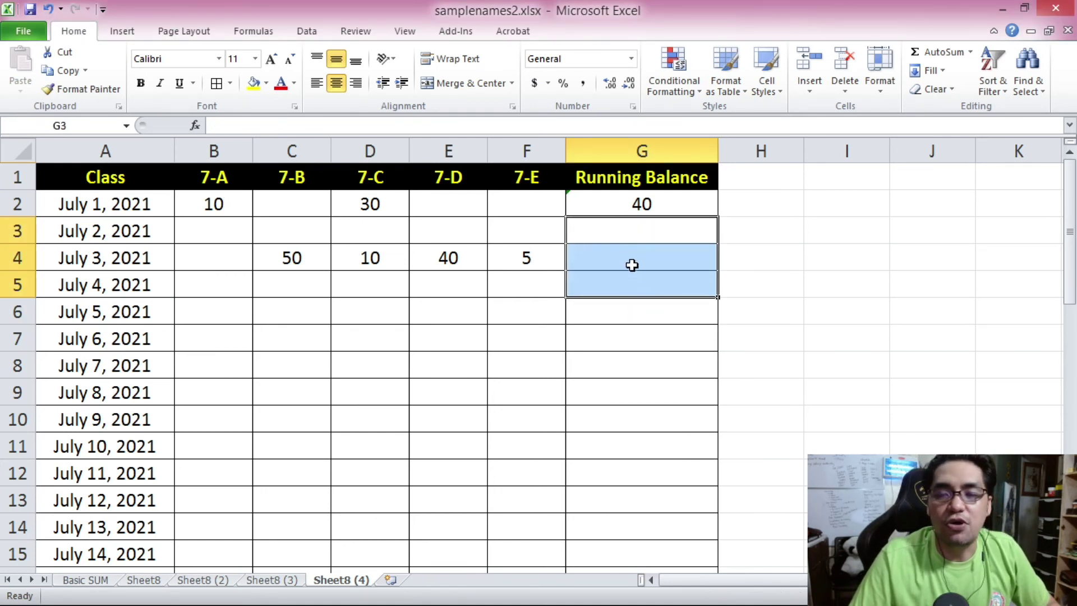
- Examine the start reference B2 and the end reference F2 in G2's Running Balance formula
click(628, 209)
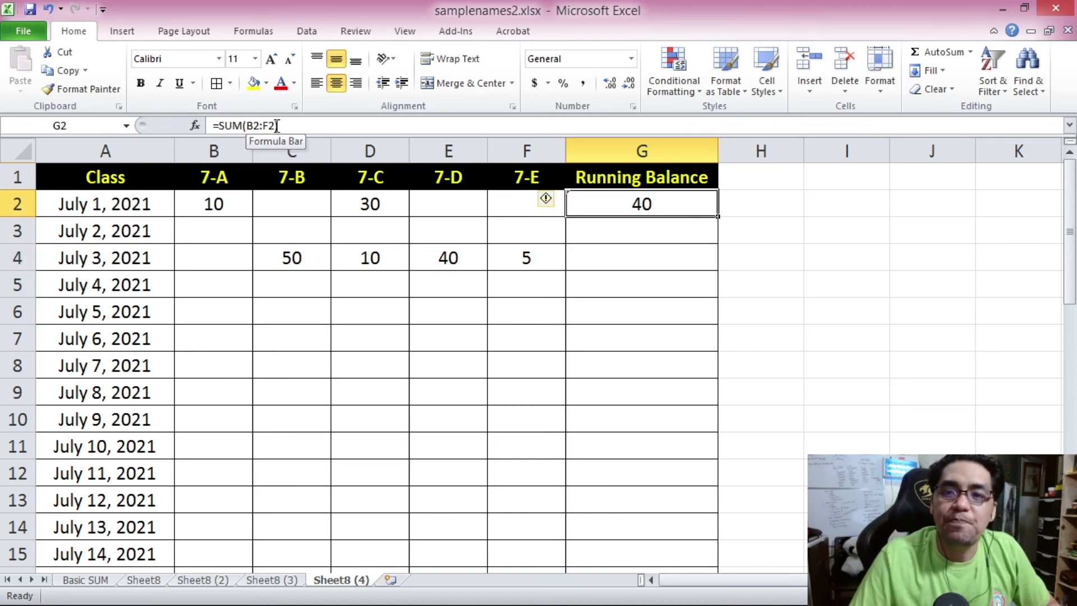
click(252, 125)
double_click(253, 126)
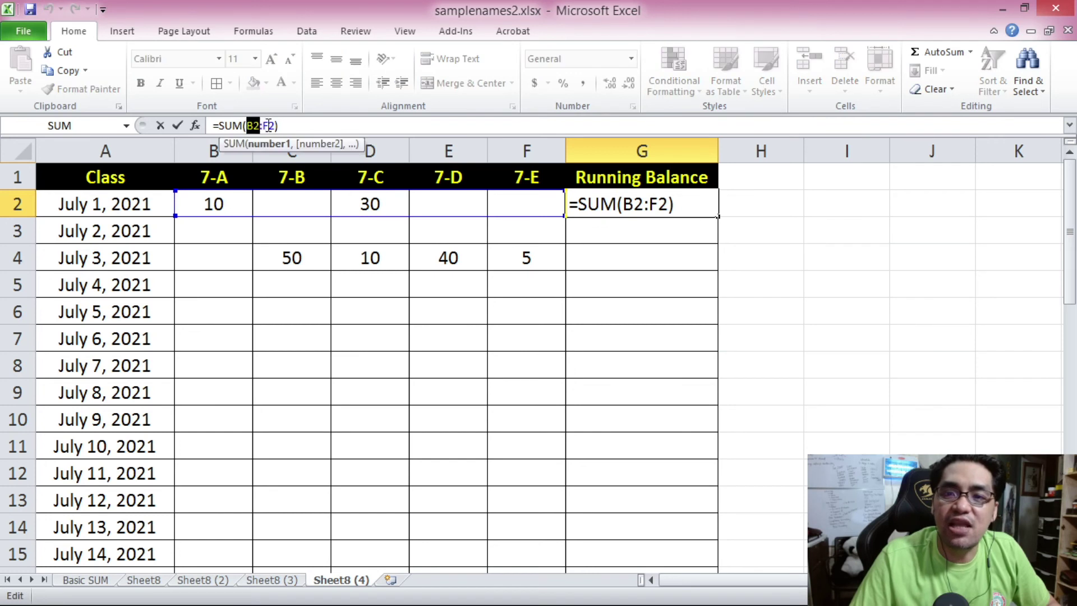
double_click(268, 125)
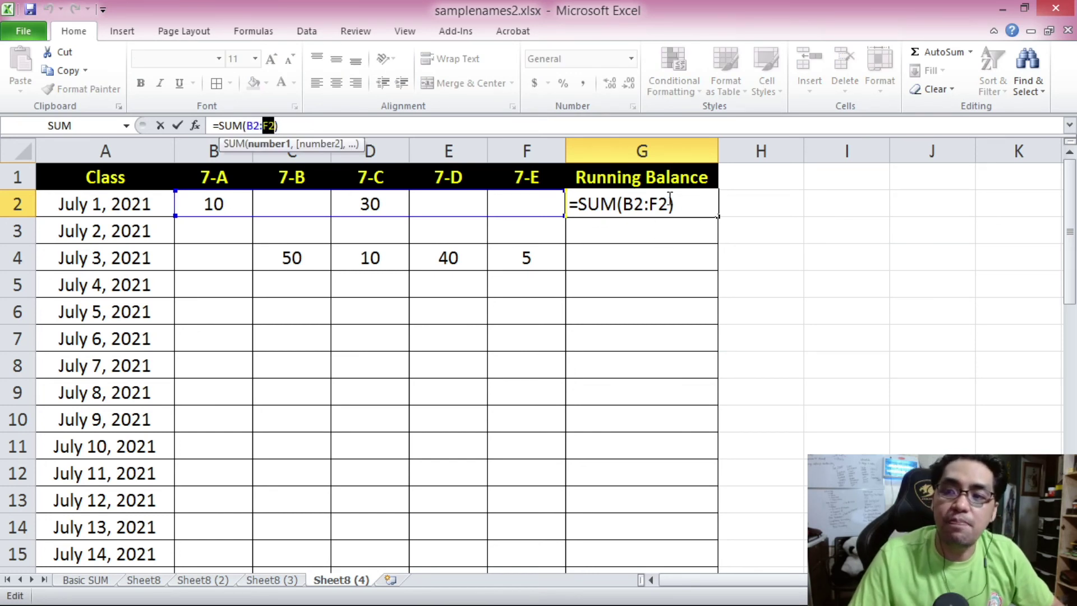
click(251, 125)
double_click(253, 125)
drag(261, 124, 284, 126)
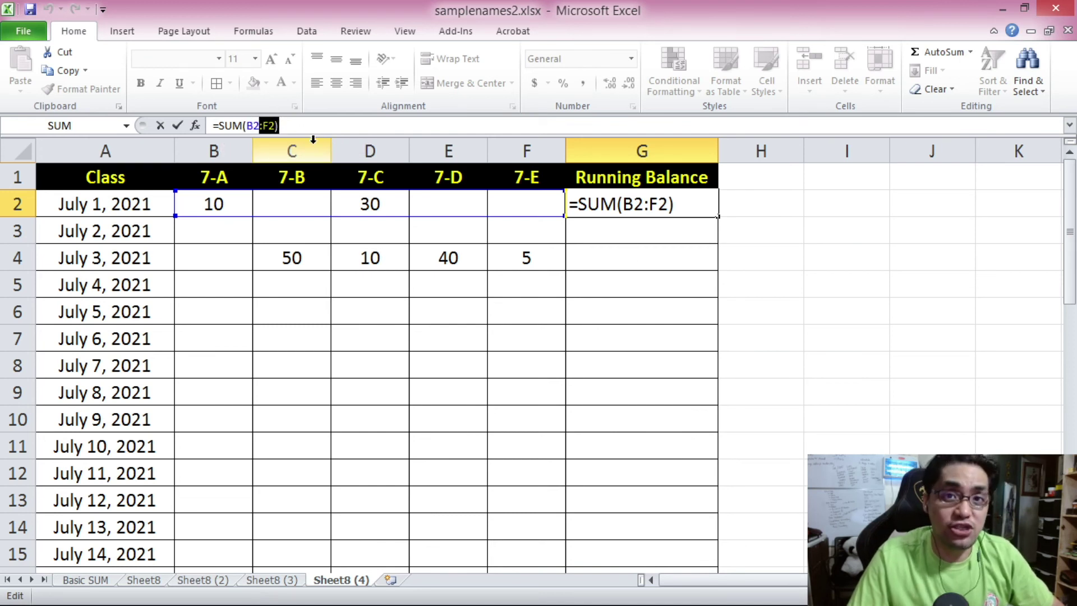
double_click(253, 126)
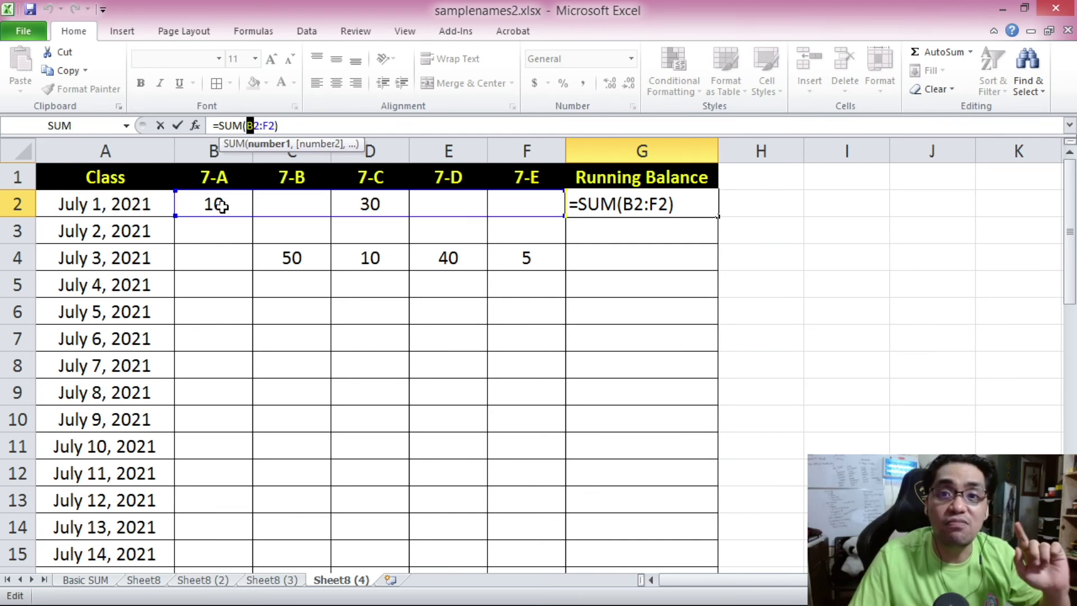
drag(263, 127, 275, 126)
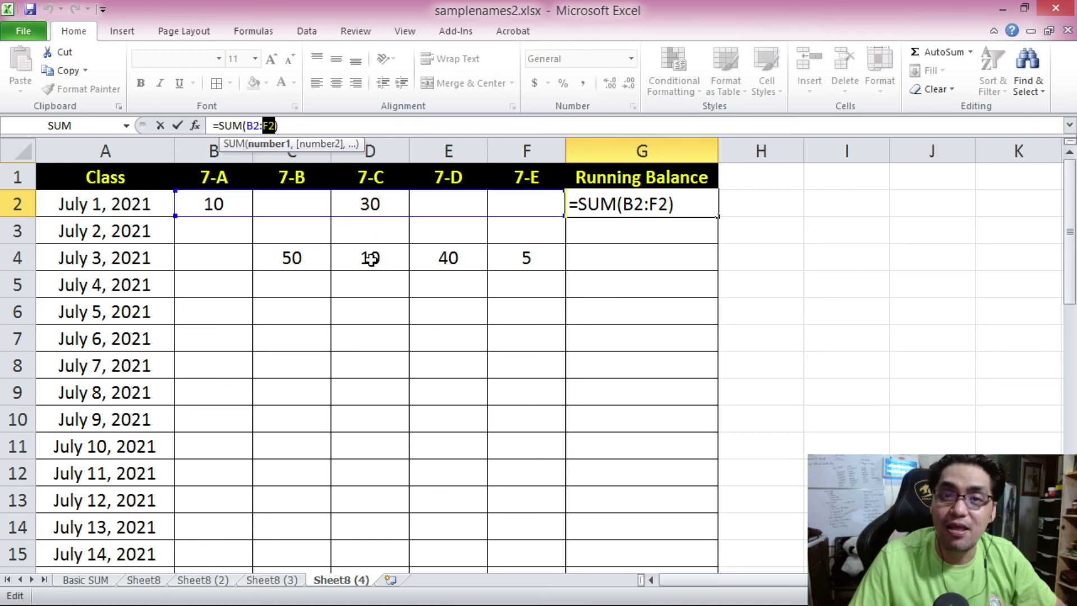
- Make the start reference in G2's Running Balance formula absolute so it reads =SUM($B$2:F2)
click(256, 128)
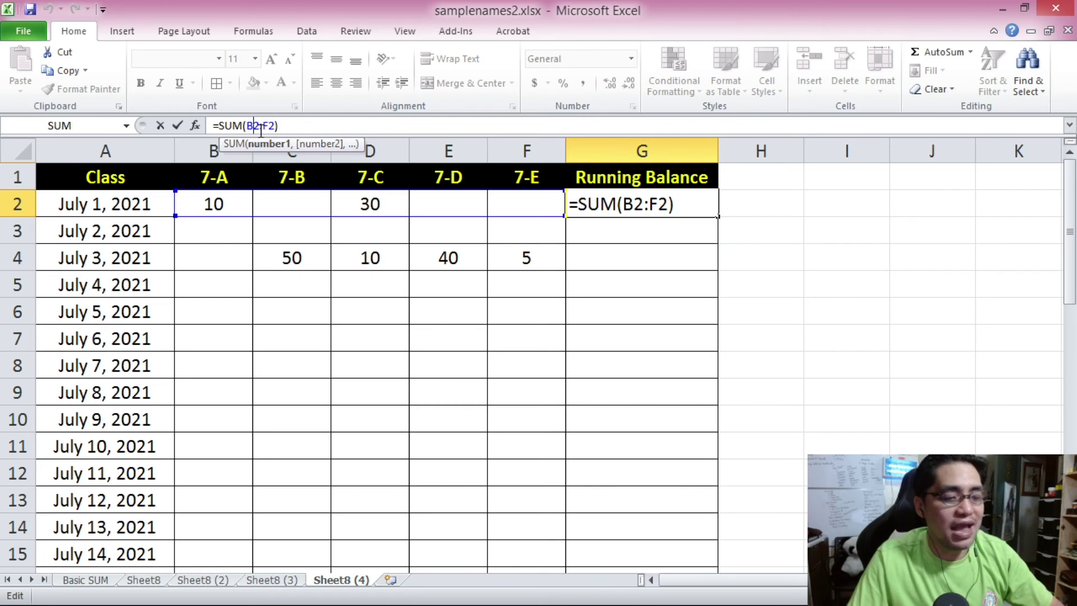
key(F4)
click(334, 130)
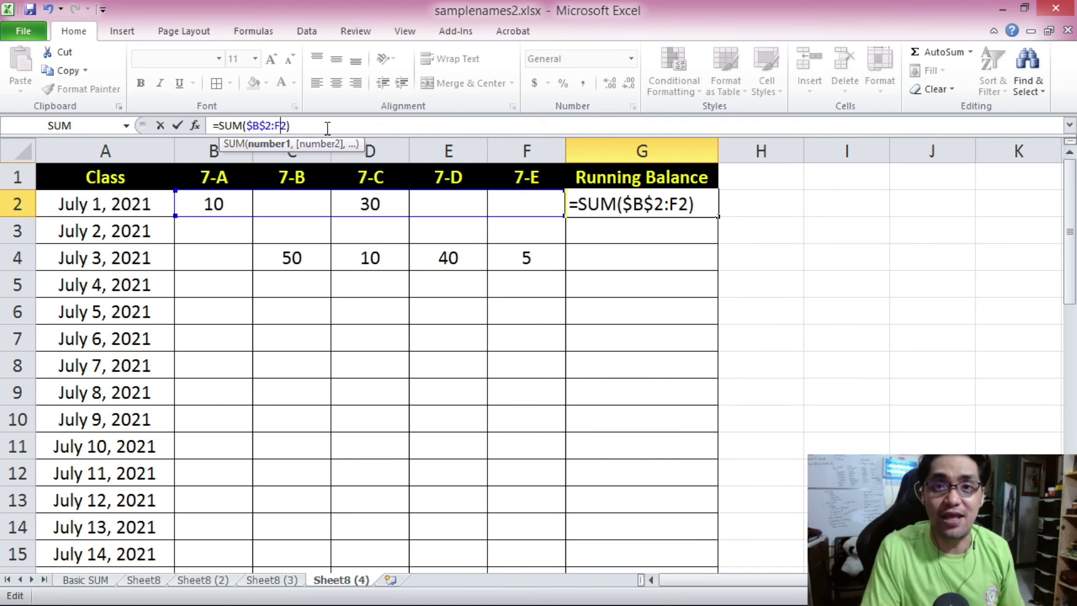
key(ctrl+Return)
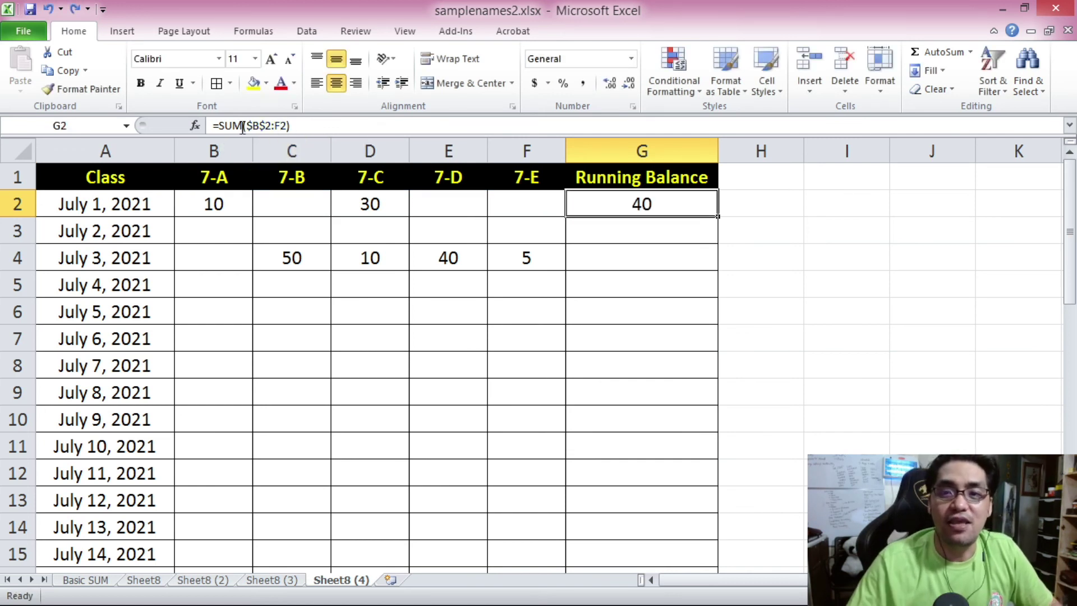
- Copy G2's Running Balance formula down the column through G41, the August 9, 2021 row
click(219, 126)
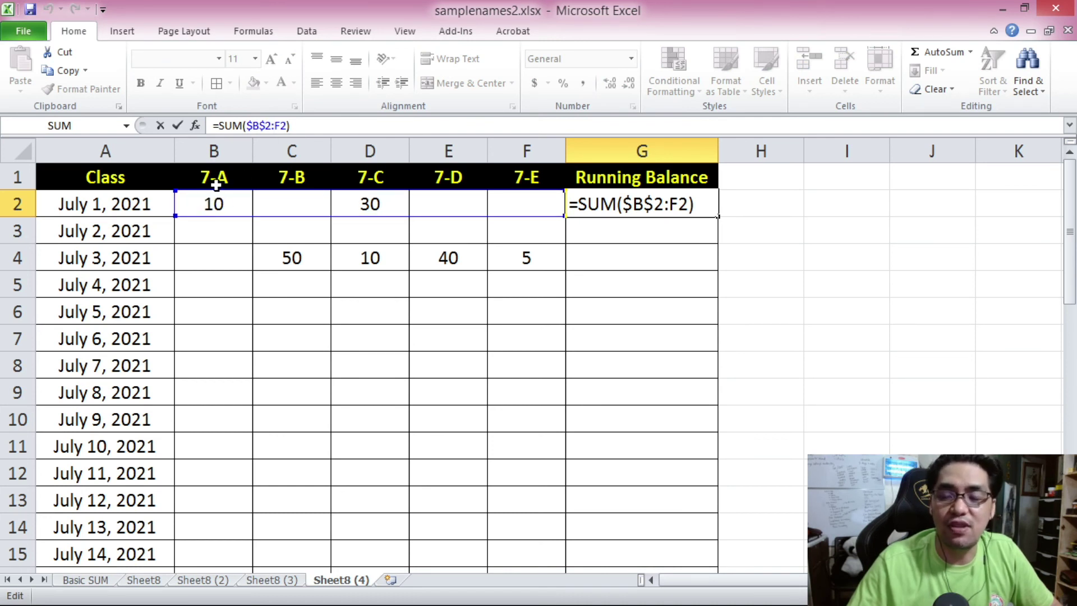
key(ctrl+Return)
key(ctrl+c)
scroll(684, 256, down, 12)
shift+click(676, 287)
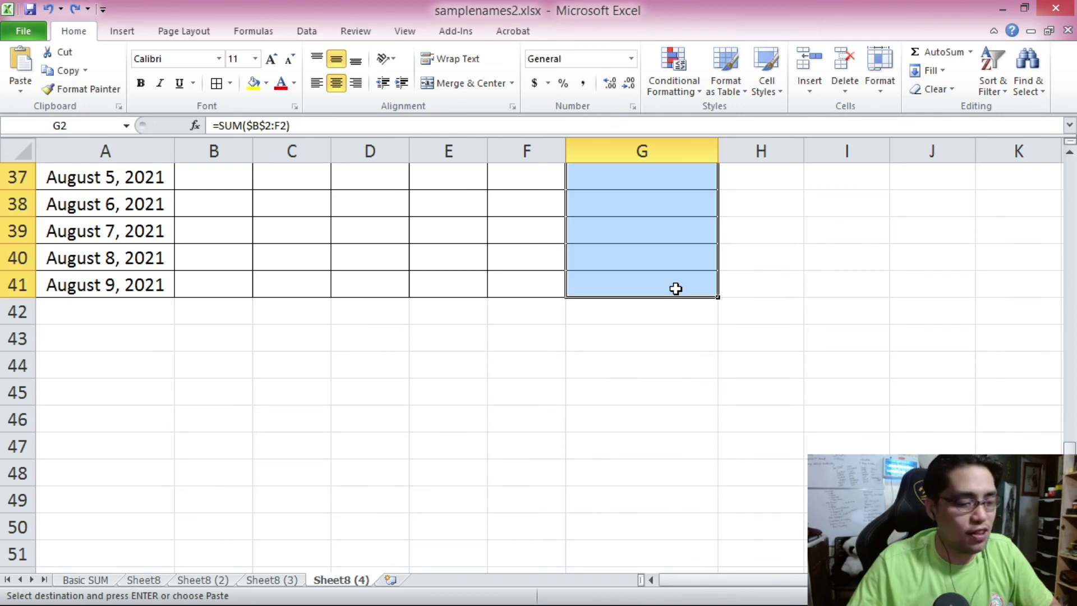
key(ctrl+v)
- Examine the fixed start reference and the shifting end reference in the Running Balance formulas of G2 to G5
click(630, 209)
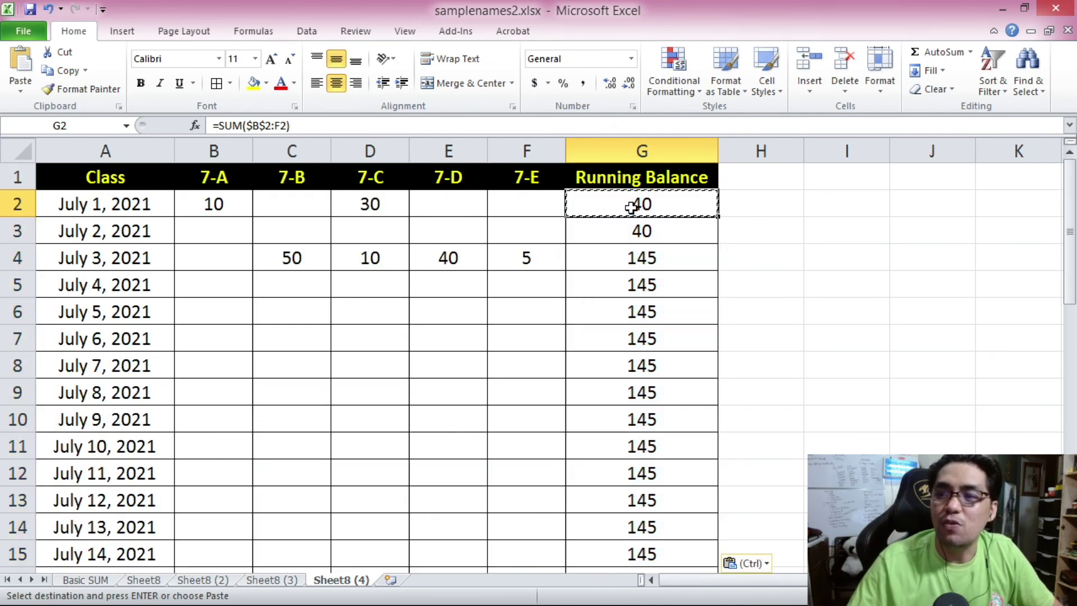
click(256, 125)
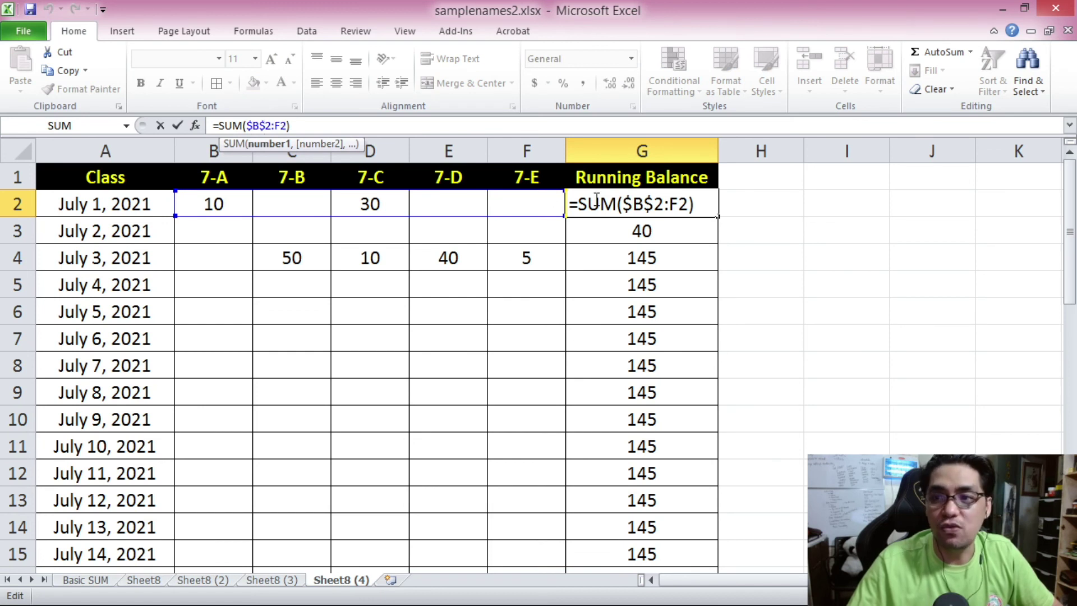
key(ctrl+Return)
click(653, 234)
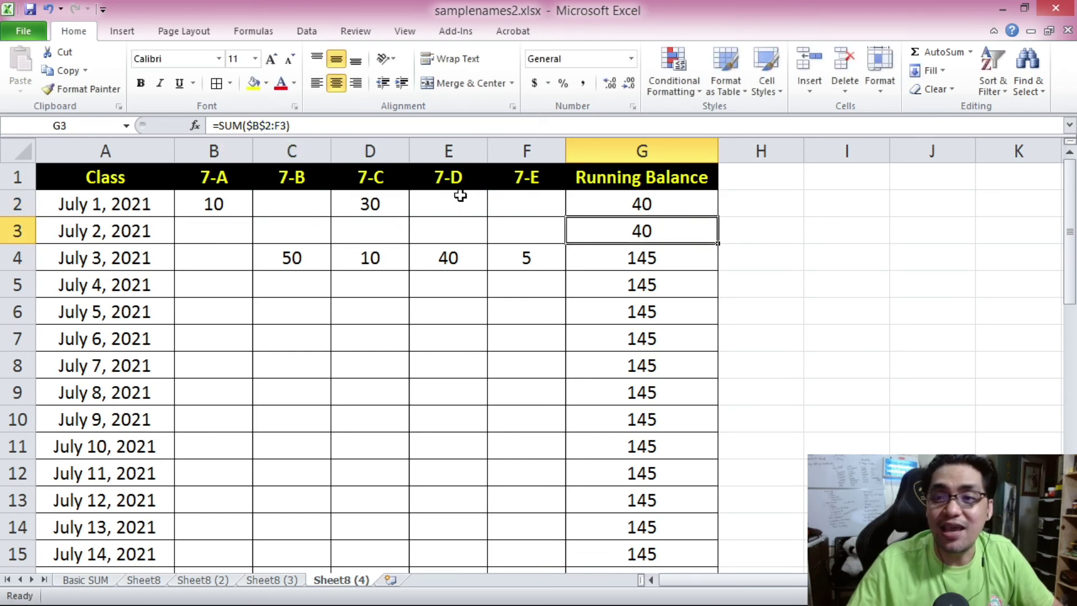
click(258, 127)
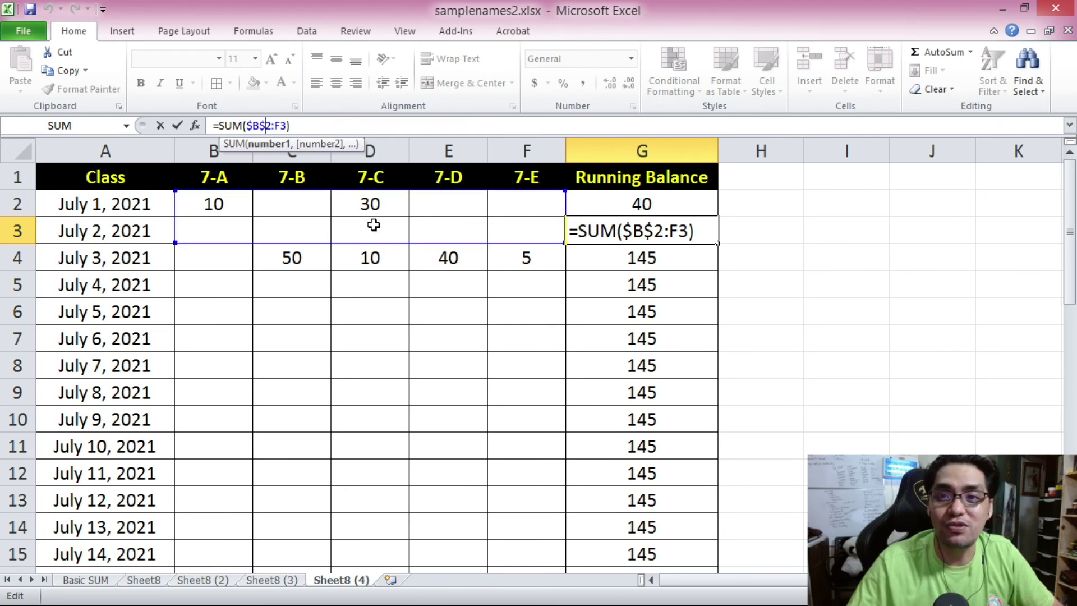
drag(247, 125, 267, 127)
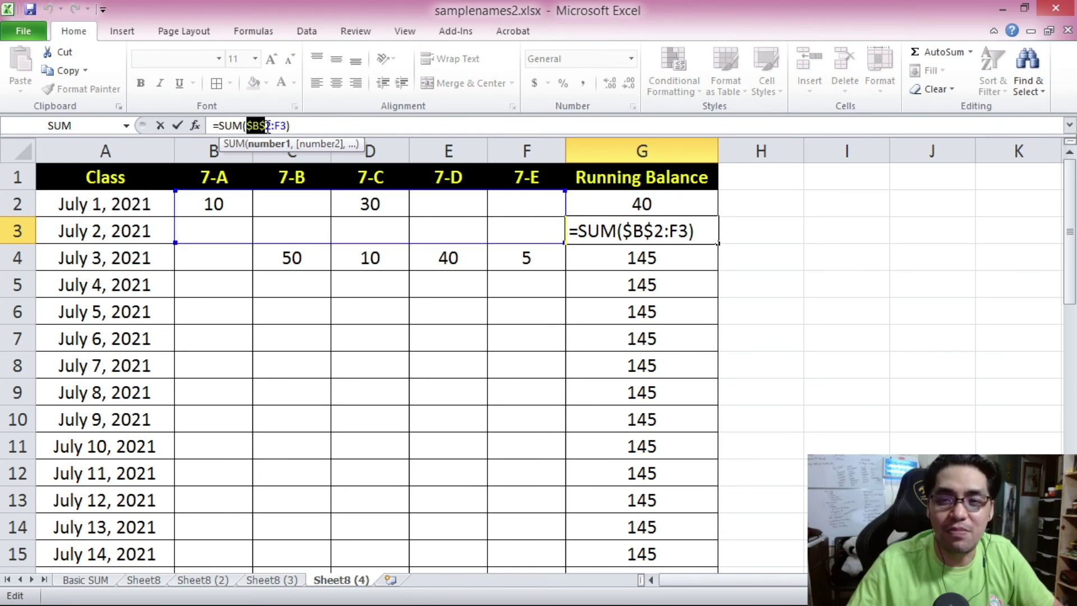
drag(275, 126, 287, 127)
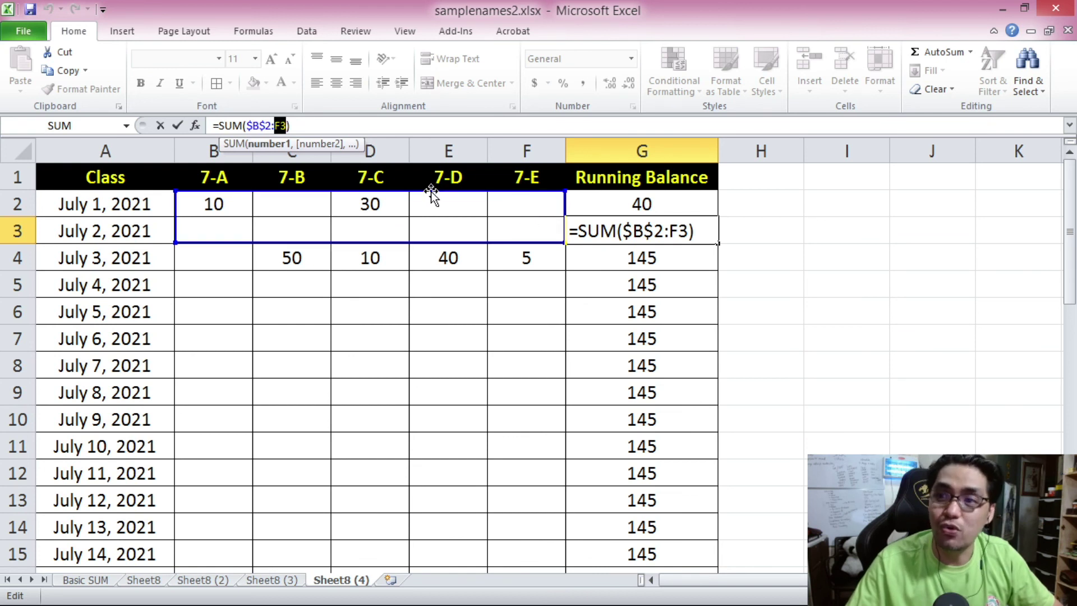
key(Return)
key(F2)
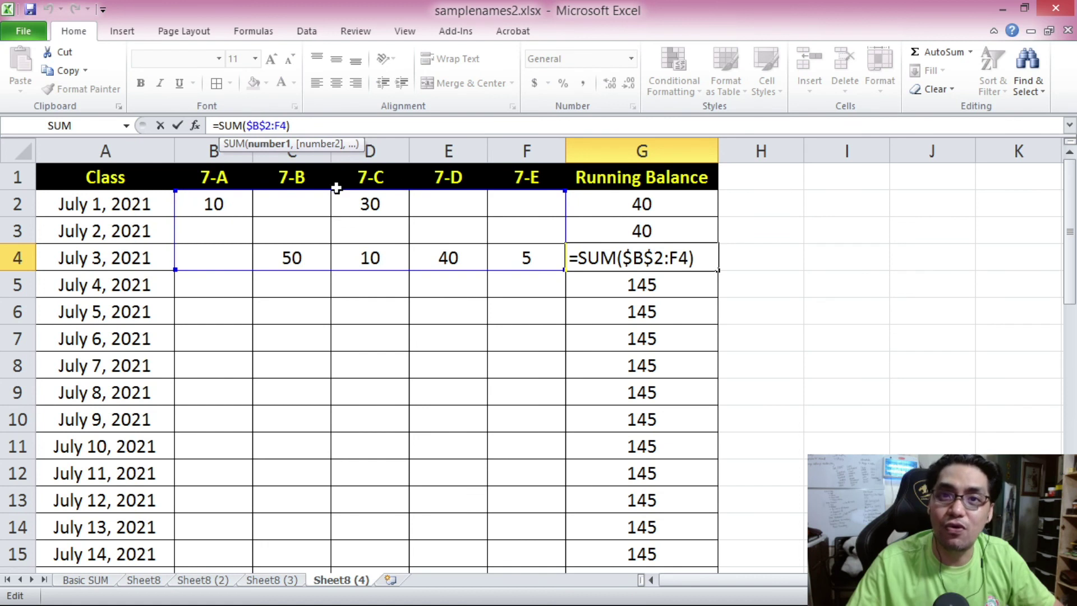
key(ctrl+Return)
click(632, 283)
key(F2)
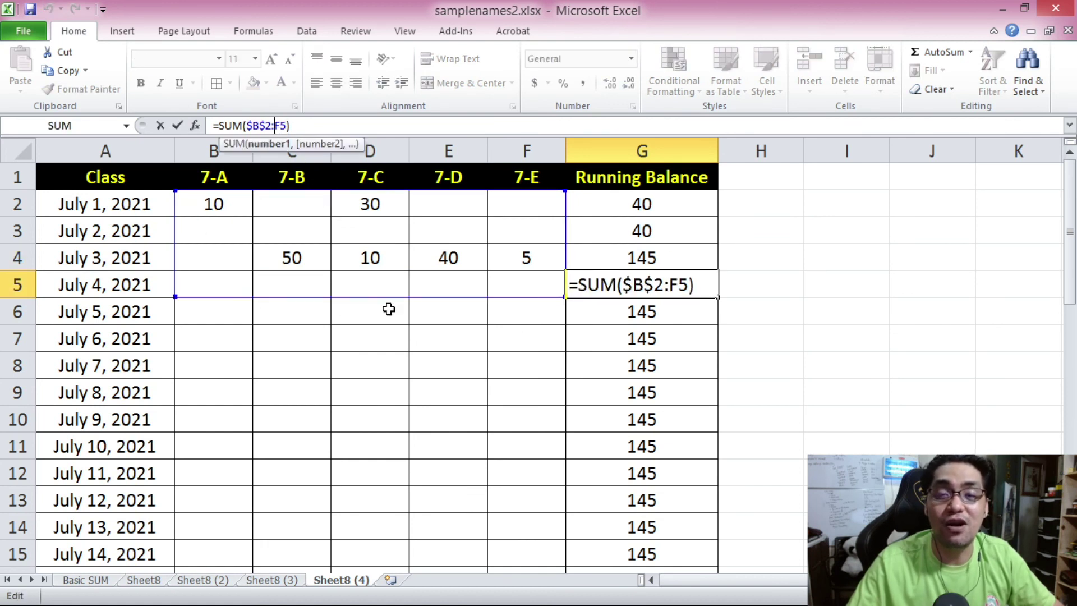
key(ctrl+Return)
- Examine the August 9, 2021 Running Balance formula in G41, including its summed range and its start and end references
scroll(576, 318, down, 7)
scroll(575, 317, down, 3)
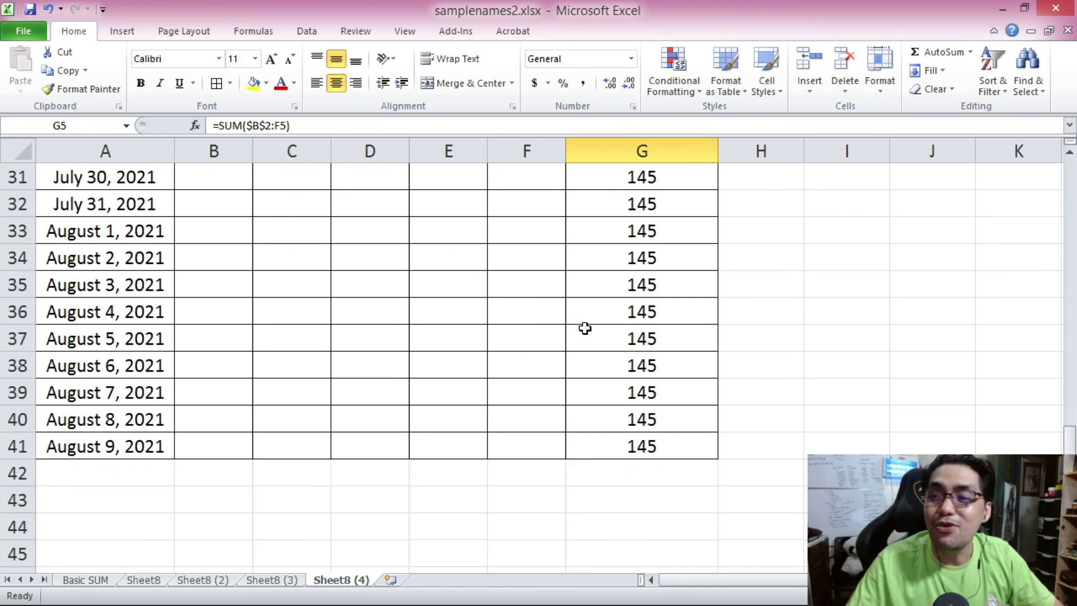
click(659, 445)
key(F2)
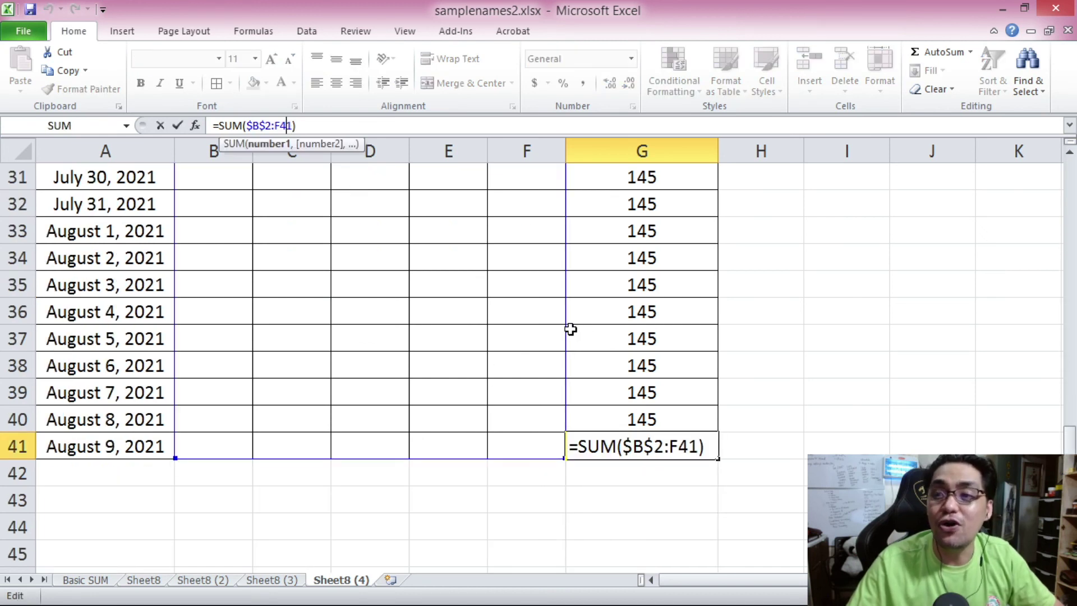
scroll(1057, 448, up, 2)
scroll(1057, 449, up, 8)
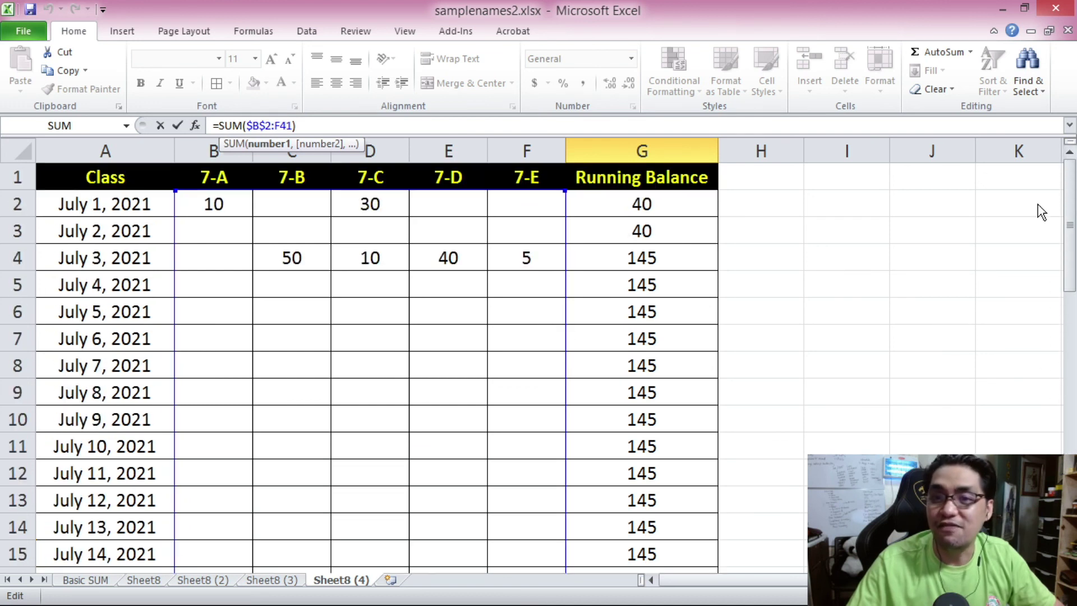
drag(1071, 230, 1071, 484)
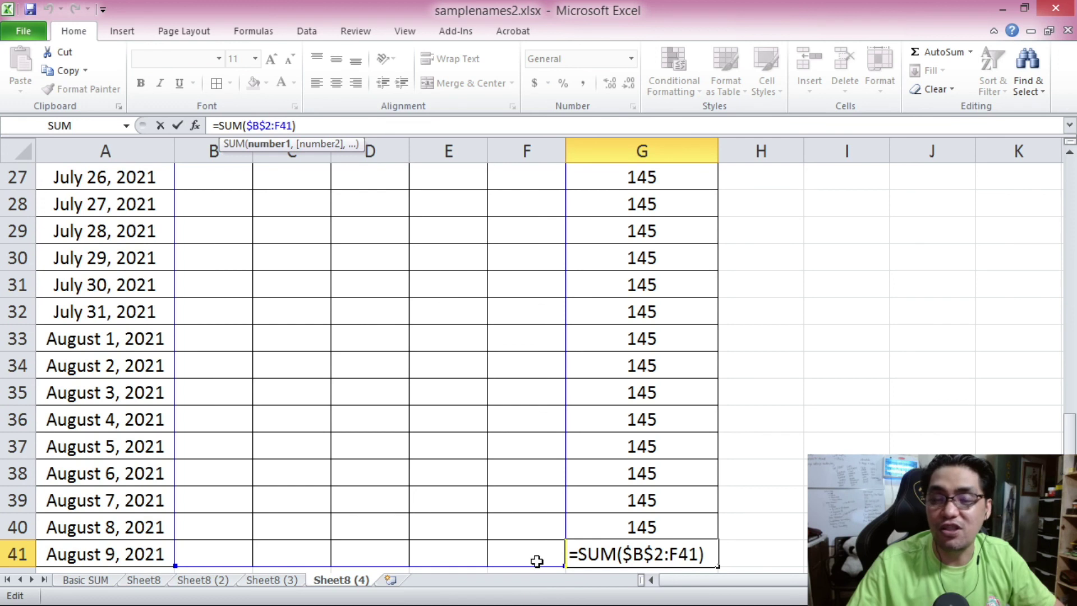
key(Escape)
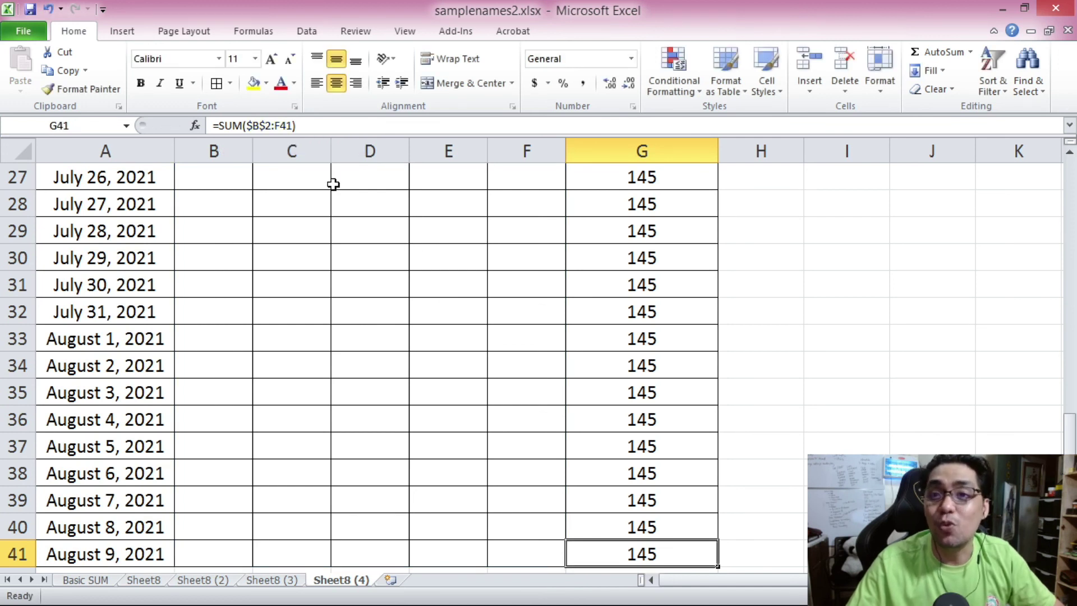
click(258, 127)
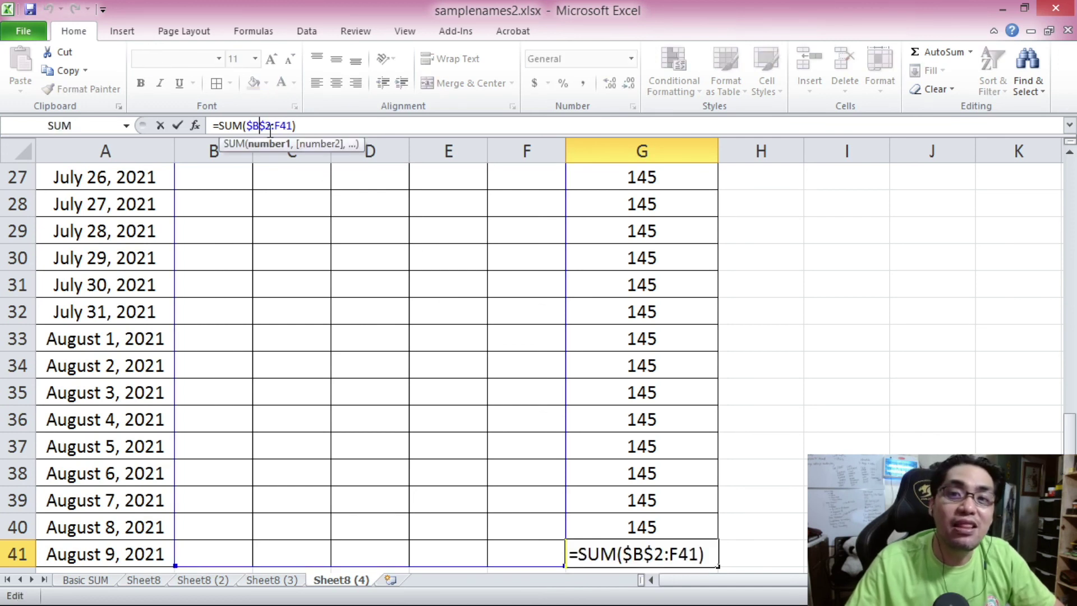
double_click(269, 126)
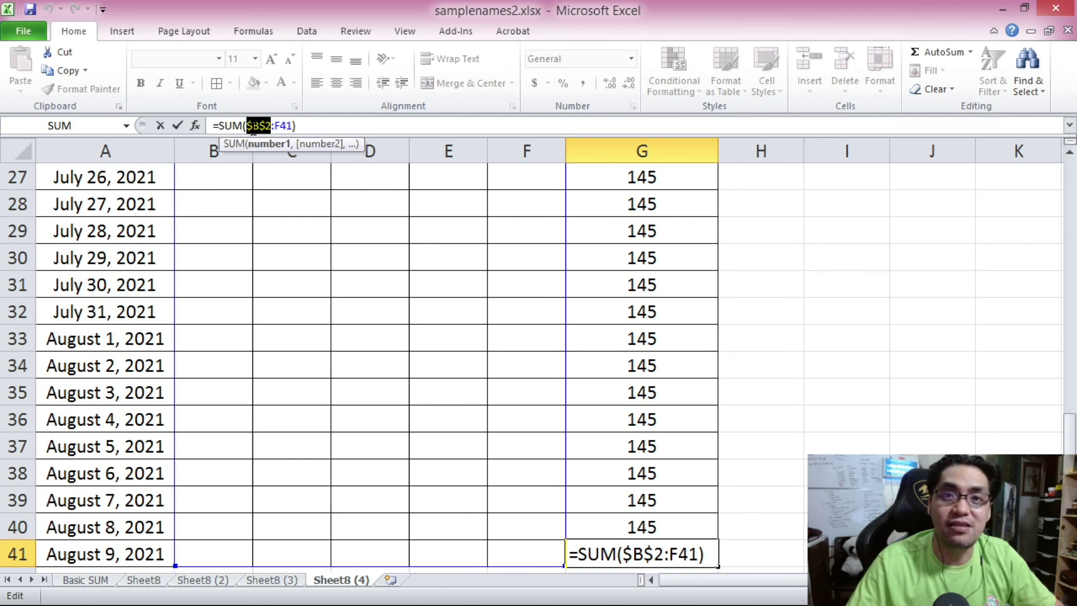
drag(275, 127, 286, 127)
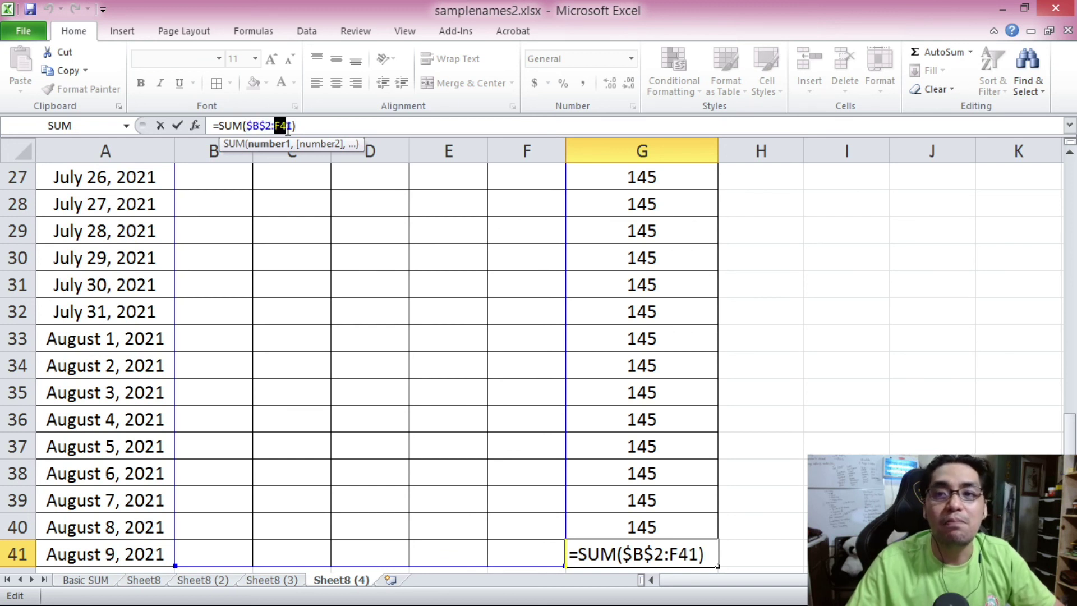
click(319, 127)
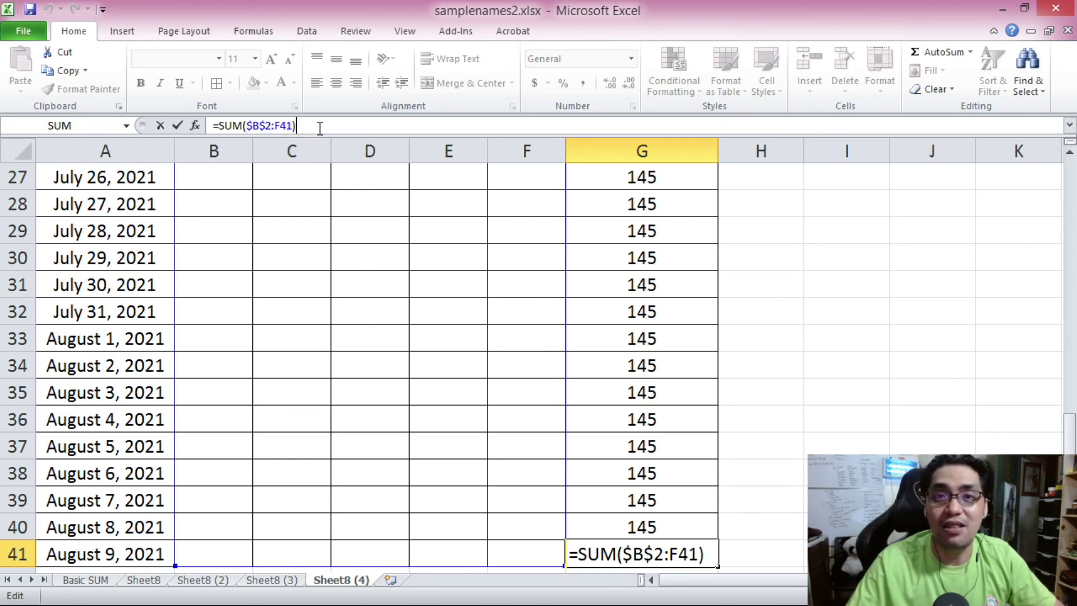
key(ctrl+Return)
- Enter 15 as the 7-A amount for July 6, 2021 in B7 and check the Running Balance in G7
scroll(1054, 444, up, 9)
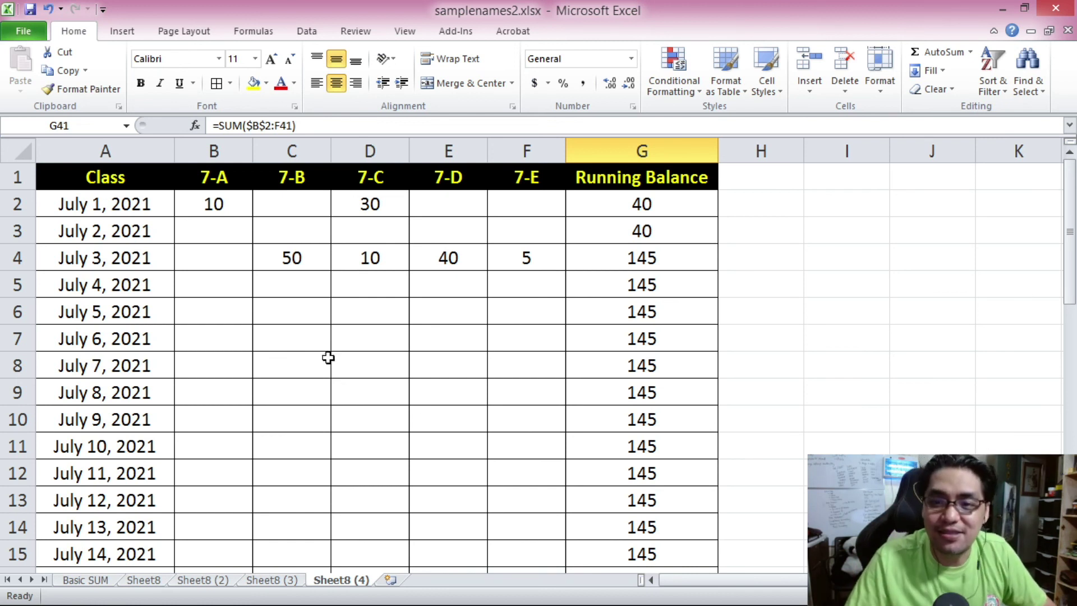
click(291, 334)
click(235, 332)
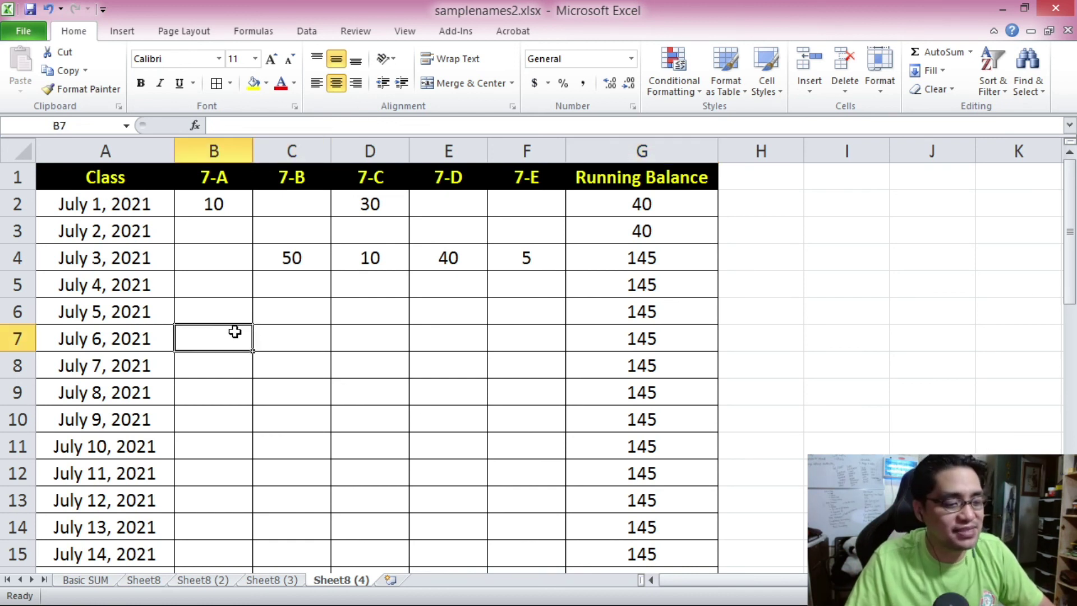
text(15)
click(303, 347)
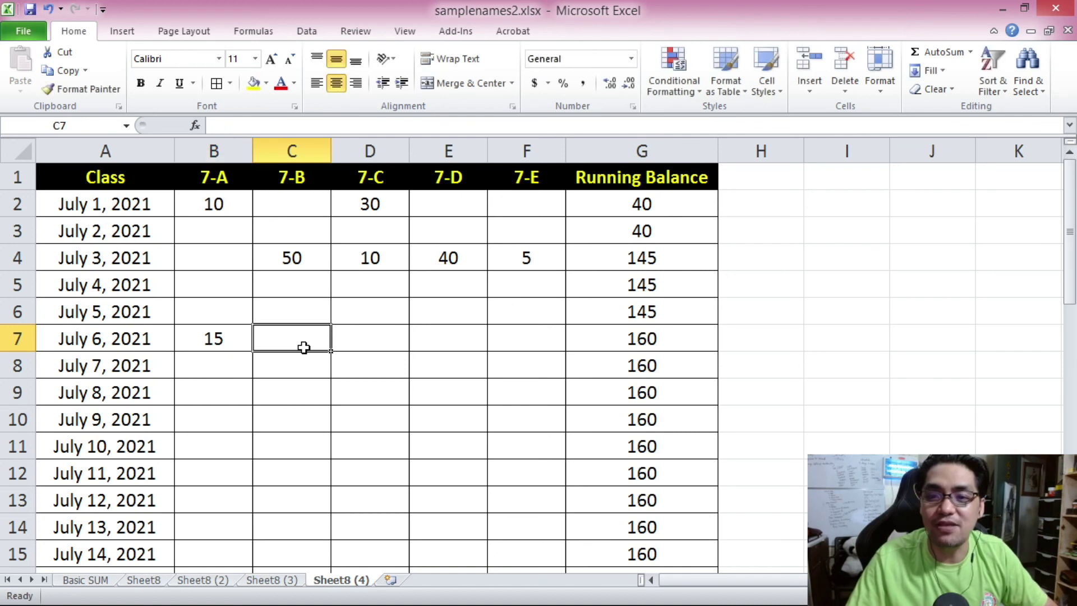
scroll(656, 385, down, 1)
scroll(660, 387, up, 1)
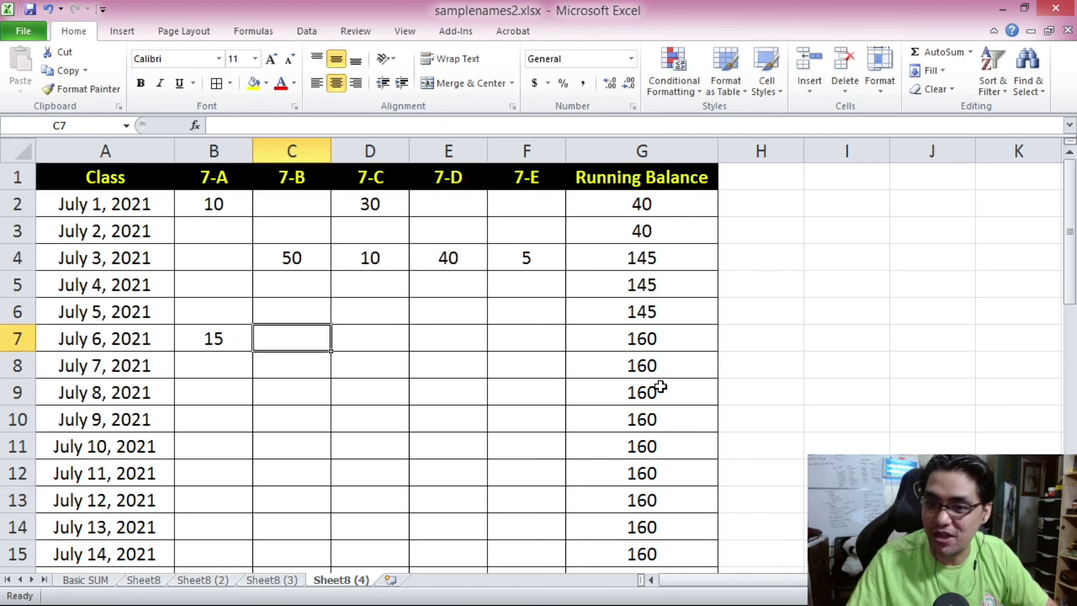
click(653, 343)
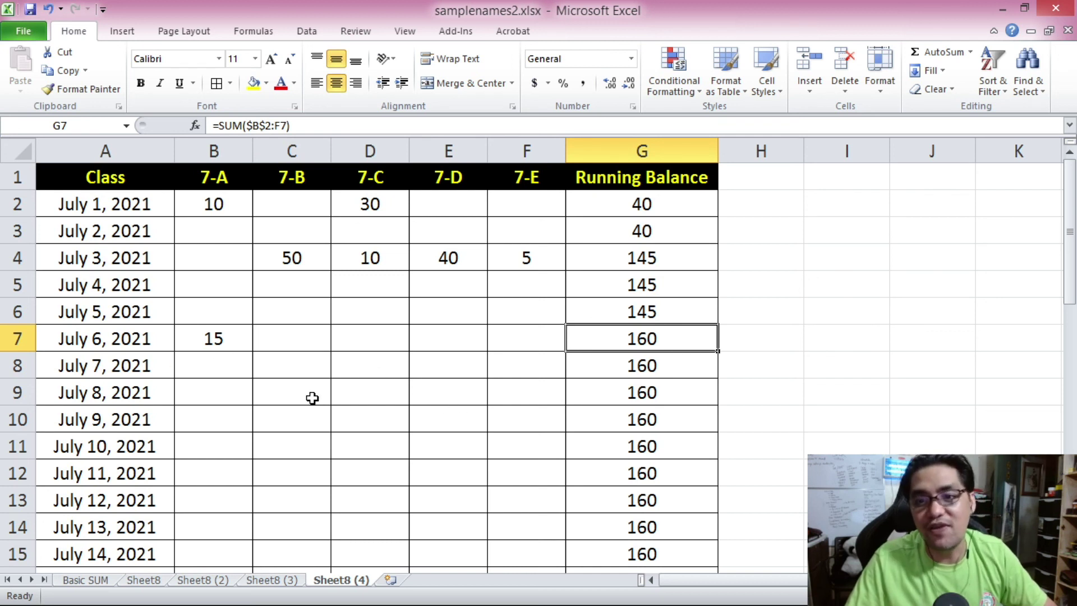
- Enter 1000 as the 7-C amount for July 8, 2021 in D9 and check the Running Balance column
click(377, 395)
text(1000)
key(Return)
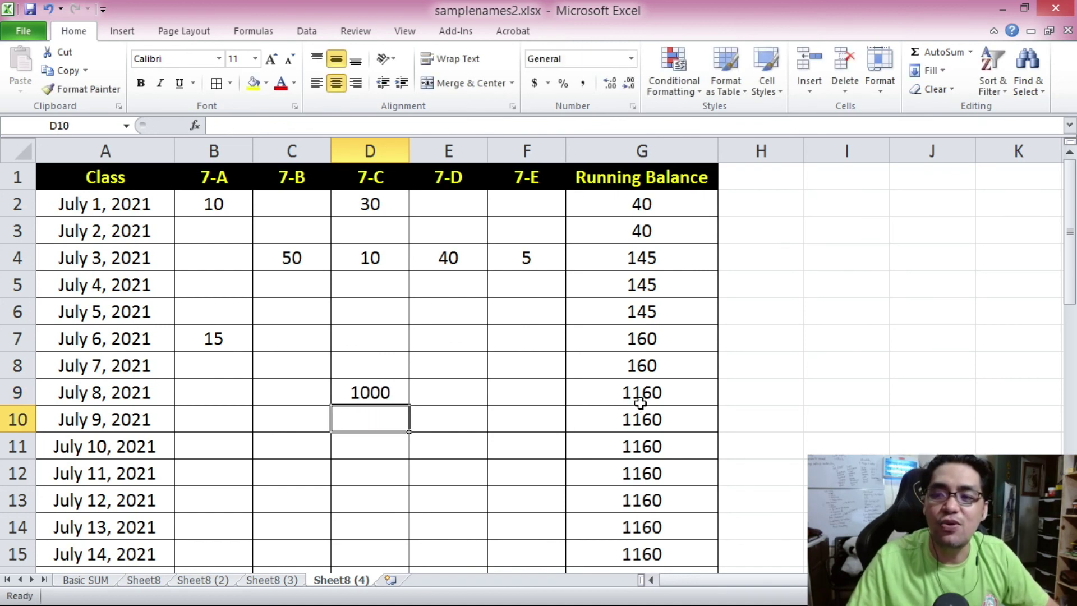
scroll(657, 399, down, 1)
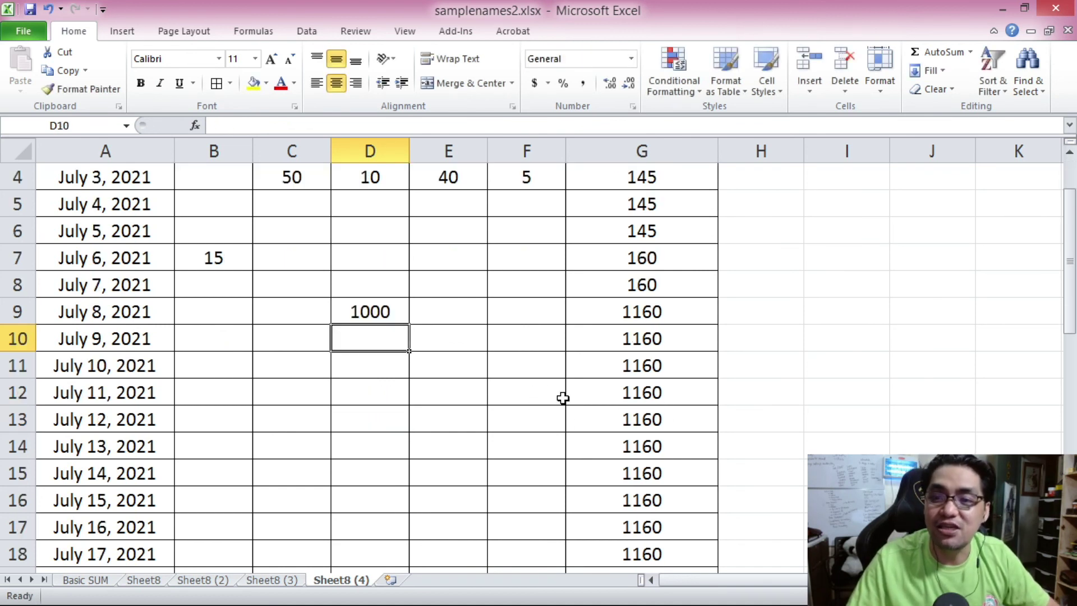
- Enter 5000 as the July 10, 2021 amount in F11 and check the Running Balance column
click(501, 368)
text(5000)
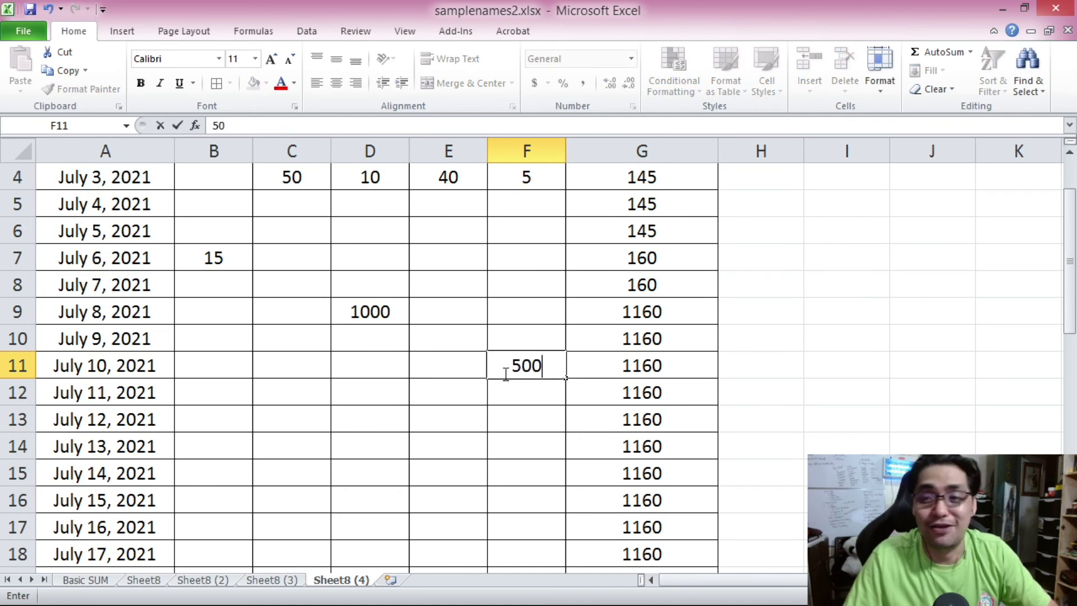
click(448, 394)
scroll(448, 397, up, 1)
scroll(447, 396, down, 1)
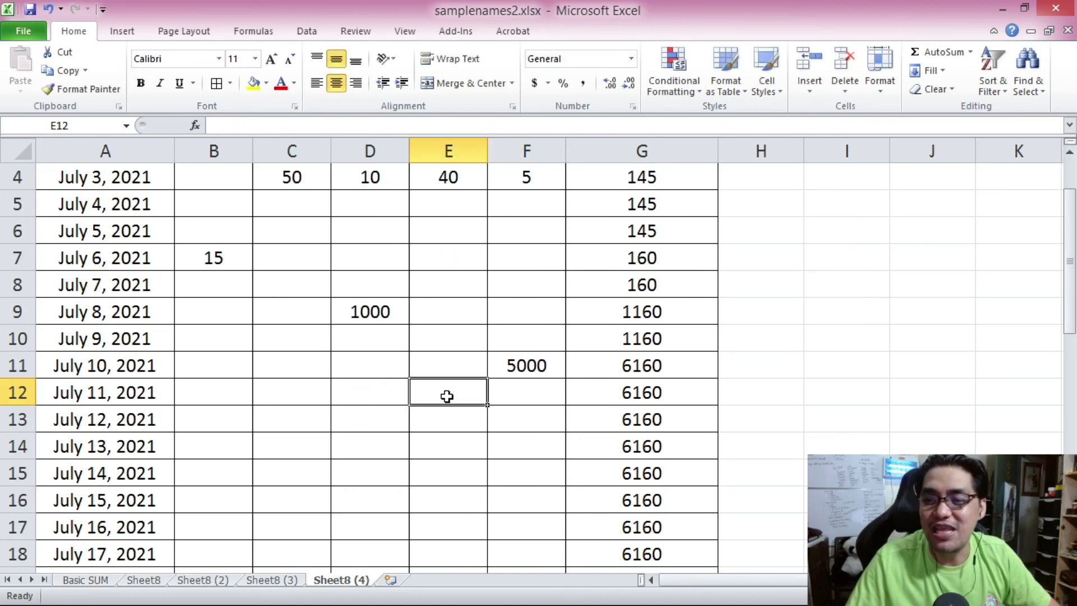
- Enter 3 as the July 12, 2021 amount in C13 and check the Running Balance from that date onward
click(283, 422)
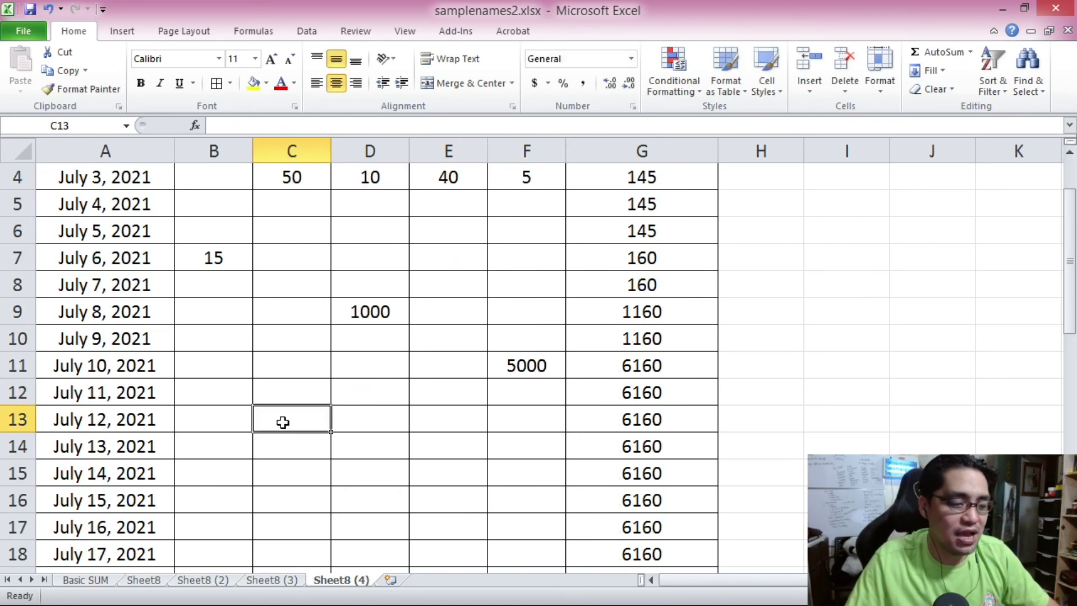
text(3)
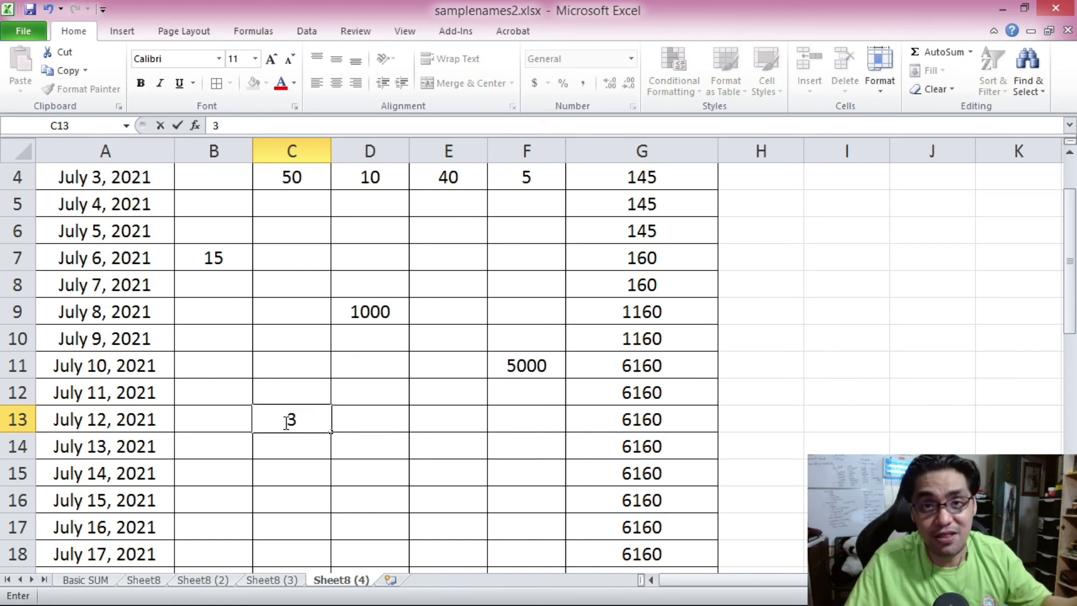
click(369, 441)
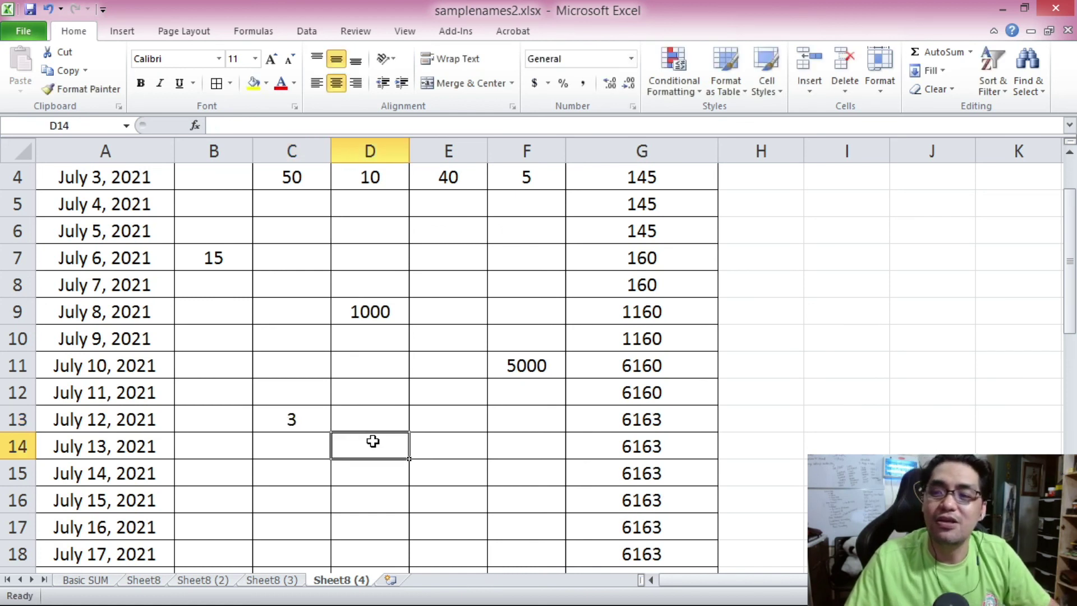
scroll(623, 394, down, 1)
scroll(625, 393, up, 2)
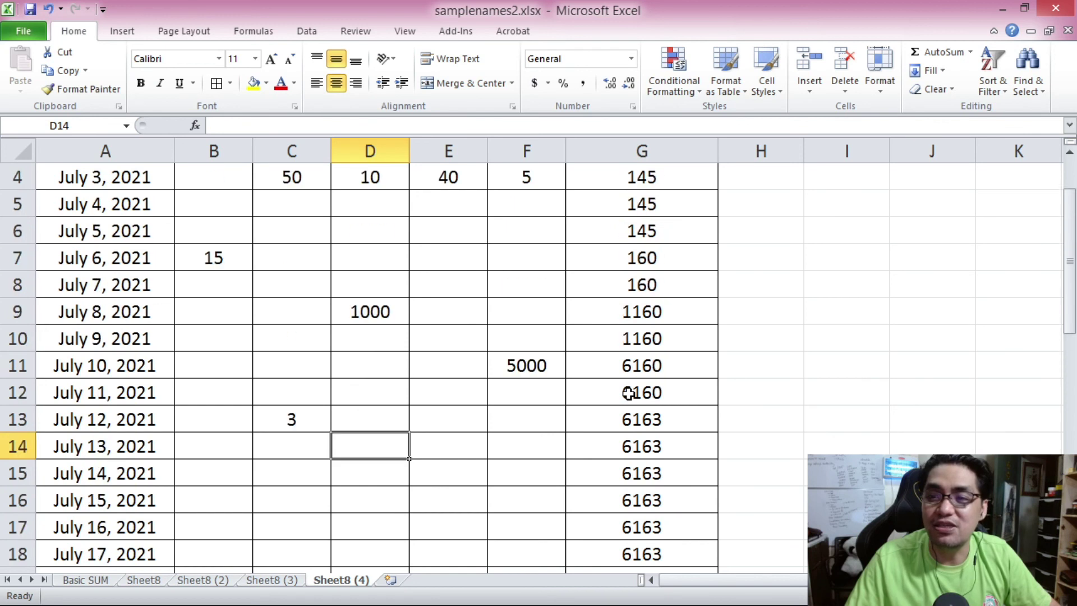